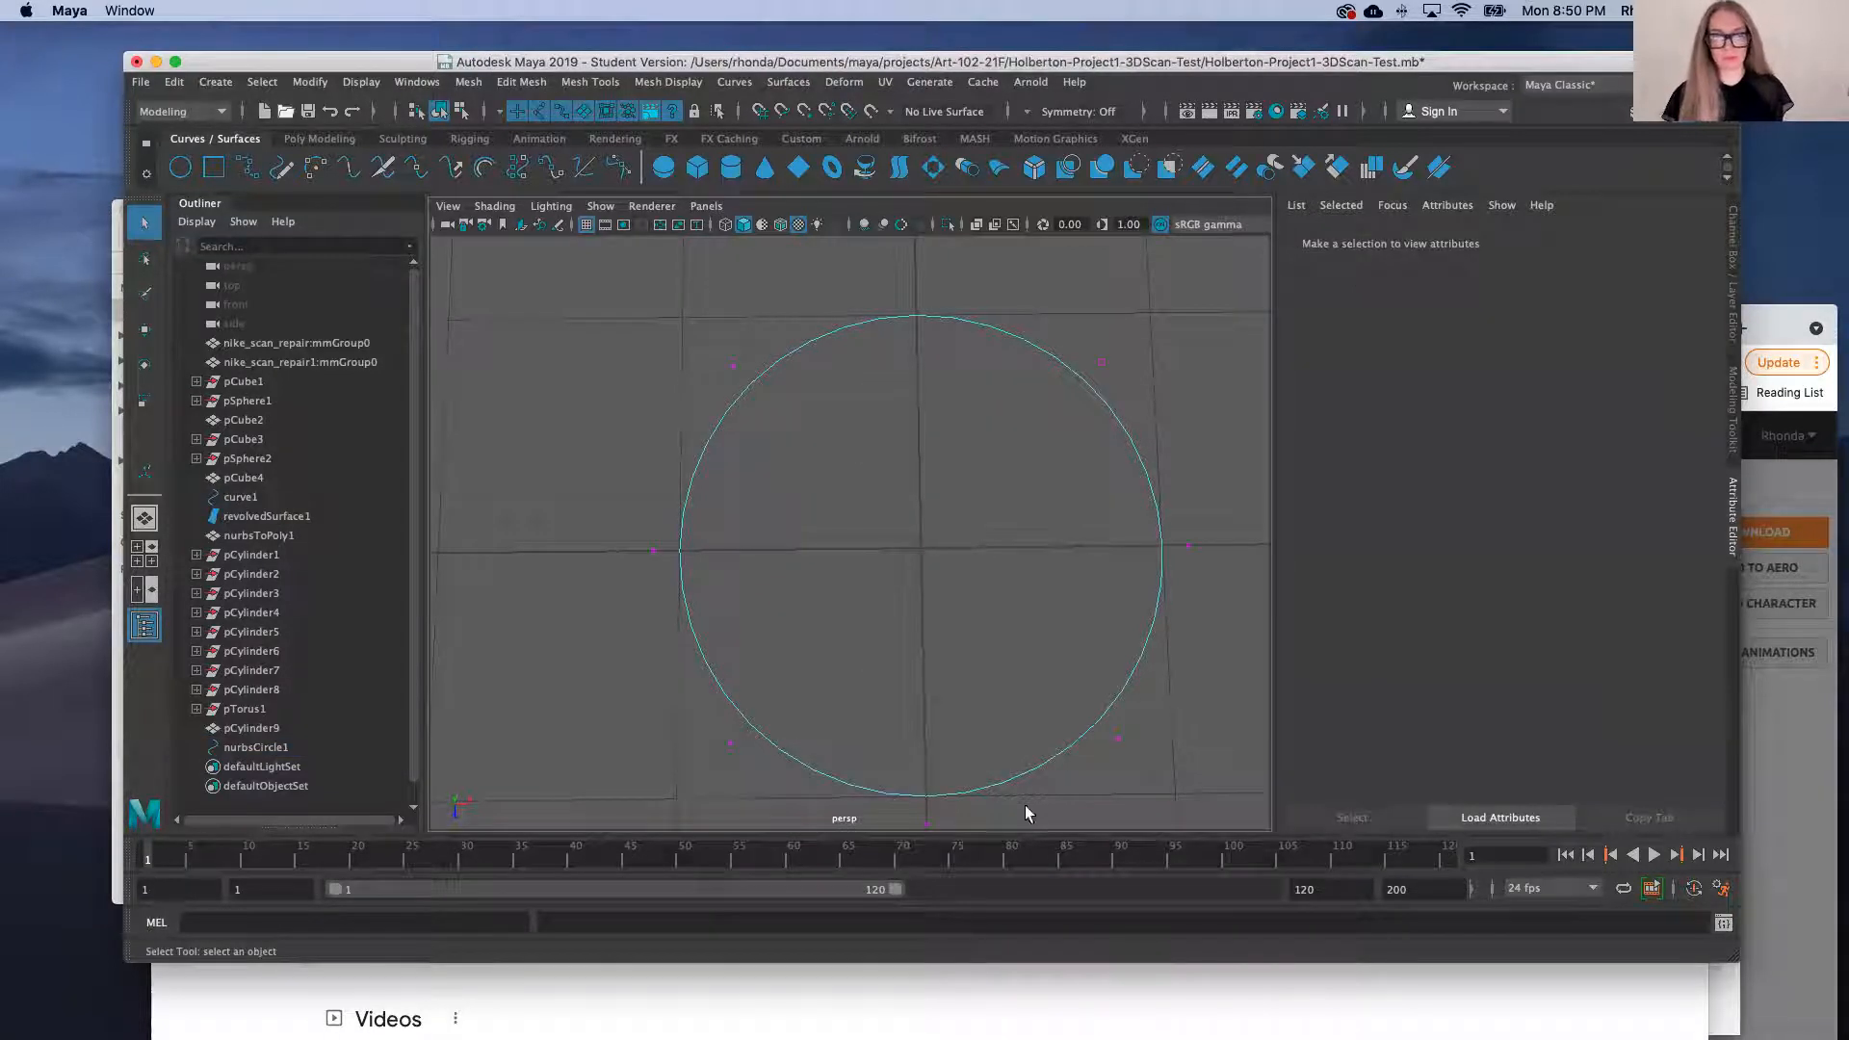
Try to move the circle's upper-left control vertex outward
{"action": "left_click", "coordinate": [1103, 358]}
{"action": "left_click", "coordinate": [732, 370]}
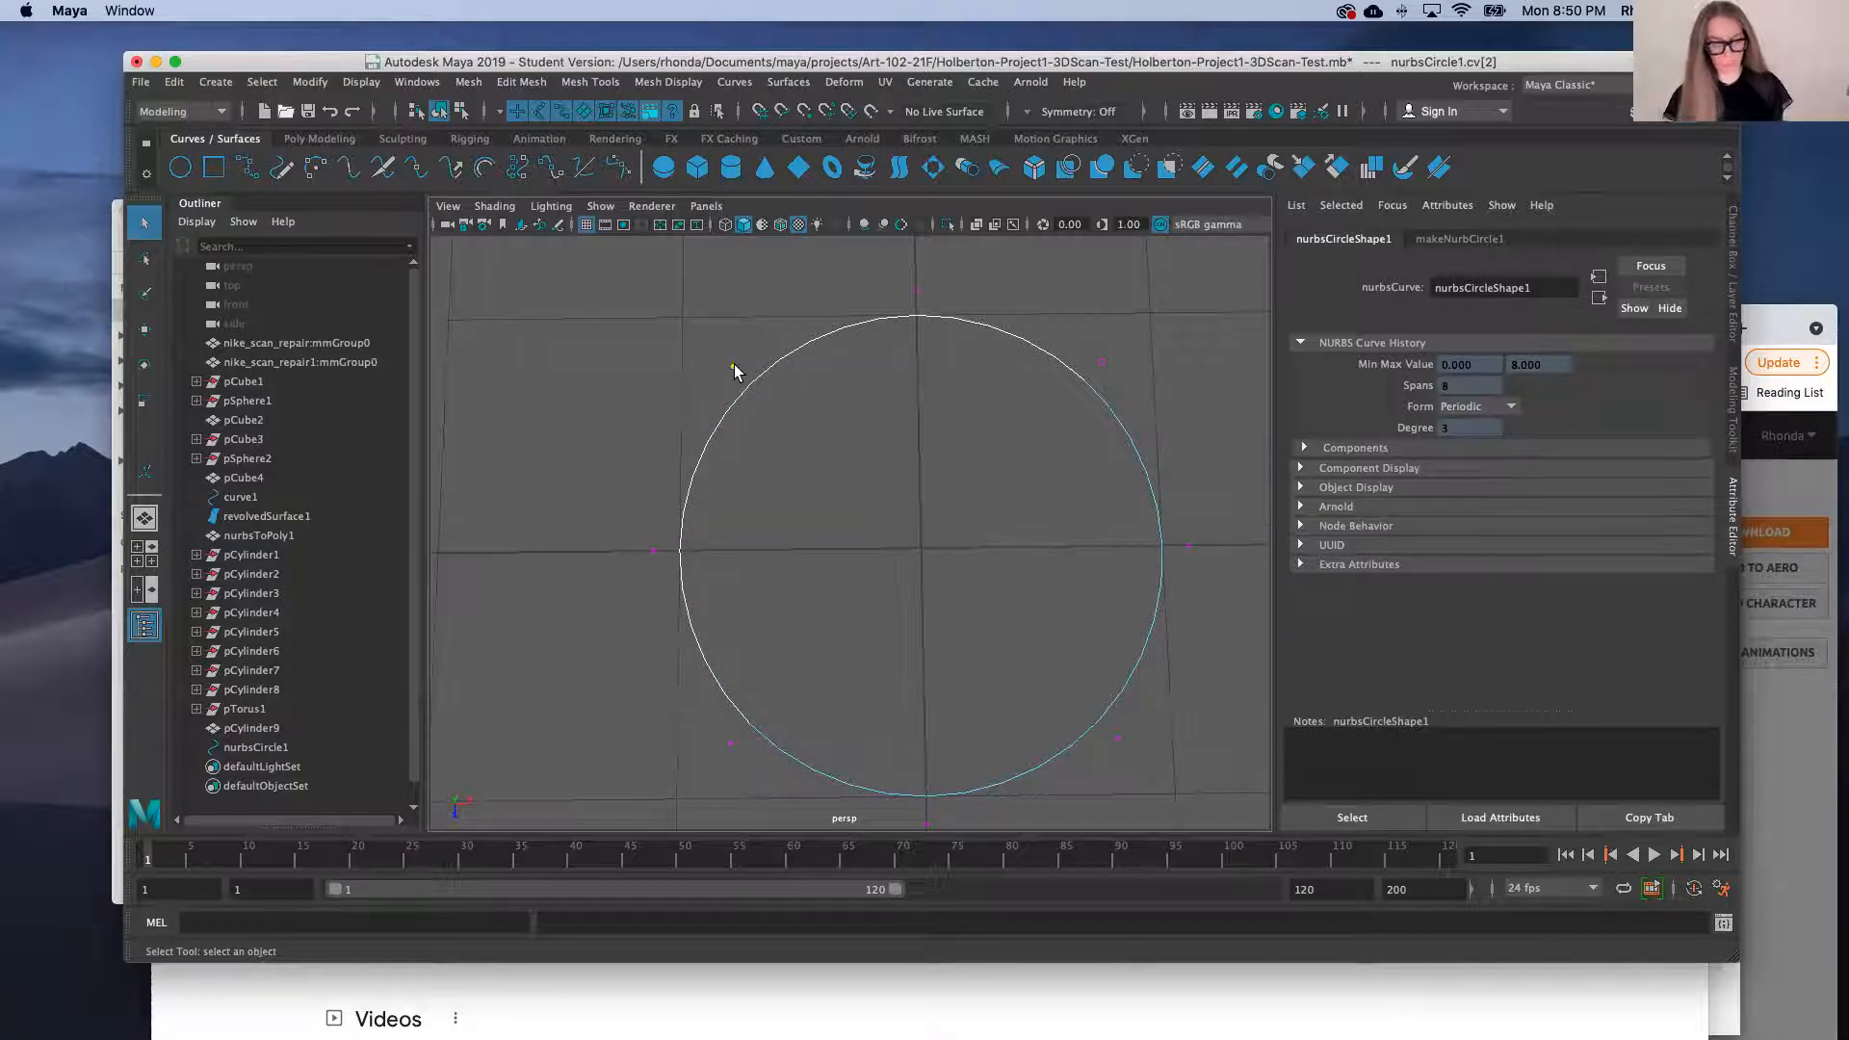
{"action": "key", "text": "w"}
{"action": "left_click_drag", "start_coordinate": [738, 374], "coordinate": [690, 356]}
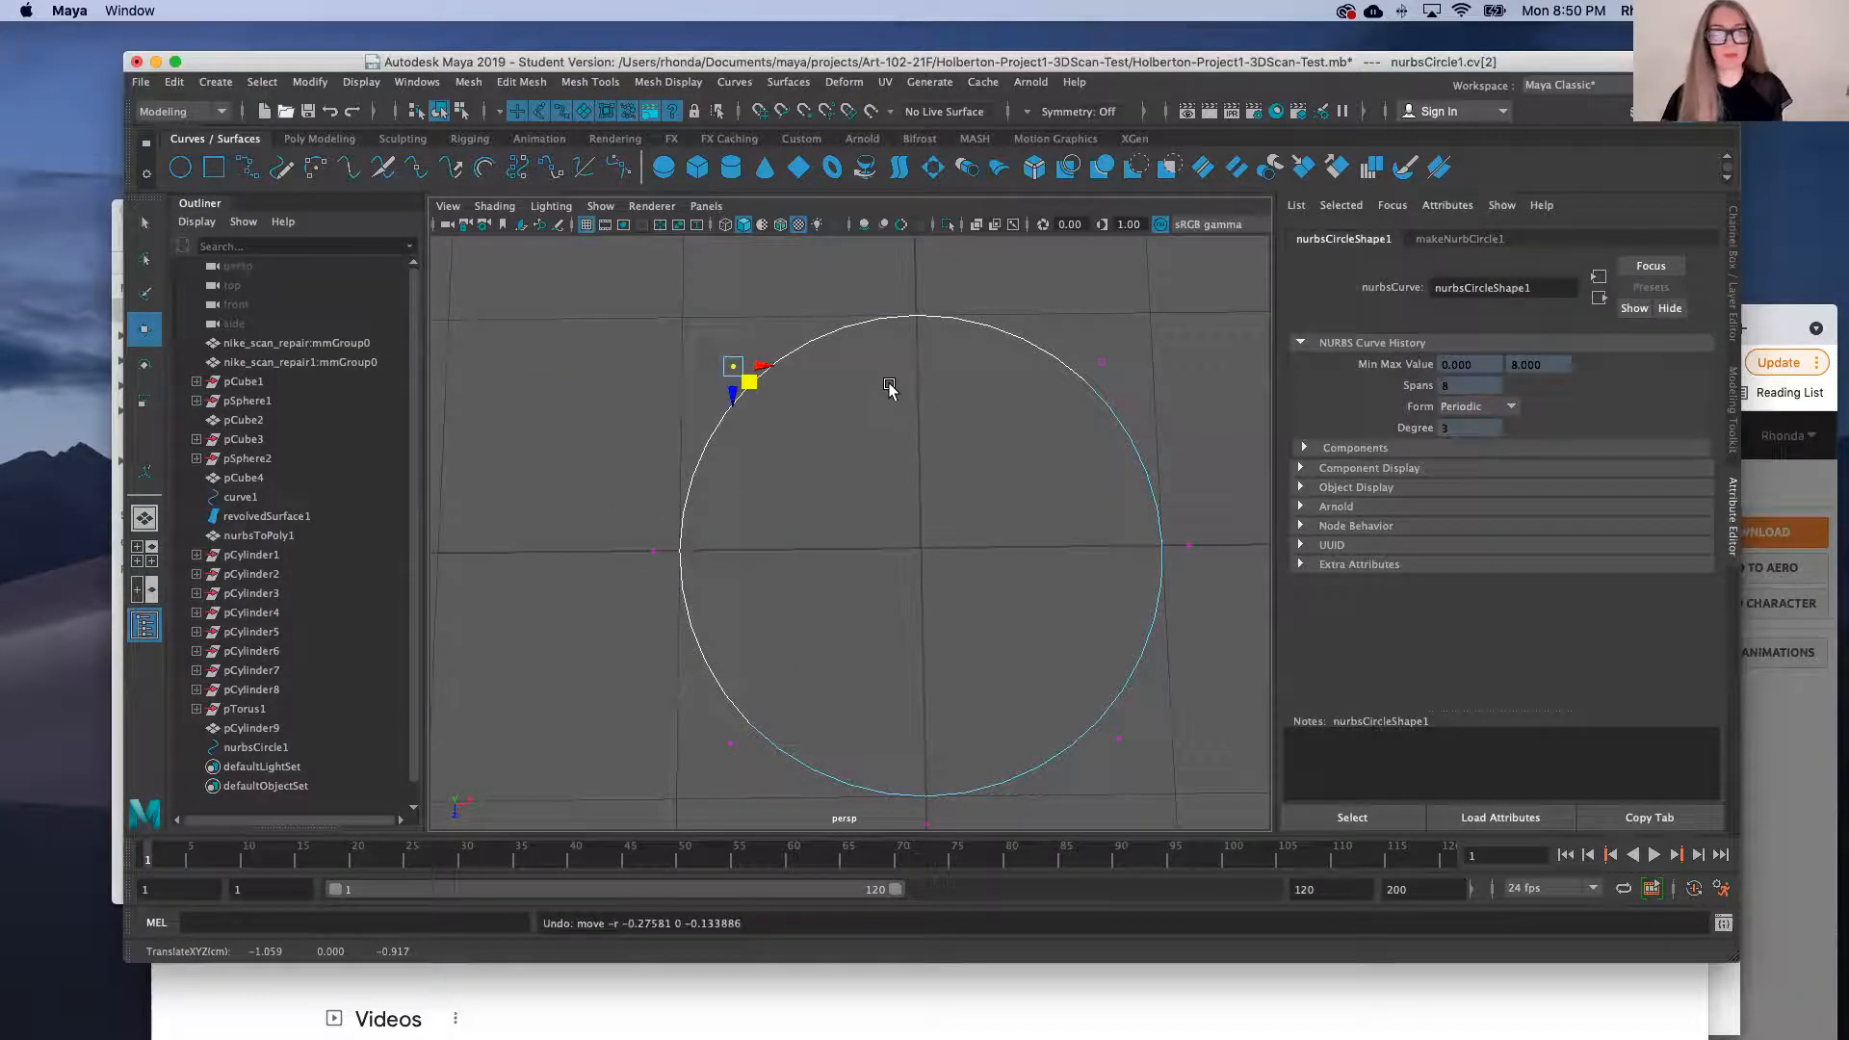
{"action": "scroll", "coordinate": [920, 293], "scroll_direction": "up", "scroll_amount": 8}
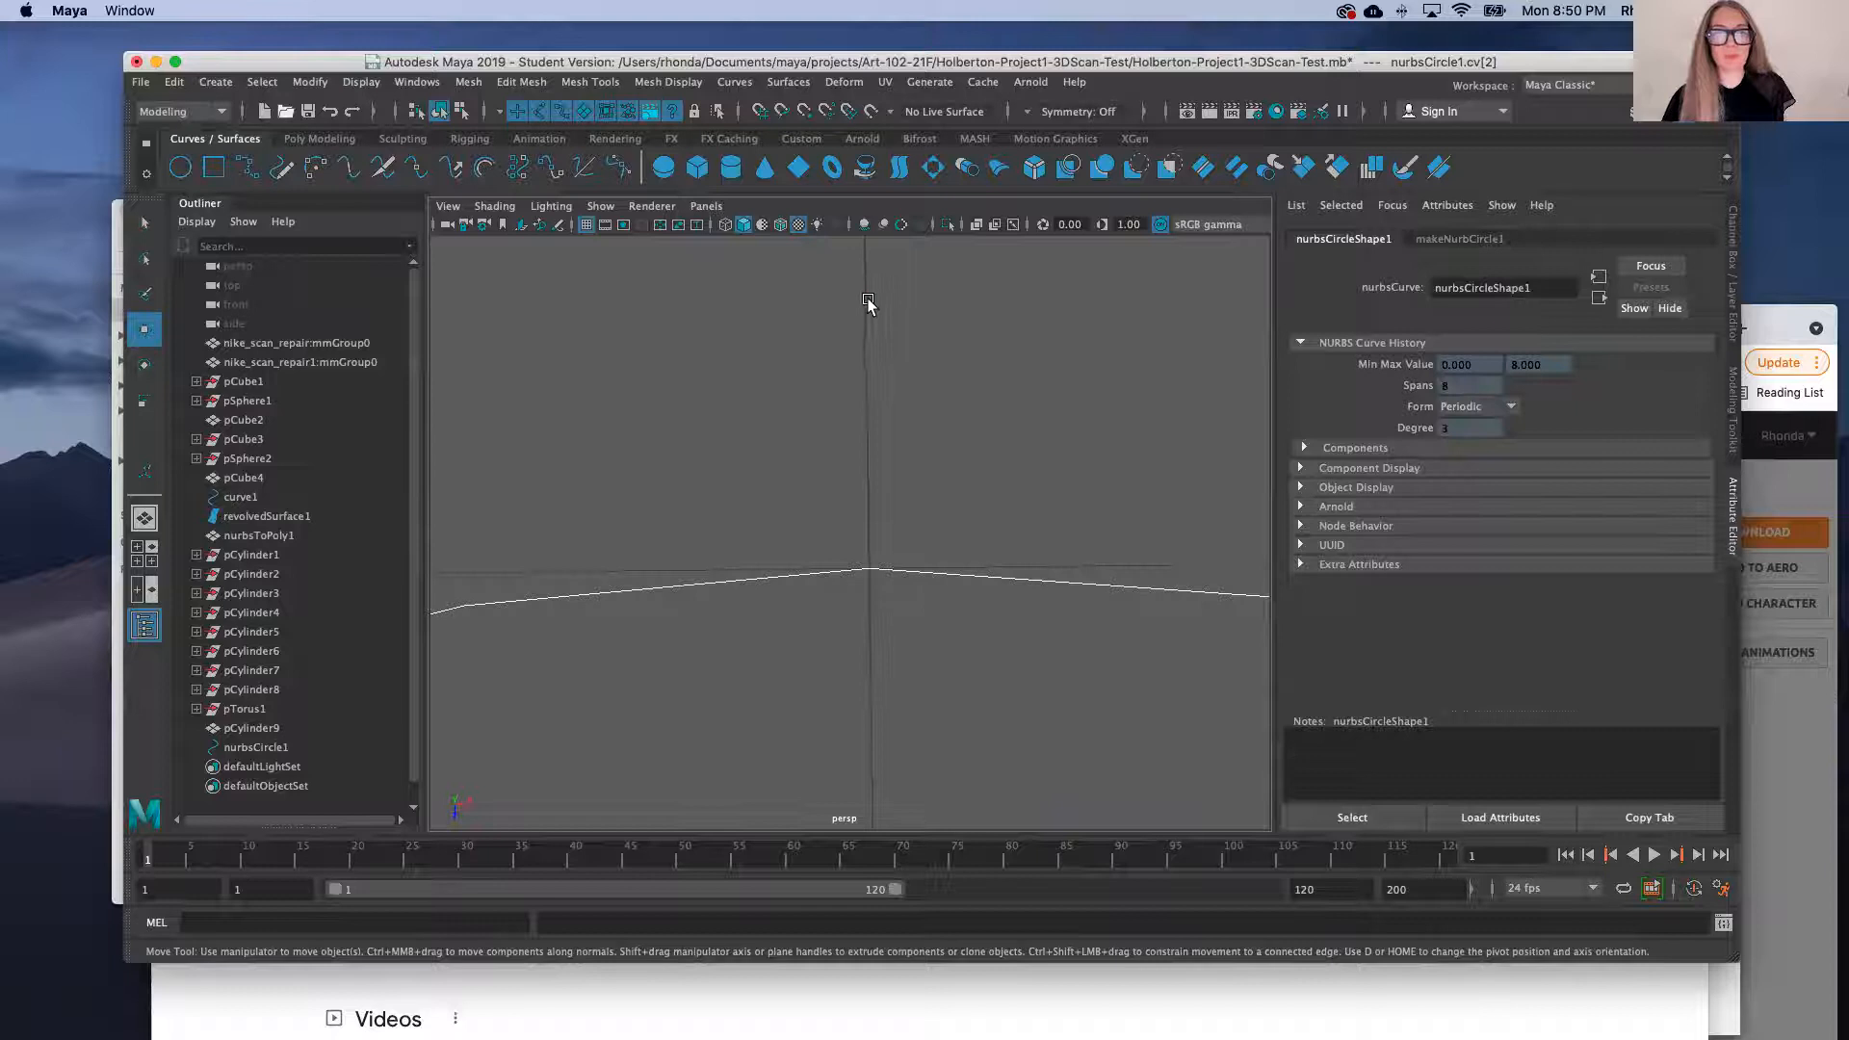
{"action": "scroll", "coordinate": [868, 296], "scroll_direction": "down", "scroll_amount": 6}
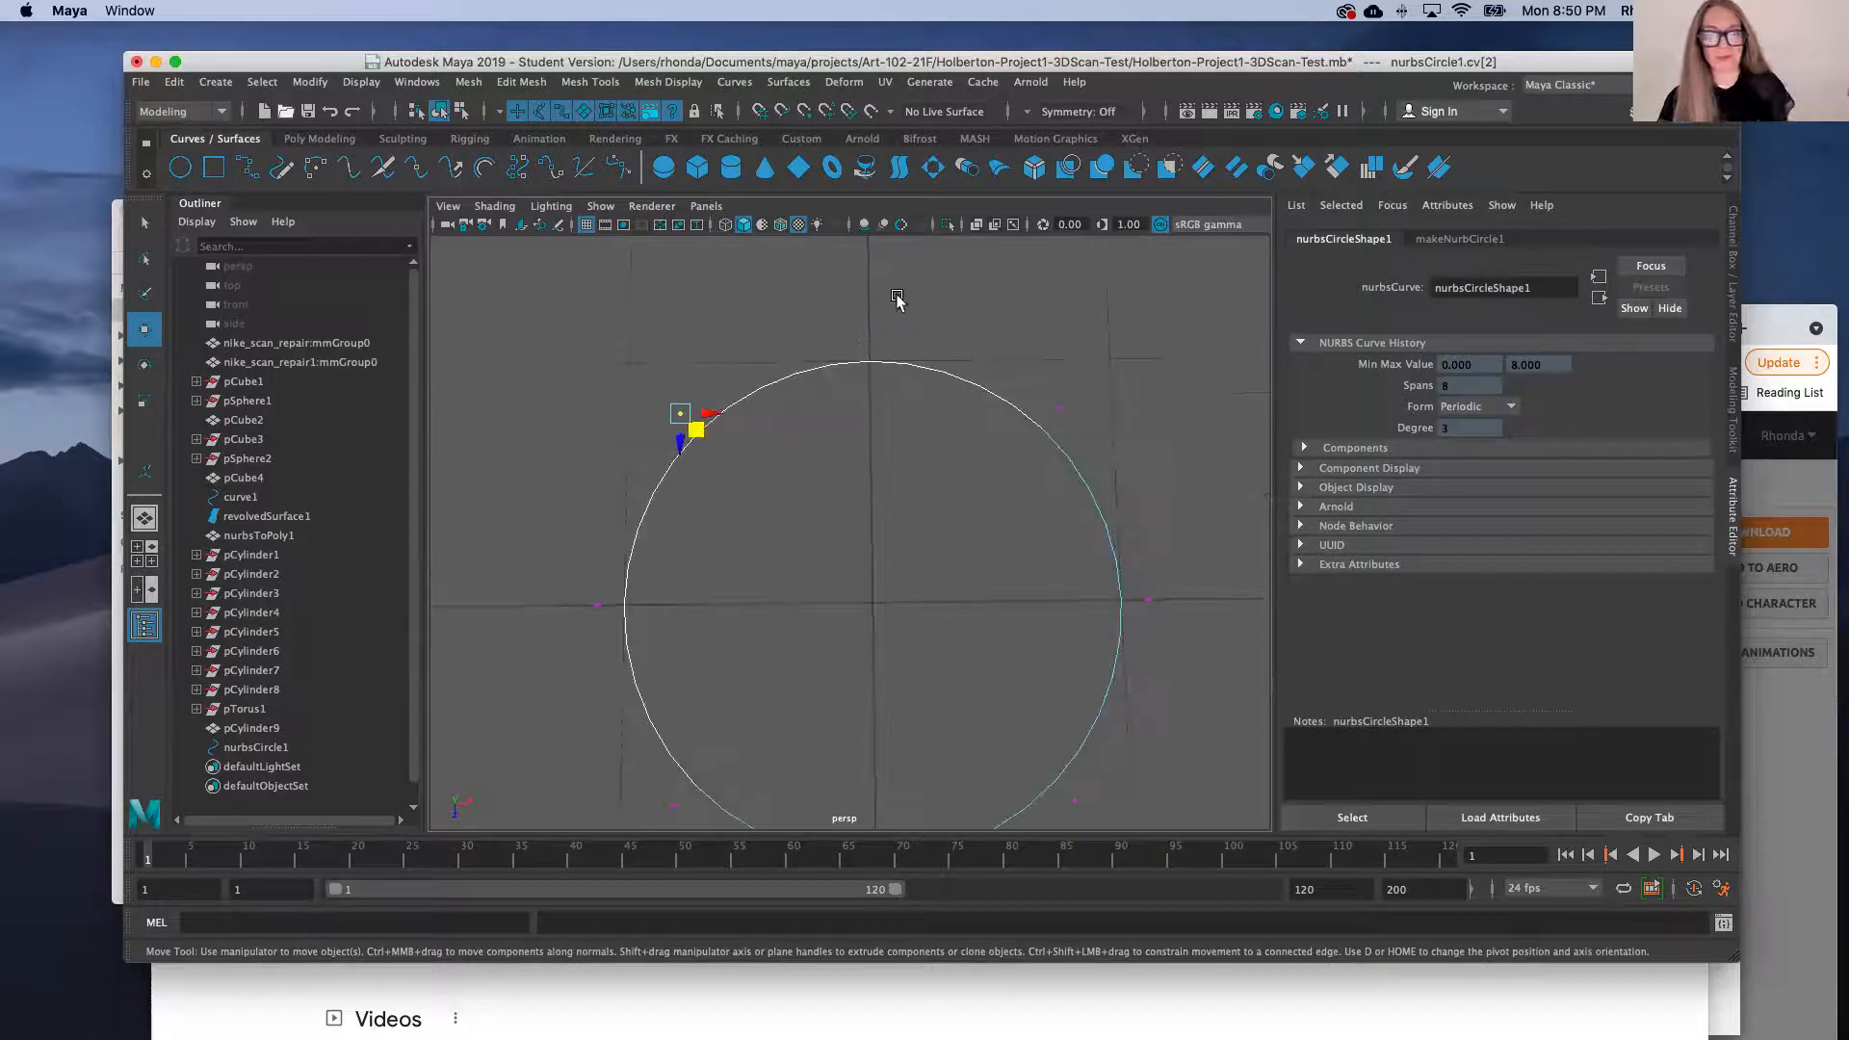
{"action": "scroll", "coordinate": [930, 453], "scroll_direction": "down", "scroll_amount": 5}
{"action": "scroll", "coordinate": [838, 433], "scroll_direction": "up", "scroll_amount": 4}
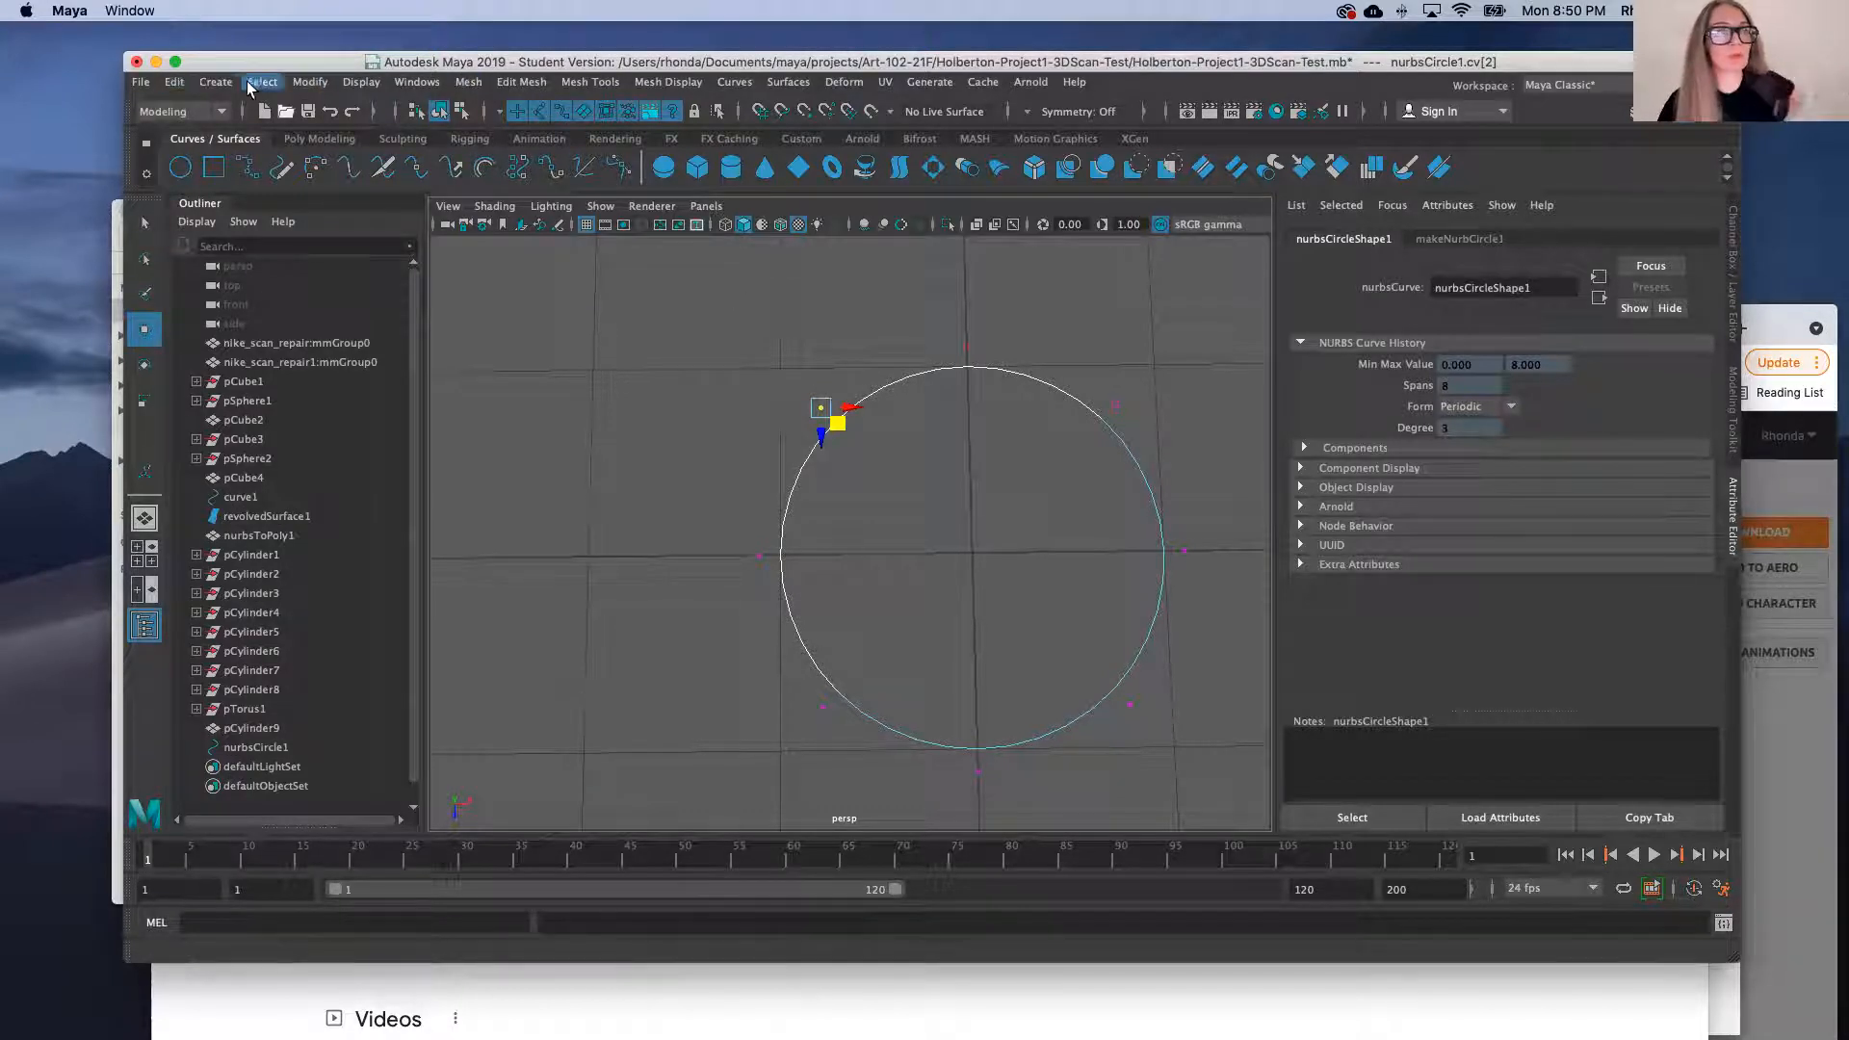
{"action": "left_click", "coordinate": [741, 84]}
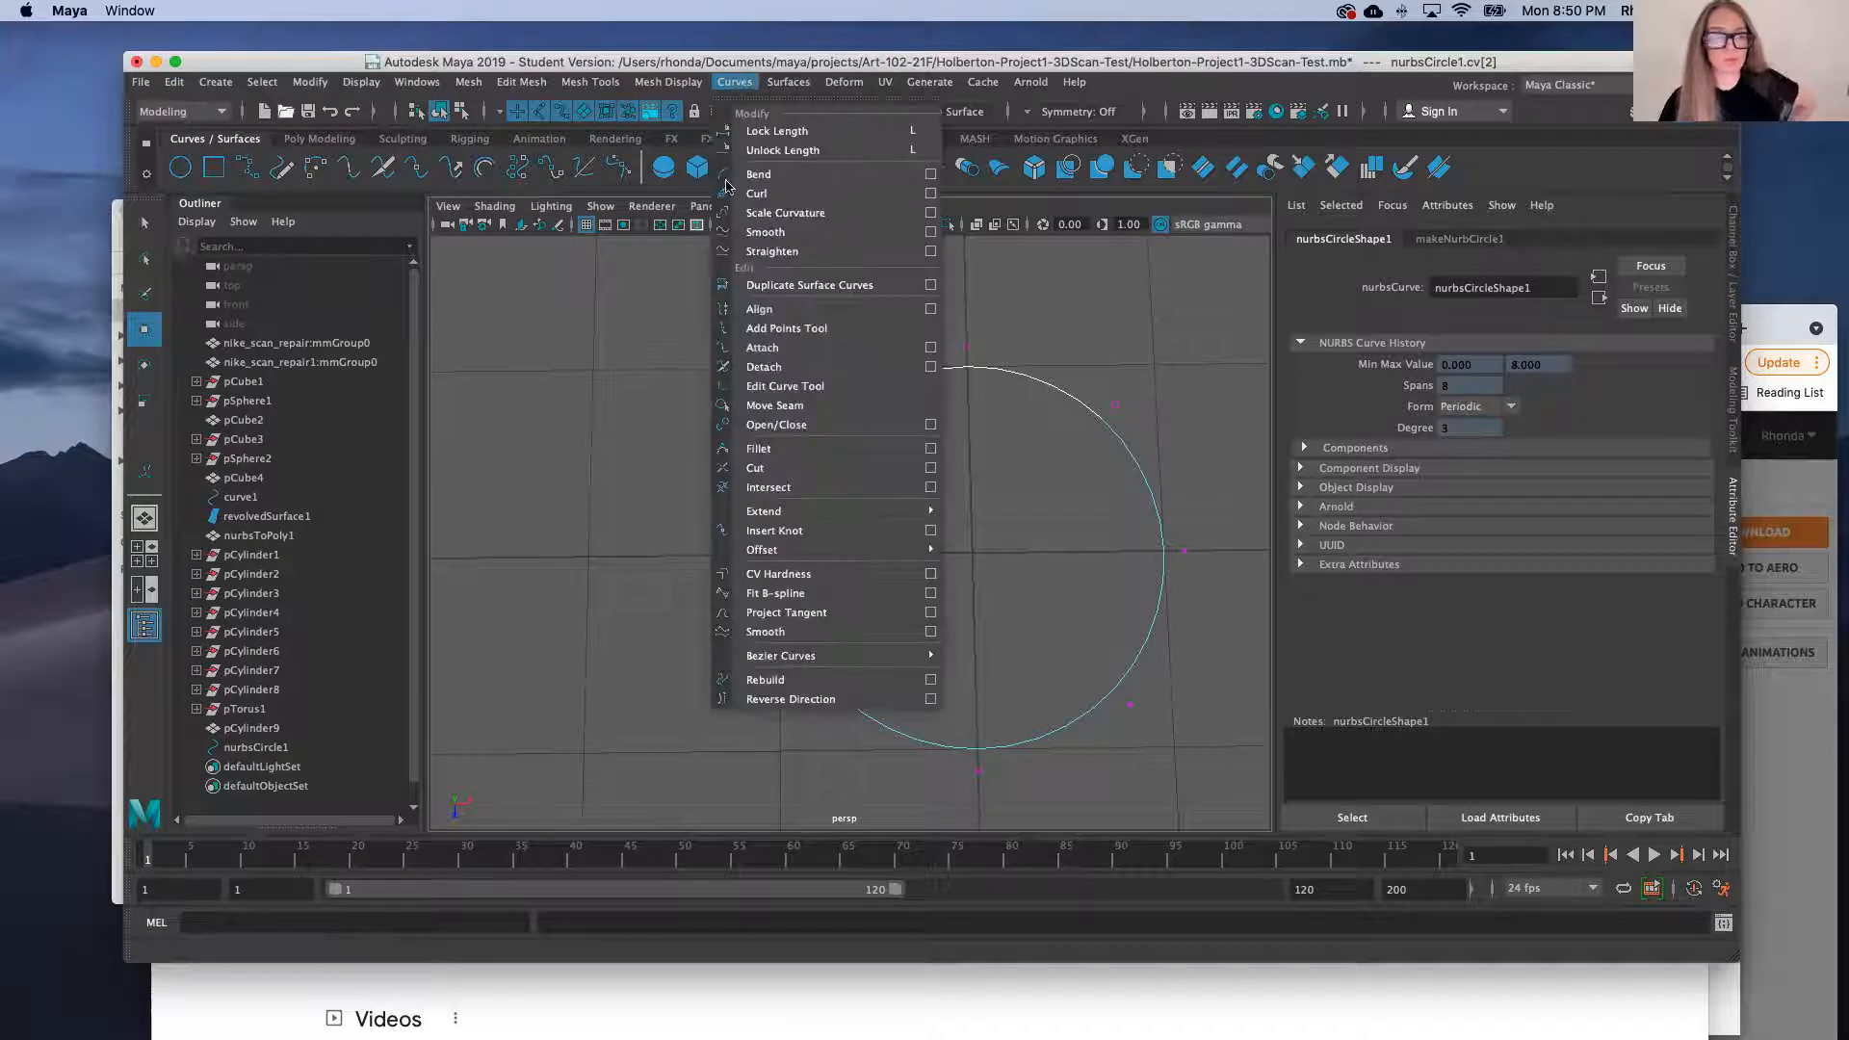
{"action": "left_click", "coordinate": [830, 700]}
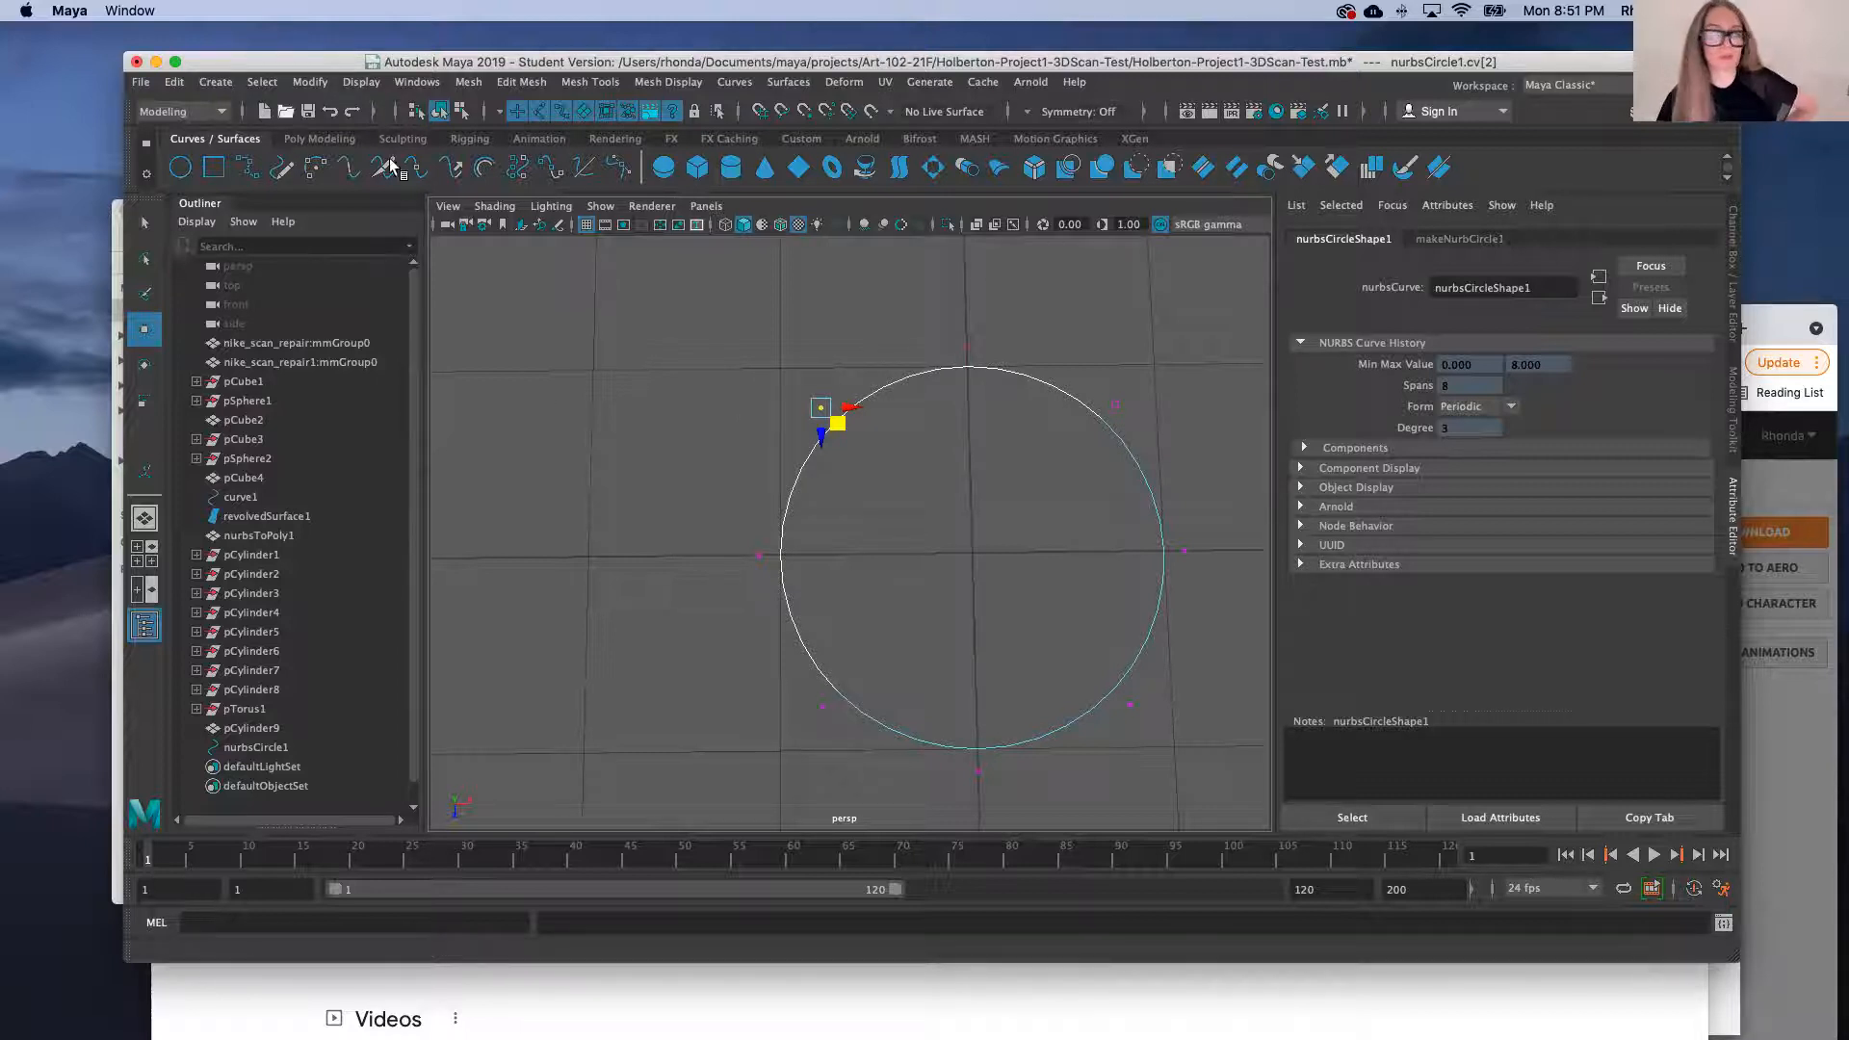
Create a polygon sphere on the grid beside the NURBS circle, just outside its upper-left side
{"action": "left_click", "coordinate": [321, 140]}
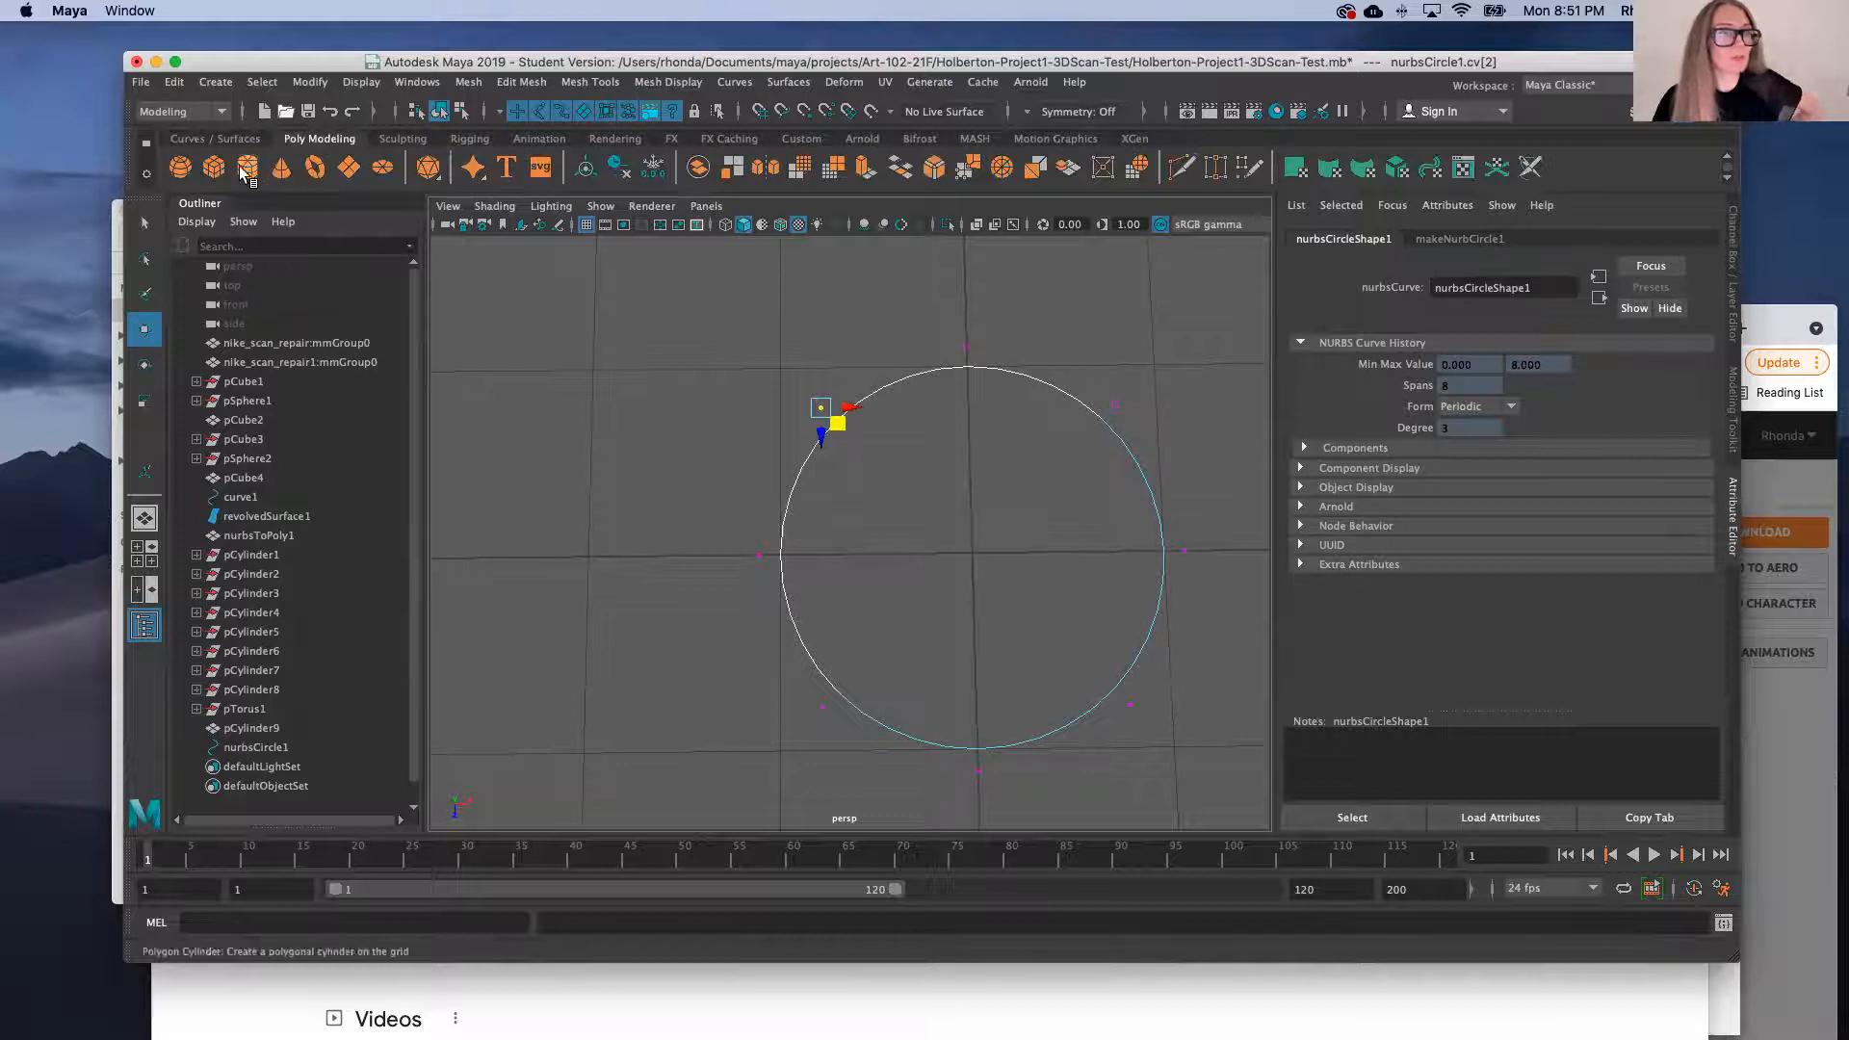
{"action": "left_click_drag", "start_coordinate": [675, 425], "coordinate": [801, 530]}
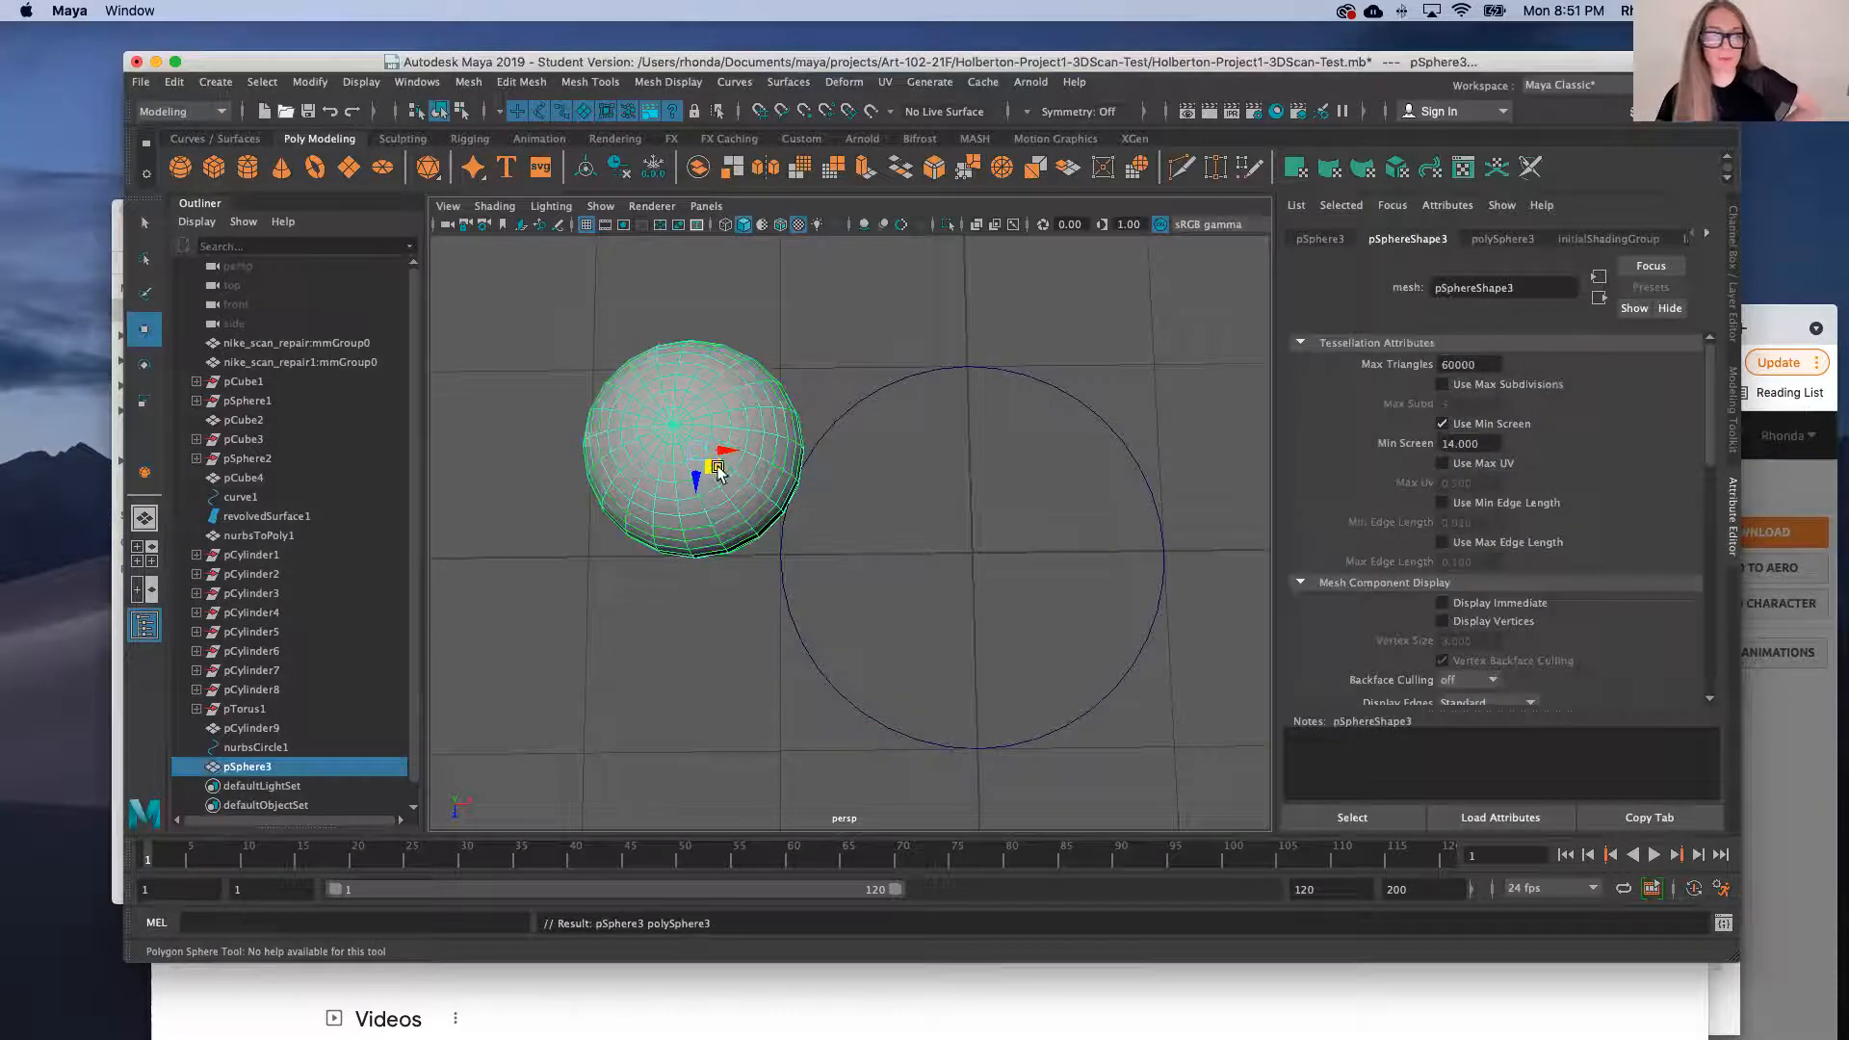
{"action": "scroll", "coordinate": [897, 397], "scroll_direction": "up", "scroll_amount": 3}
Display the NURBS circle's control vertices and examine the curve near its topmost point and beside the sphere
{"action": "left_click", "coordinate": [922, 366]}
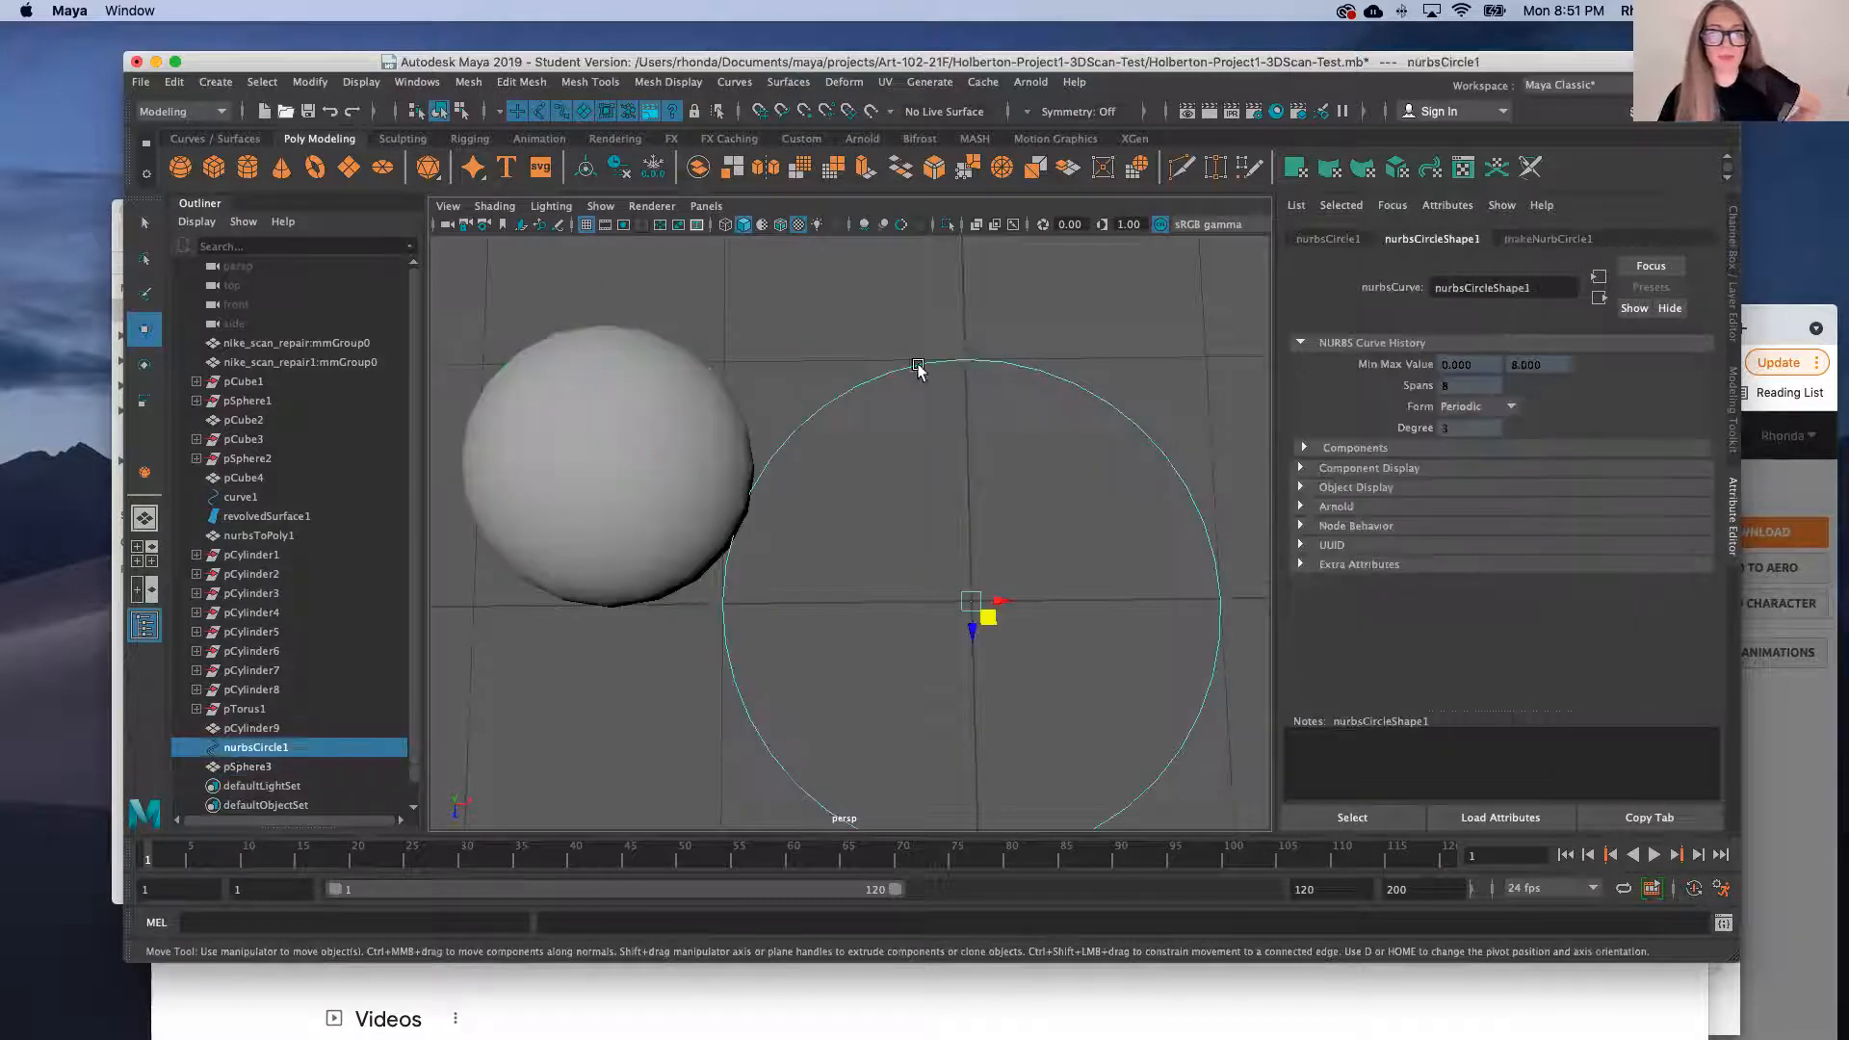
{"action": "right_click_drag", "start_coordinate": [960, 386], "coordinate": [851, 379]}
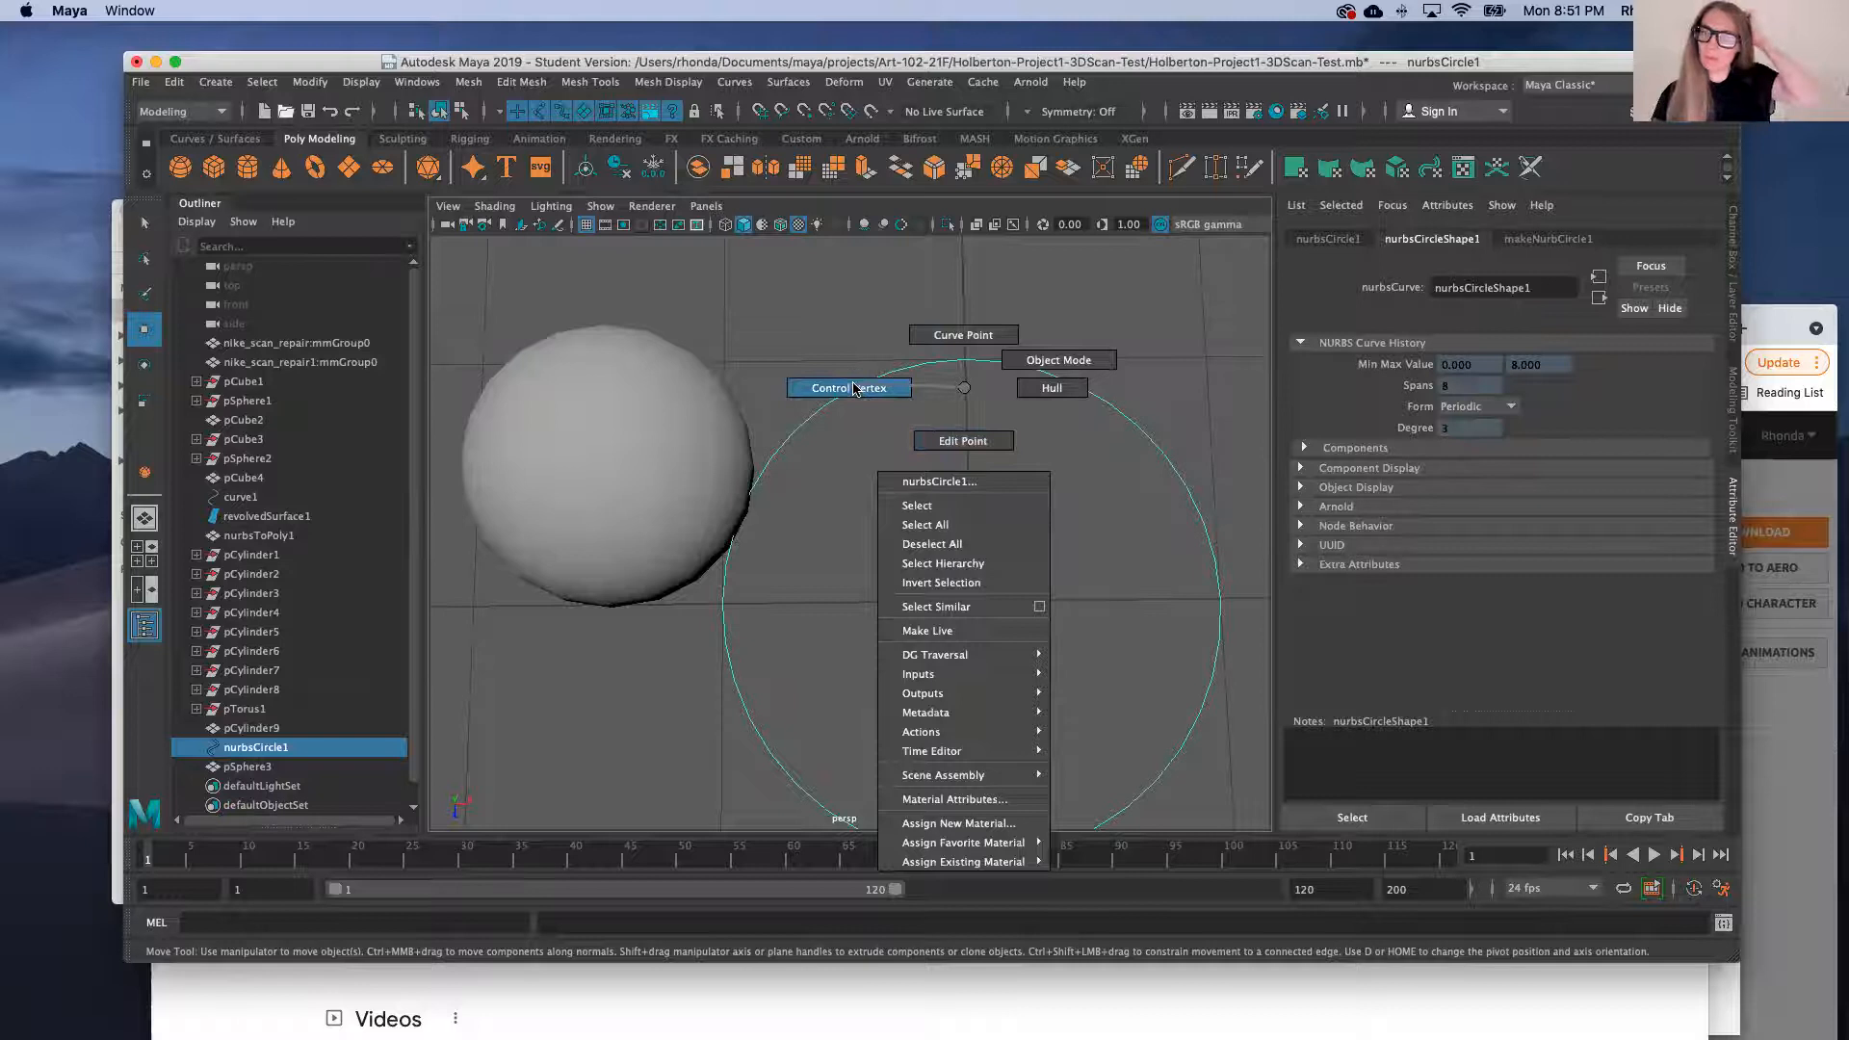
{"action": "right_click_drag", "start_coordinate": [851, 403], "coordinate": [852, 403]}
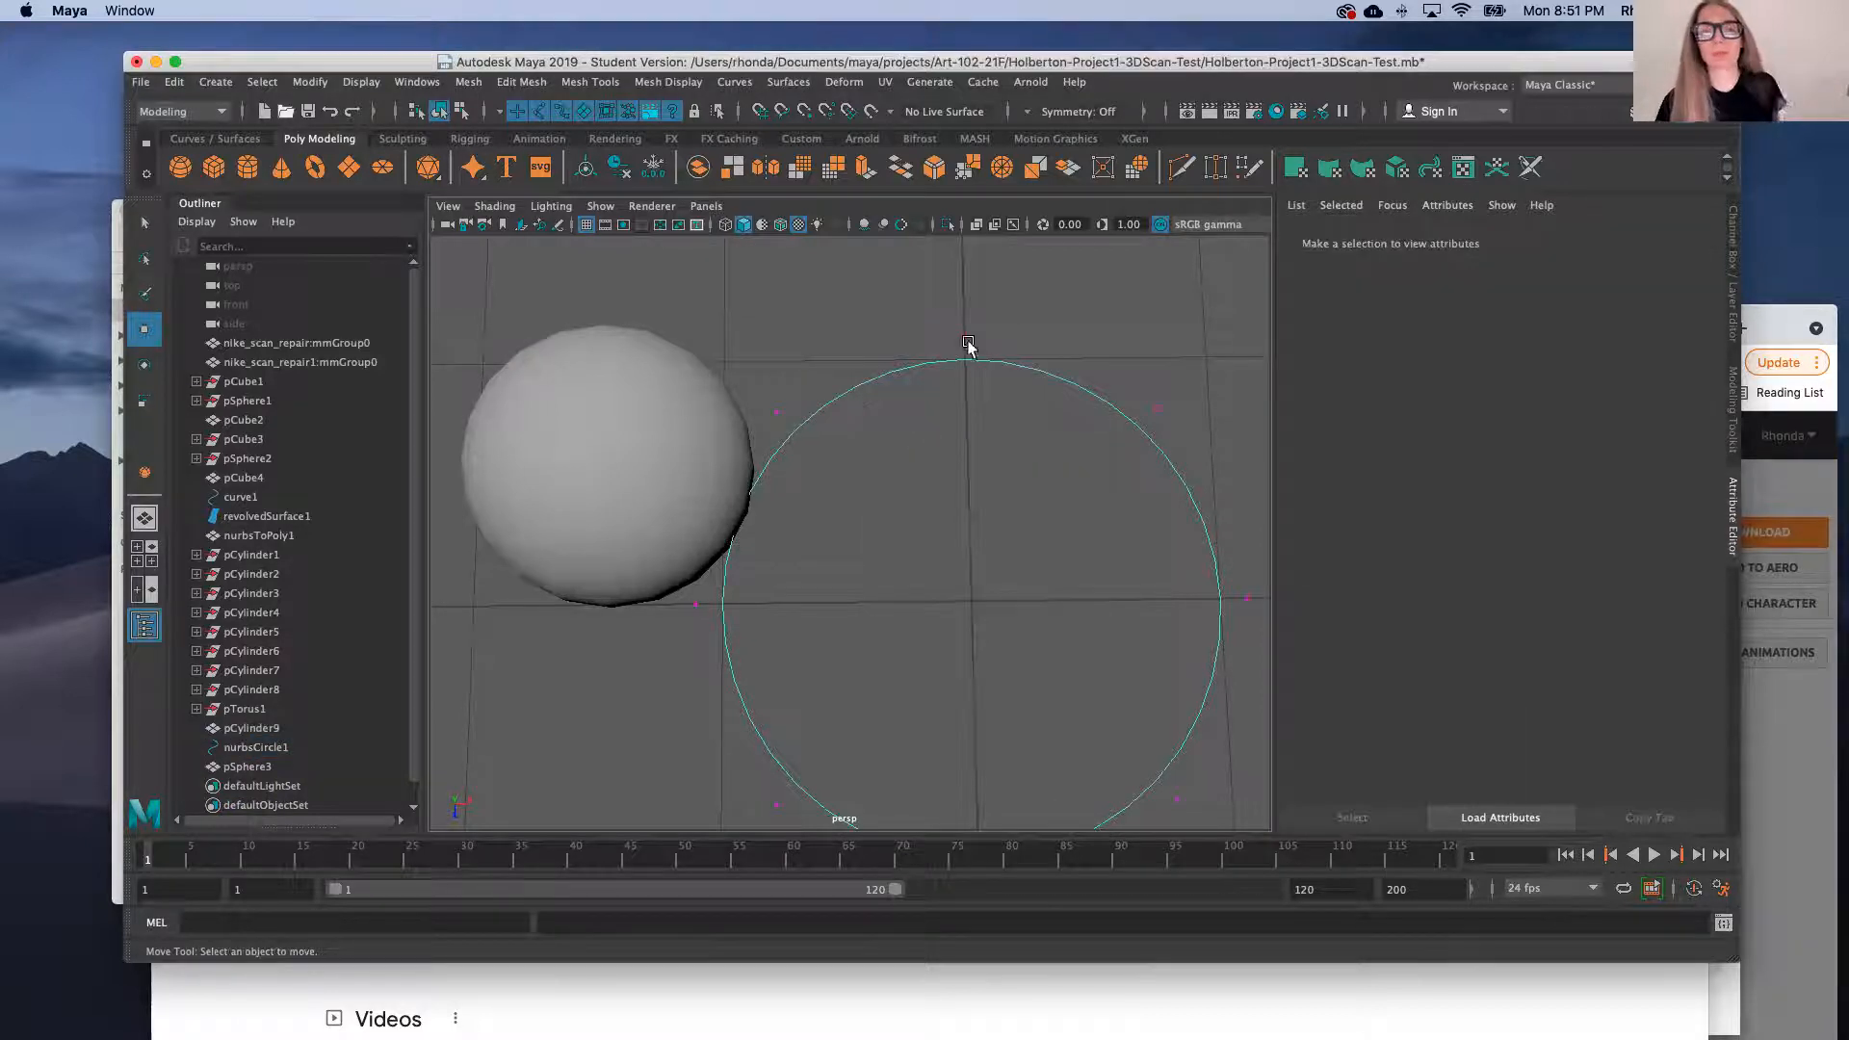
{"action": "scroll", "coordinate": [968, 390], "scroll_direction": "up", "scroll_amount": 5}
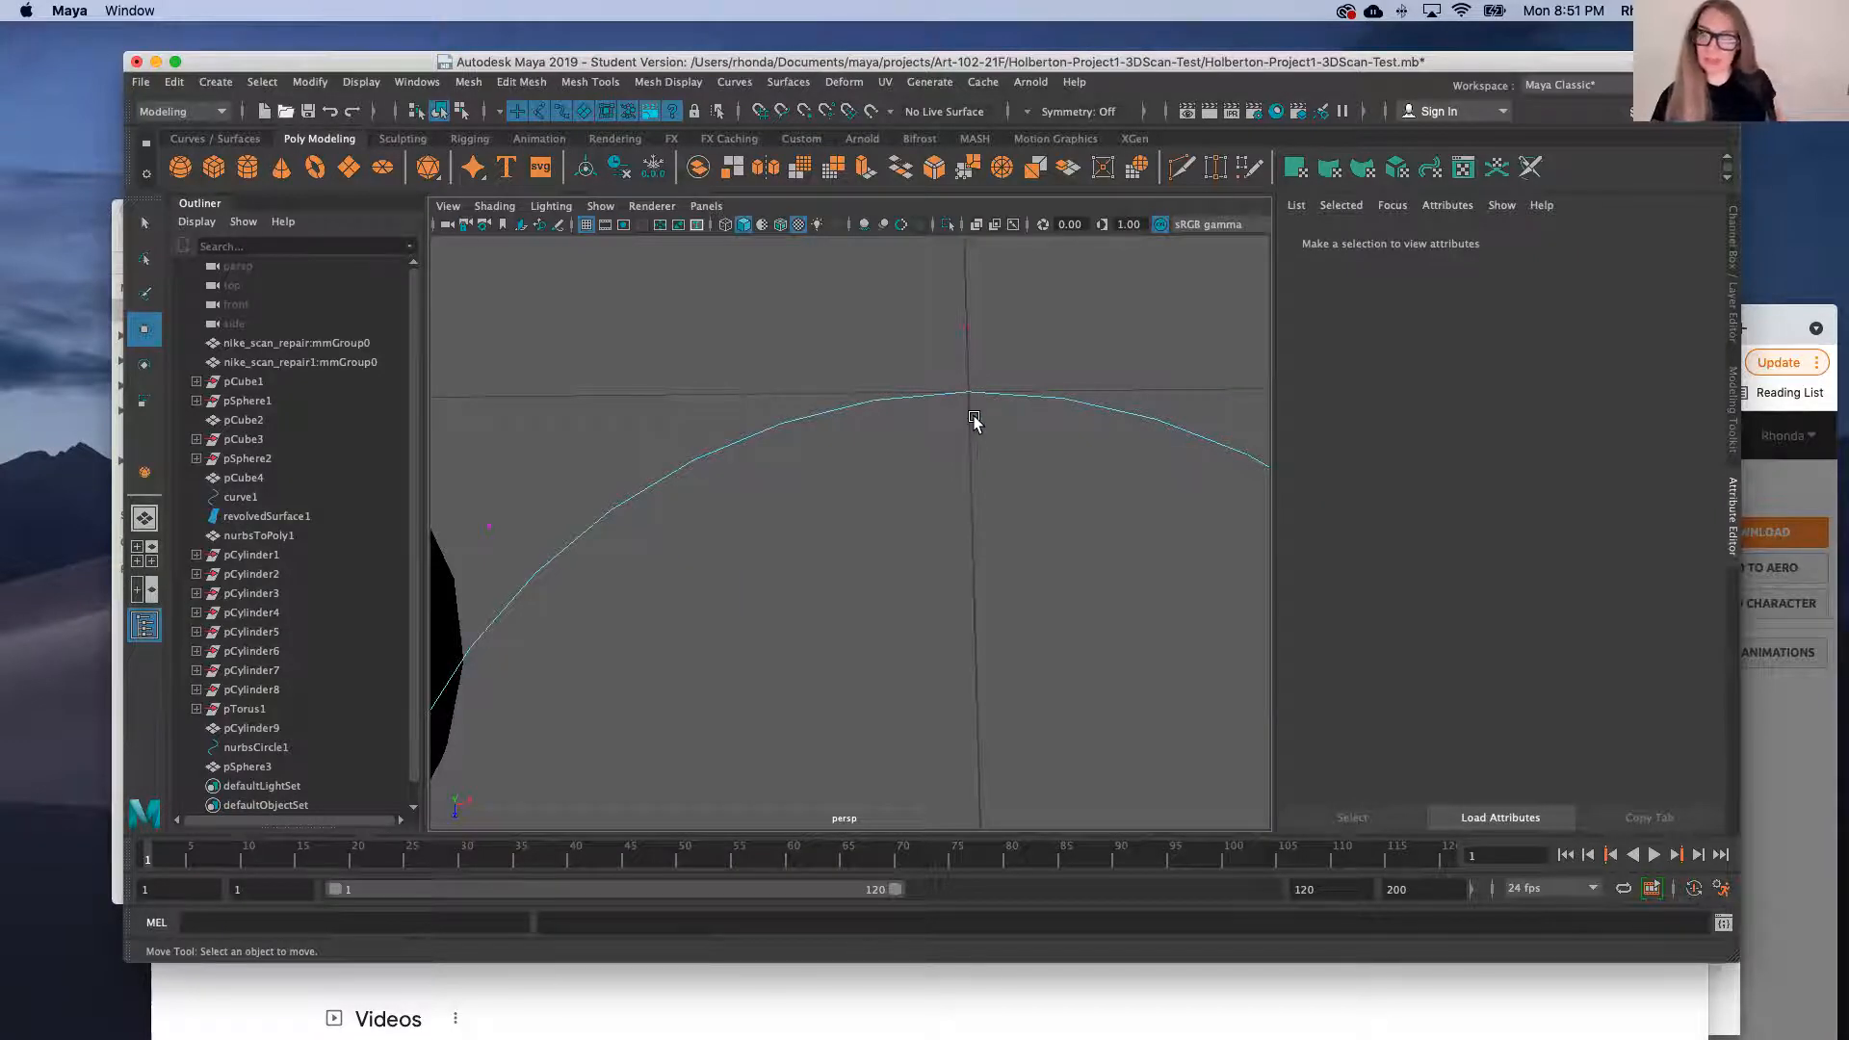
{"action": "scroll", "coordinate": [966, 395], "scroll_direction": "down", "scroll_amount": 5}
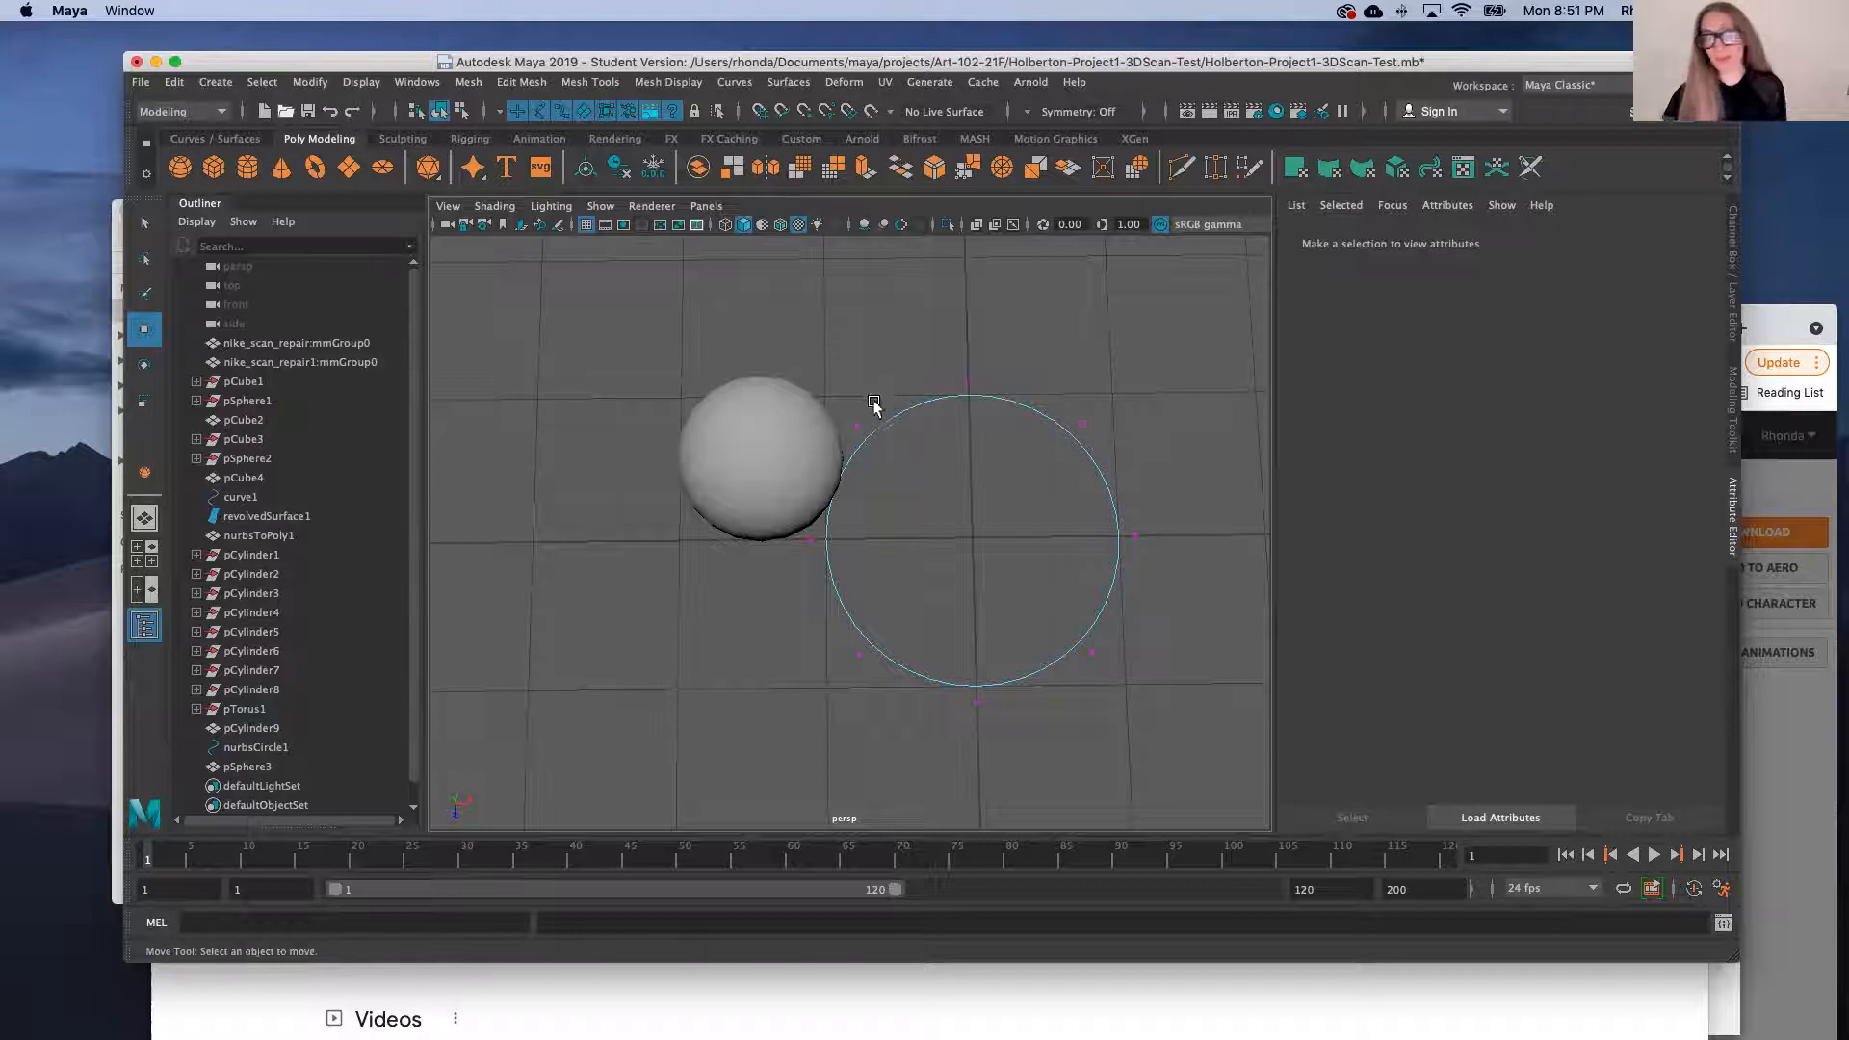
{"action": "scroll", "coordinate": [887, 383], "scroll_direction": "down", "scroll_amount": 5}
{"action": "scroll", "coordinate": [891, 390], "scroll_direction": "up", "scroll_amount": 10}
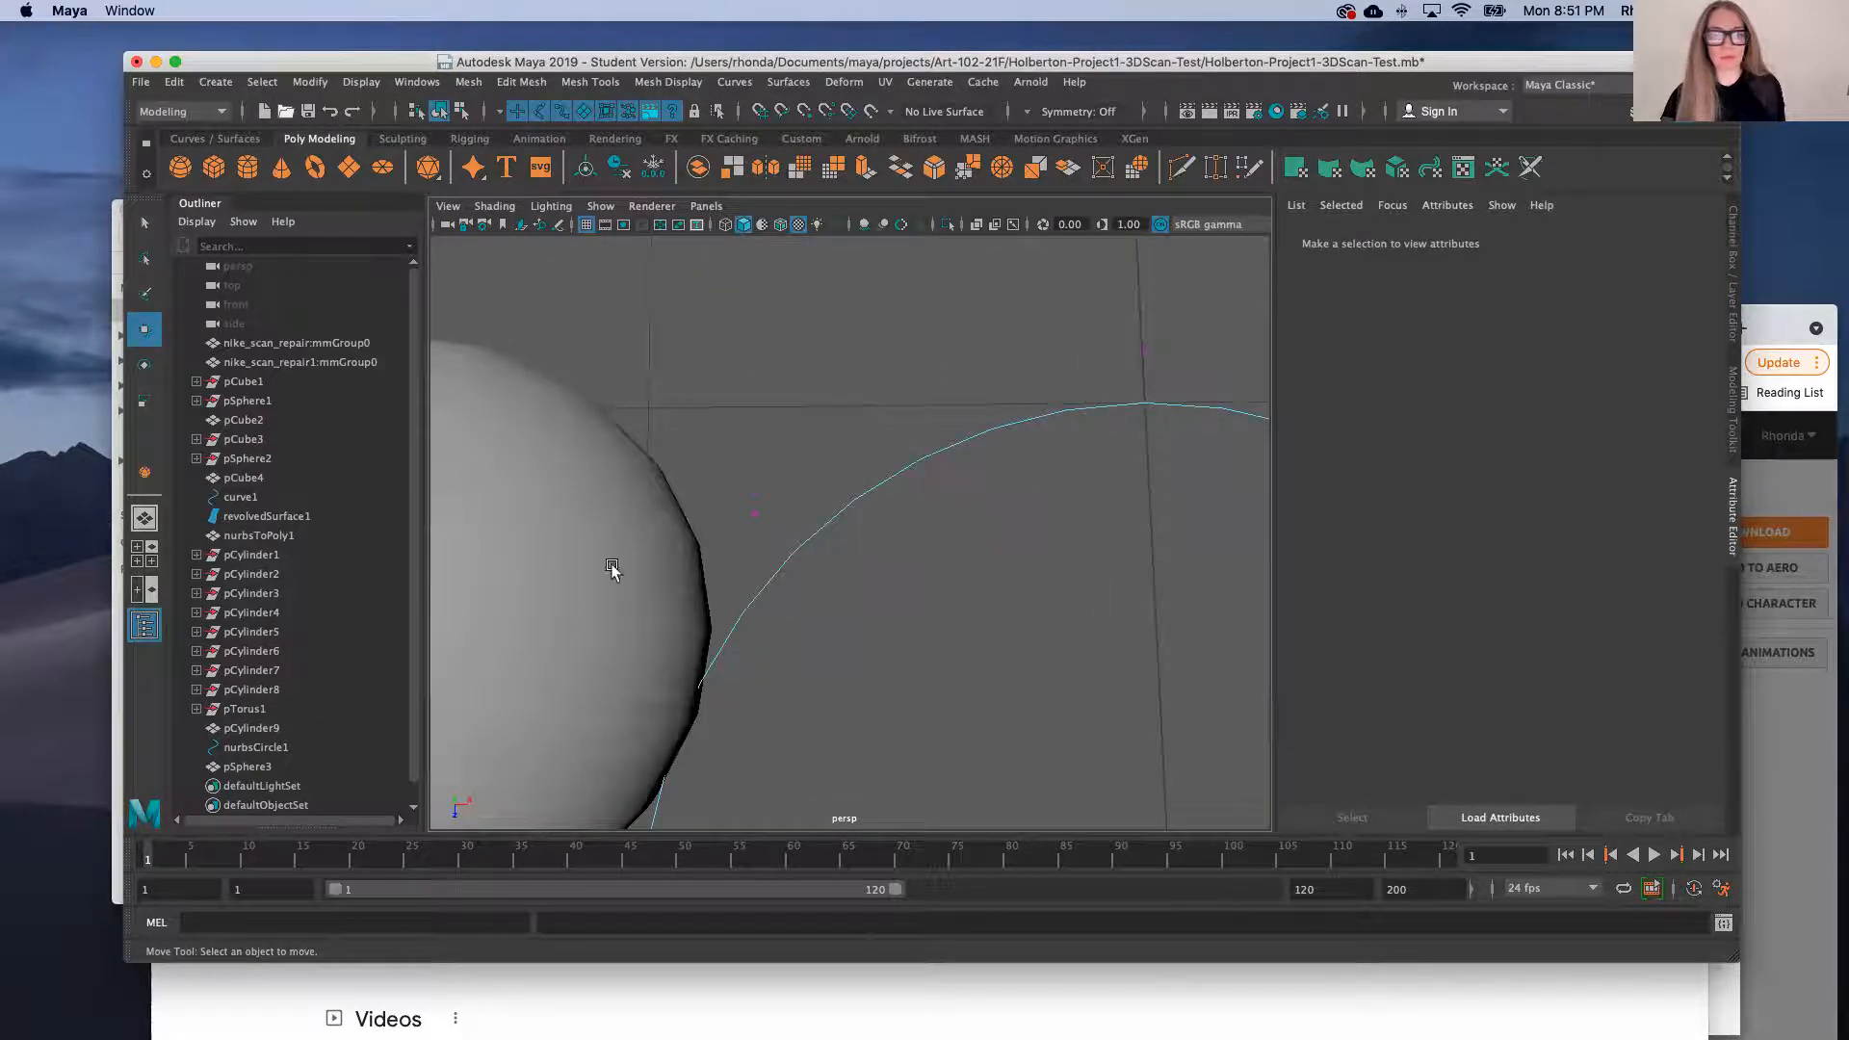
{"action": "scroll", "coordinate": [624, 540], "scroll_direction": "down", "scroll_amount": 5}
Try to extrude the sphere face nearest the circle along the NURBS circle
{"action": "left_click", "coordinate": [622, 534]}
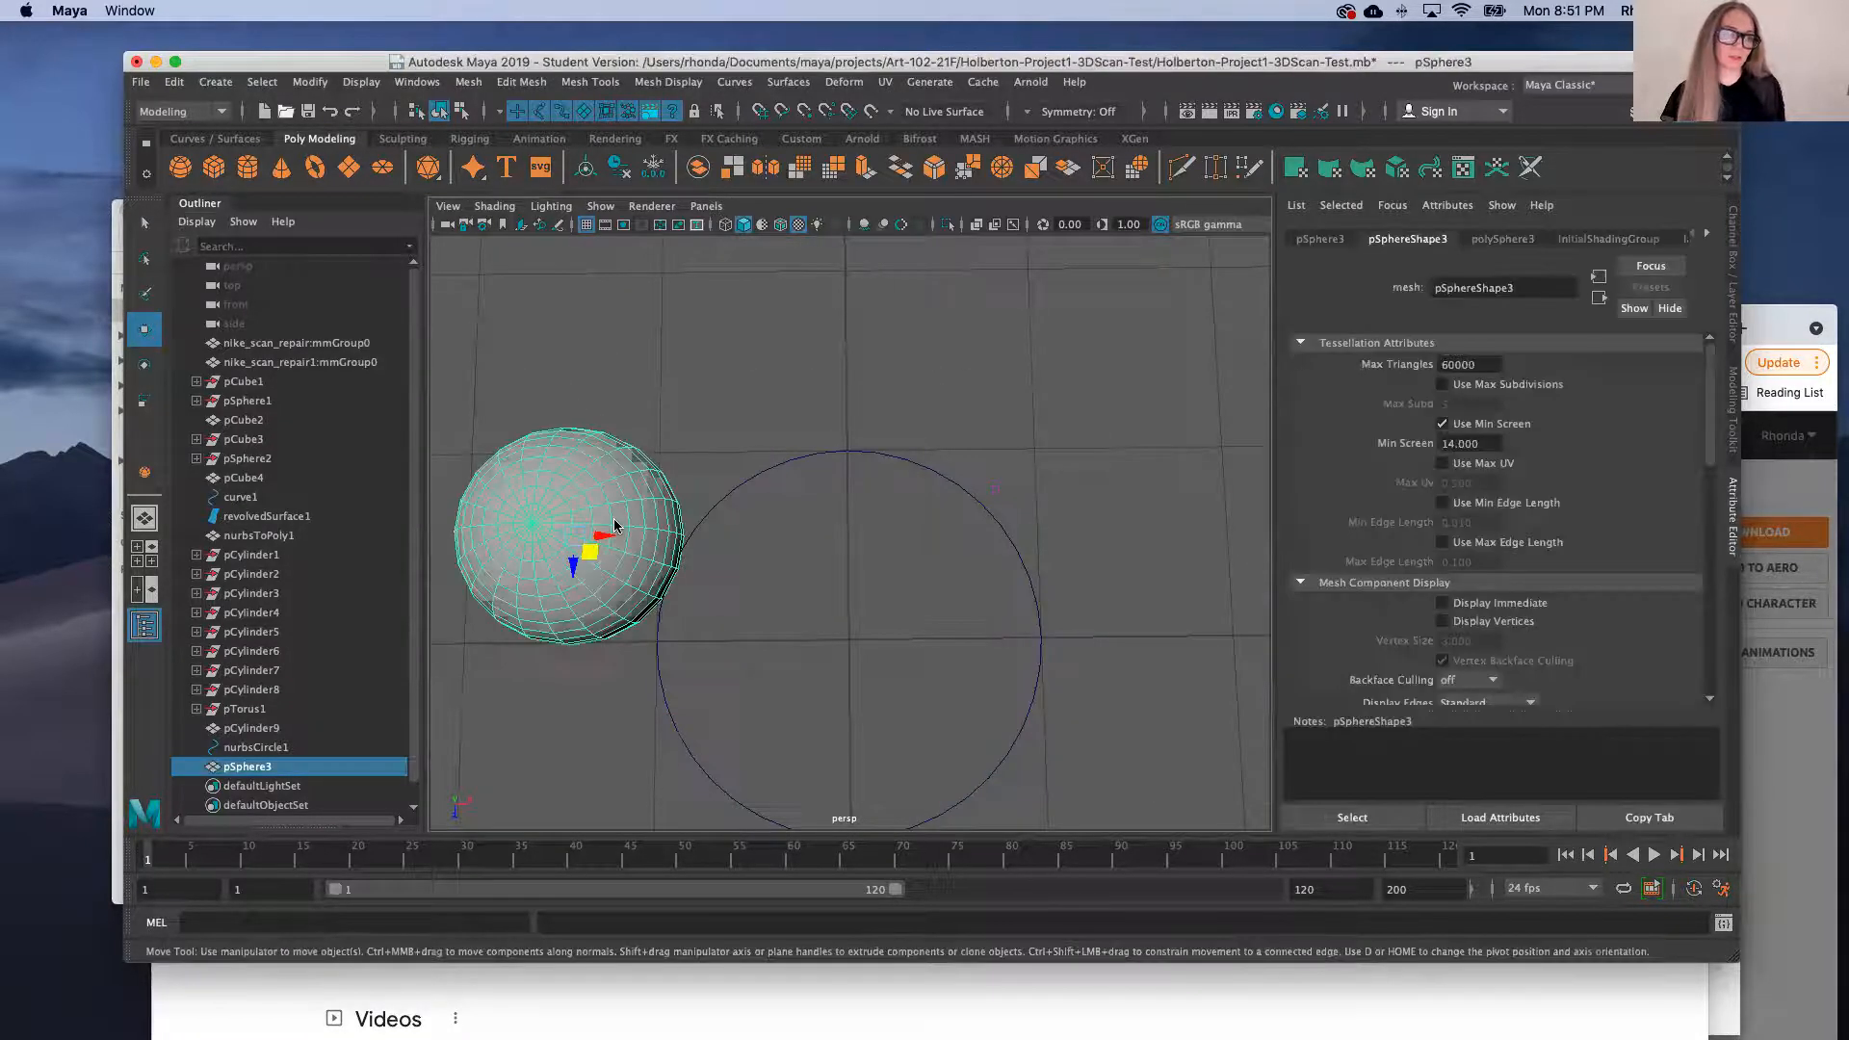
{"action": "right_click", "coordinate": [616, 526]}
{"action": "right_click_drag", "start_coordinate": [614, 526], "coordinate": [618, 542]}
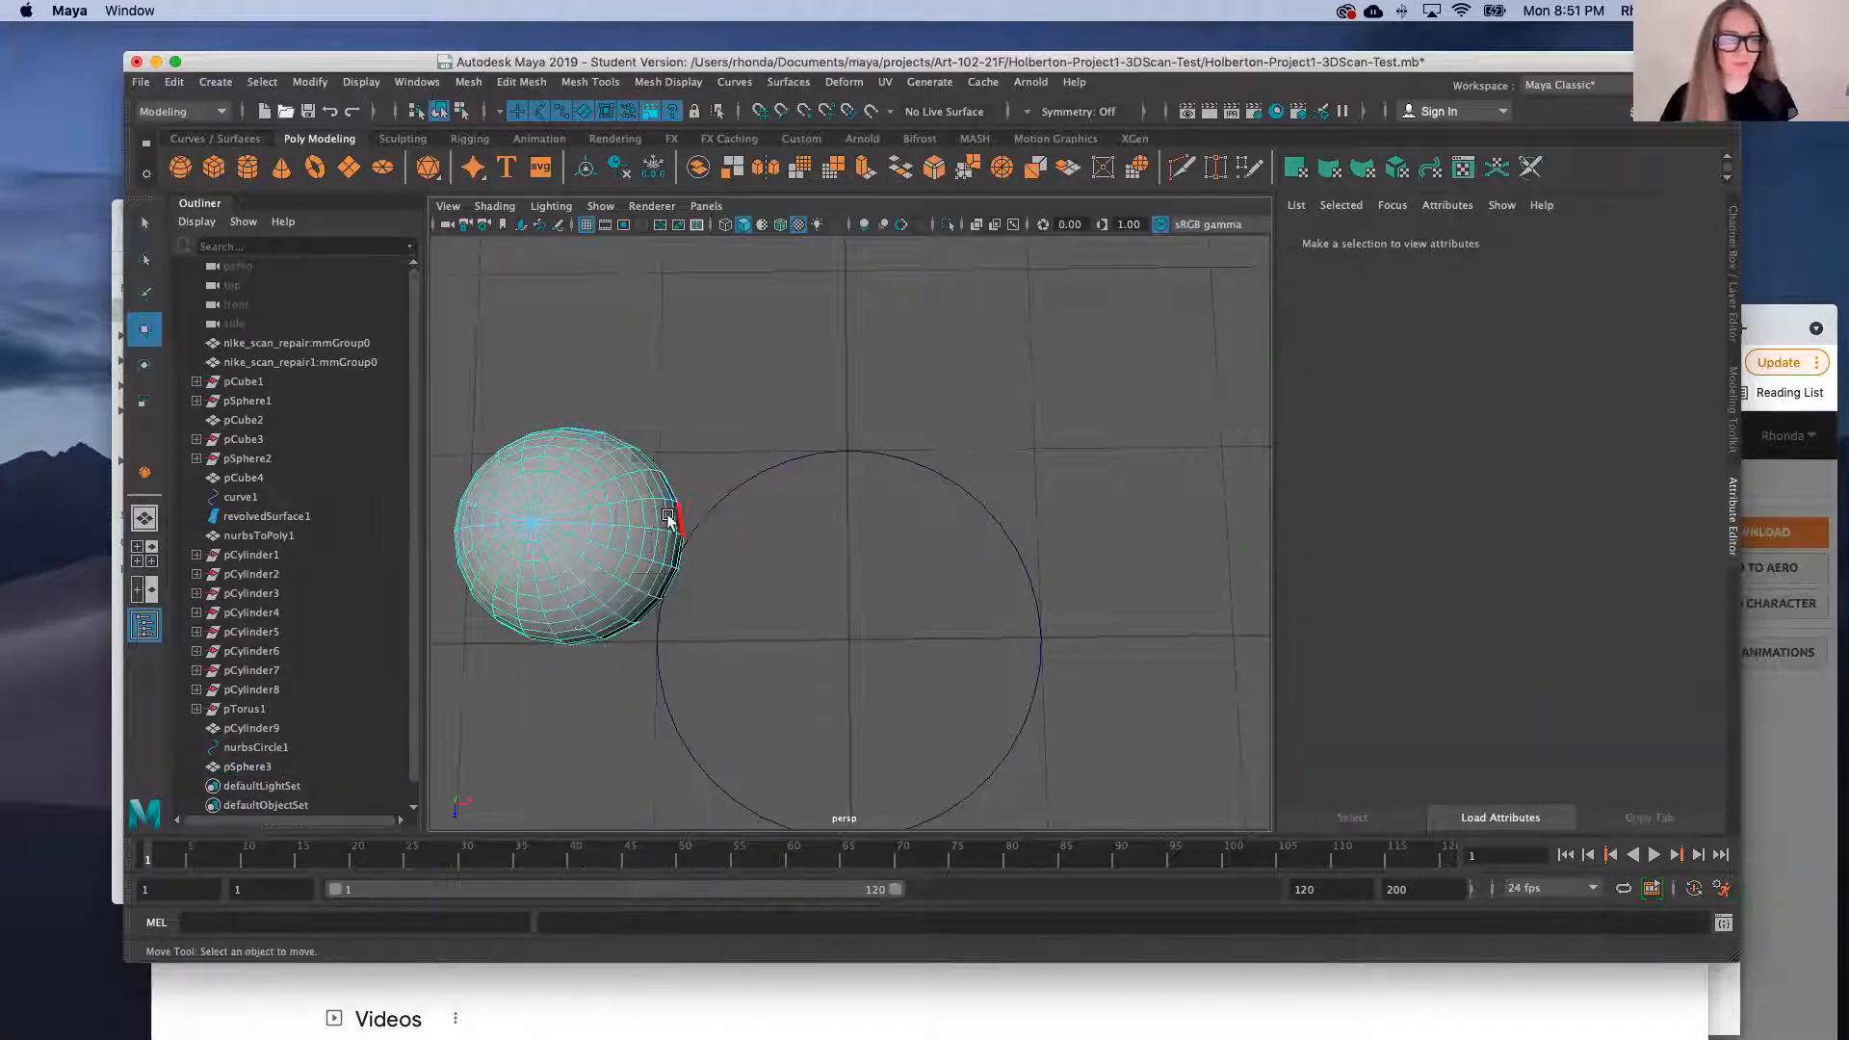
{"action": "left_click", "coordinate": [670, 493]}
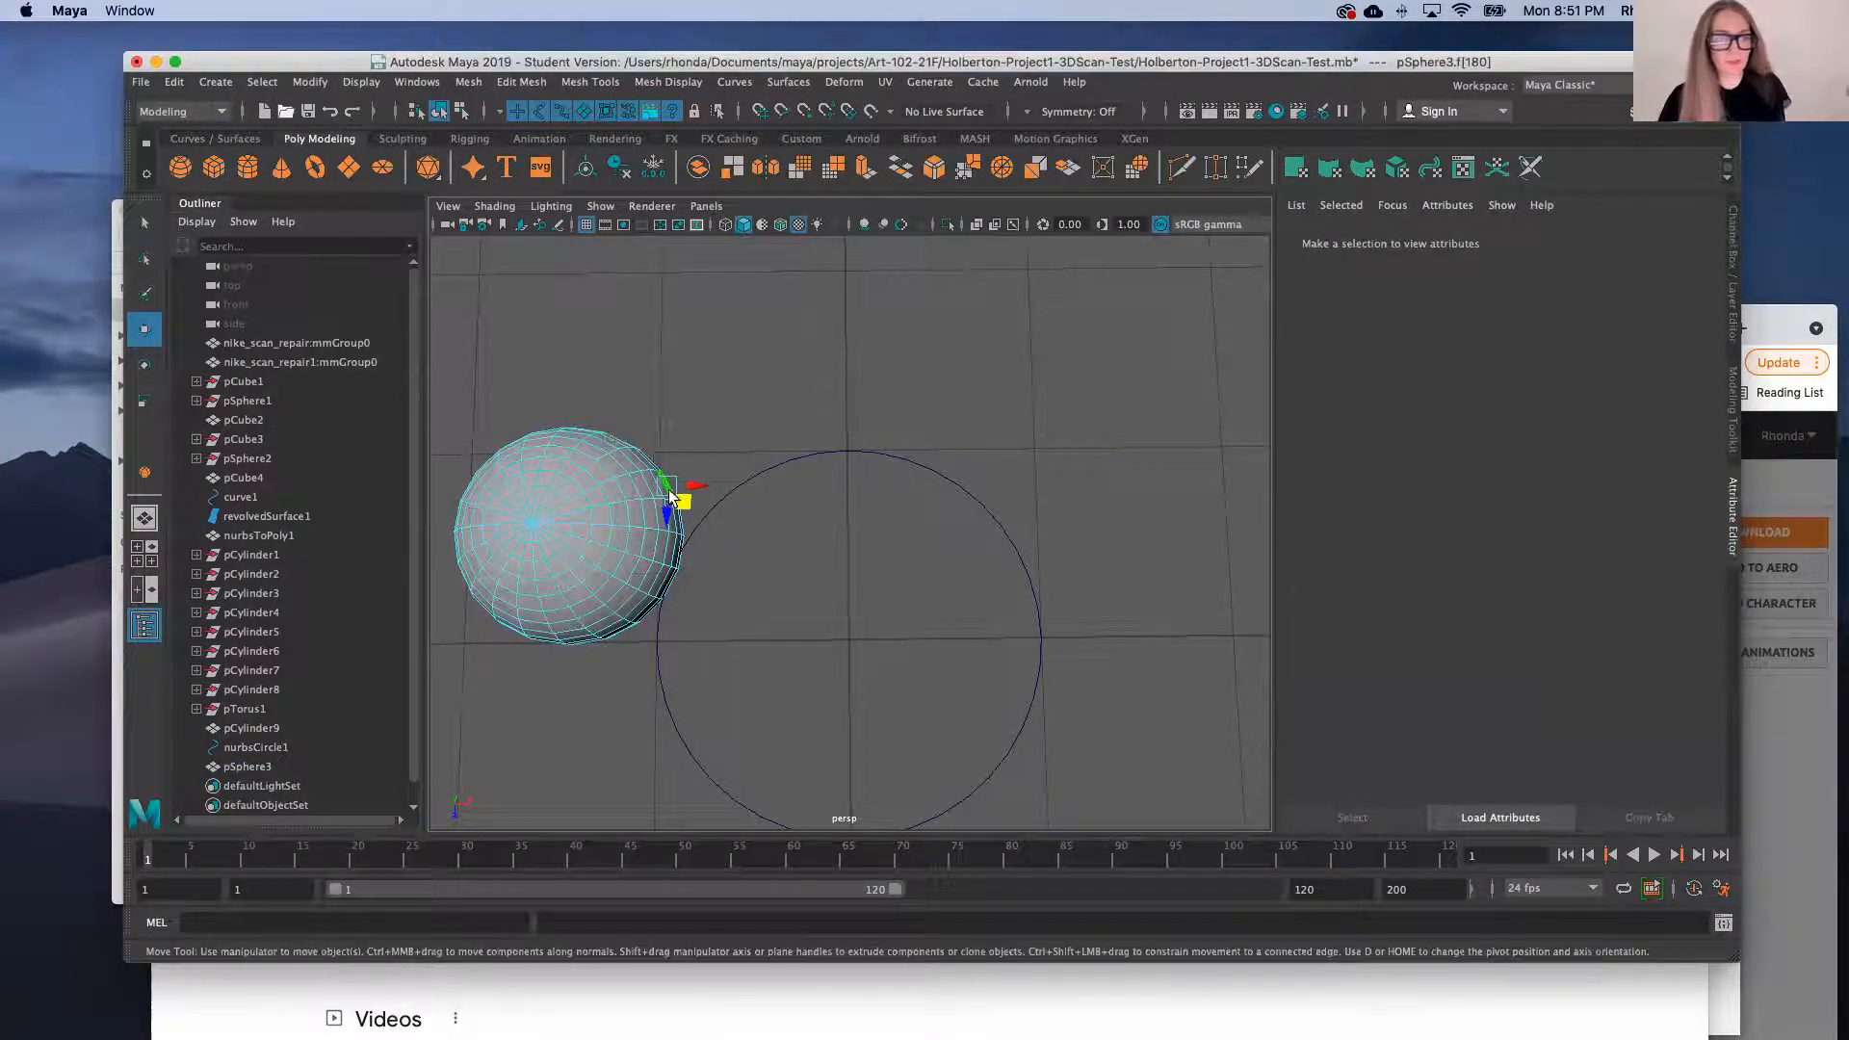
{"action": "left_click", "coordinate": [787, 467]}
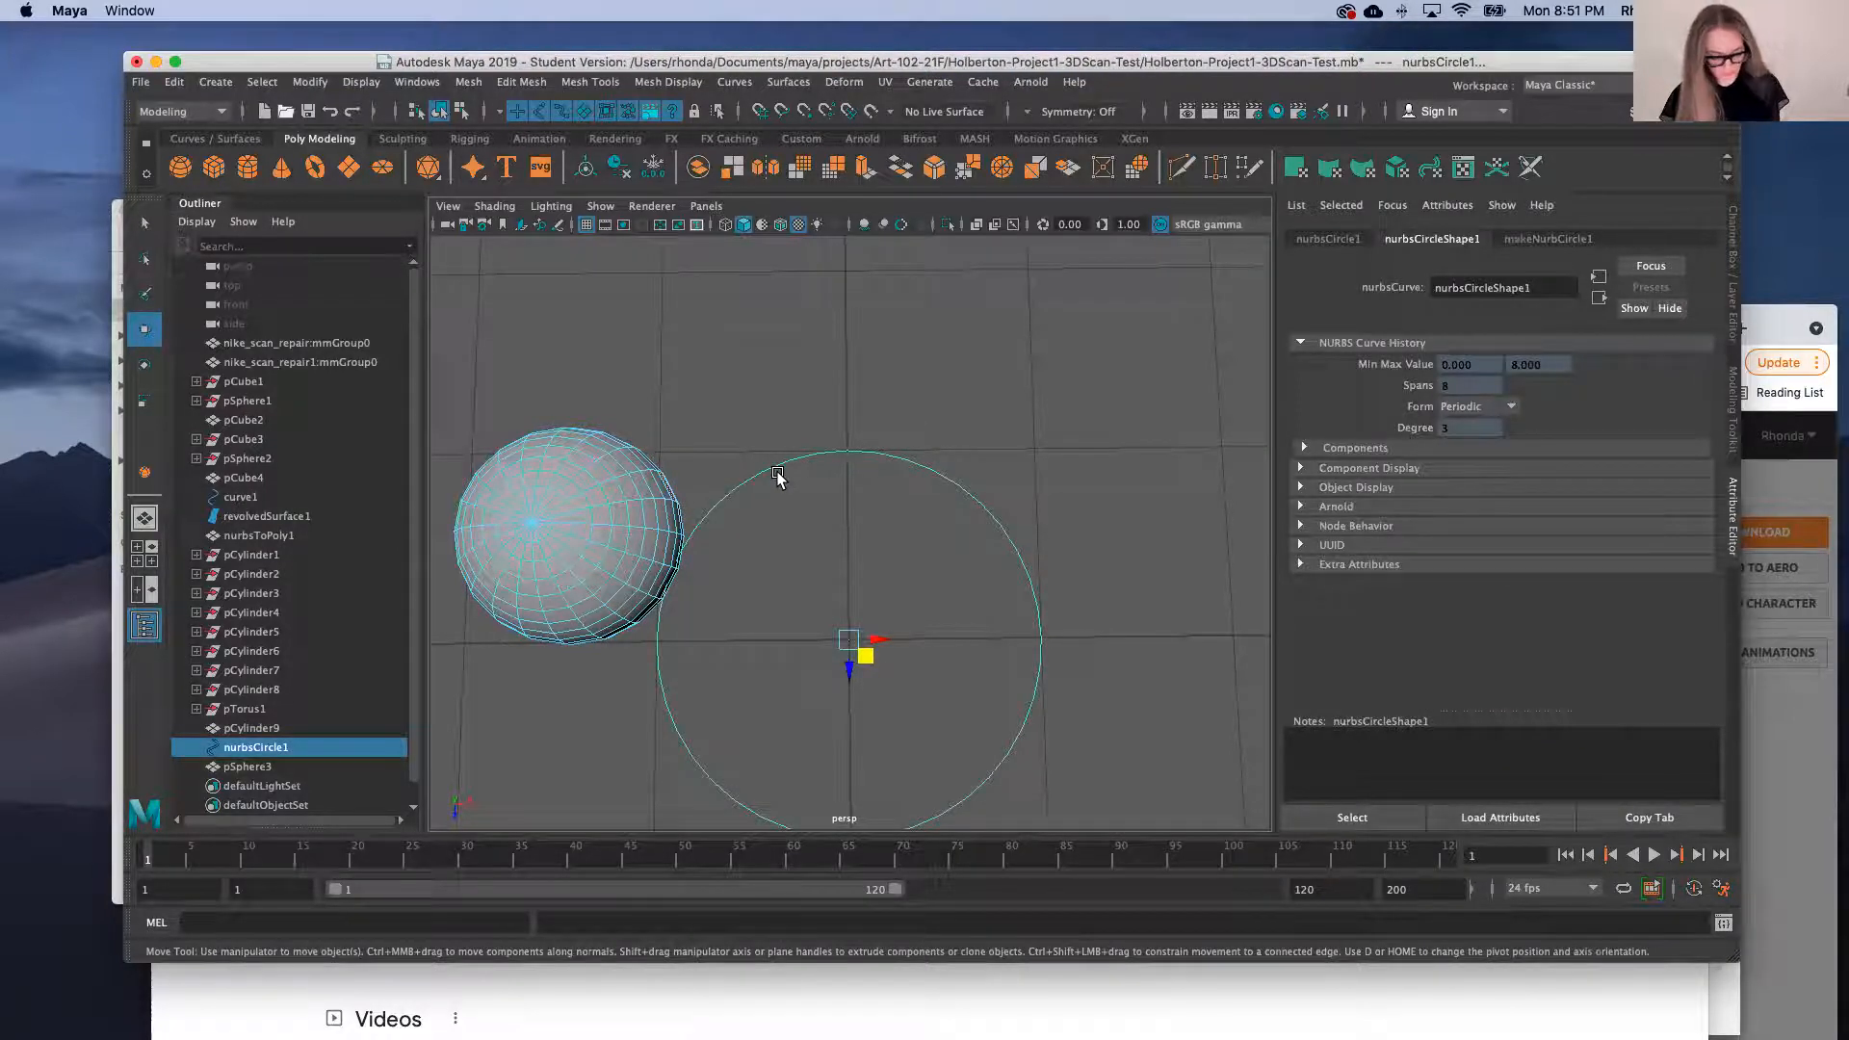
{"action": "key", "text": "ctrl+e"}
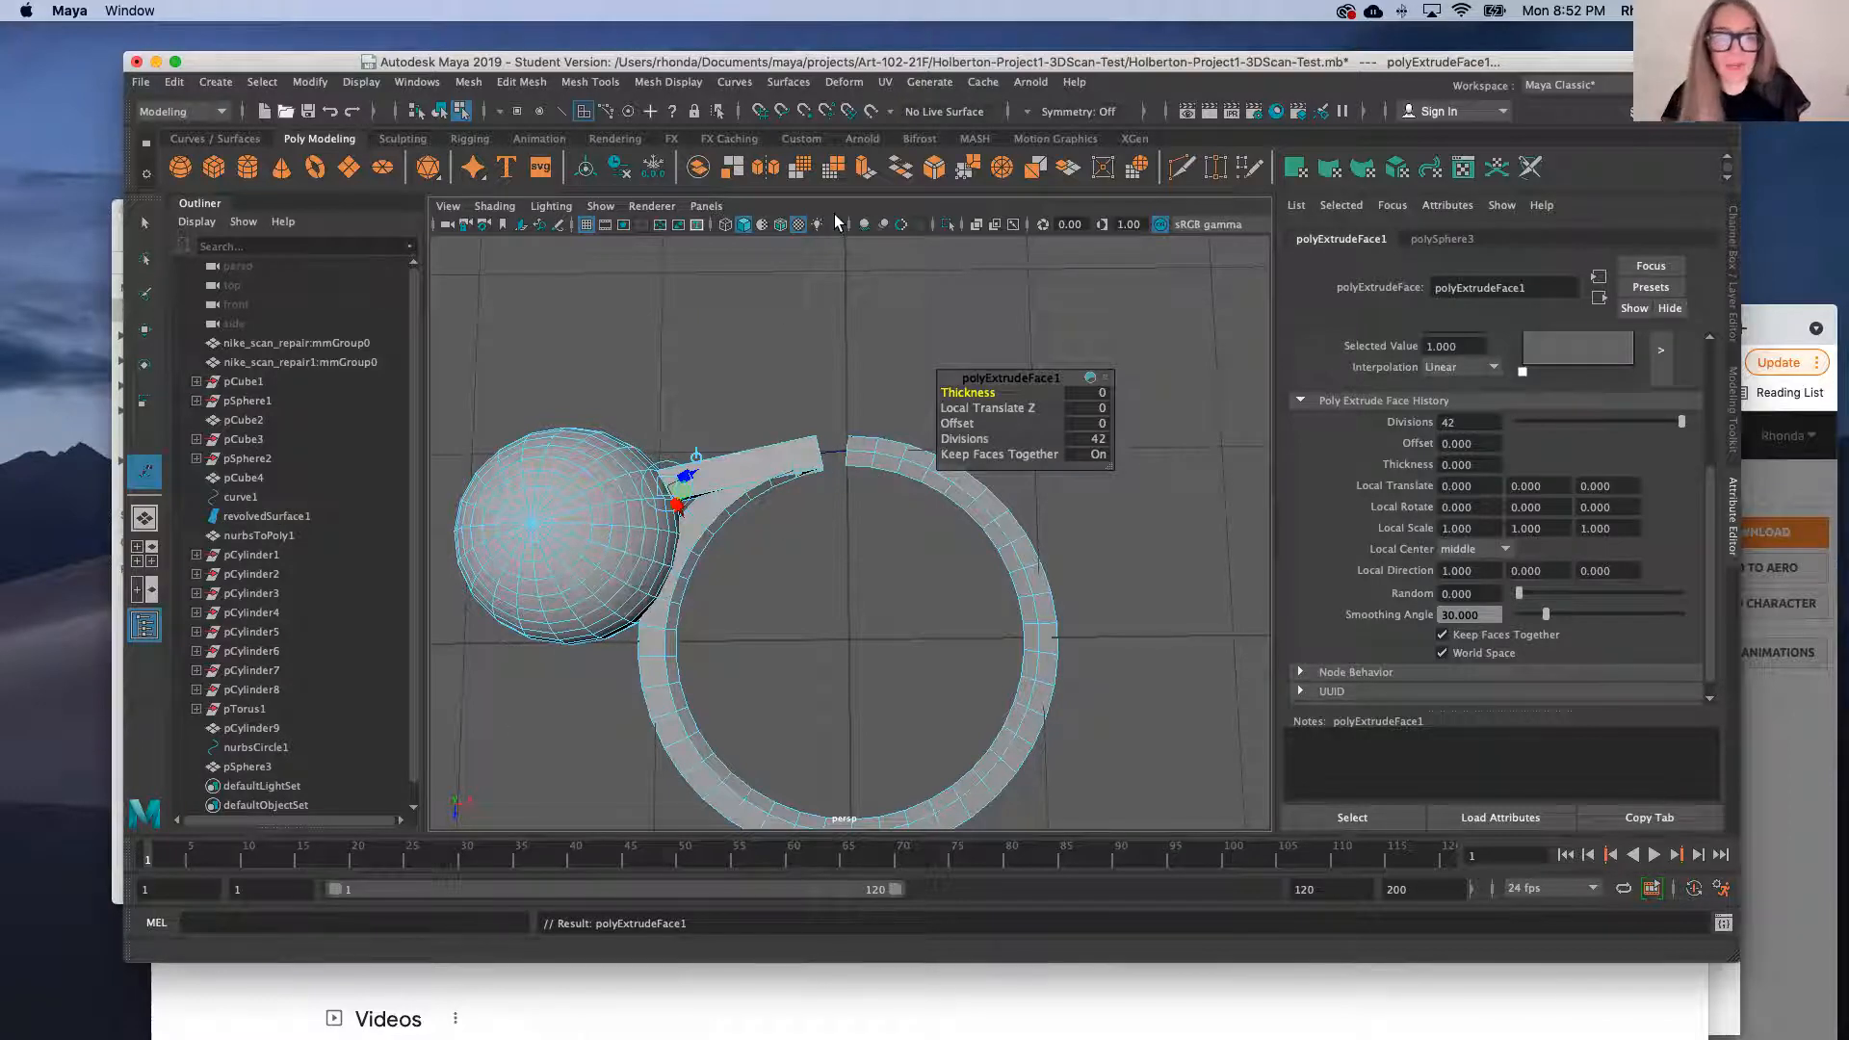
Try shifting the extruded faces with the manipulator, then undo both the shift and the extrusion
{"action": "left_click_drag", "start_coordinate": [681, 493], "coordinate": [684, 448]}
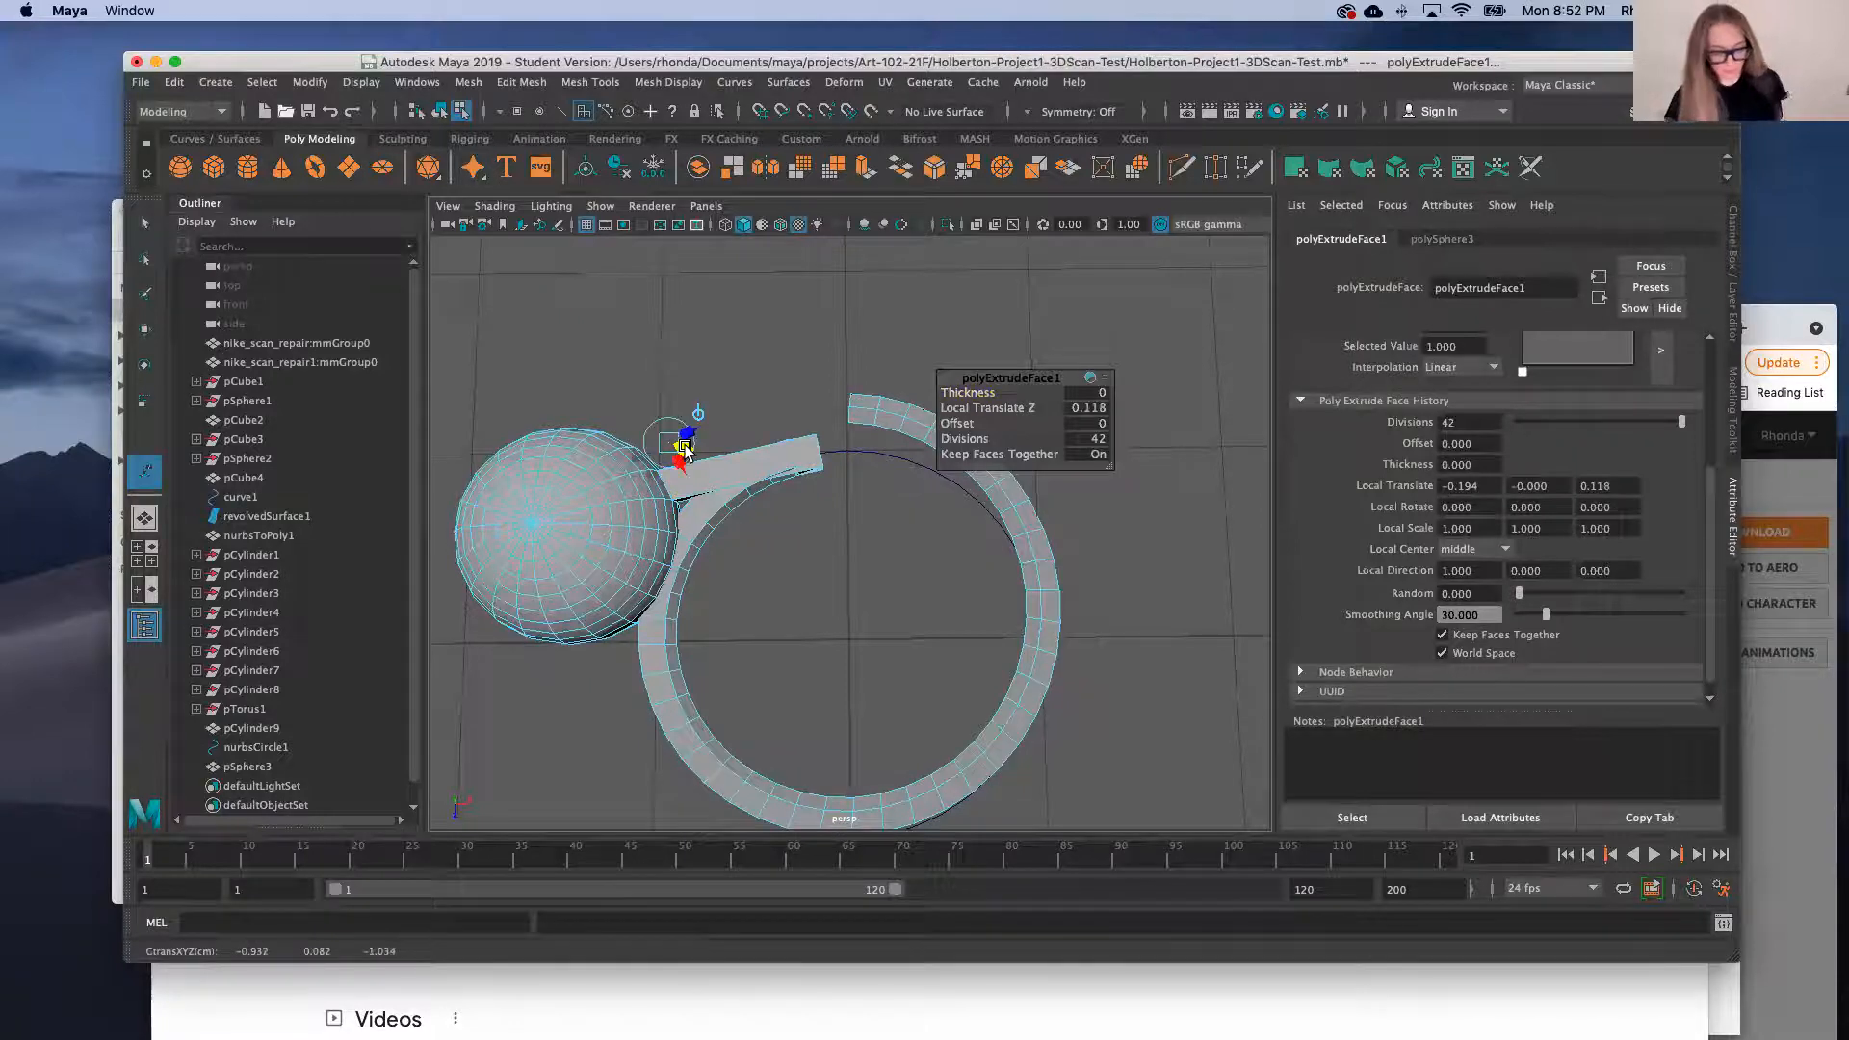
{"action": "key", "text": "z"}
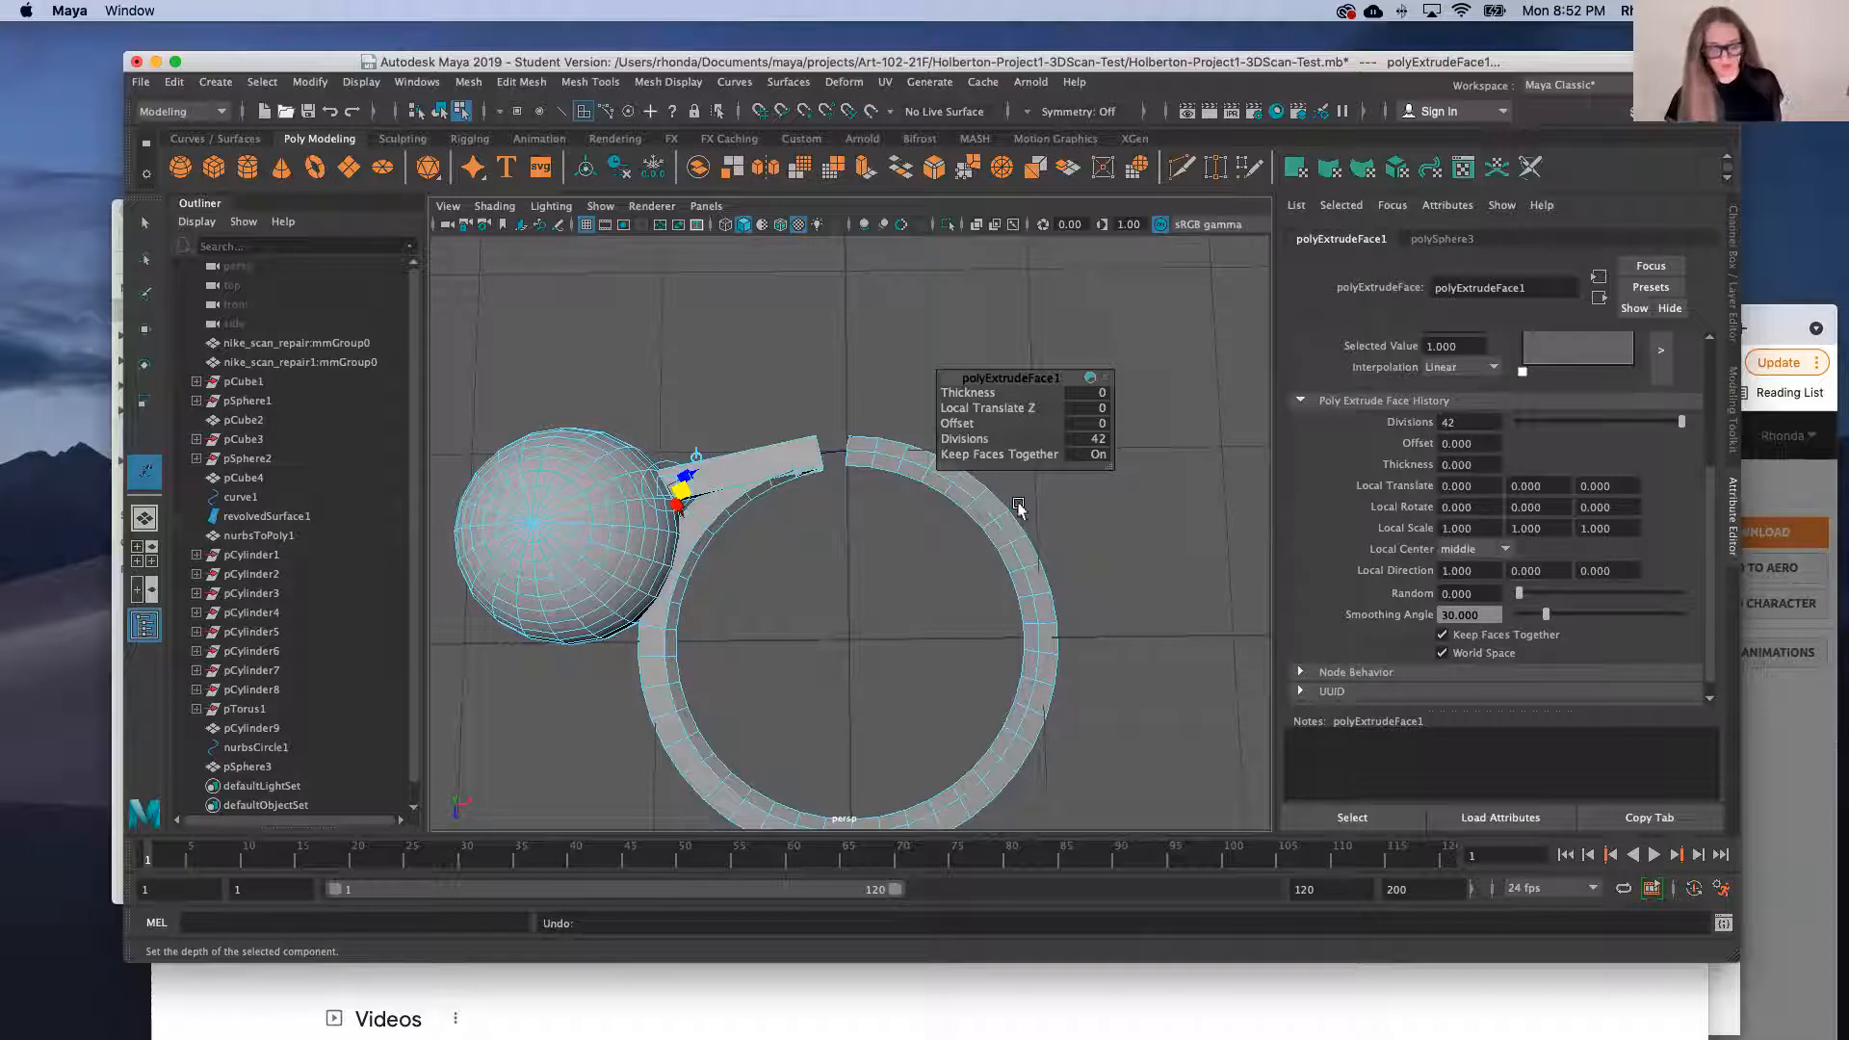
{"action": "key", "text": "z"}
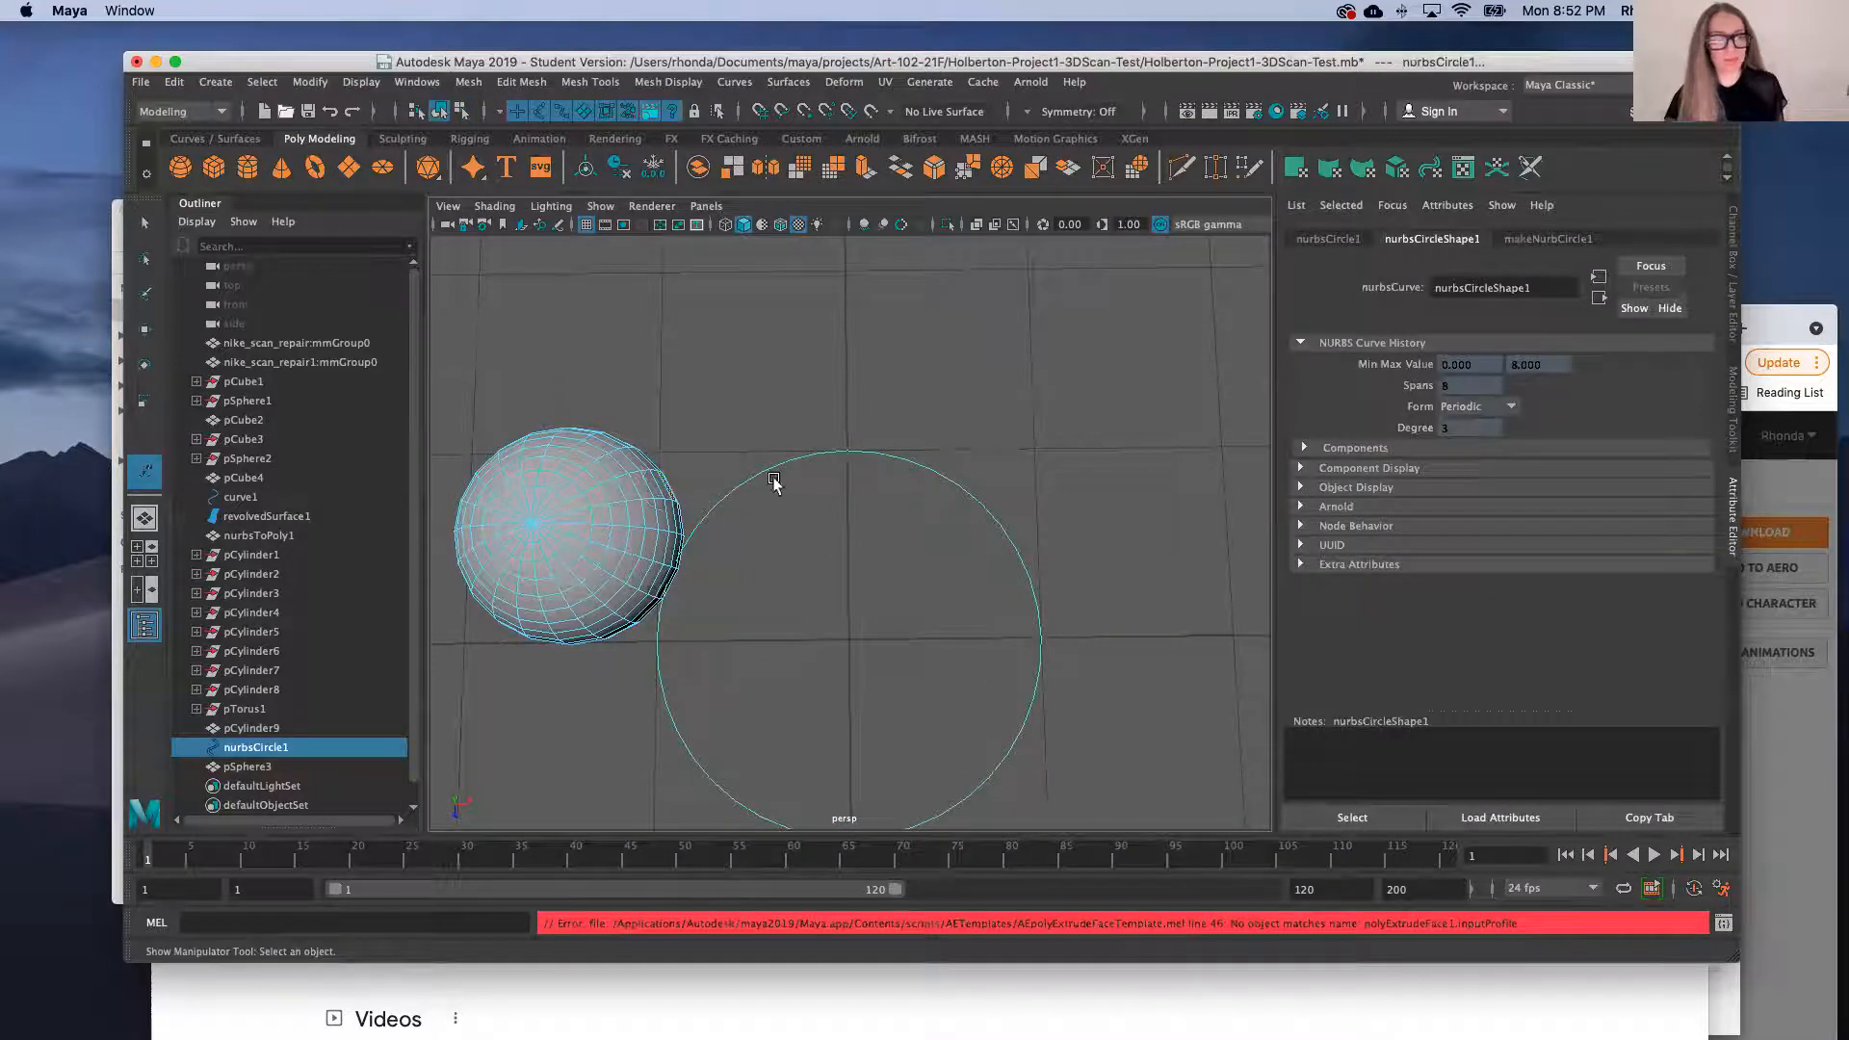
Return to object mode and move the sphere to about X 0.54, Z -0.92 so its side meets the circle's topmost point
{"action": "right_click_drag", "start_coordinate": [758, 527], "coordinate": [766, 489]}
{"action": "right_click_drag", "start_coordinate": [765, 584], "coordinate": [846, 499]}
{"action": "left_click", "coordinate": [635, 516]}
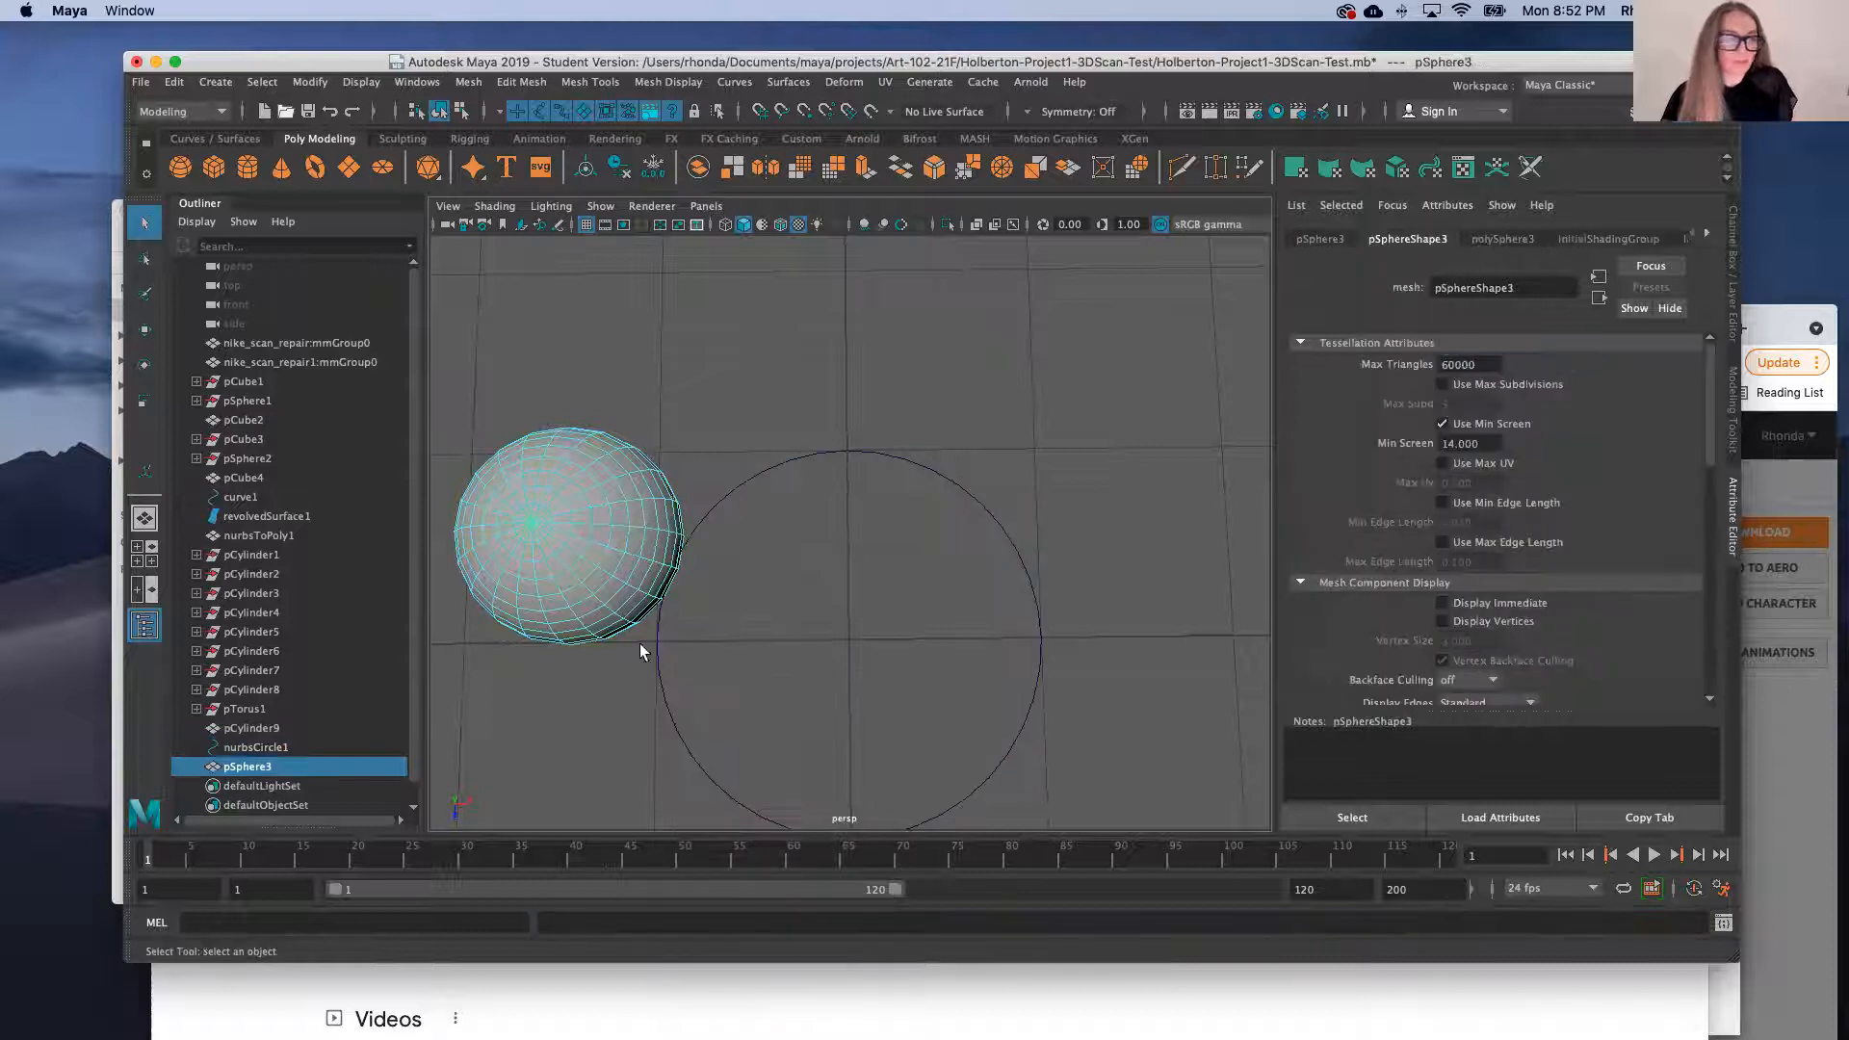
{"action": "key", "text": "w"}
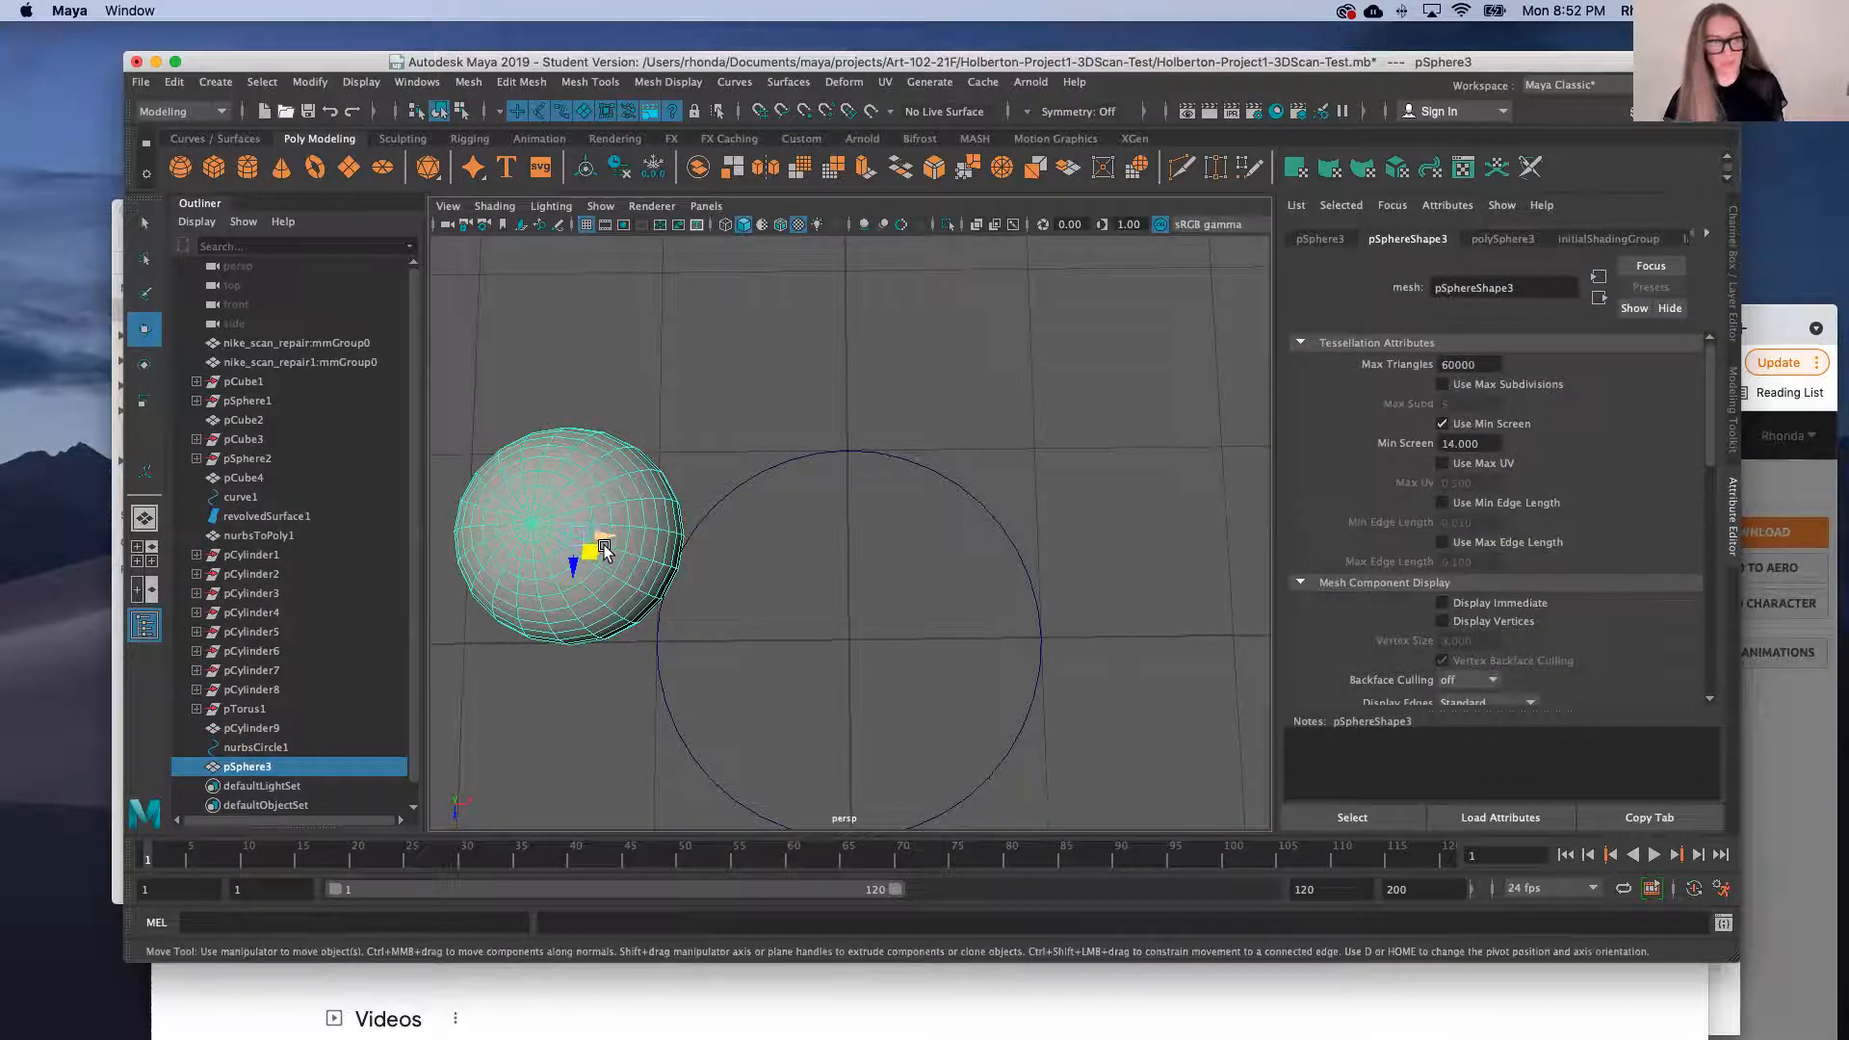
{"action": "left_click_drag", "start_coordinate": [590, 500], "coordinate": [999, 472]}
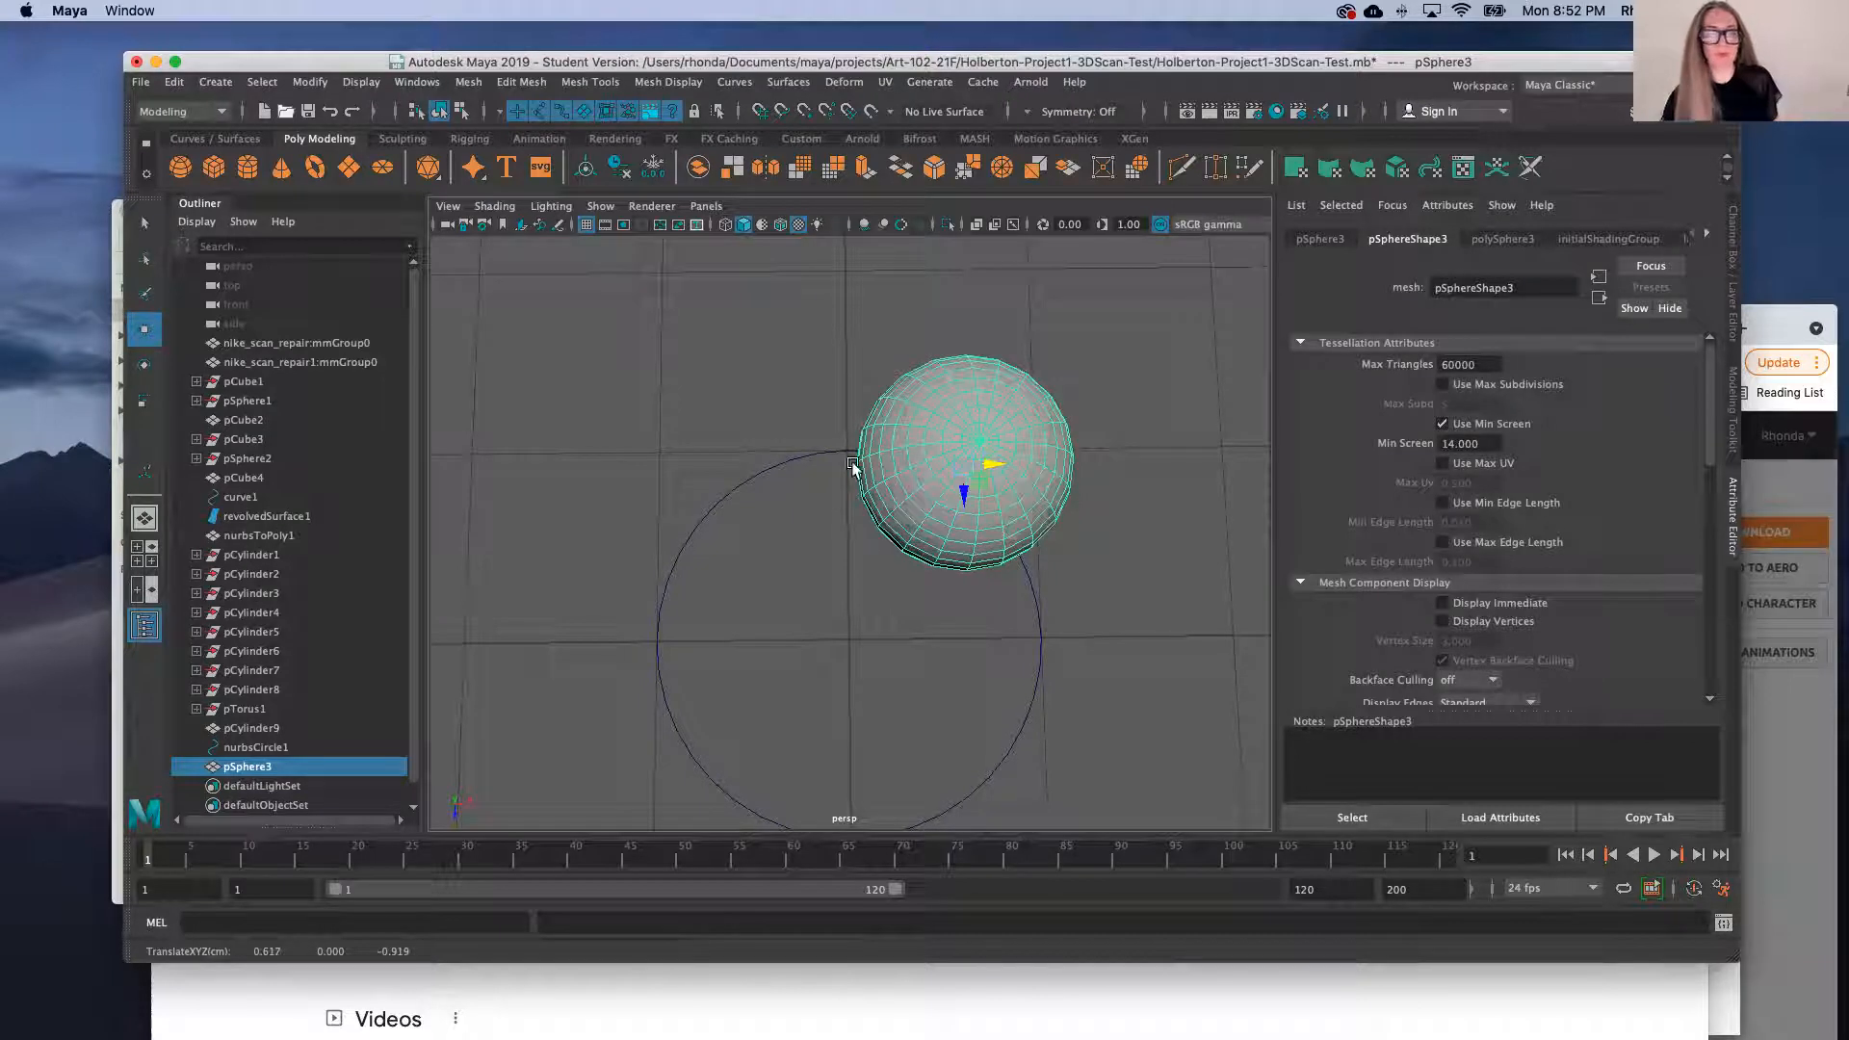
{"action": "left_click_drag", "start_coordinate": [998, 463], "coordinate": [984, 469]}
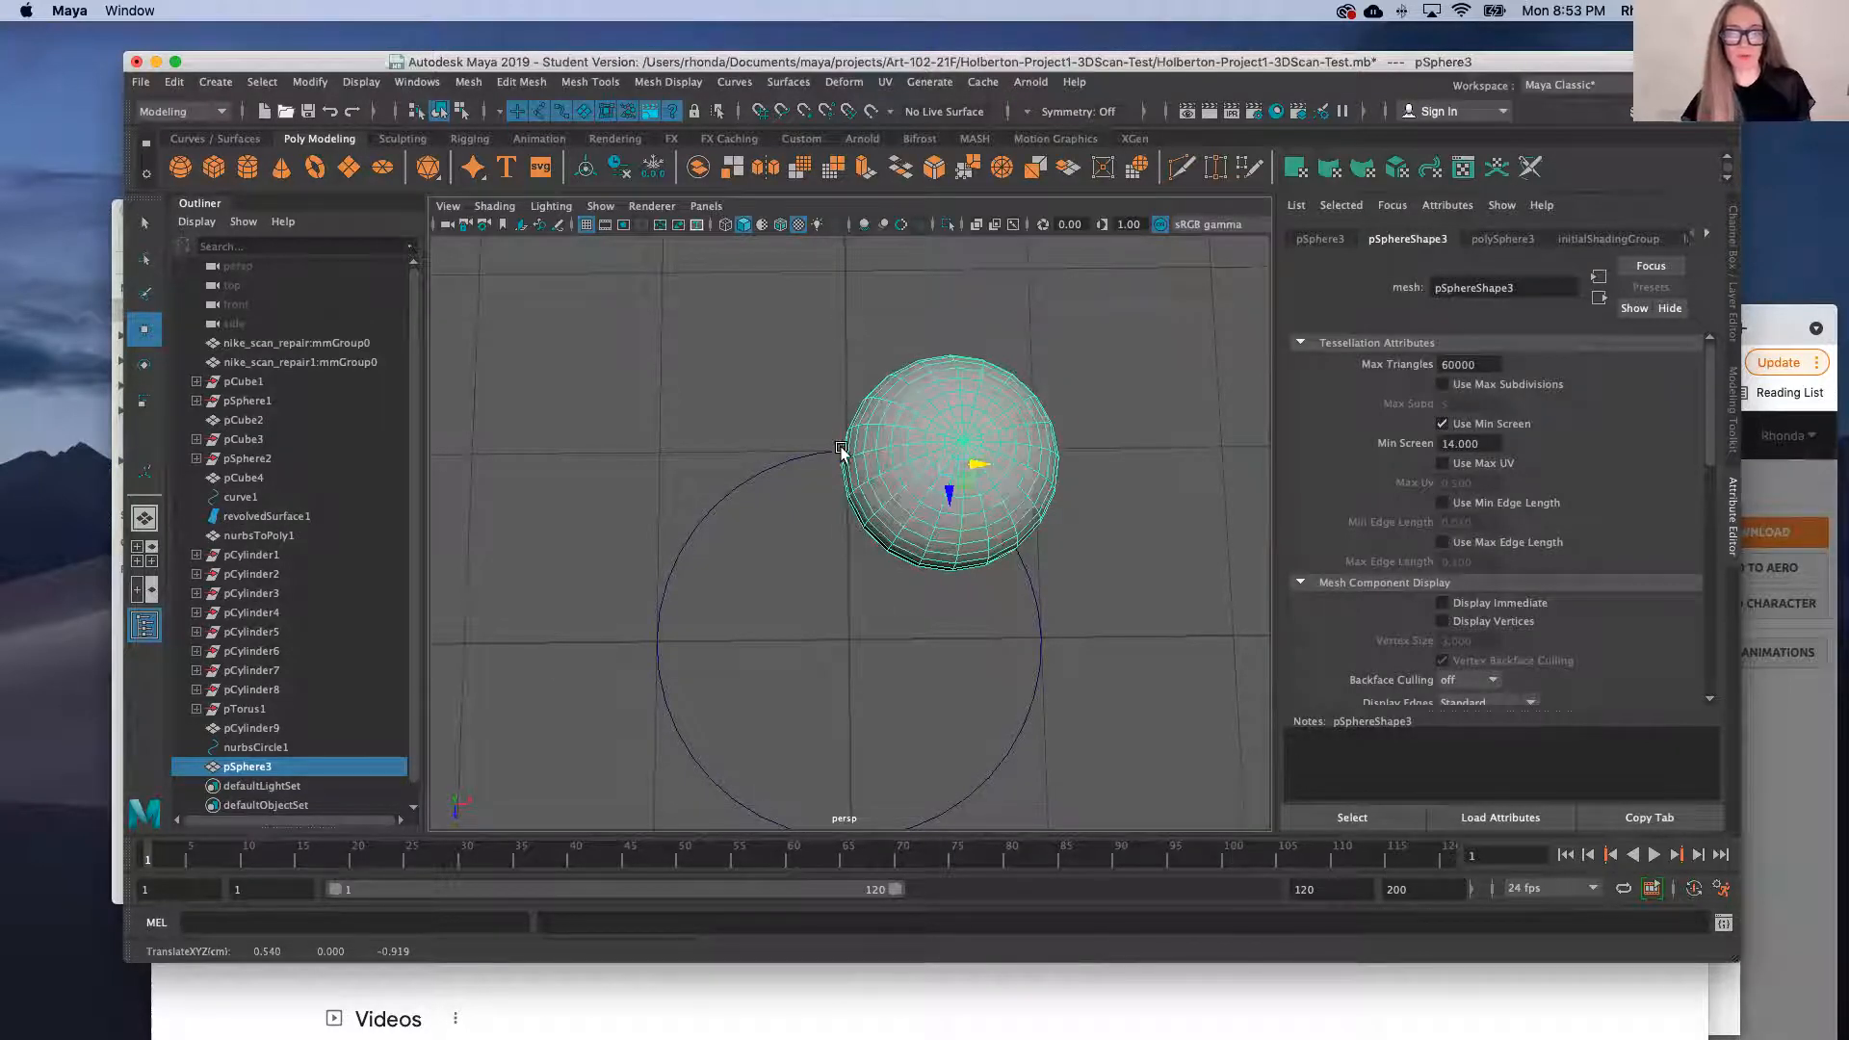
Raise the sphere about 0.045 cm so that a single side face is centred on the circle's start point
{"action": "left_click_drag", "start_coordinate": [937, 681], "coordinate": [1082, 574], "text": "alt"}
{"action": "scroll", "coordinate": [747, 562], "scroll_direction": "down", "scroll_amount": 1}
{"action": "scroll", "coordinate": [826, 578], "scroll_direction": "up", "scroll_amount": 8}
{"action": "left_click_drag", "start_coordinate": [952, 429], "coordinate": [951, 404]}
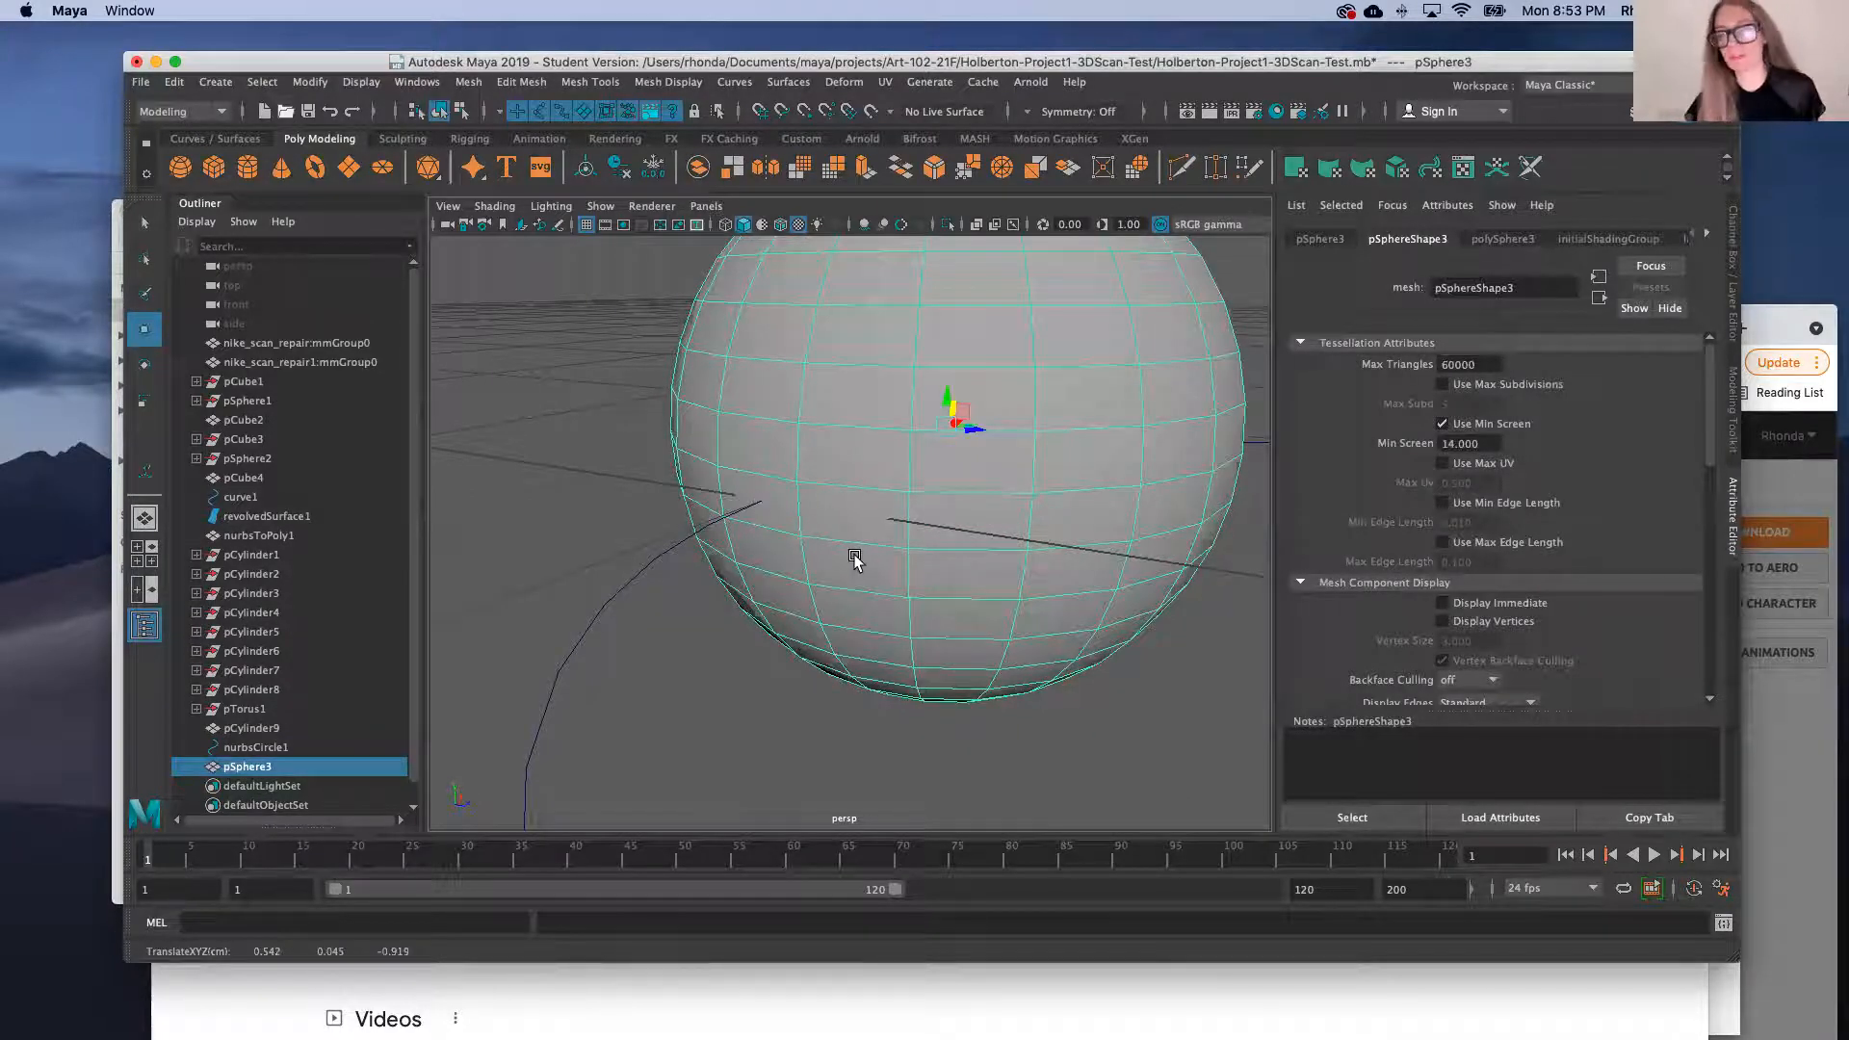
Select the sphere face at the circle's start point, invert the selection and delete all the other faces
{"action": "right_click_drag", "start_coordinate": [791, 490], "coordinate": [788, 539]}
{"action": "left_click", "coordinate": [770, 502]}
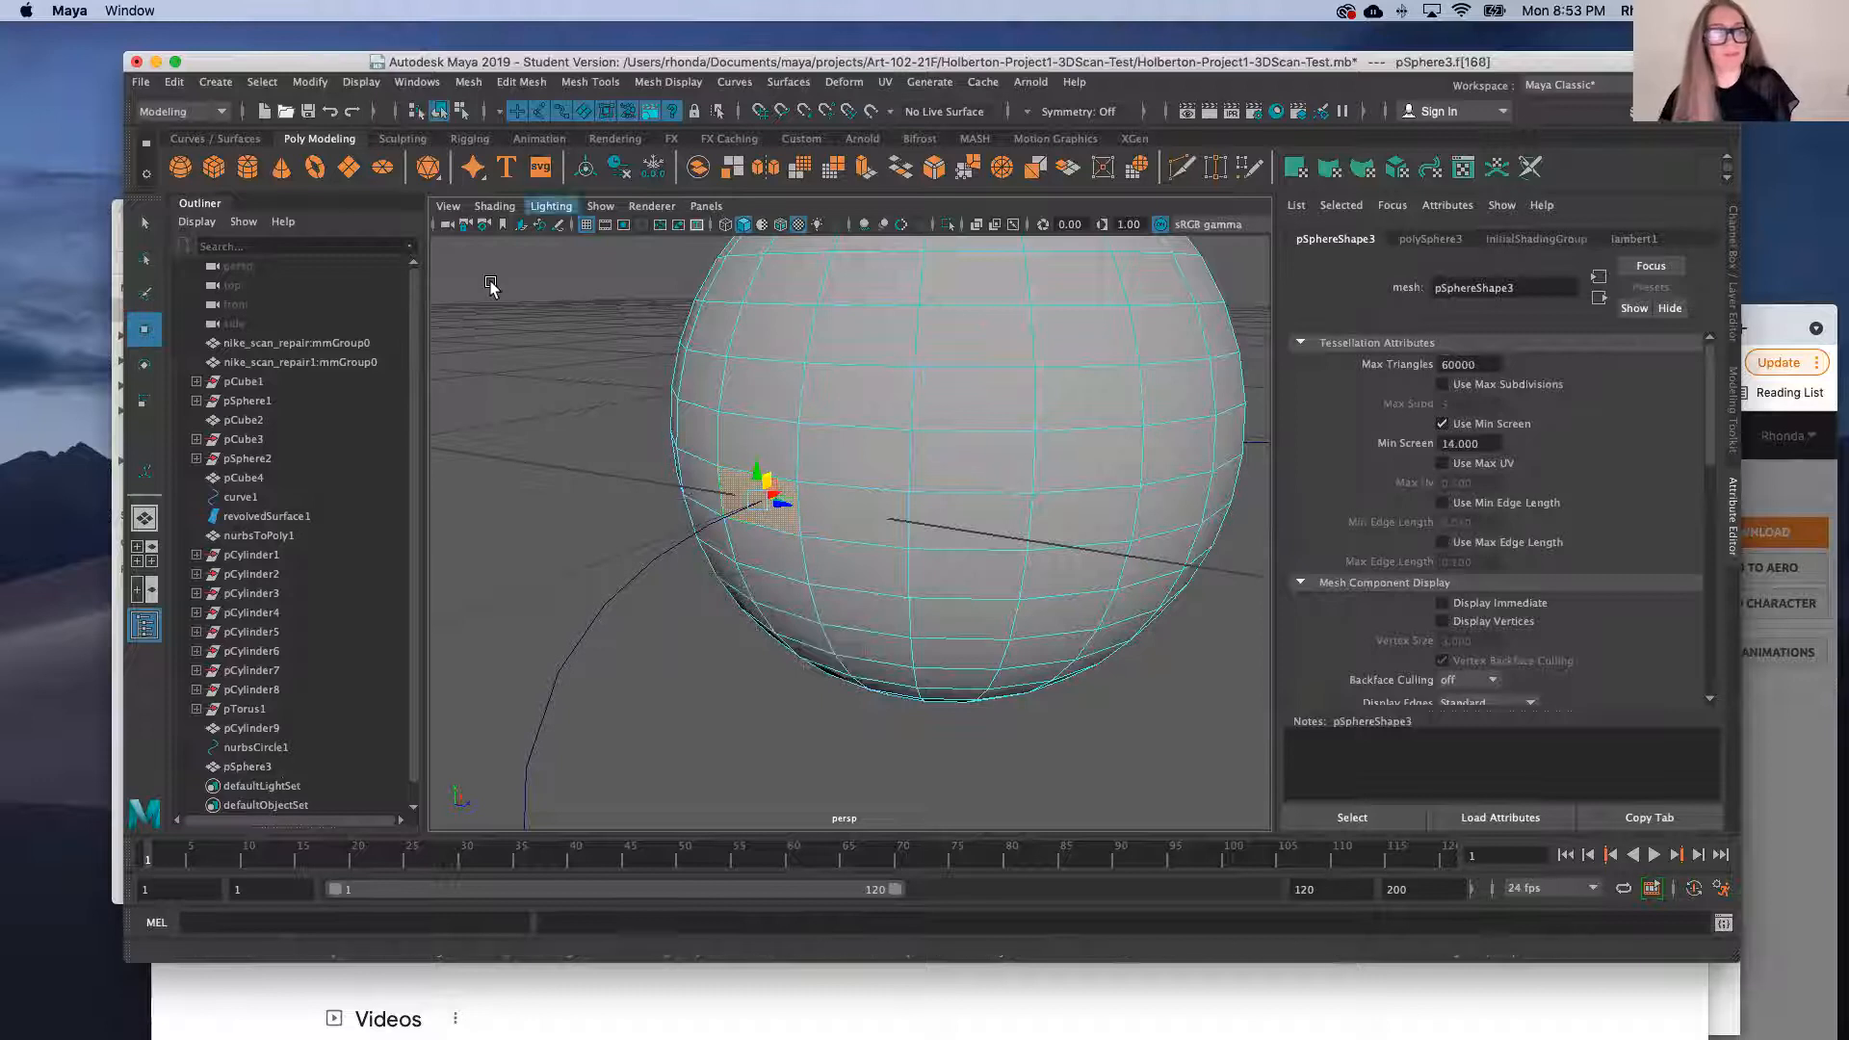
{"action": "left_click", "coordinate": [264, 82]}
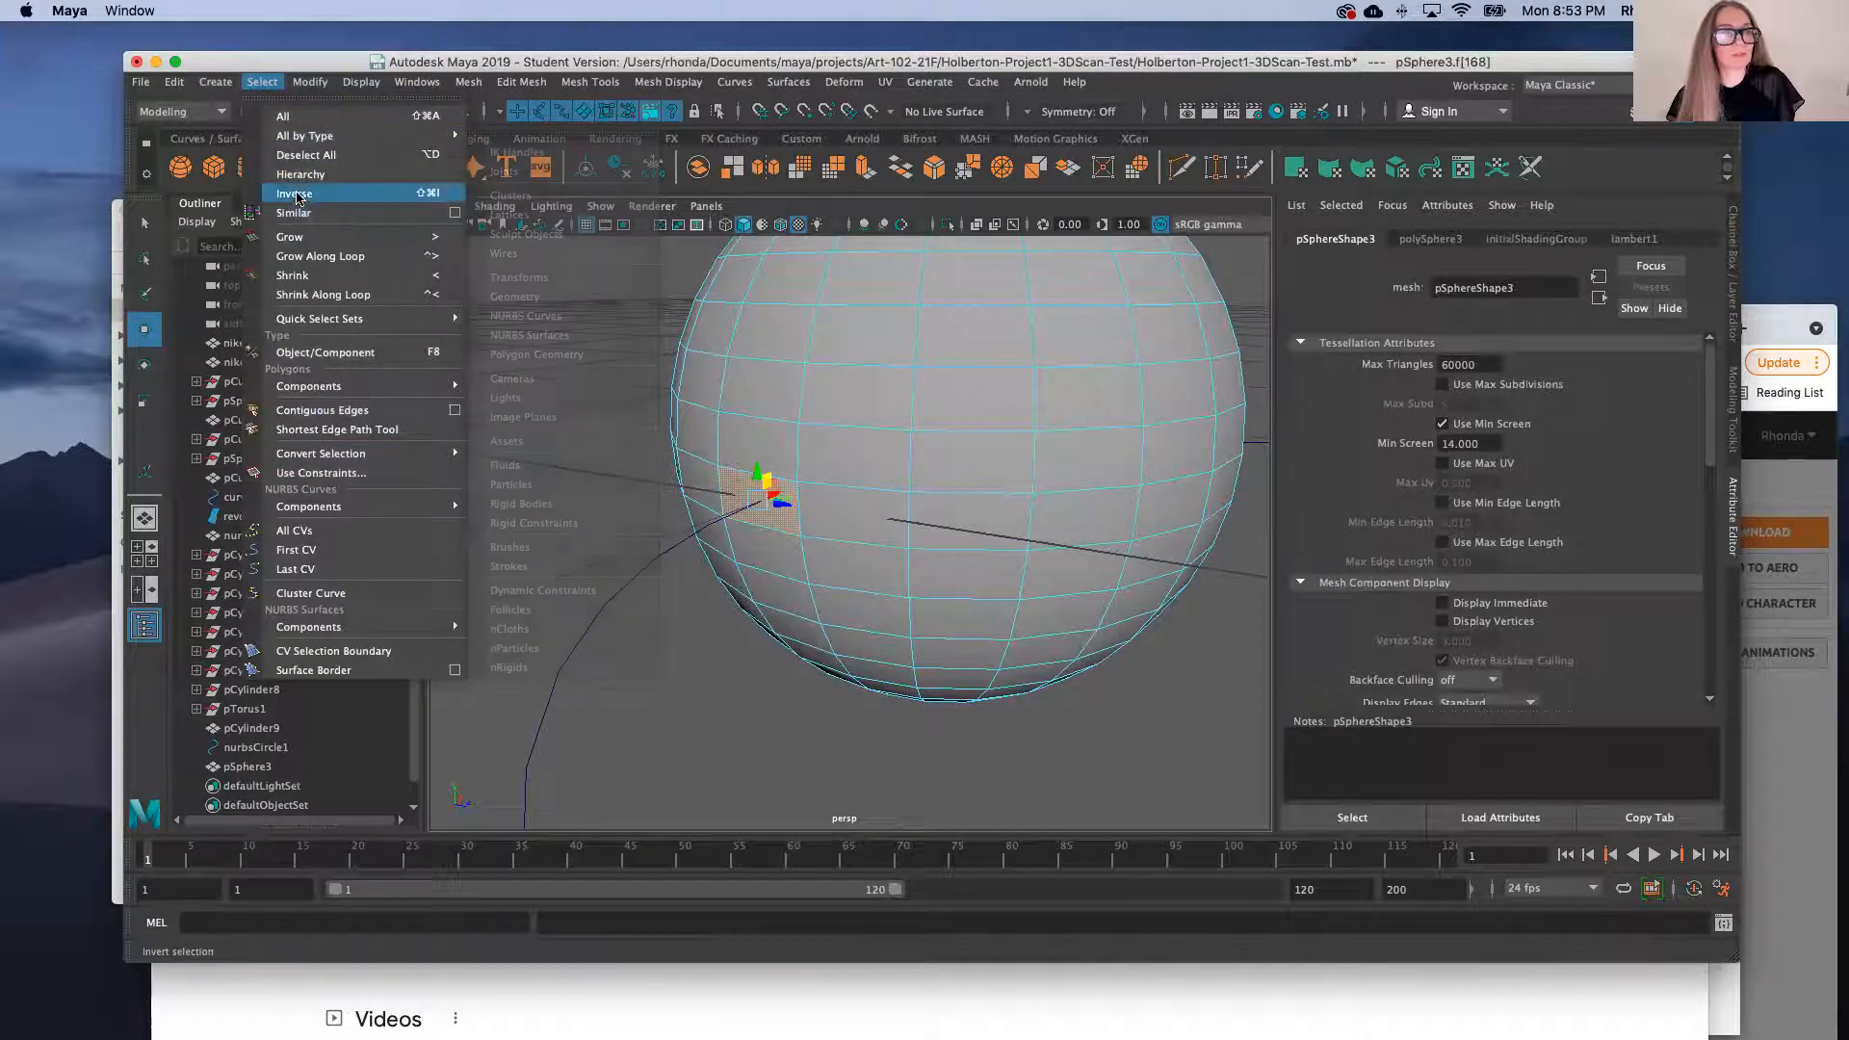
{"action": "left_click", "coordinate": [295, 179]}
{"action": "key", "text": "Delete"}
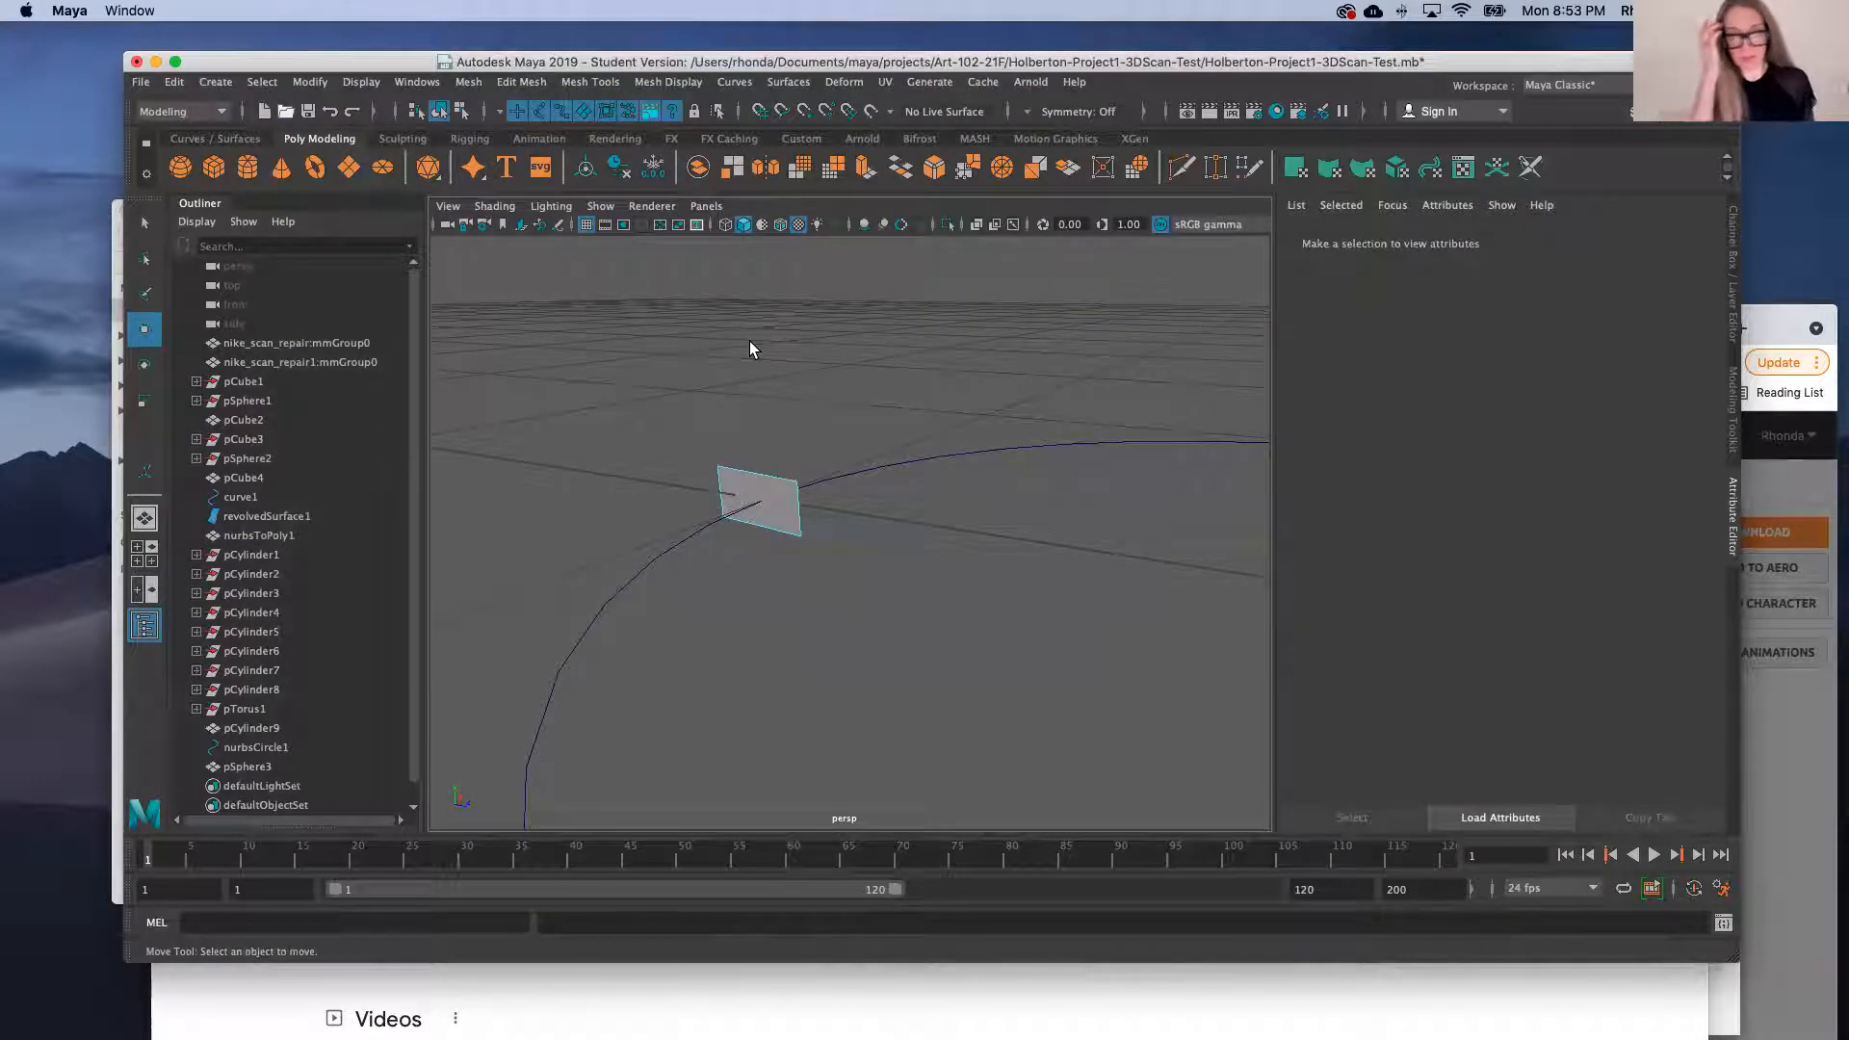
Extrude the remaining face along the NURBS circle to form a ring
{"action": "left_click", "coordinate": [776, 508]}
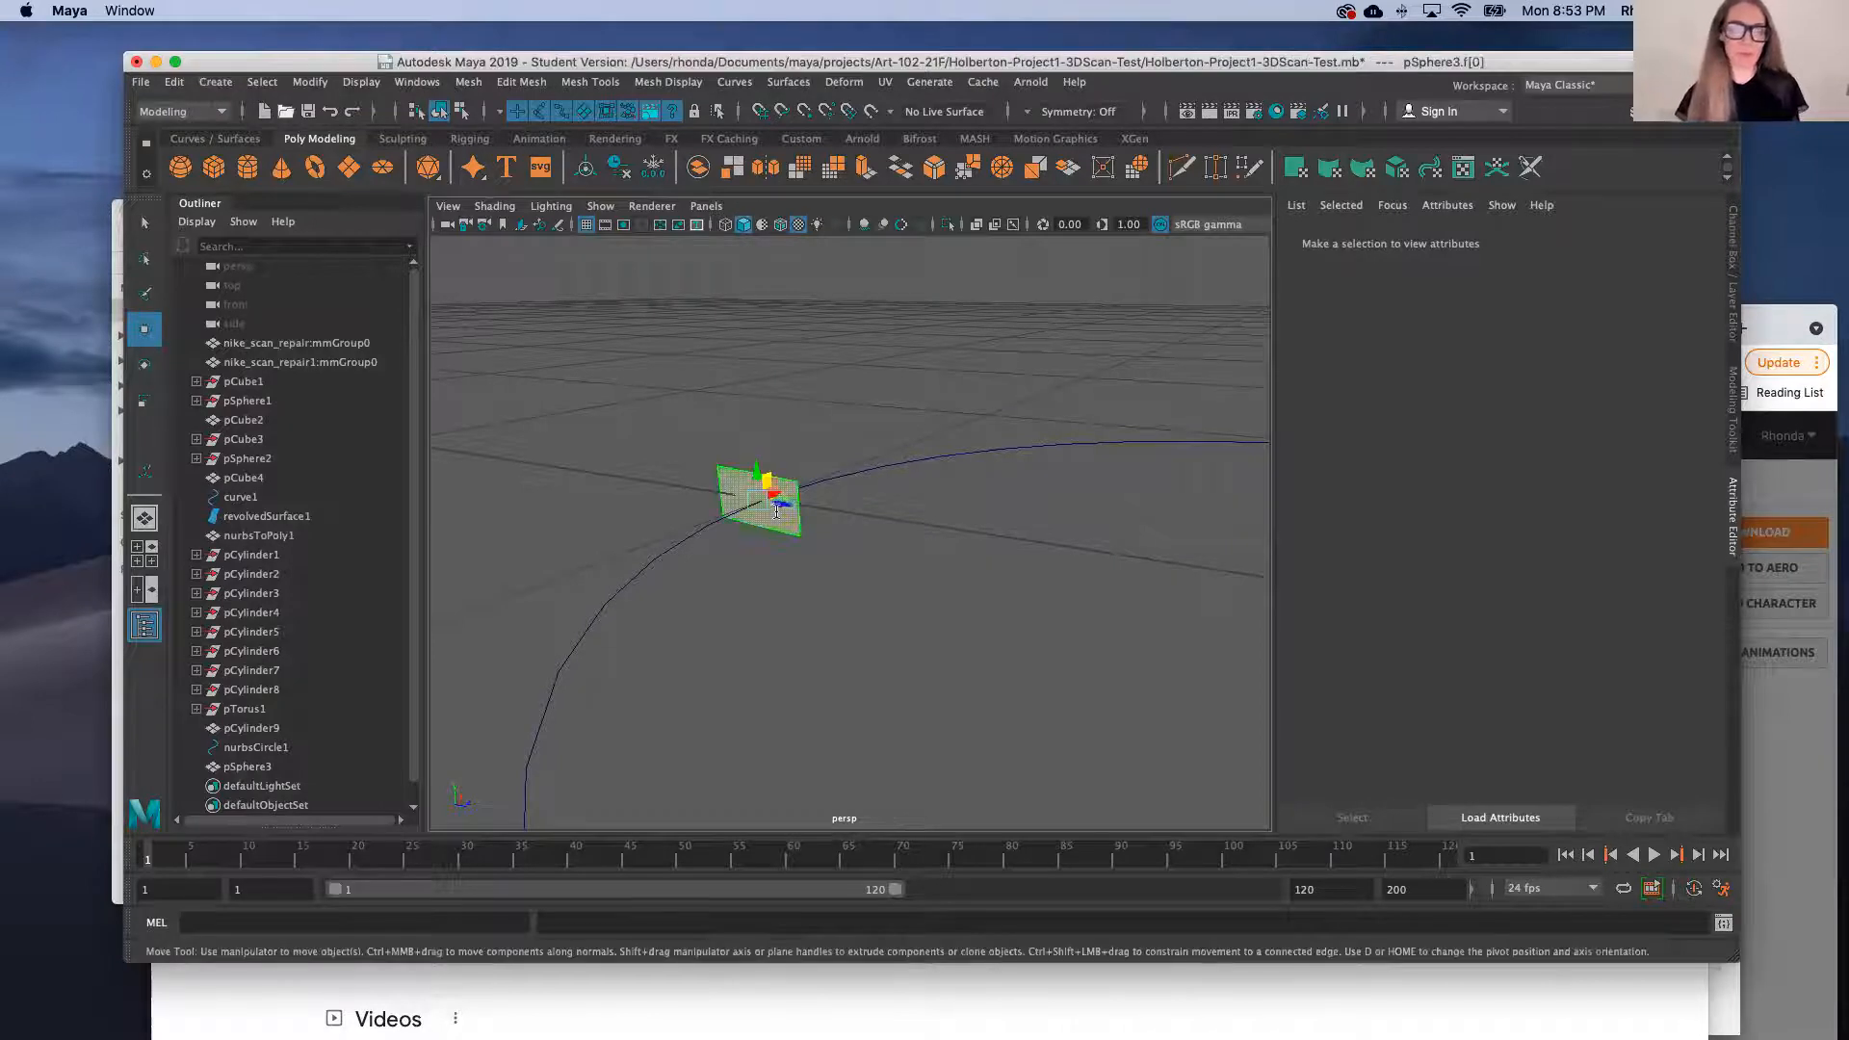
{"action": "left_click", "coordinate": [644, 576]}
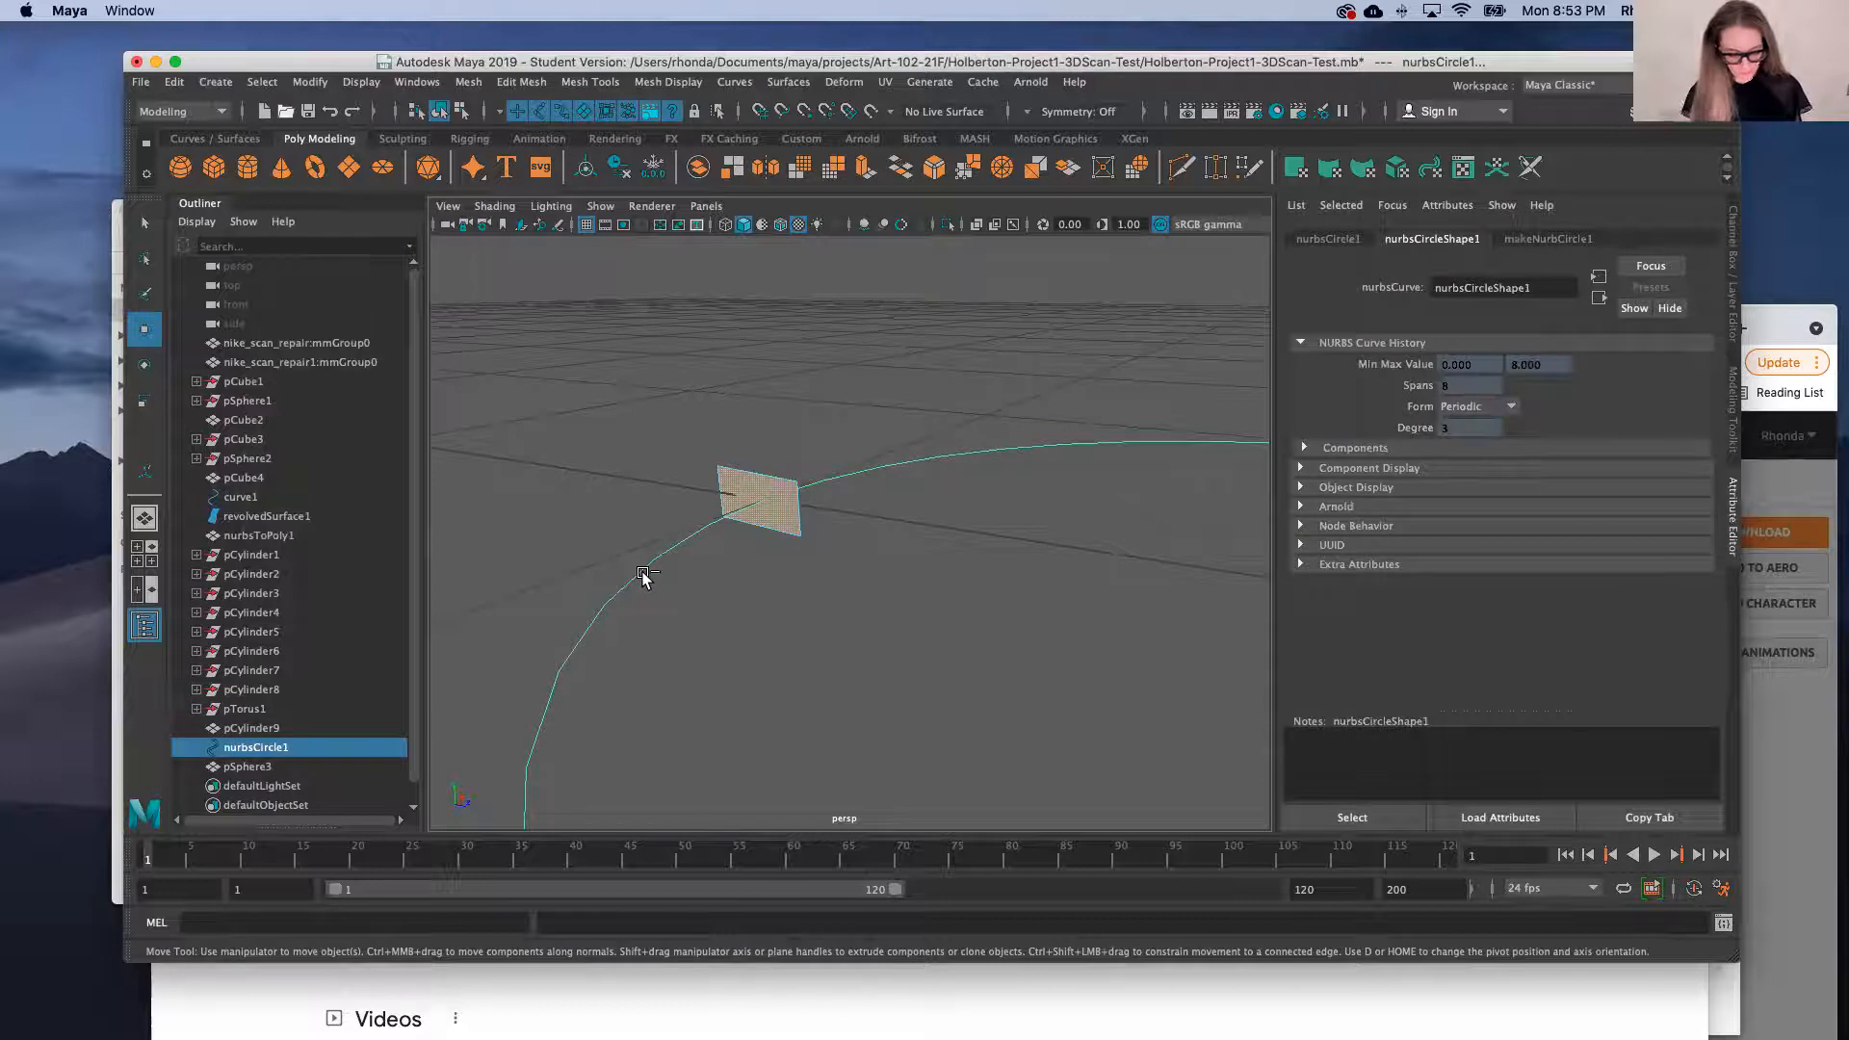
{"action": "key", "text": "ctrl+e"}
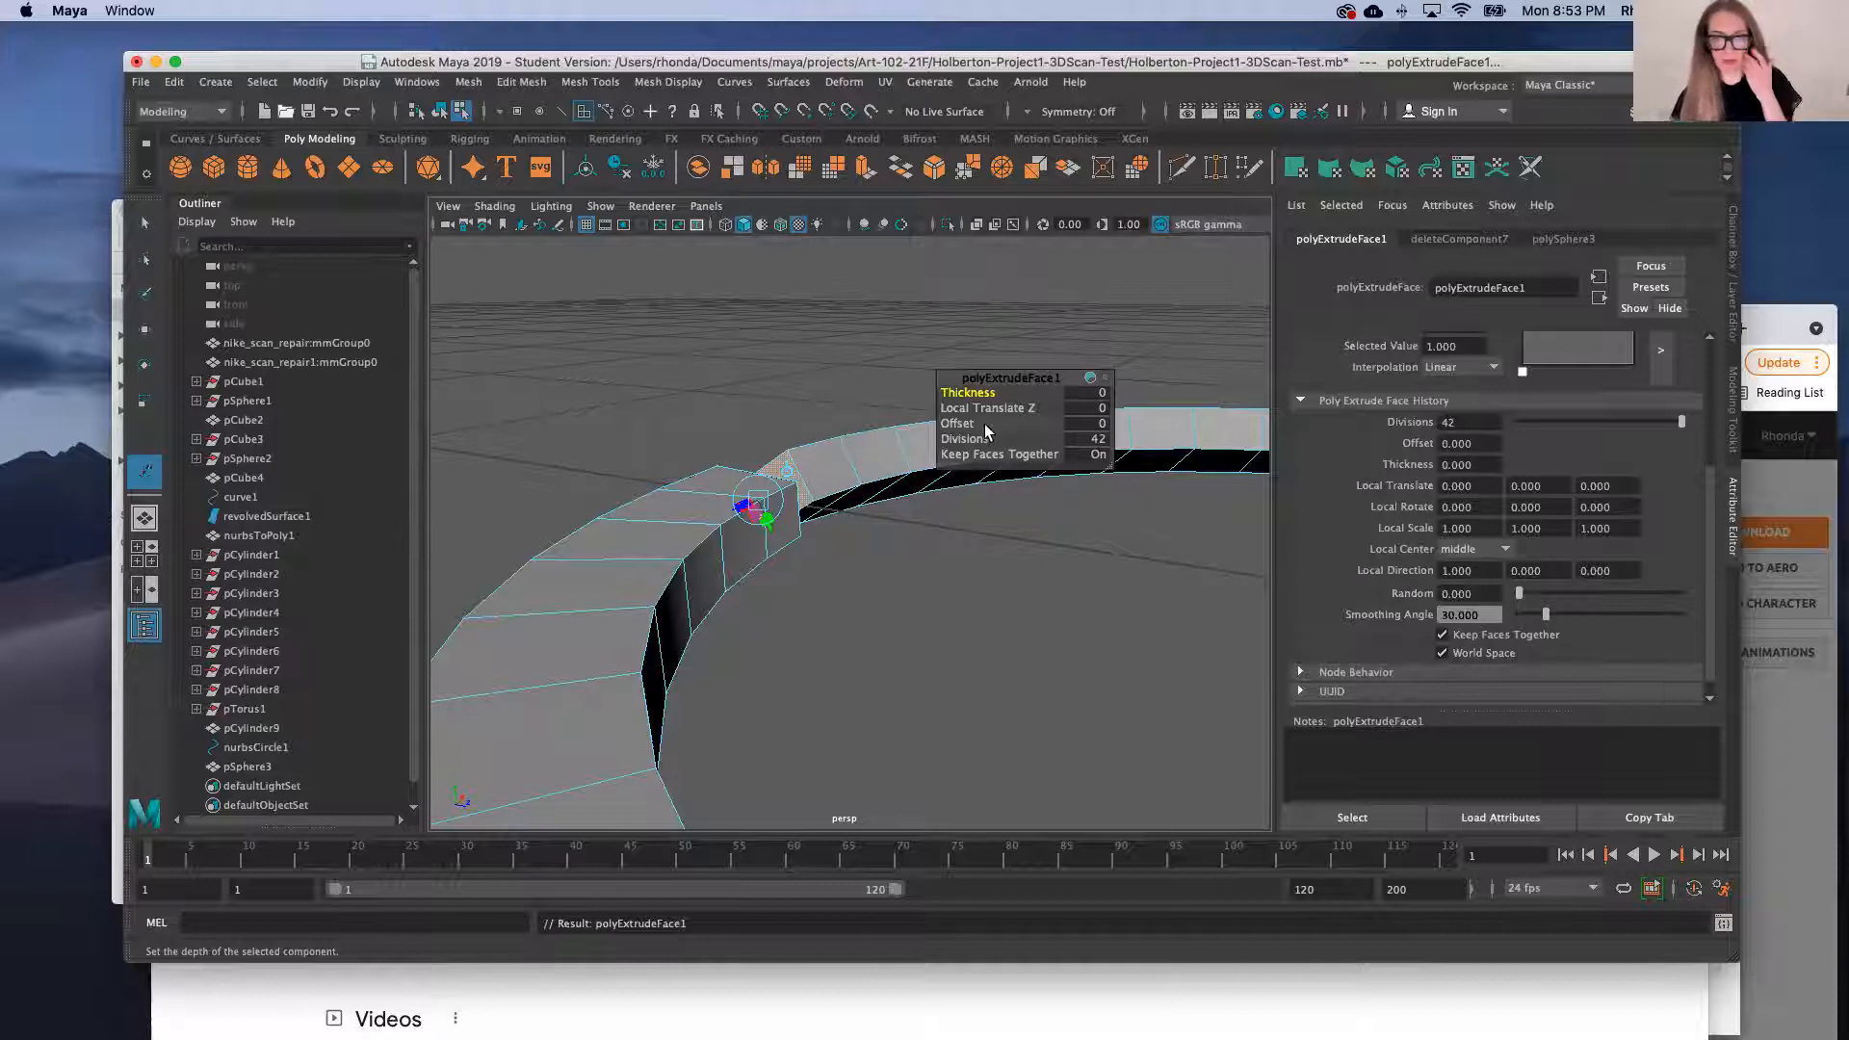
{"action": "scroll", "coordinate": [951, 532], "scroll_direction": "down", "scroll_amount": 5}
{"action": "scroll", "coordinate": [920, 533], "scroll_direction": "down", "scroll_amount": 3}
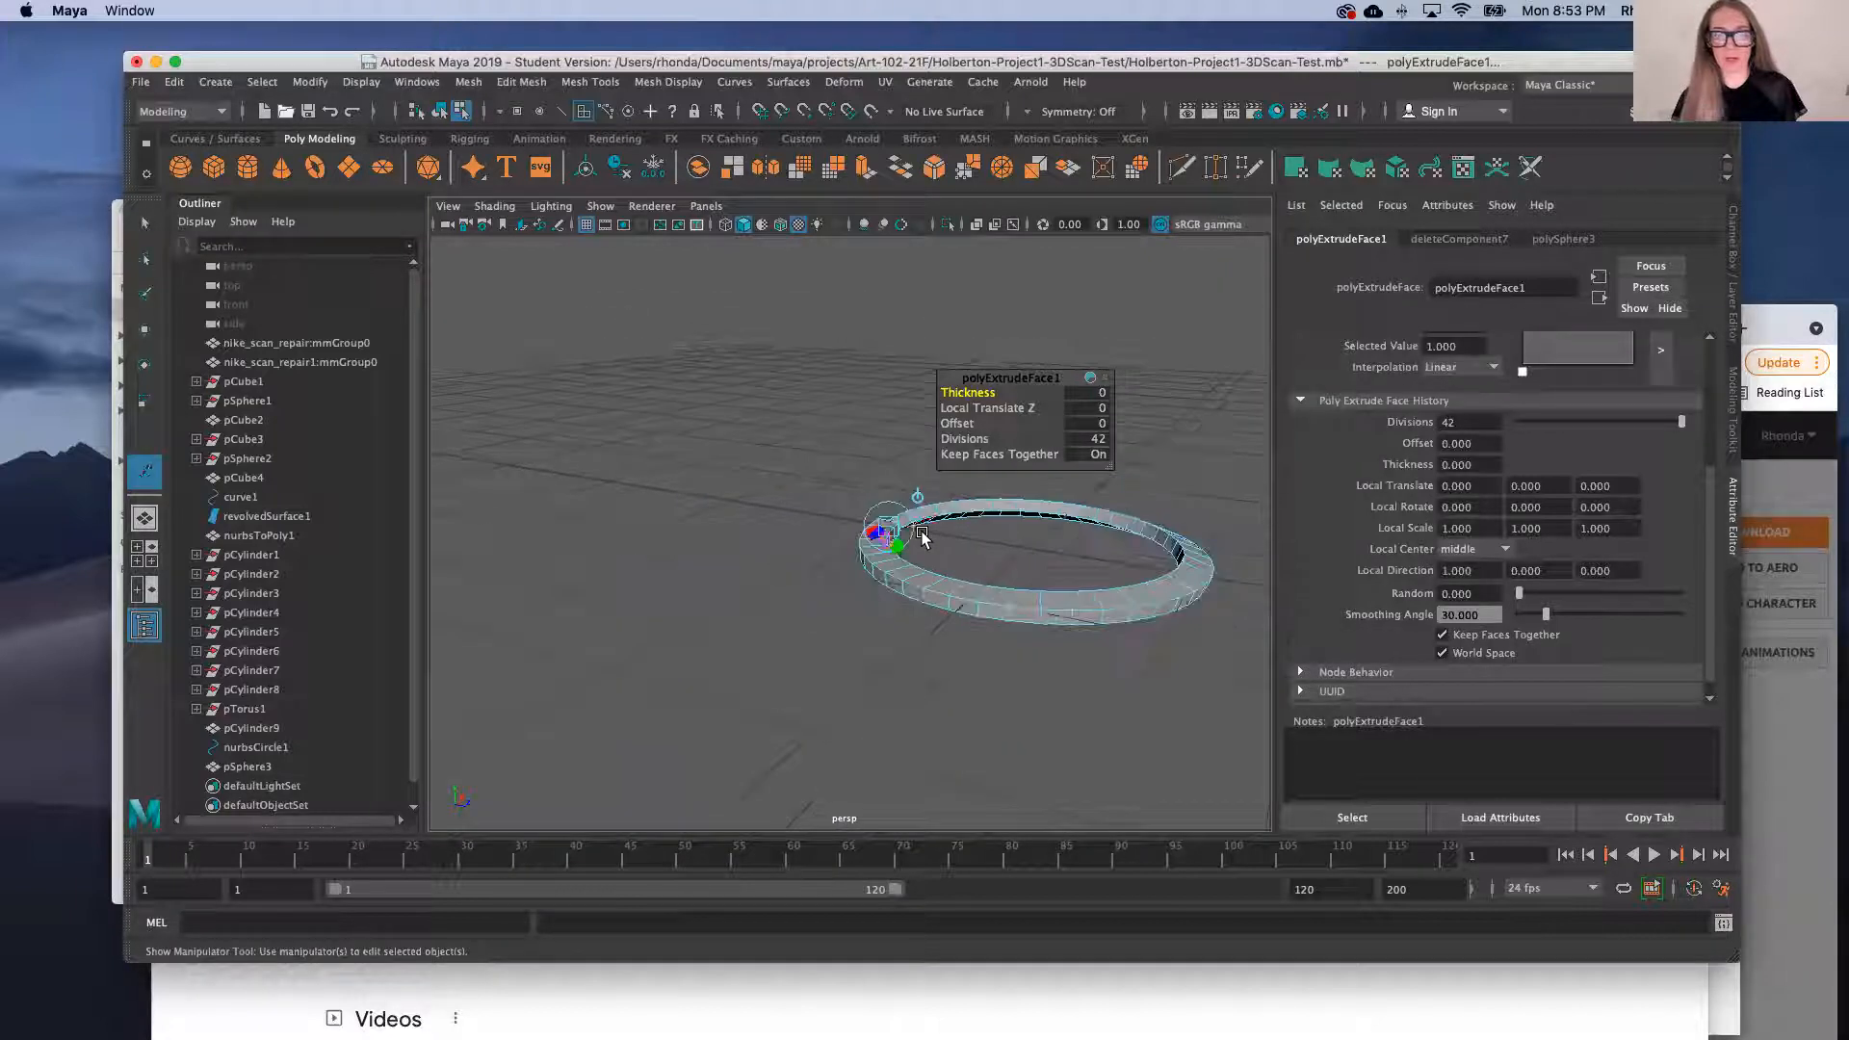
Pull the ring's extruded end upward into a spiral, giving the extrusion a local Y translation of about -1.85
{"action": "scroll", "coordinate": [925, 537], "scroll_direction": "up", "scroll_amount": 2}
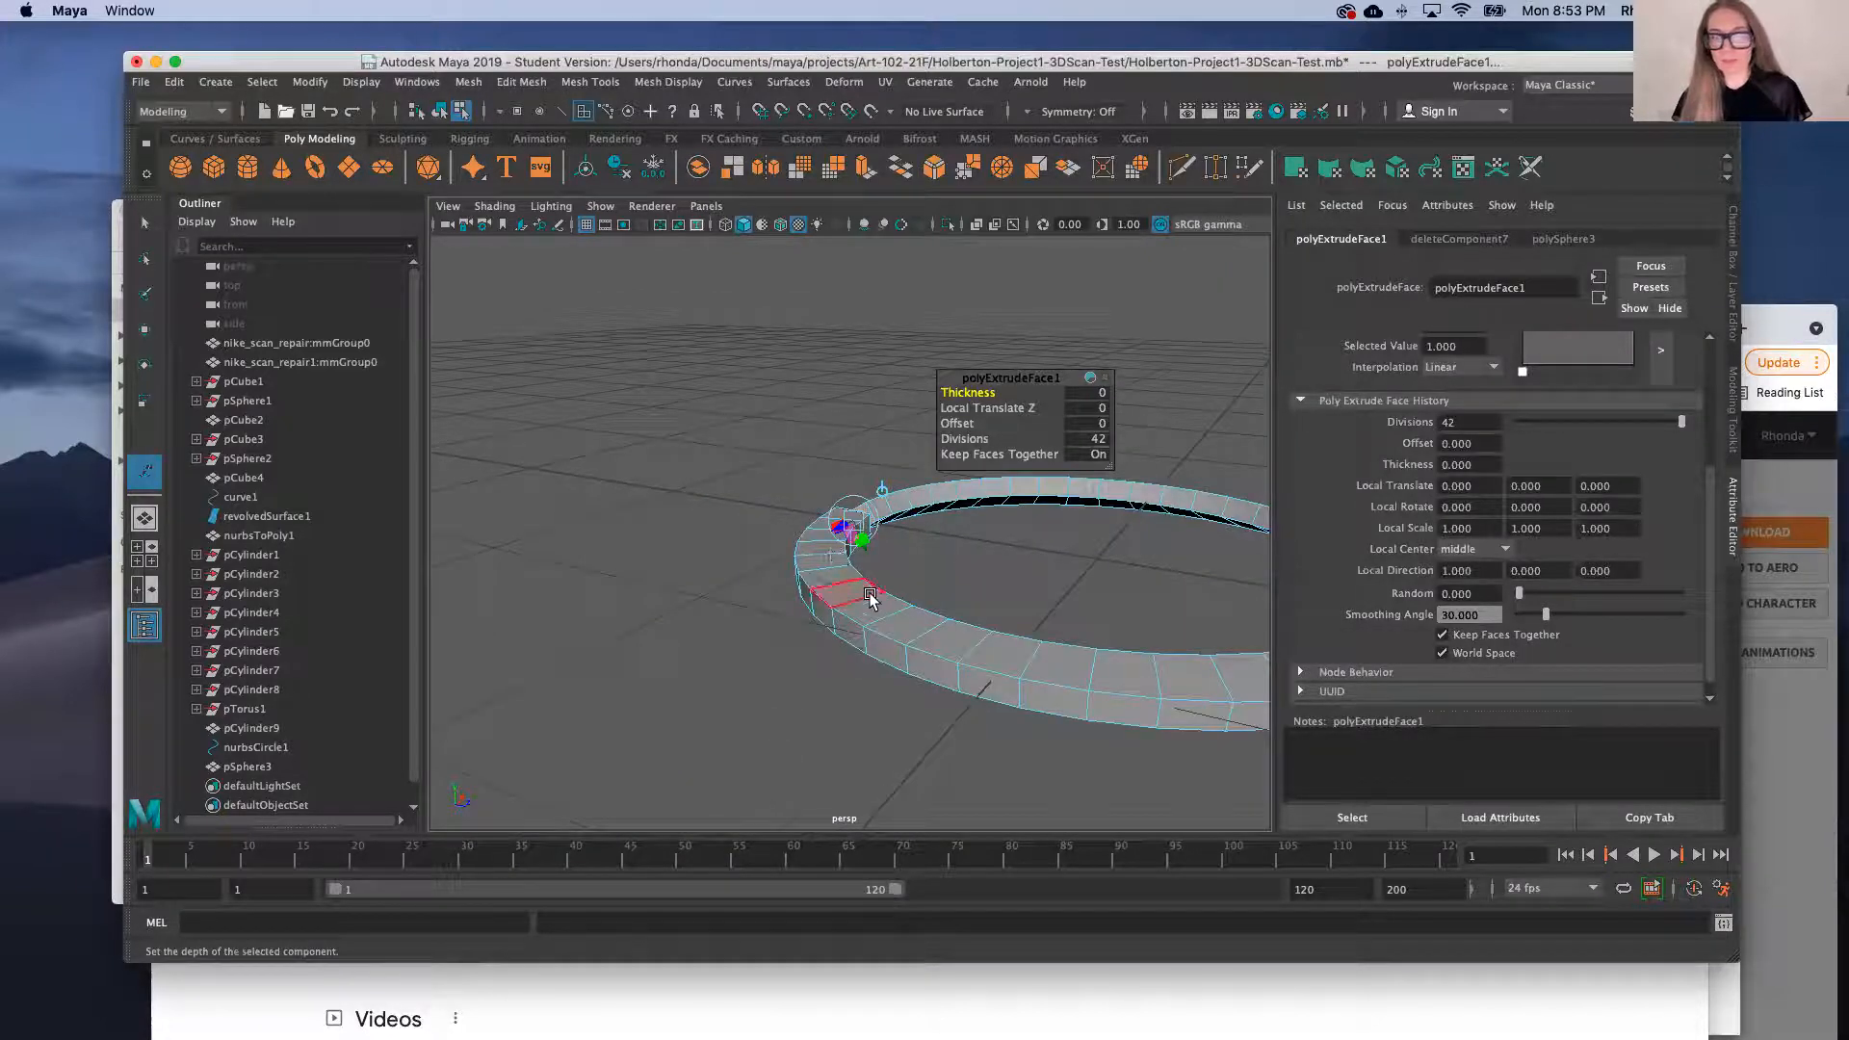
{"action": "scroll", "coordinate": [857, 545], "scroll_direction": "down", "scroll_amount": 4}
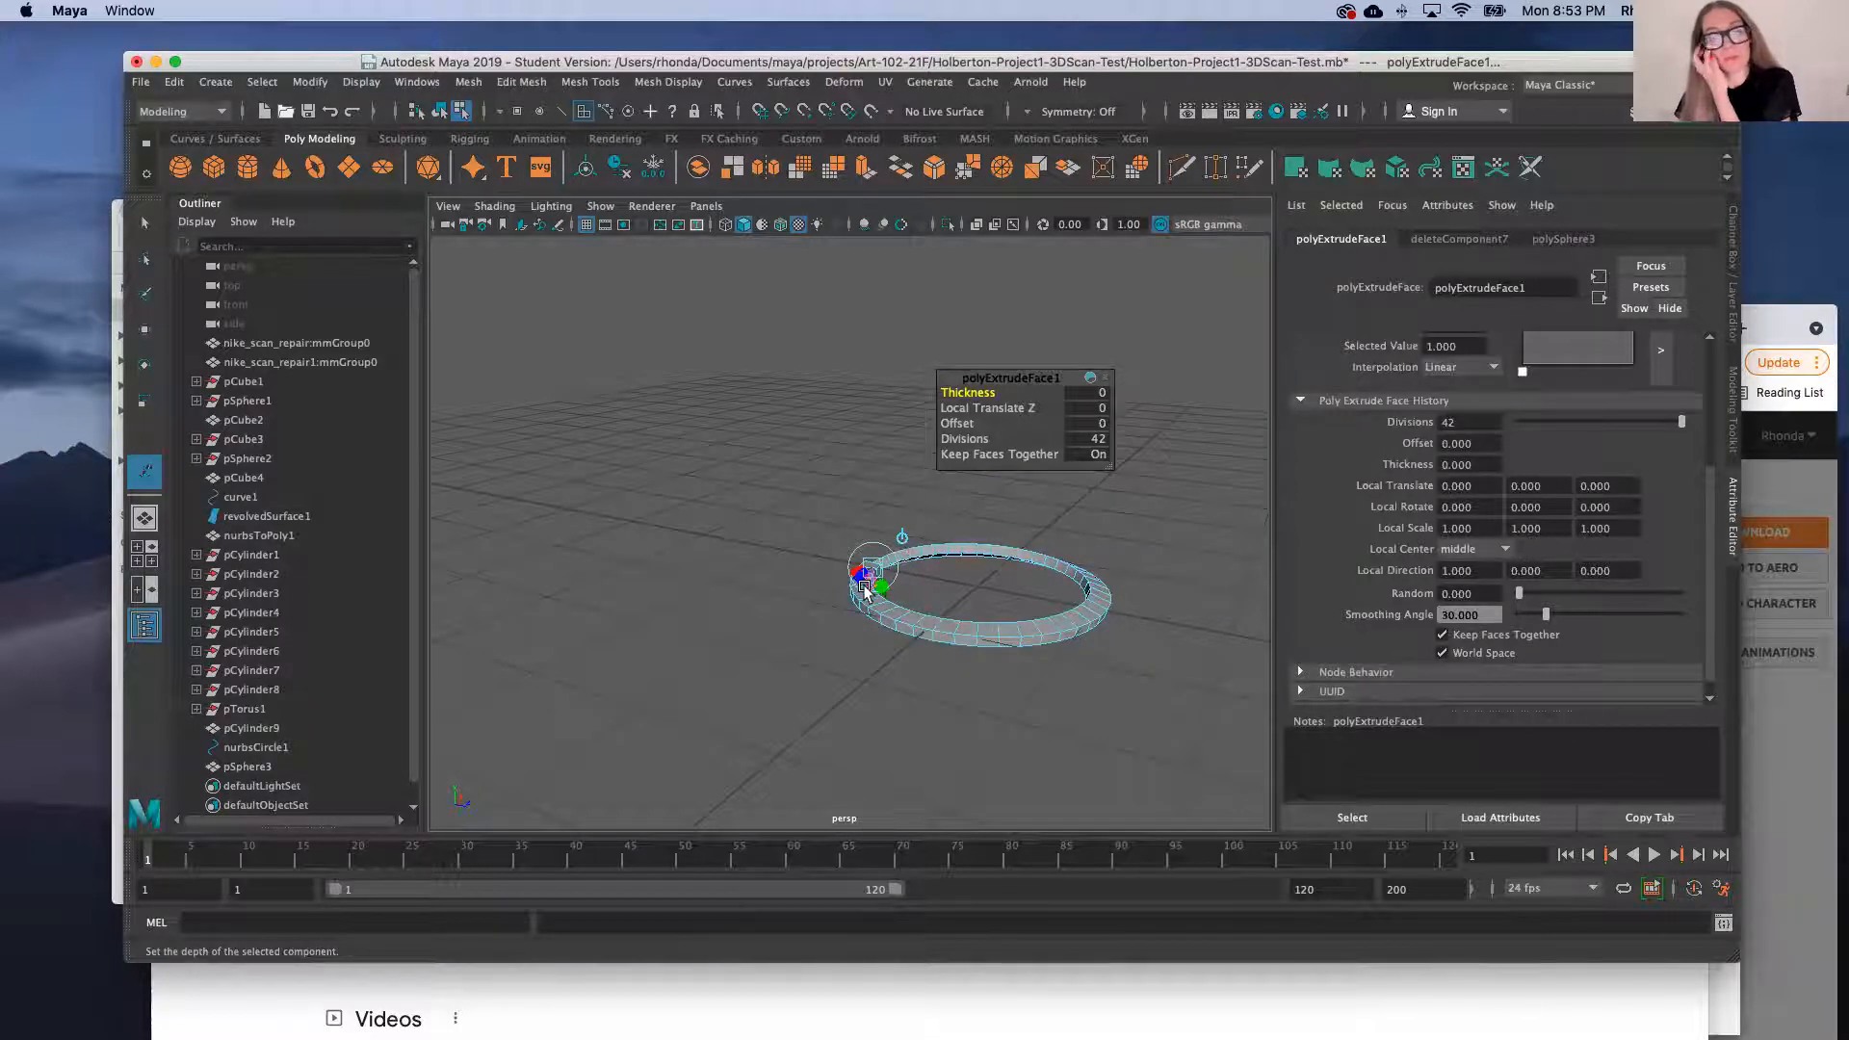
{"action": "scroll", "coordinate": [867, 592], "scroll_direction": "up", "scroll_amount": 5}
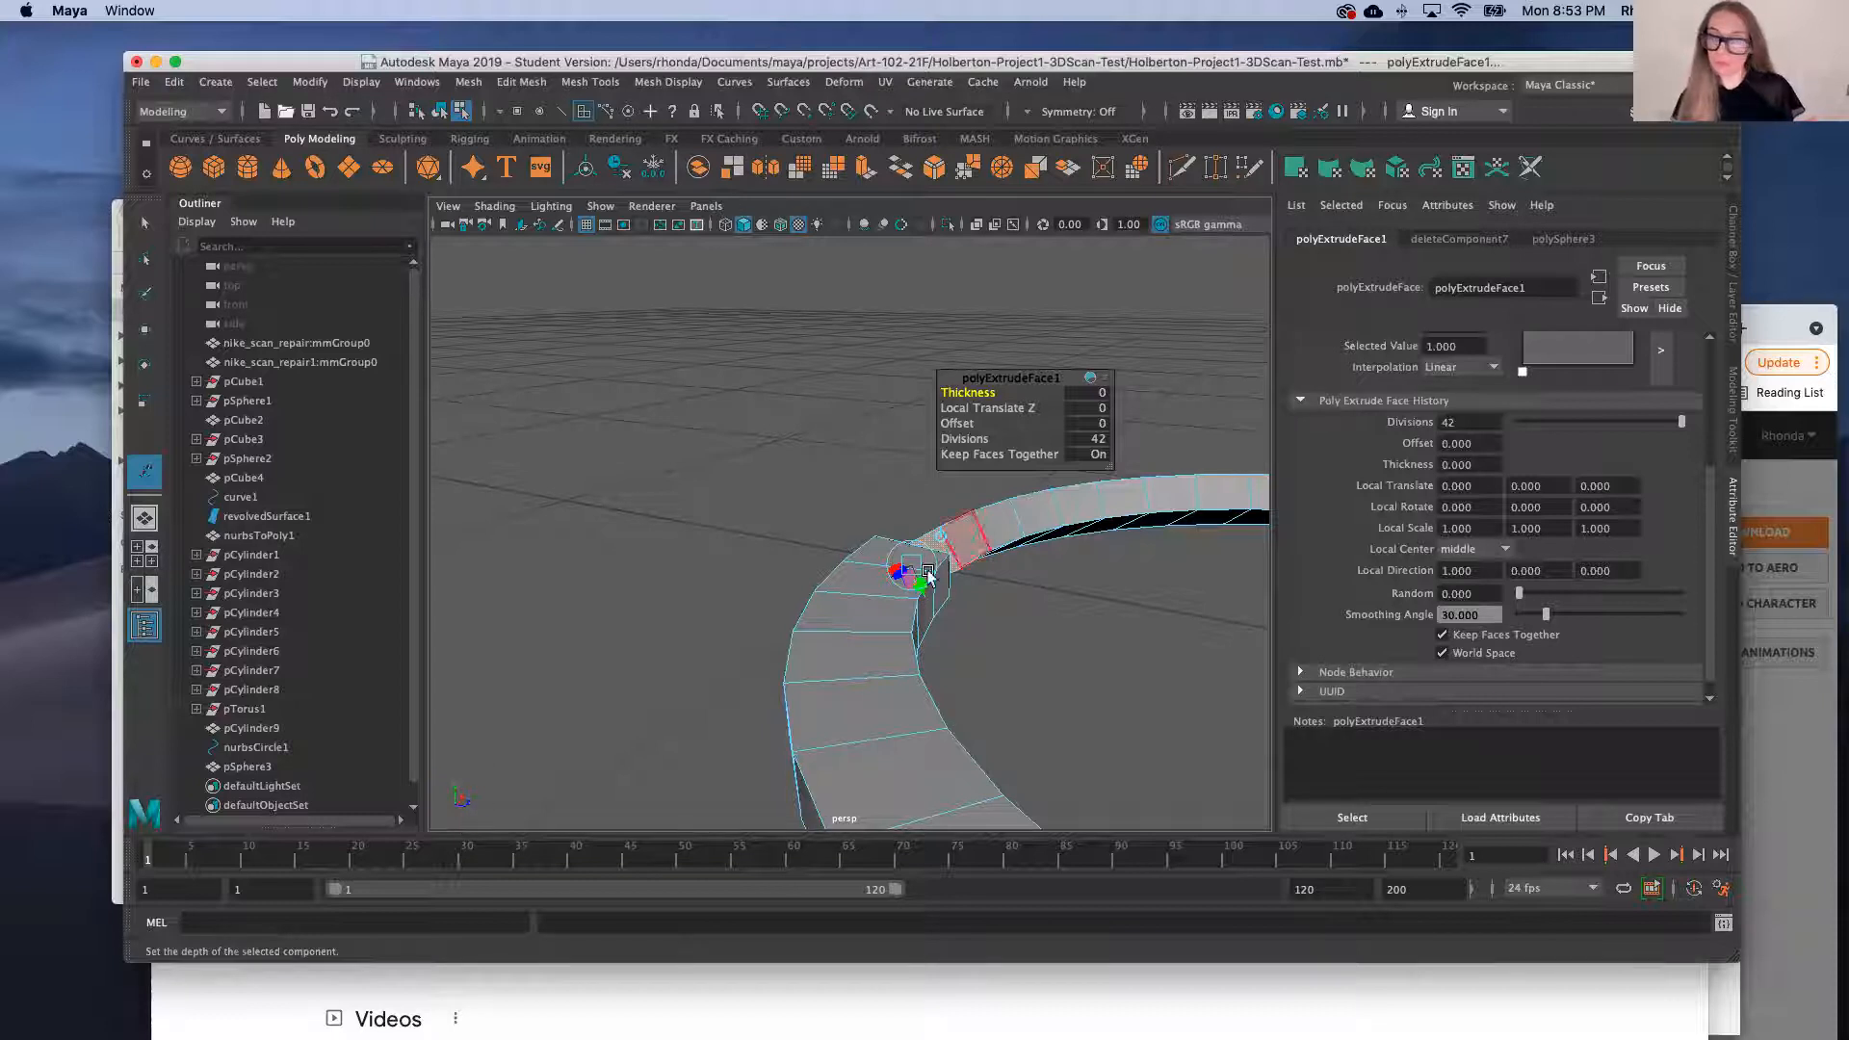
{"action": "left_click_drag", "start_coordinate": [922, 581], "coordinate": [871, 212]}
{"action": "scroll", "coordinate": [932, 492], "scroll_direction": "down", "scroll_amount": 10}
{"action": "scroll", "coordinate": [952, 496], "scroll_direction": "up", "scroll_amount": 3}
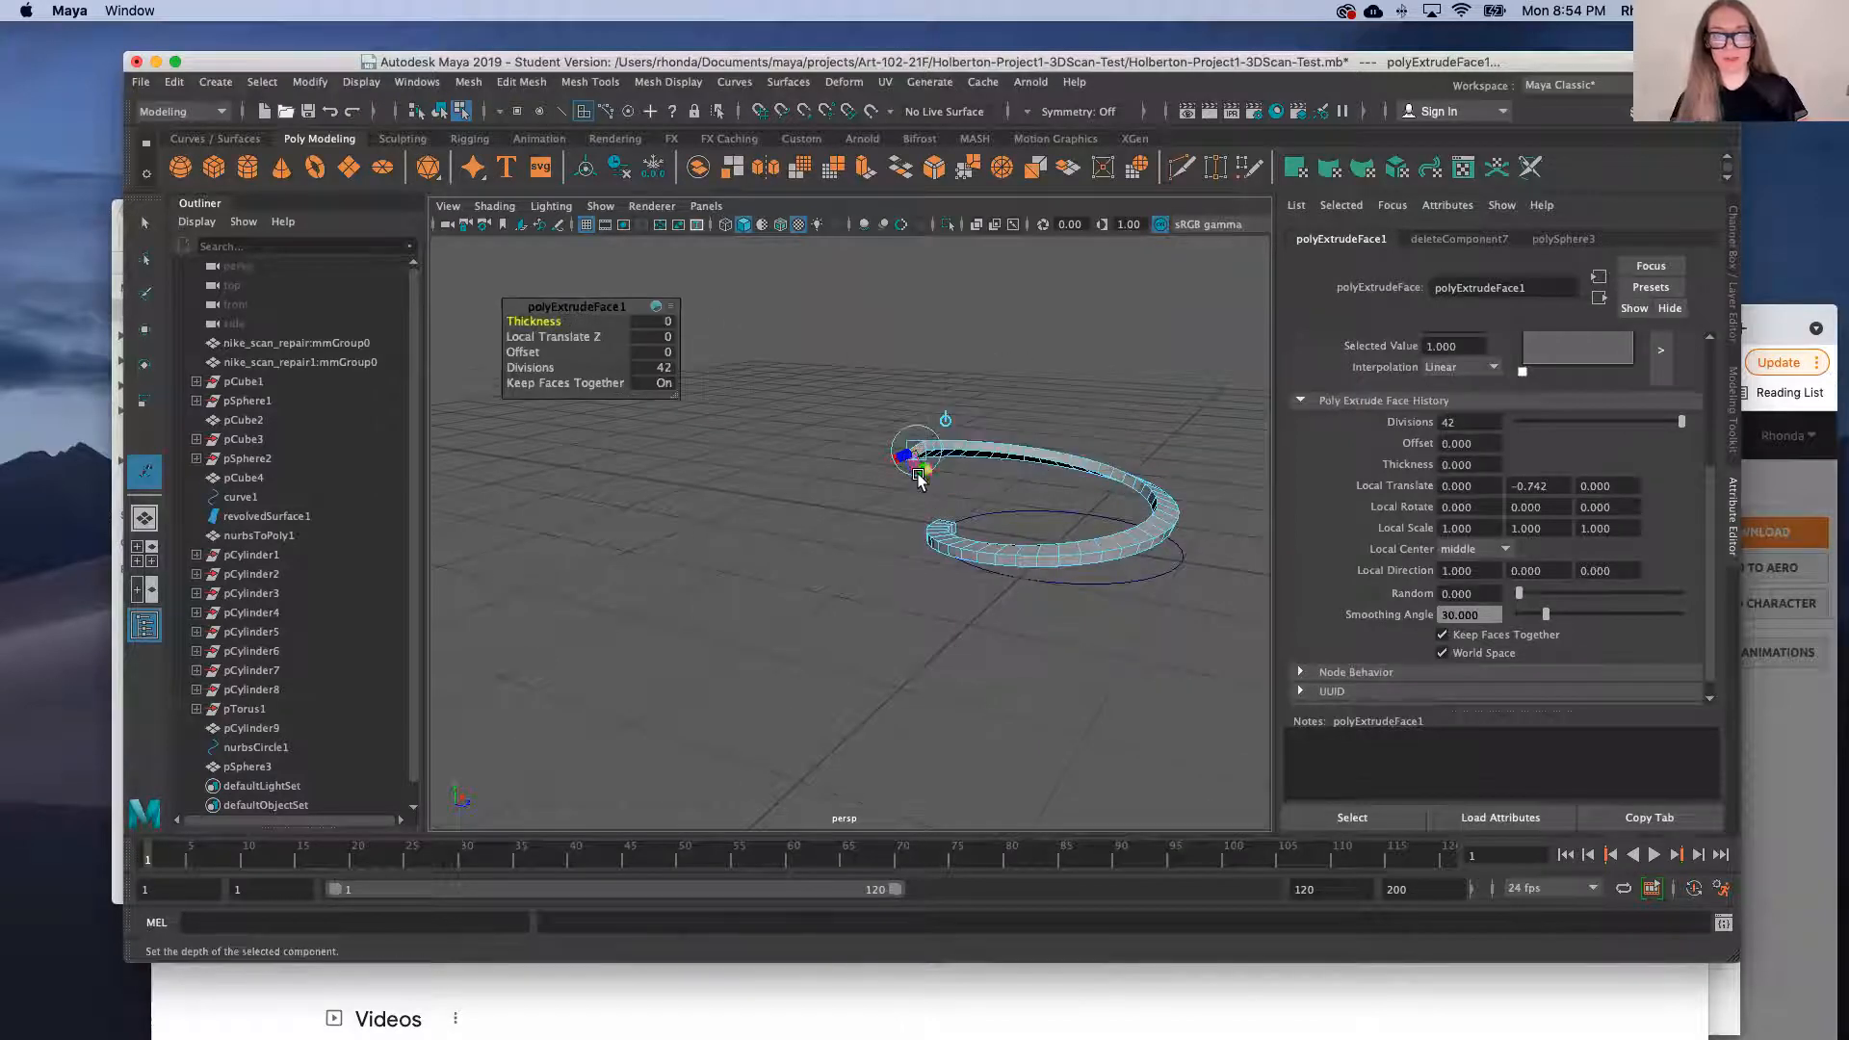
{"action": "scroll", "coordinate": [918, 461], "scroll_direction": "up", "scroll_amount": 5}
{"action": "left_click_drag", "start_coordinate": [920, 459], "coordinate": [909, 405]}
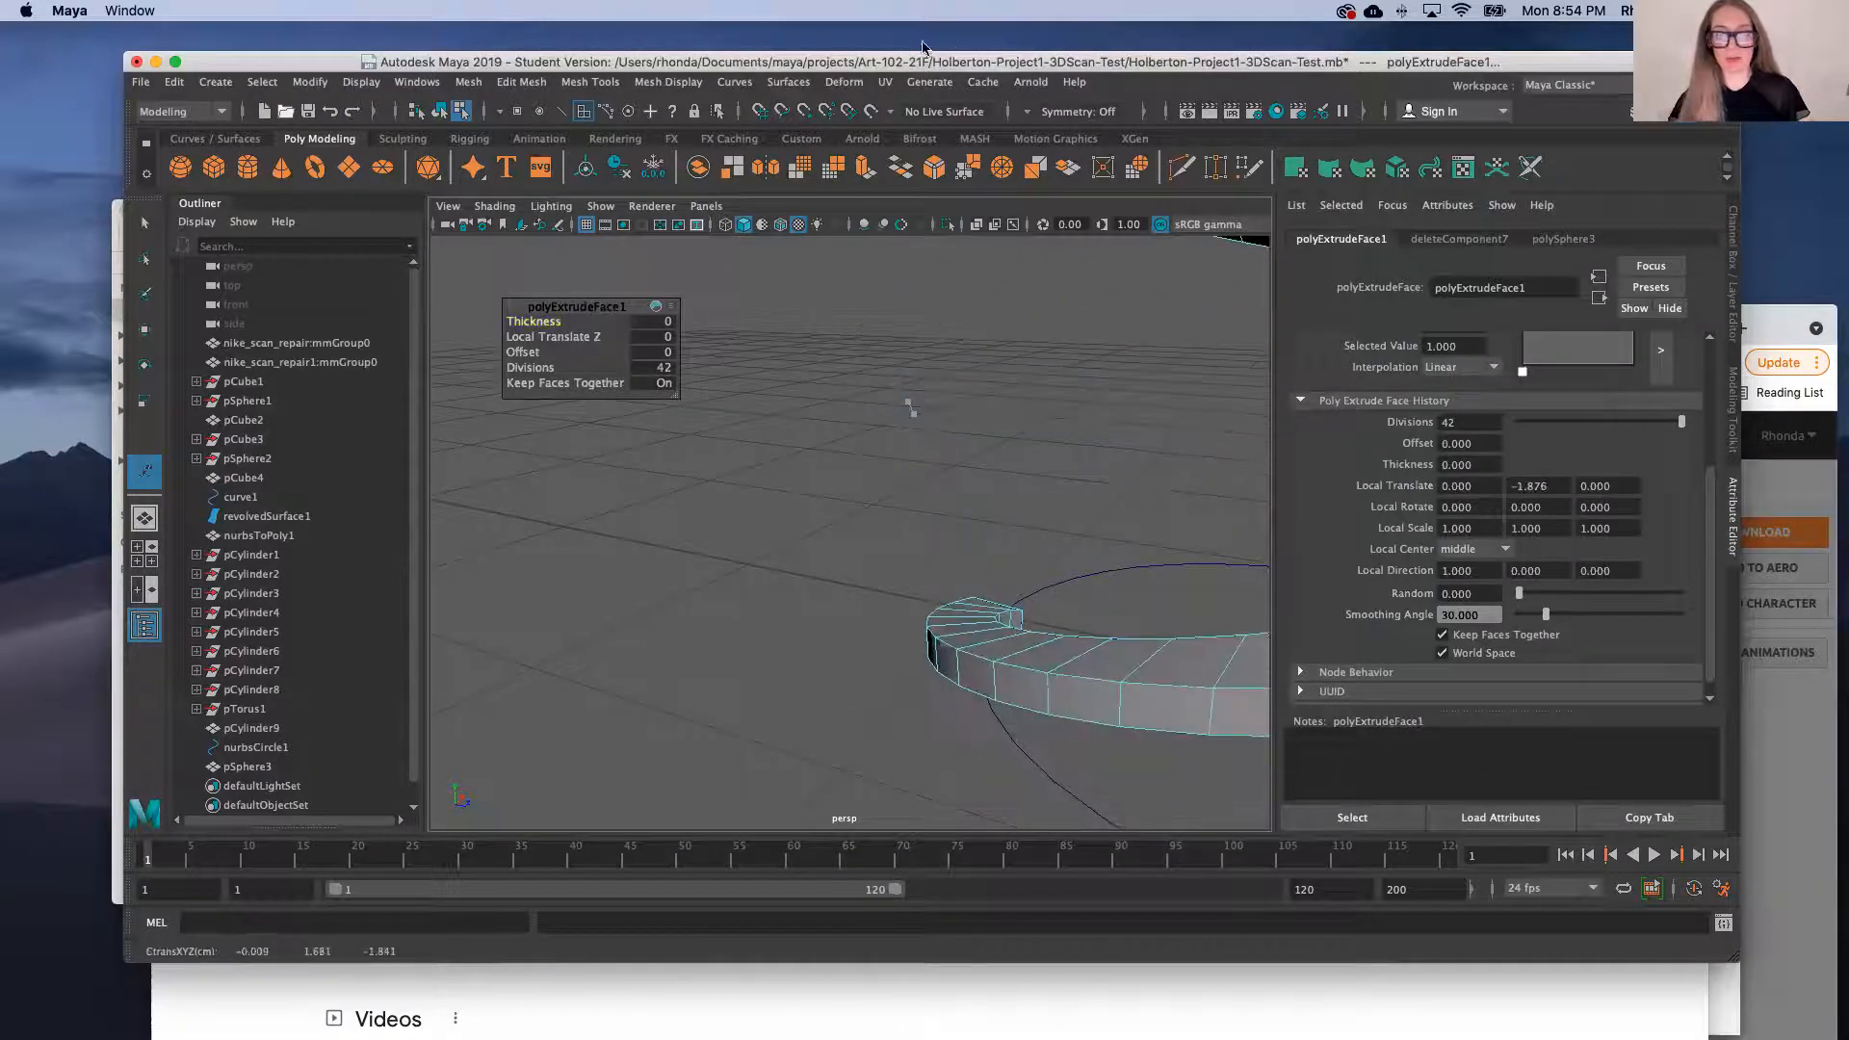
{"action": "scroll", "coordinate": [1002, 605], "scroll_direction": "down", "scroll_amount": 5}
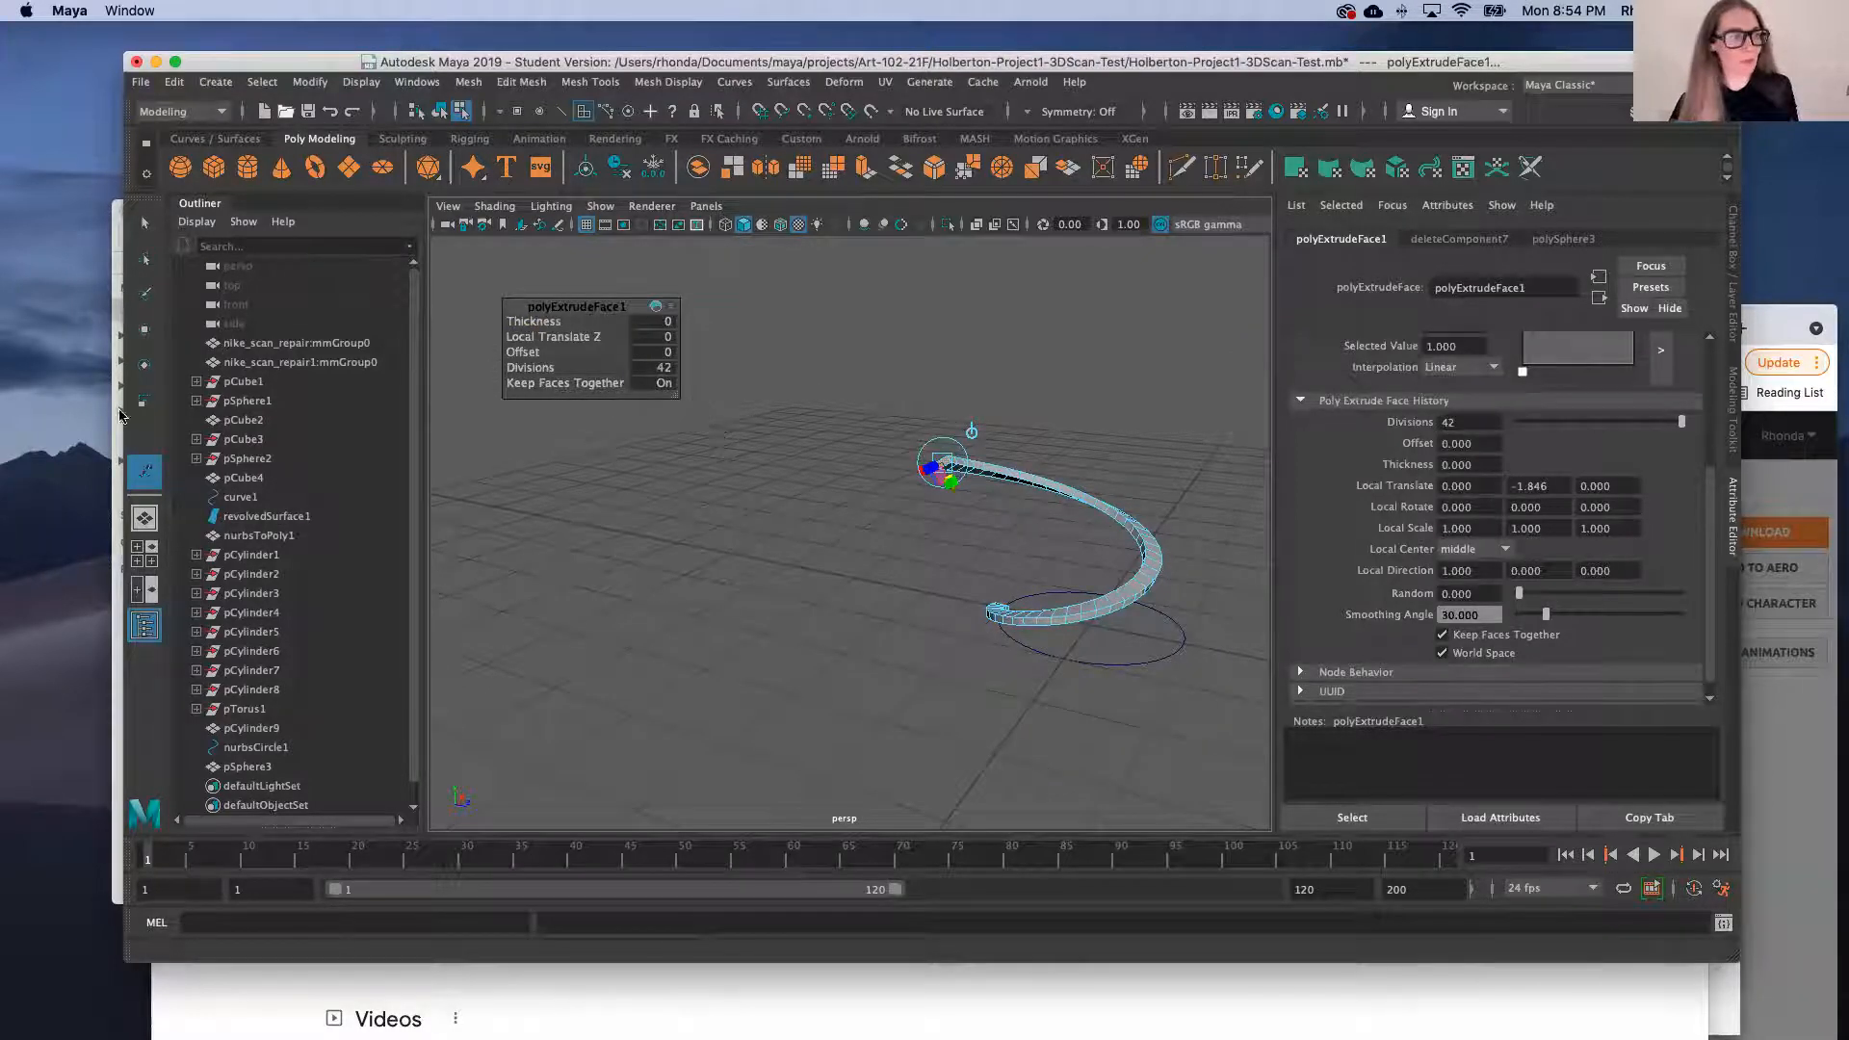
Check the tool settings of the Show Manipulator Tool and the Select Tool
{"action": "double_click", "coordinate": [148, 484]}
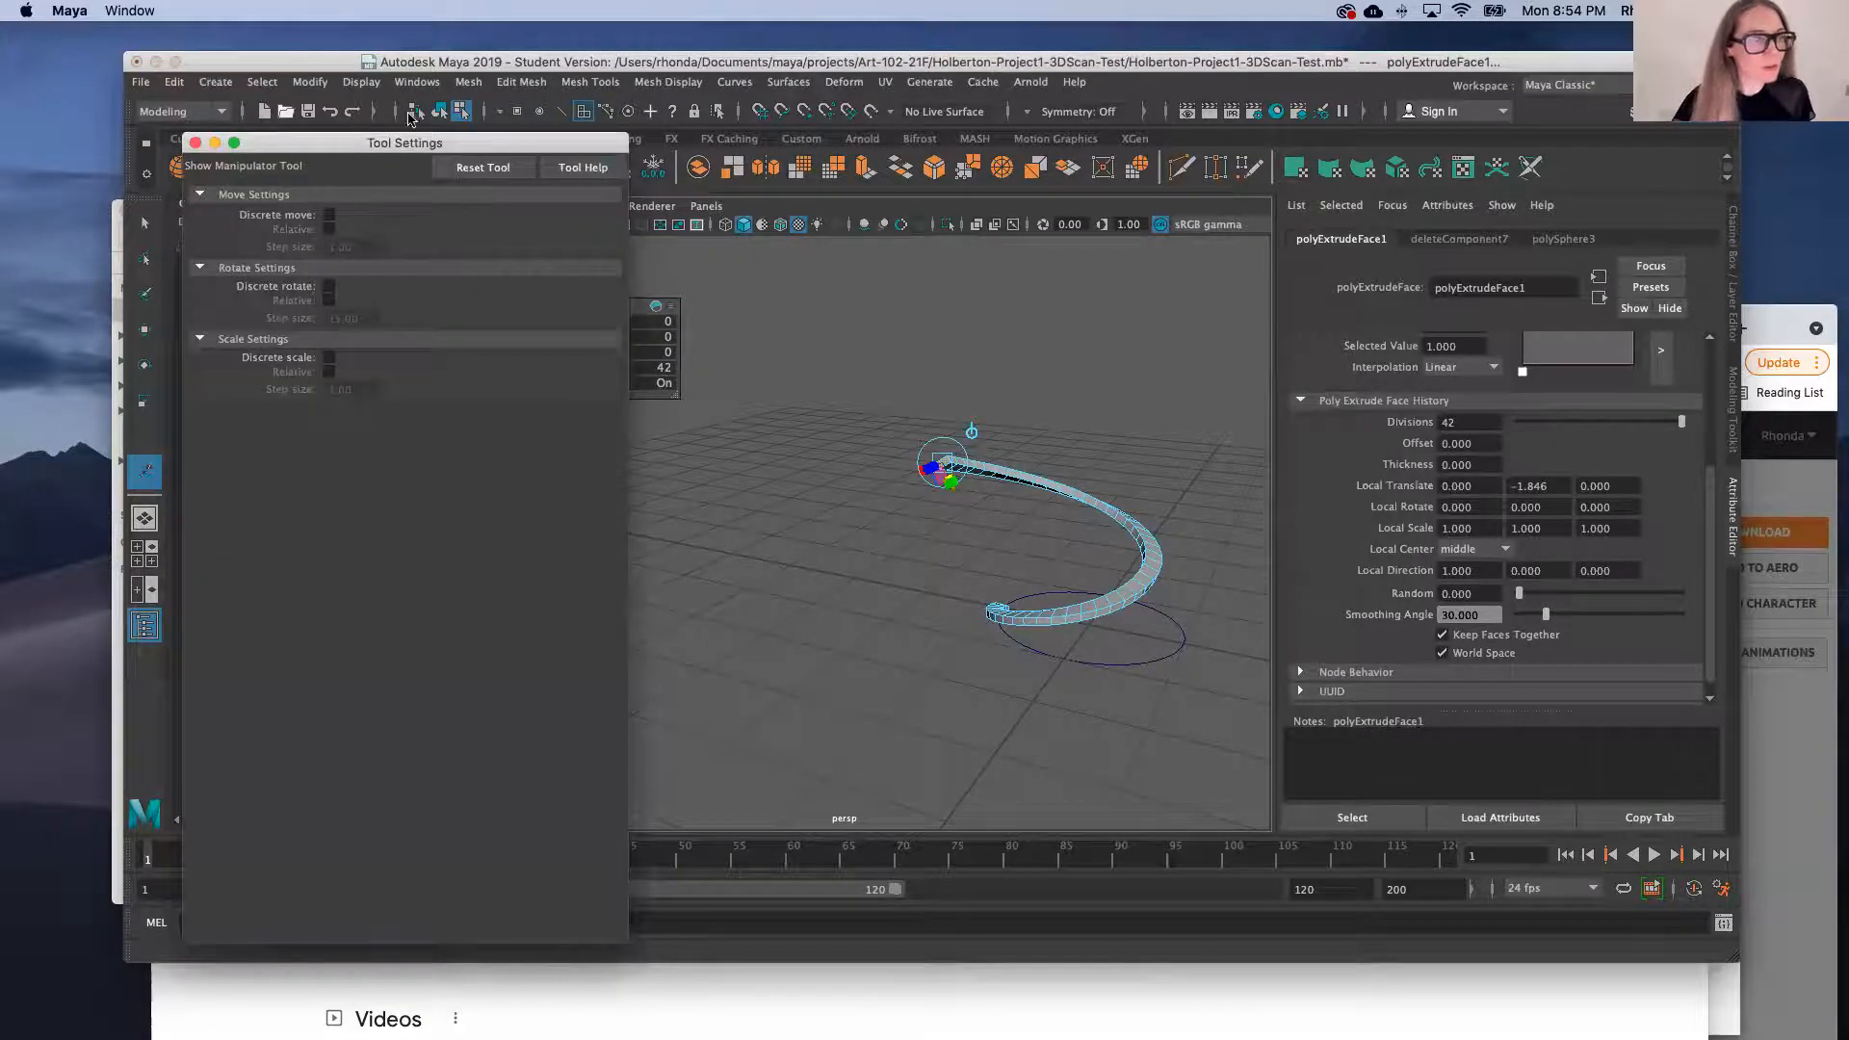
{"action": "left_click", "coordinate": [193, 144]}
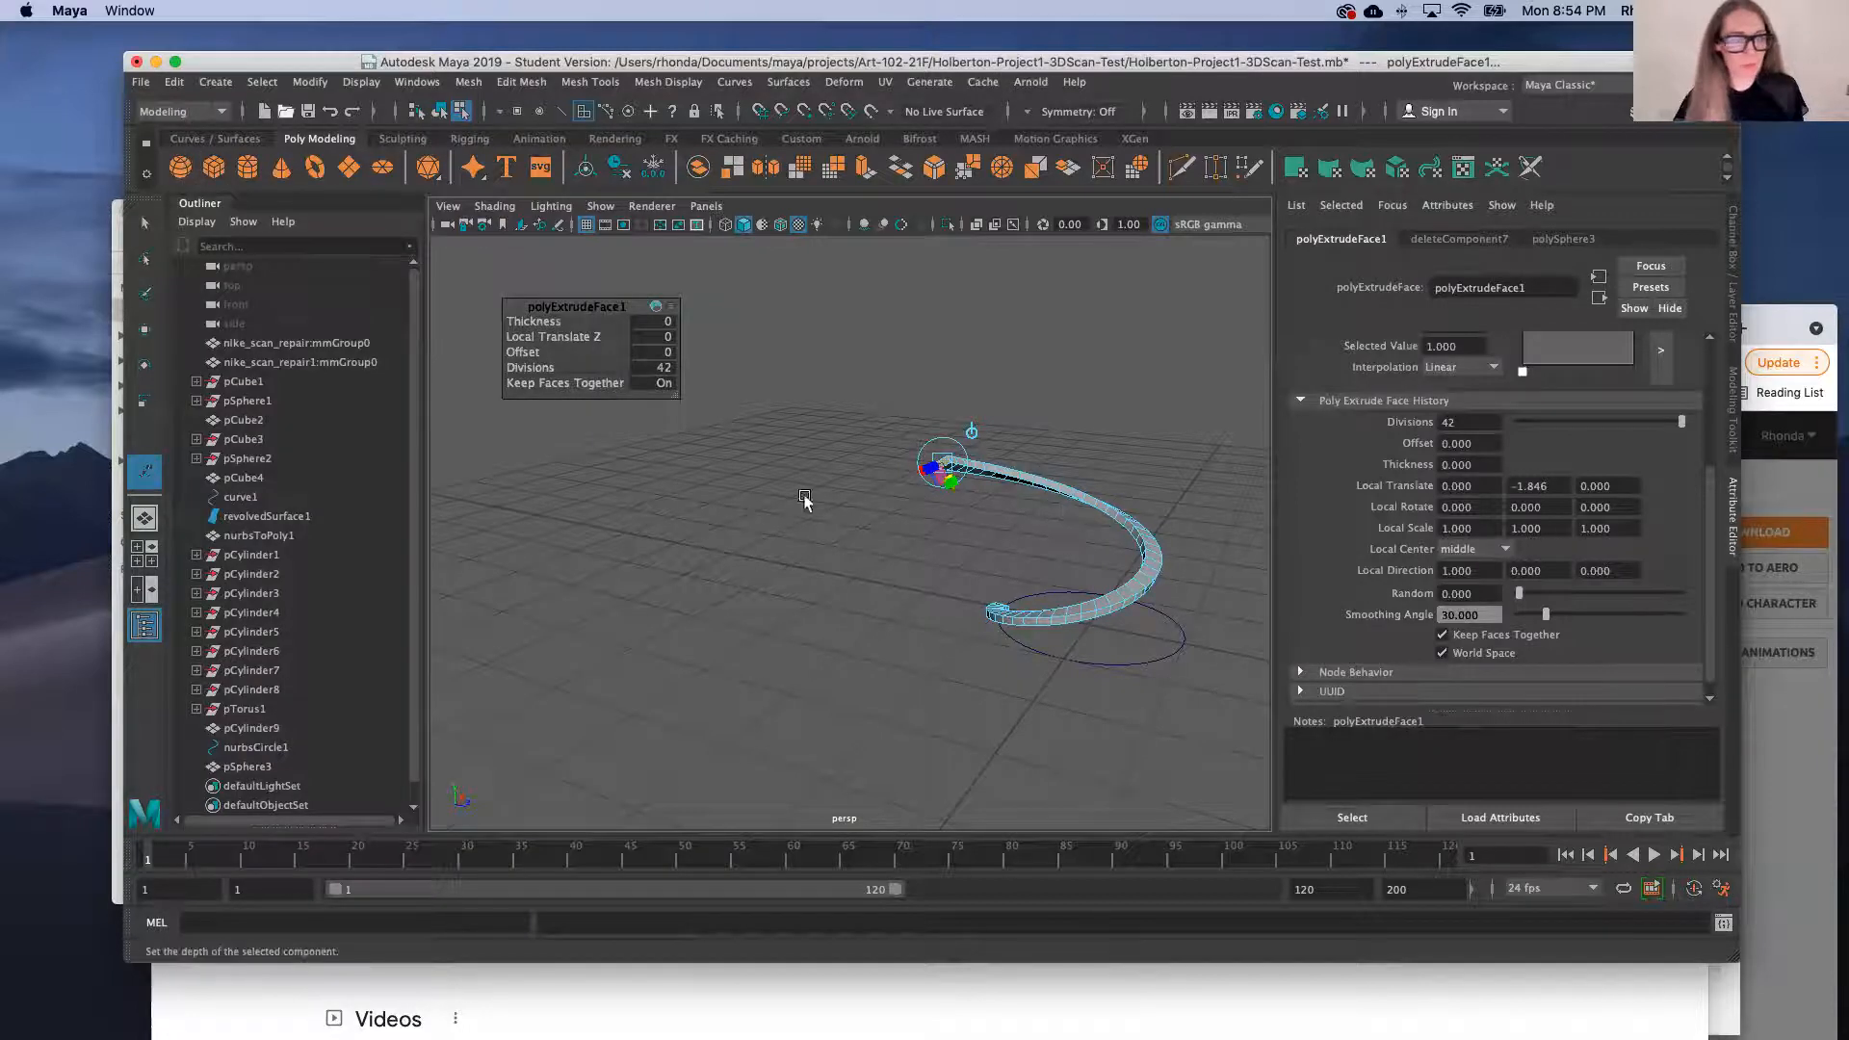
{"action": "double_click", "coordinate": [144, 223]}
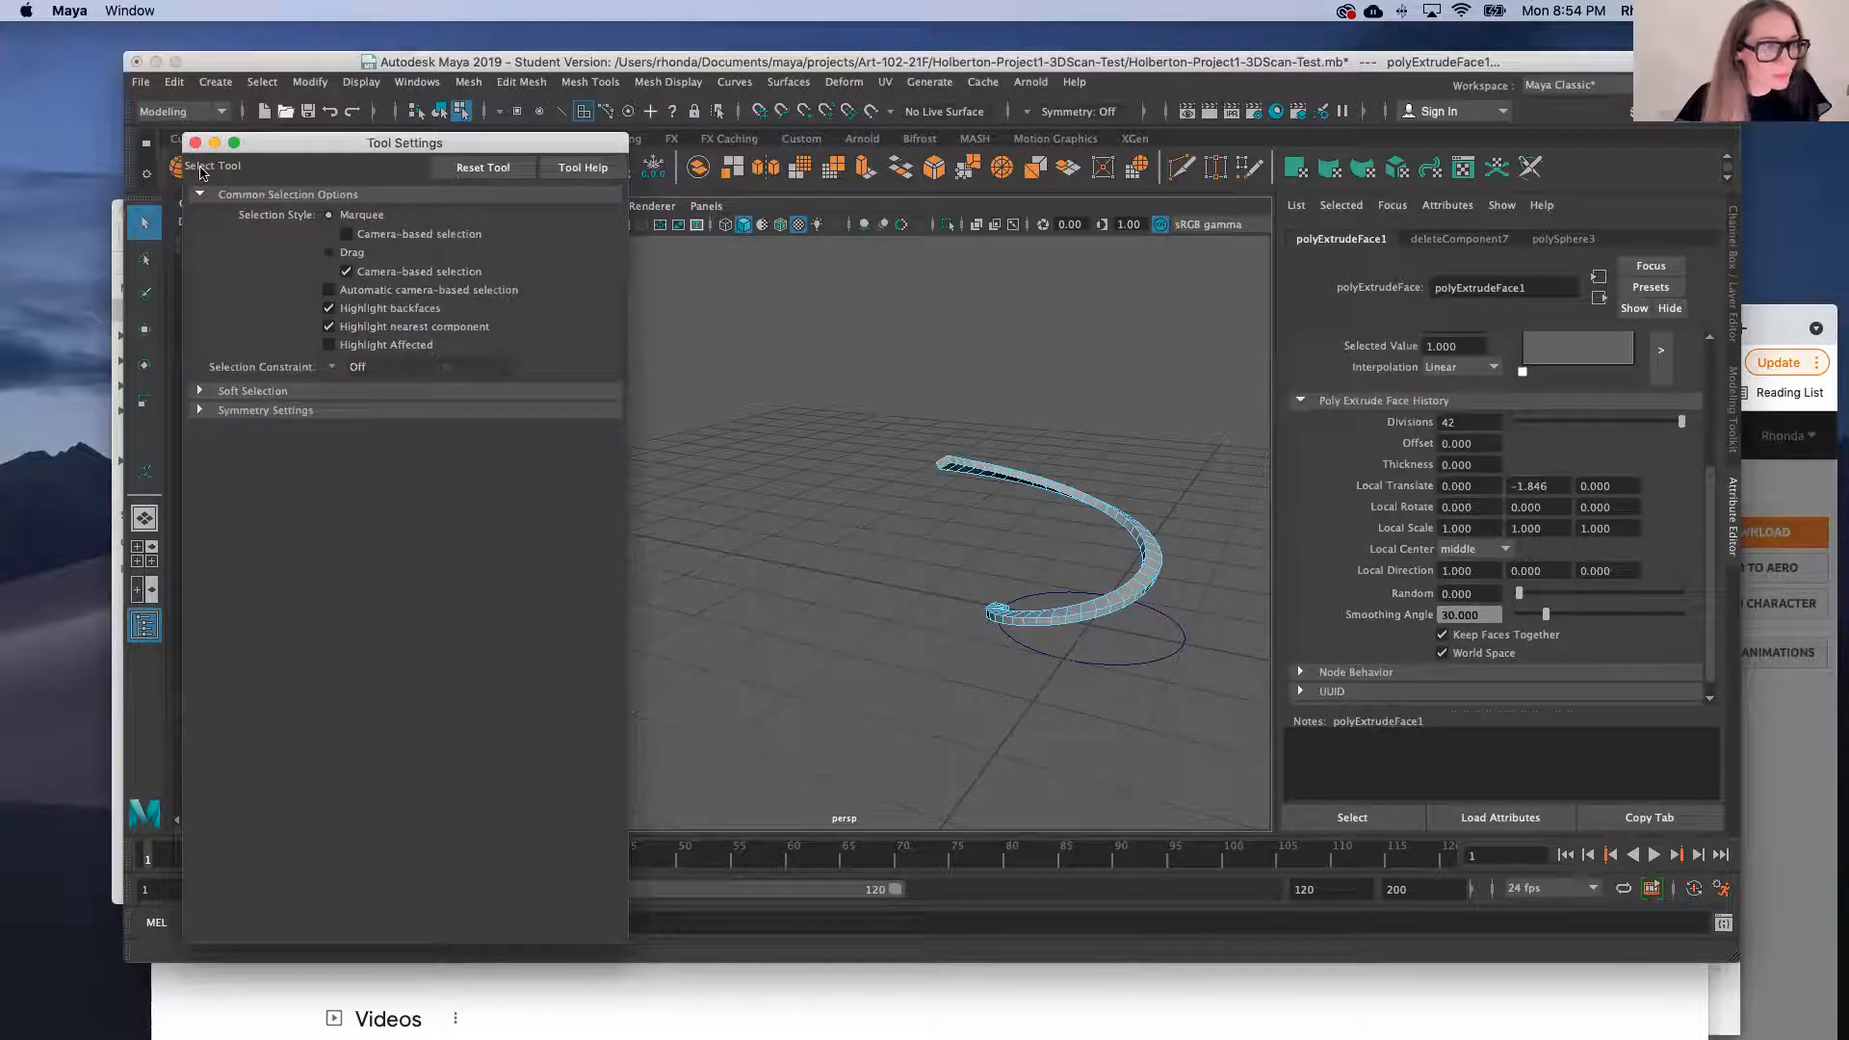
{"action": "left_click", "coordinate": [195, 144]}
Try raising the spiral's end face with the Move Tool, undo it and close the tool settings
{"action": "double_click", "coordinate": [145, 329]}
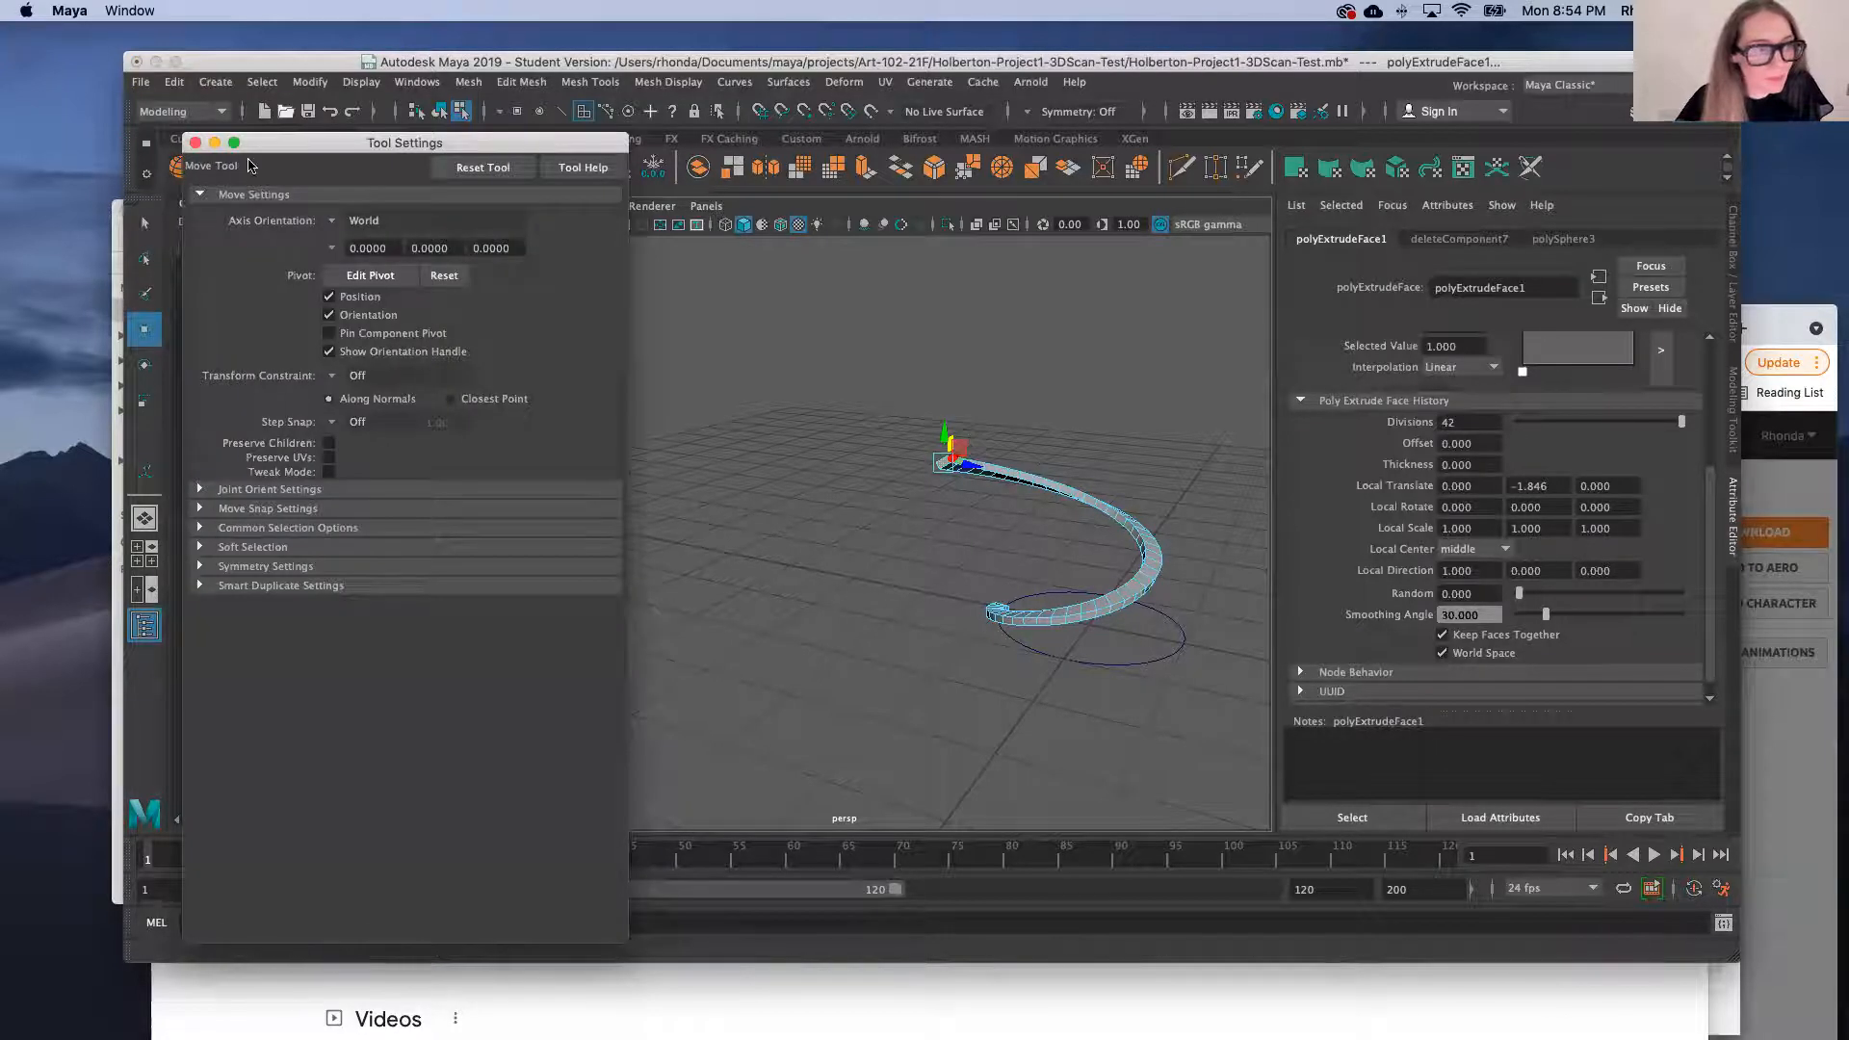
{"action": "left_click_drag", "start_coordinate": [950, 443], "coordinate": [945, 387]}
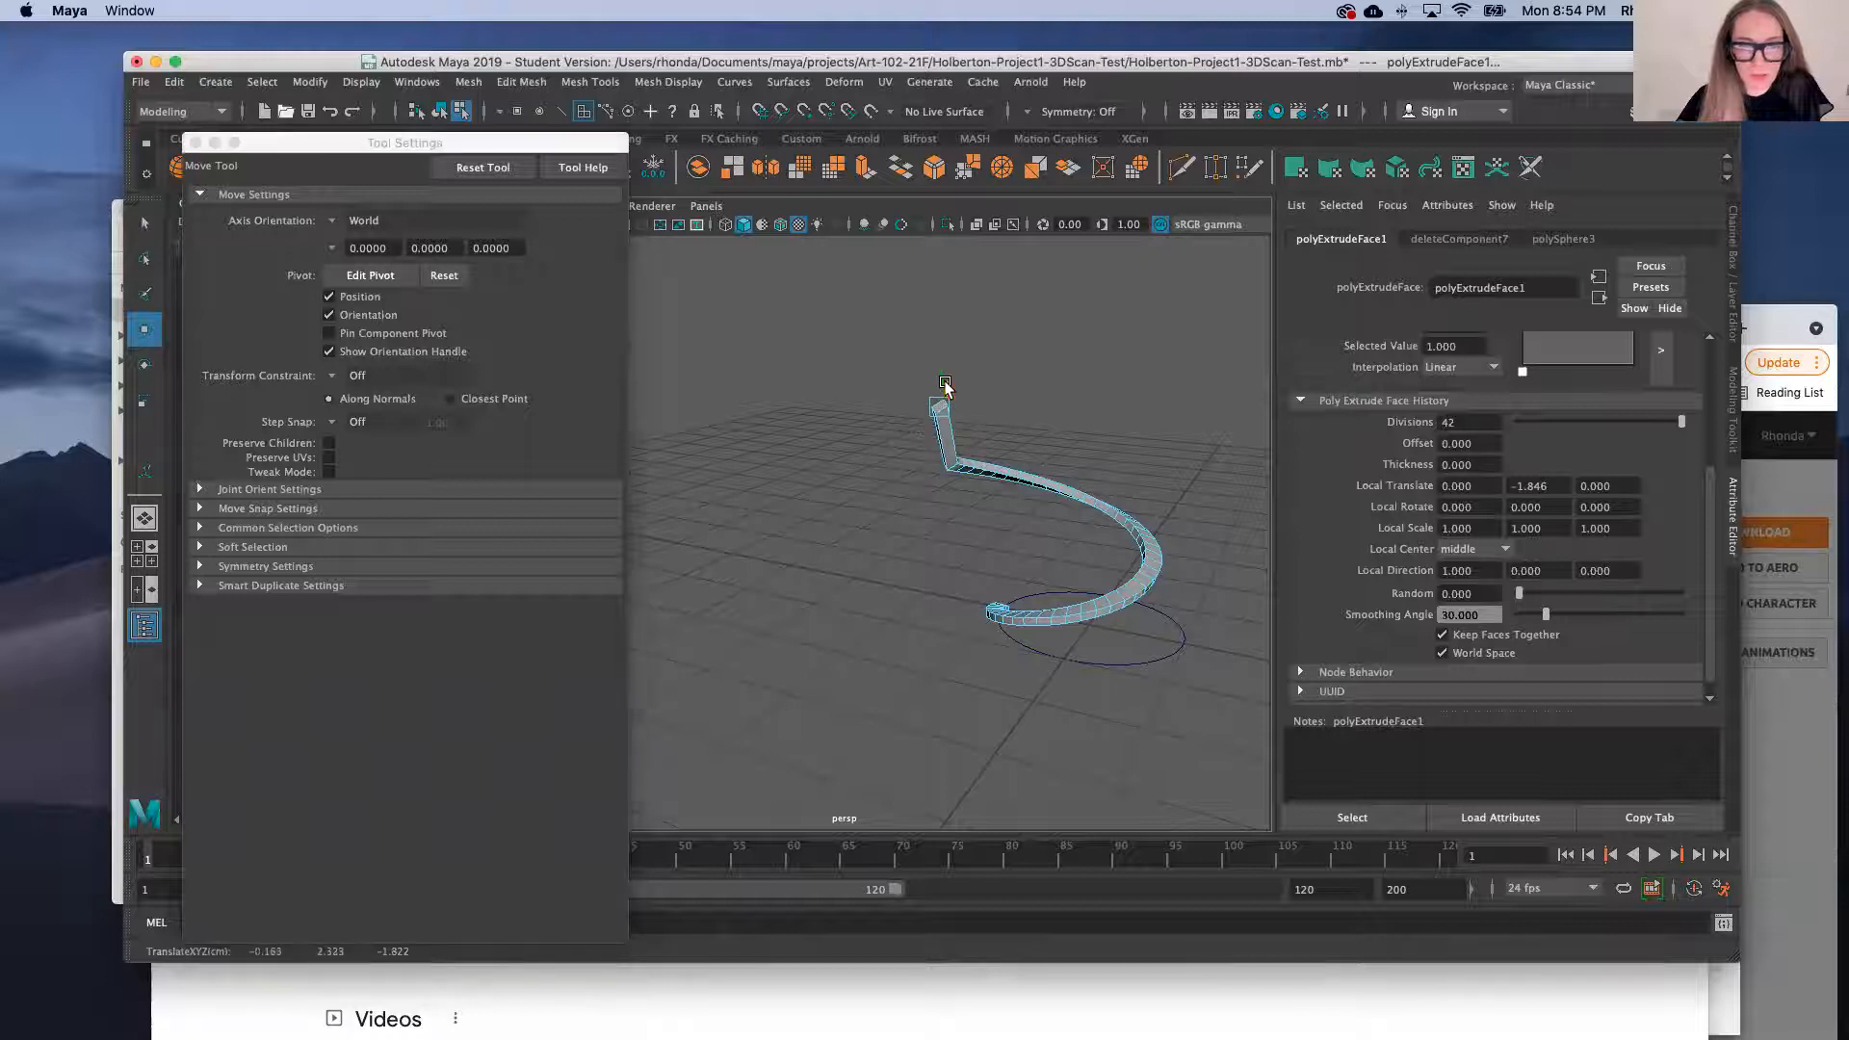
{"action": "key", "text": "ctrl+z"}
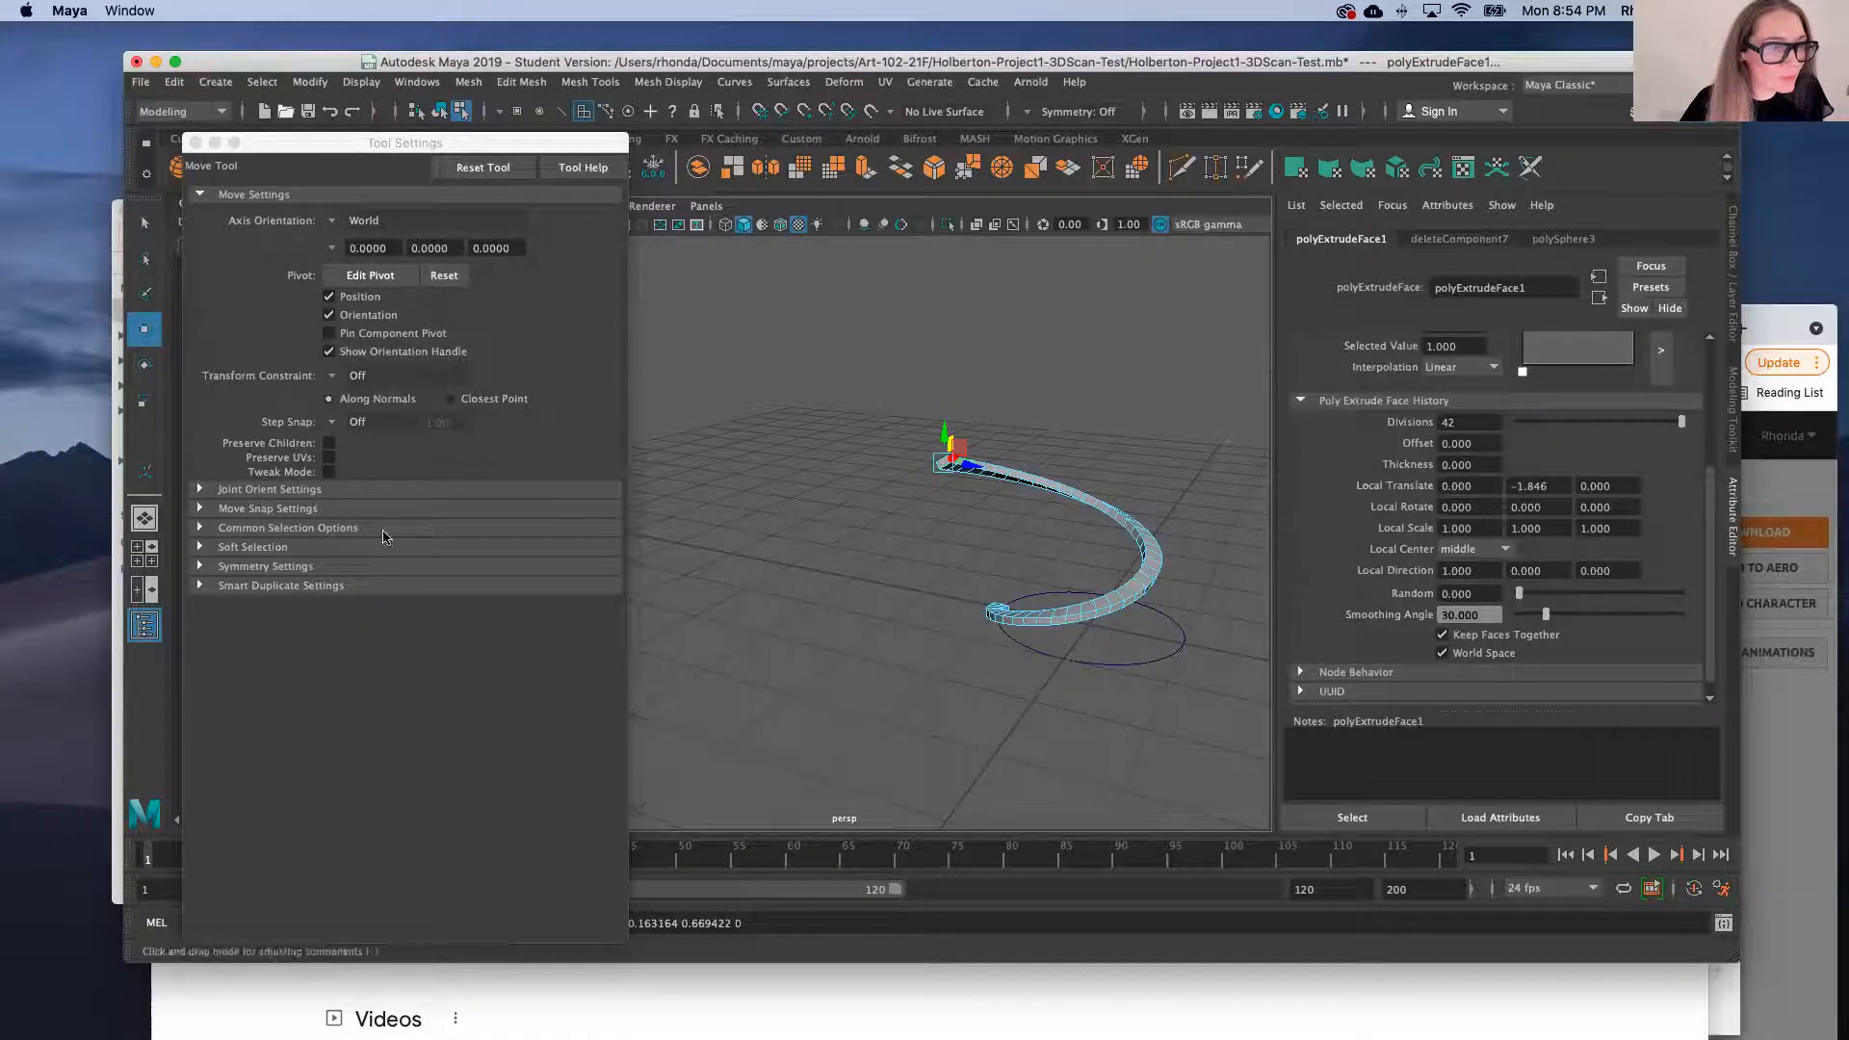
{"action": "left_click", "coordinate": [194, 144]}
Return to the Show Manipulator Tool and raise the spiral's end to a local Y translation of about -1.9
{"action": "double_click", "coordinate": [144, 470]}
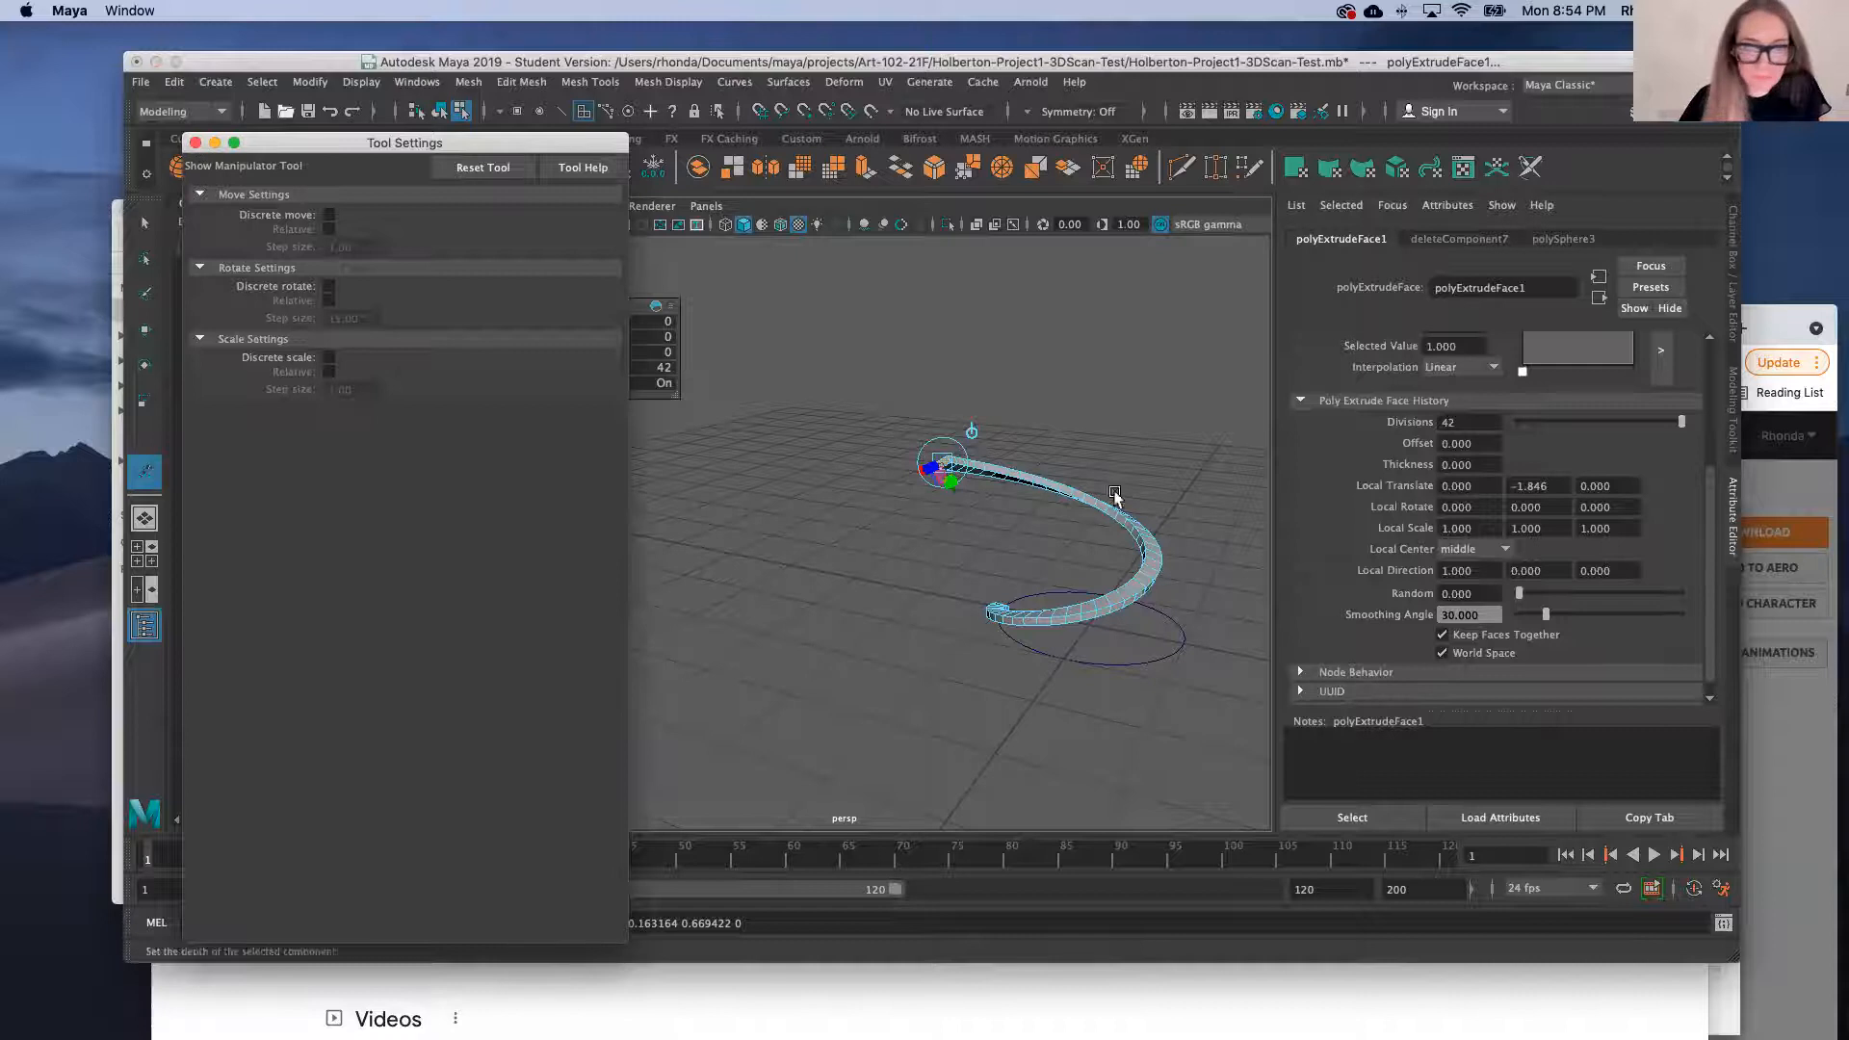
{"action": "left_click_drag", "start_coordinate": [948, 486], "coordinate": [940, 536]}
{"action": "key", "text": "ctrl+z"}
{"action": "scroll", "coordinate": [941, 516], "scroll_direction": "up", "scroll_amount": 5}
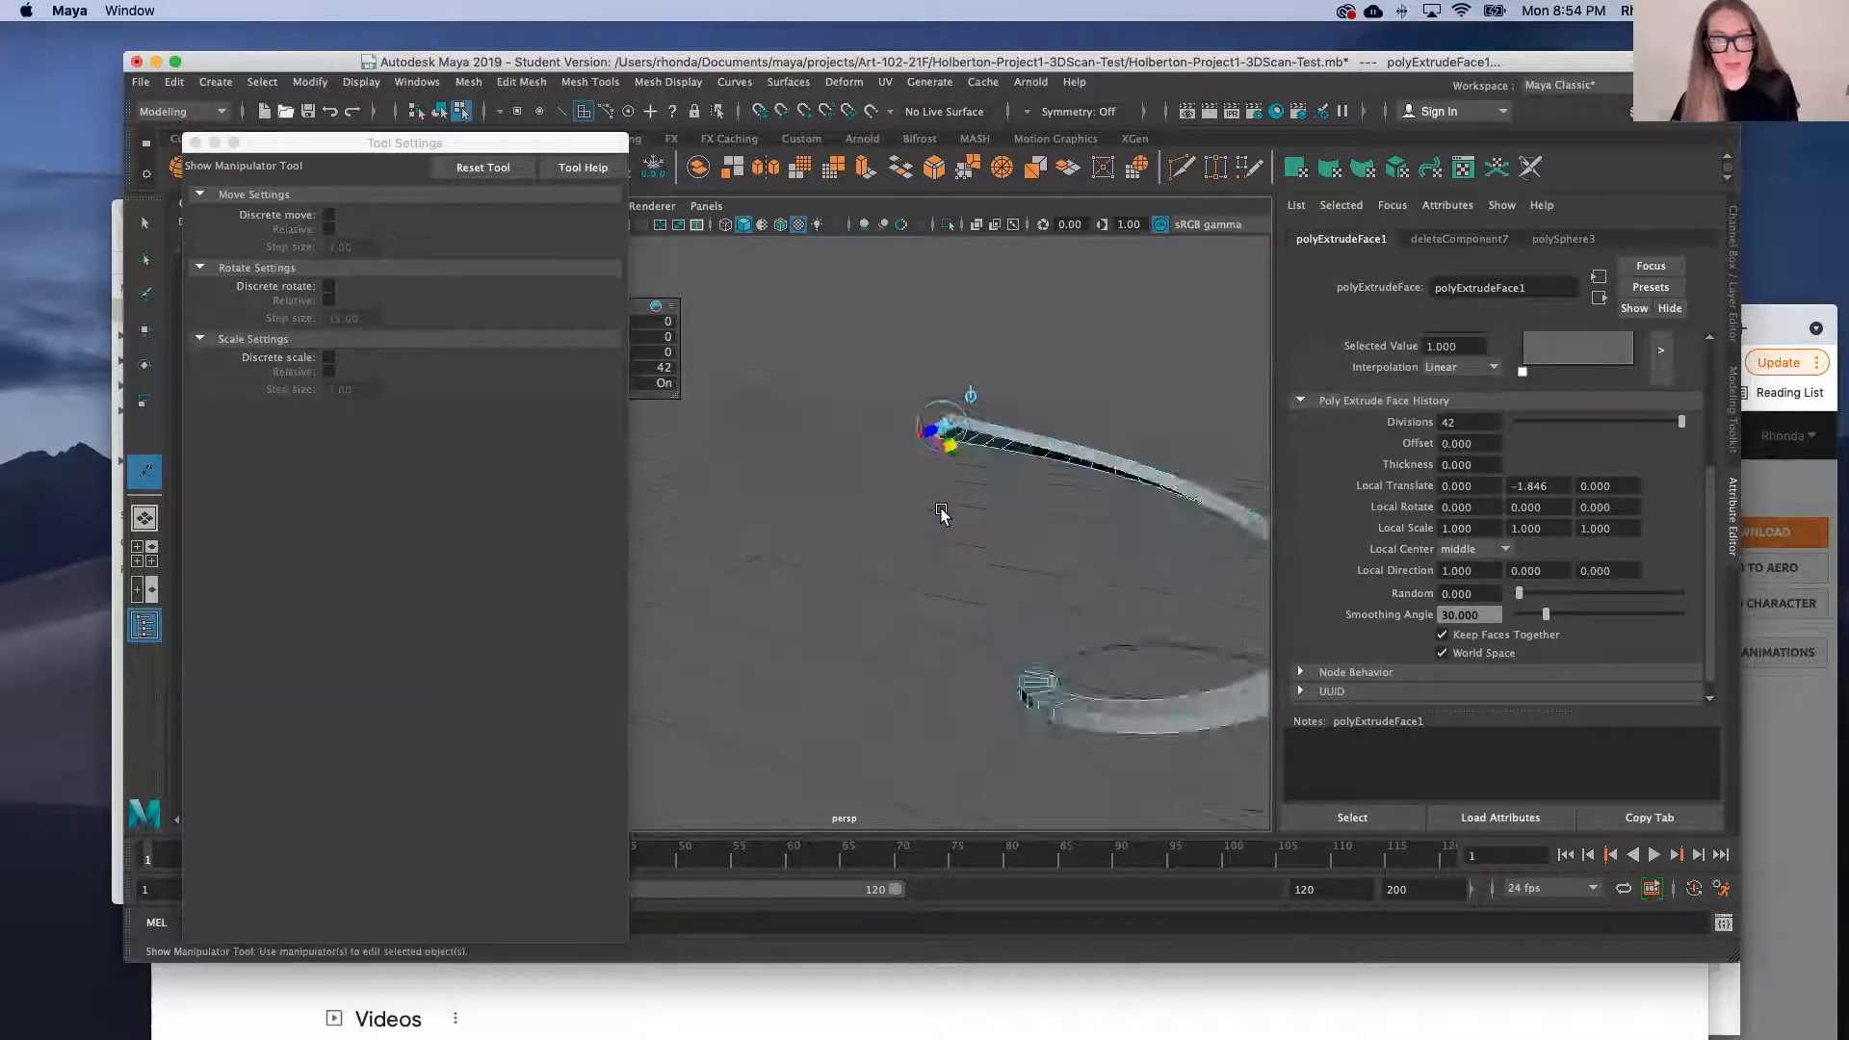
{"action": "scroll", "coordinate": [944, 400], "scroll_direction": "up", "scroll_amount": 6}
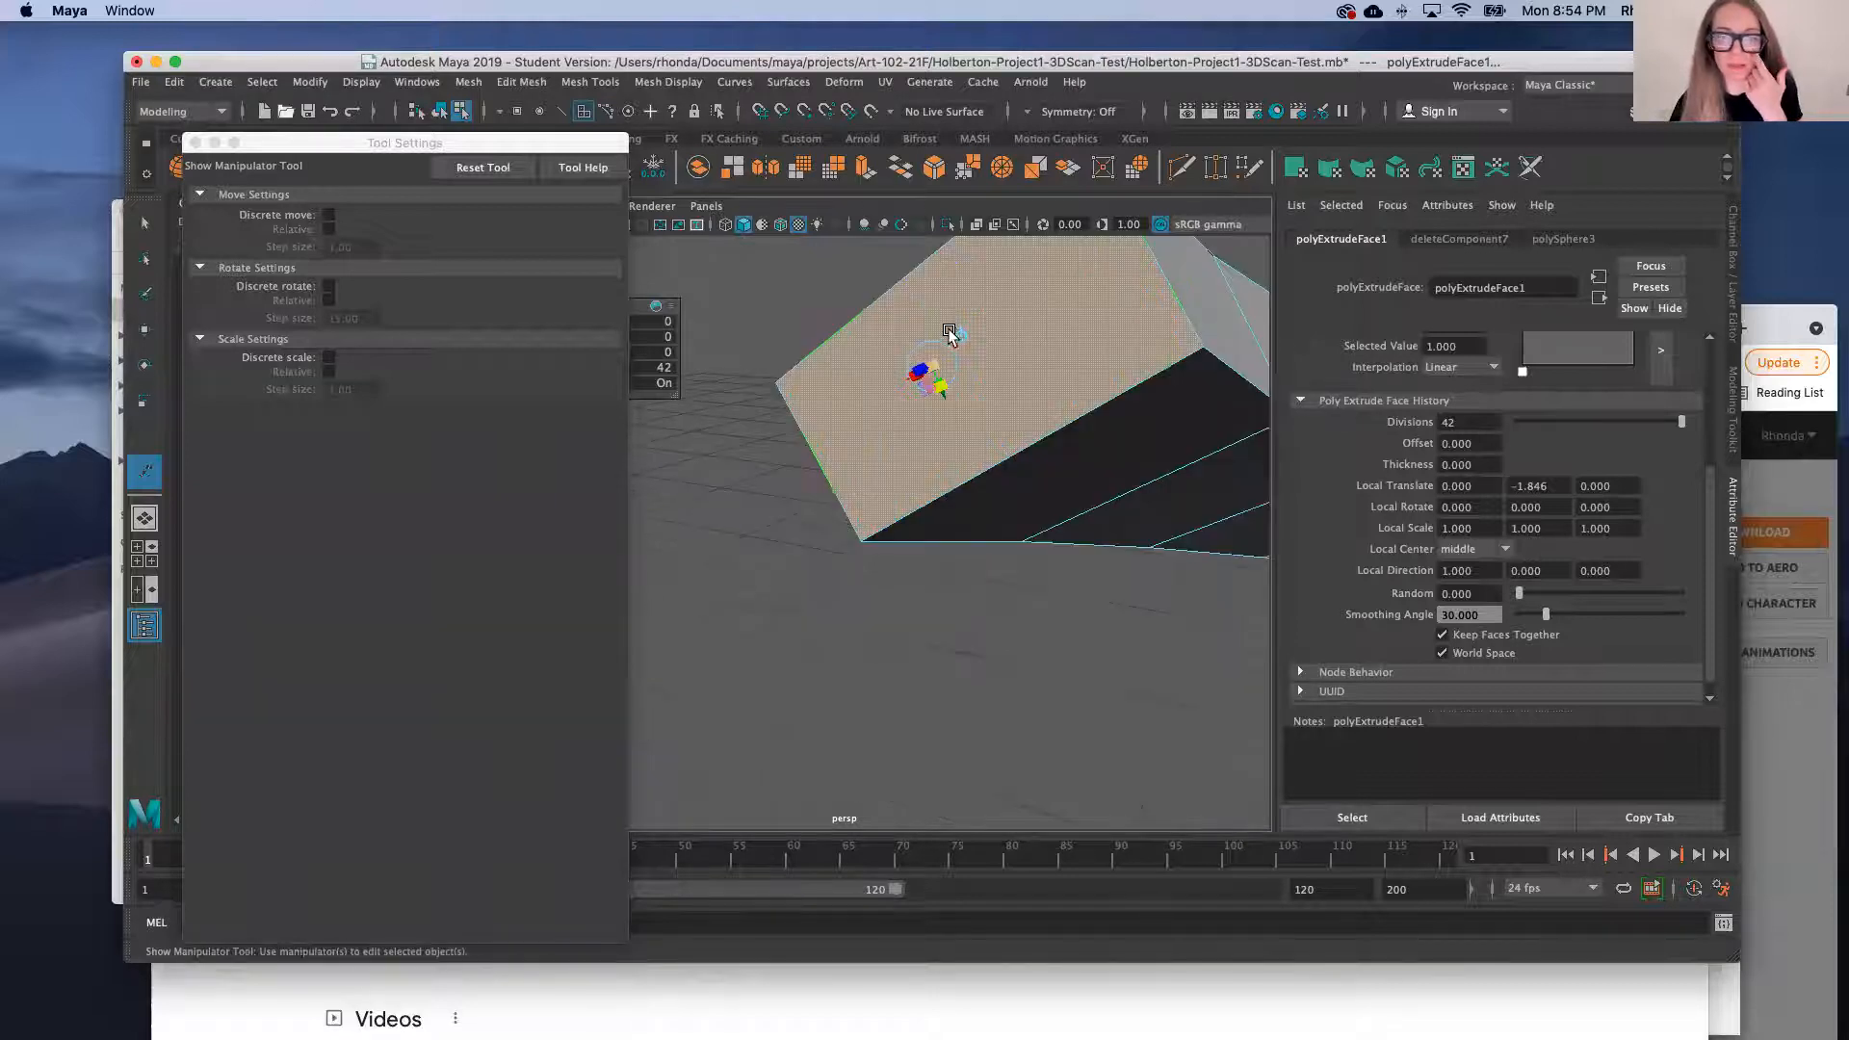
{"action": "left_click_drag", "start_coordinate": [946, 398], "coordinate": [872, 198]}
{"action": "scroll", "coordinate": [874, 556], "scroll_direction": "down", "scroll_amount": 10}
{"action": "scroll", "coordinate": [1024, 591], "scroll_direction": "up", "scroll_amount": 2}
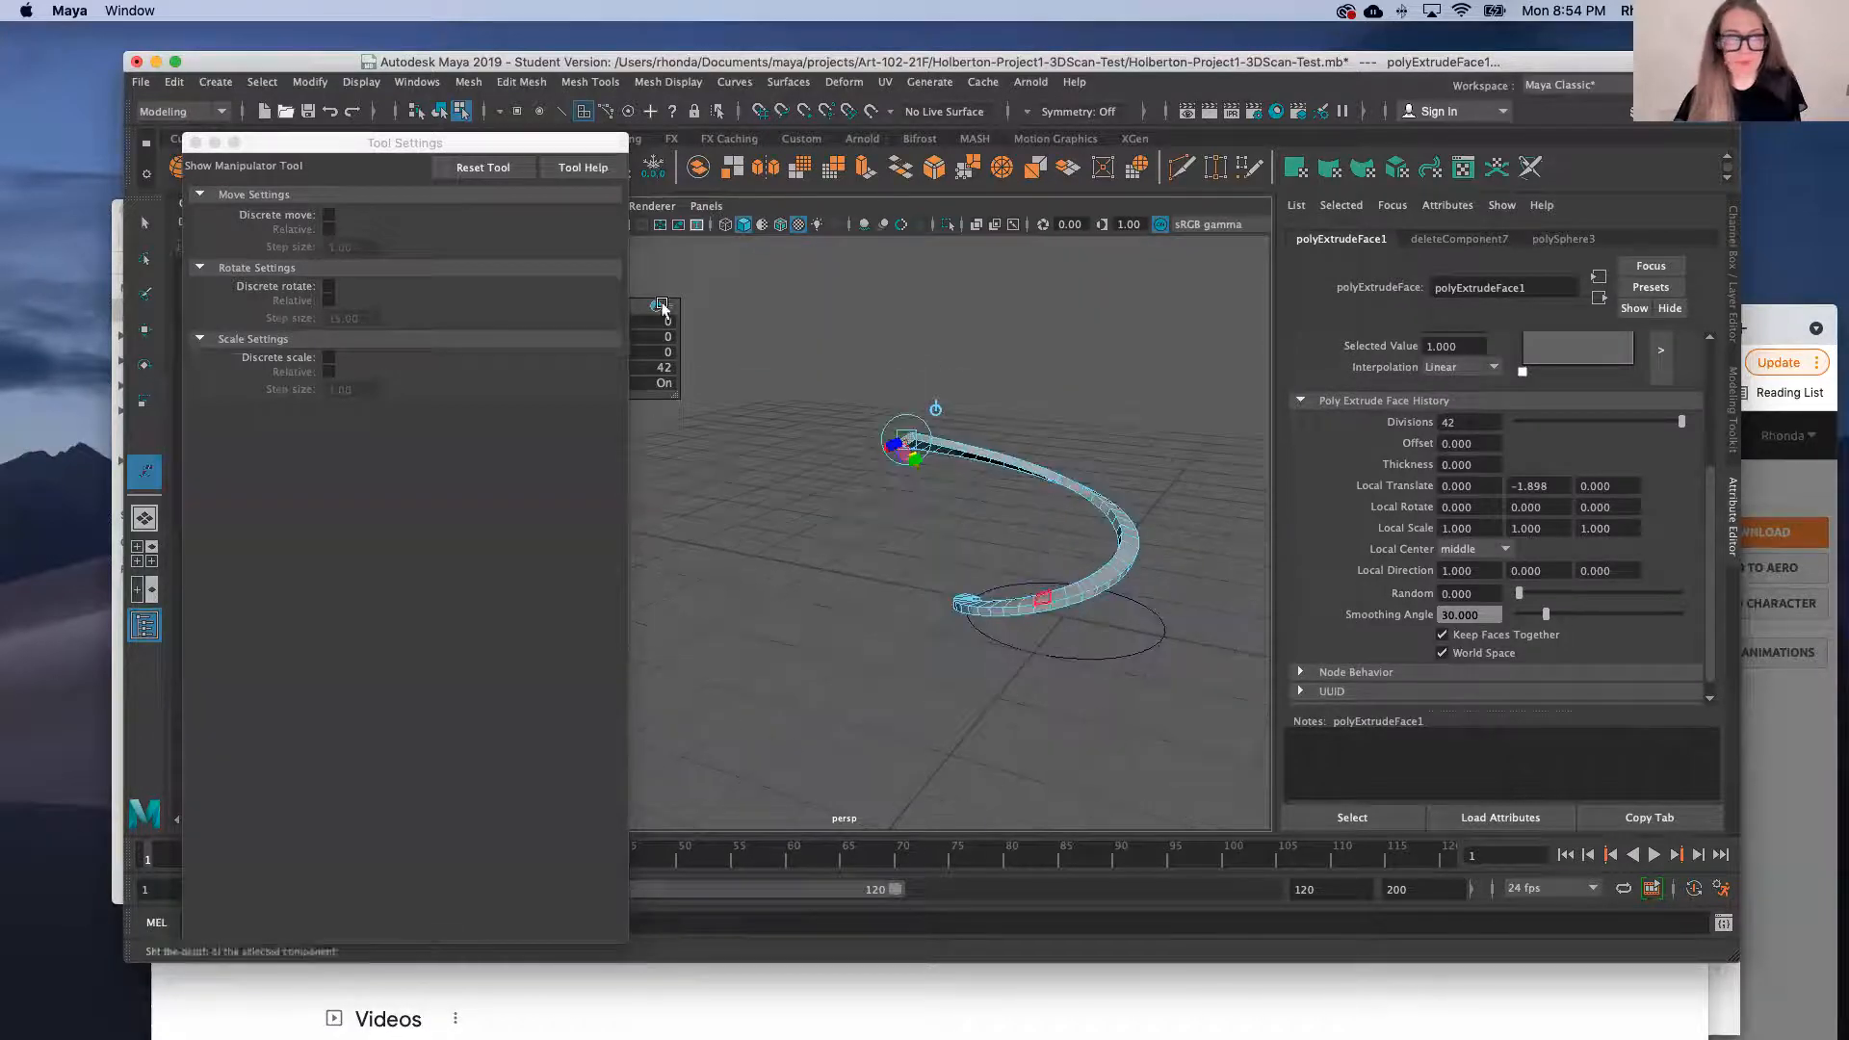
Move the tool settings window aside and try a Local Translate Z of -2.2 on the extrusion
{"action": "left_click_drag", "start_coordinate": [568, 143], "coordinate": [388, 382]}
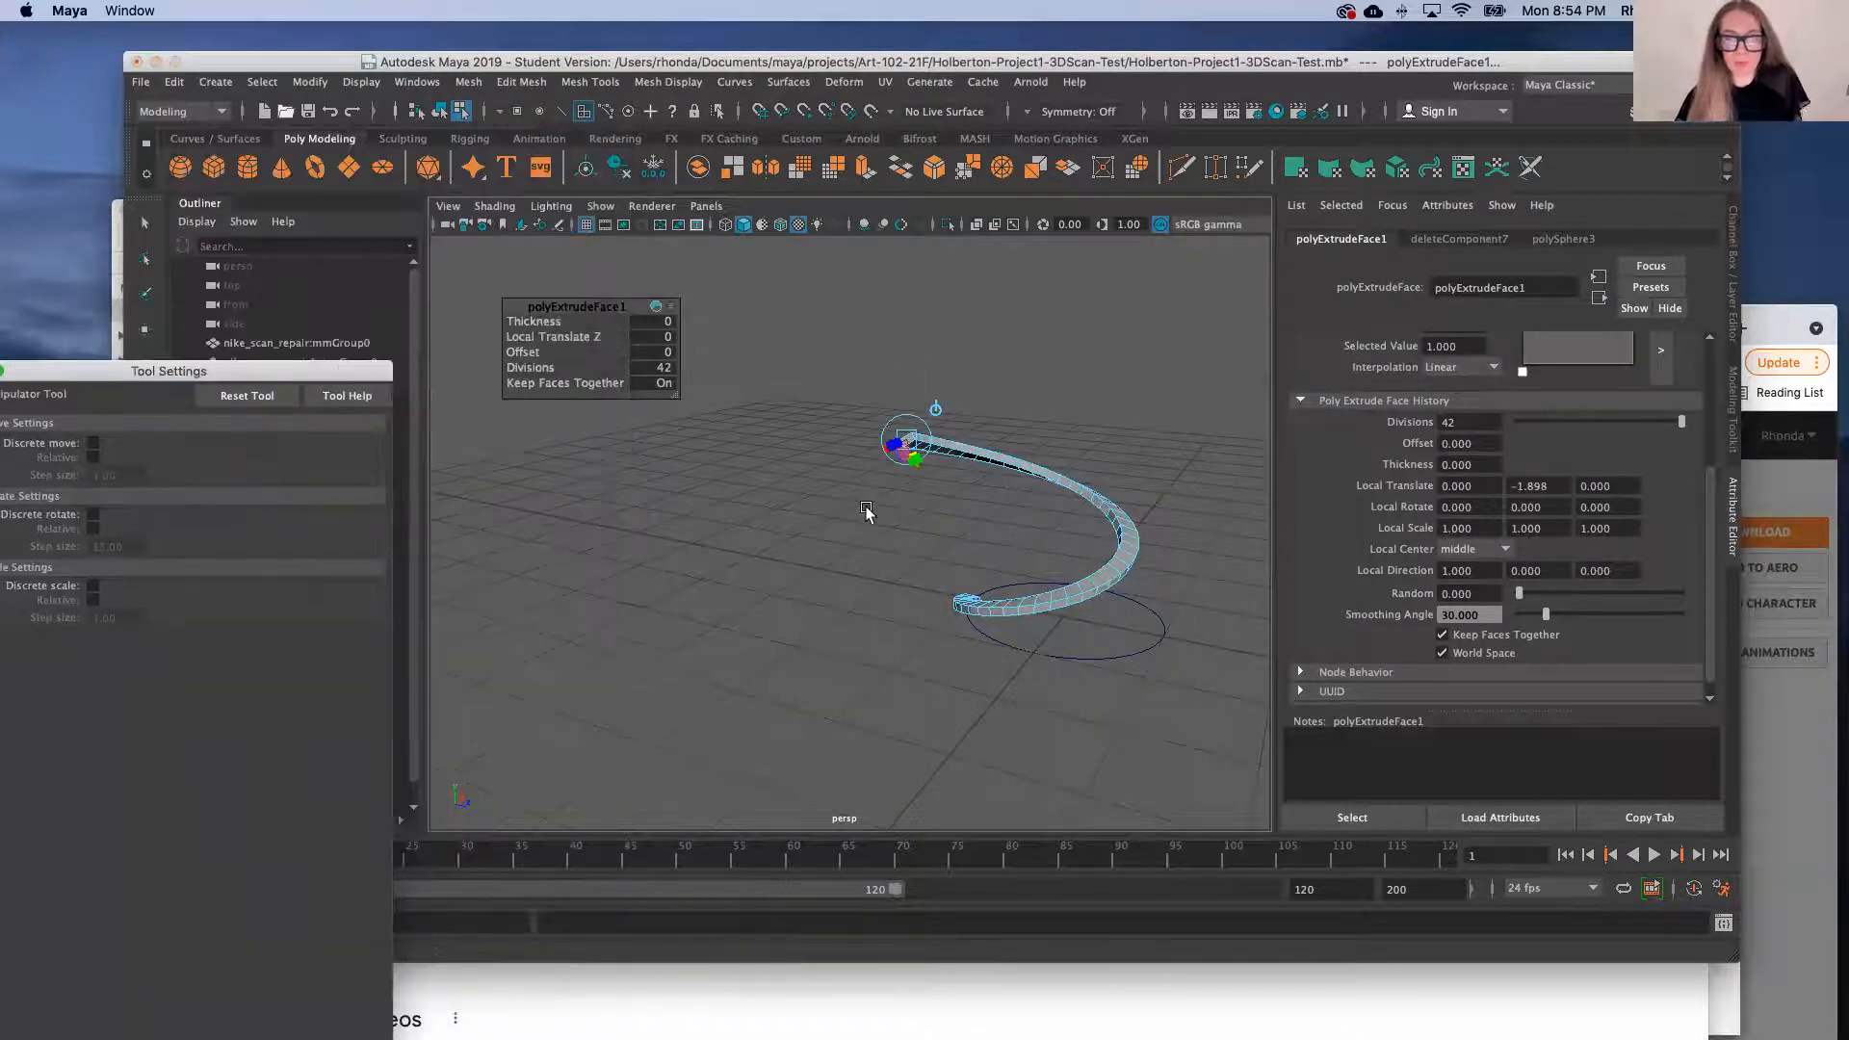
{"action": "scroll", "coordinate": [928, 474], "scroll_direction": "down", "scroll_amount": 2}
{"action": "scroll", "coordinate": [918, 465], "scroll_direction": "up", "scroll_amount": 4}
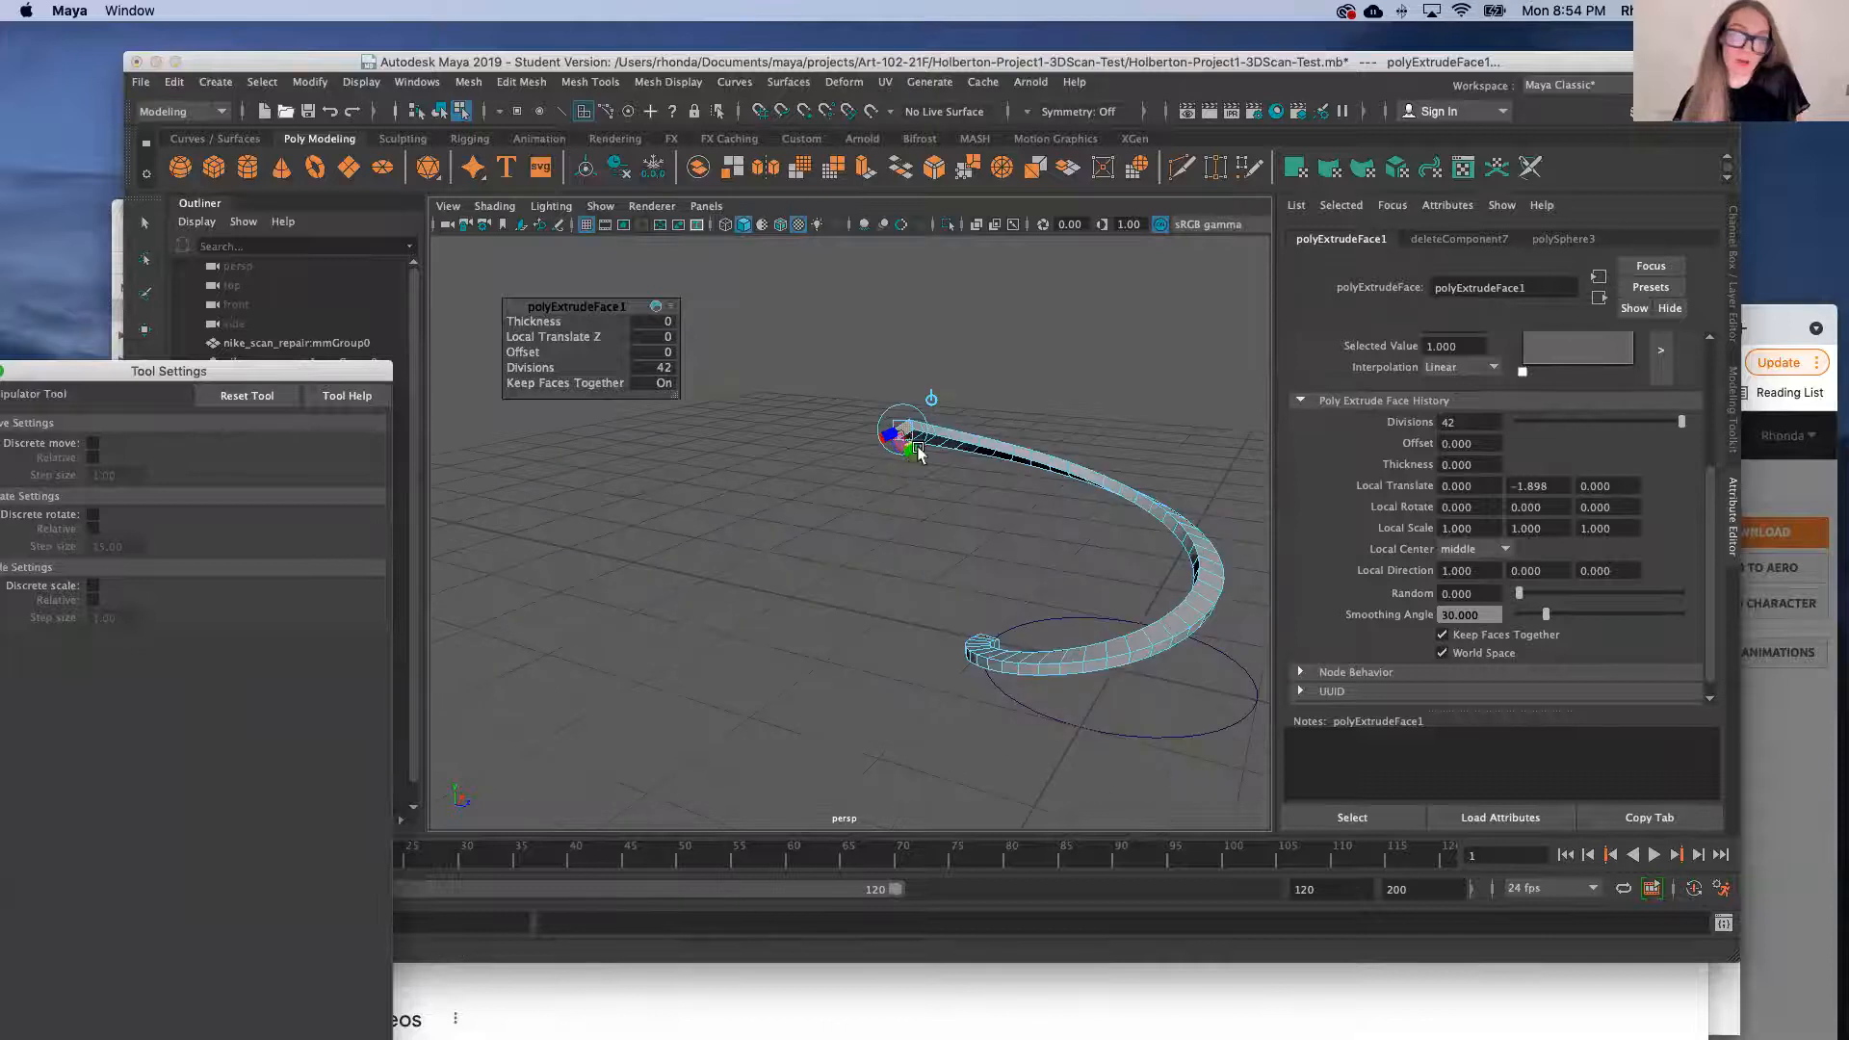
{"action": "left_click_drag", "start_coordinate": [539, 335], "coordinate": [528, 354]}
{"action": "left_click_drag", "start_coordinate": [212, 372], "coordinate": [192, 728]}
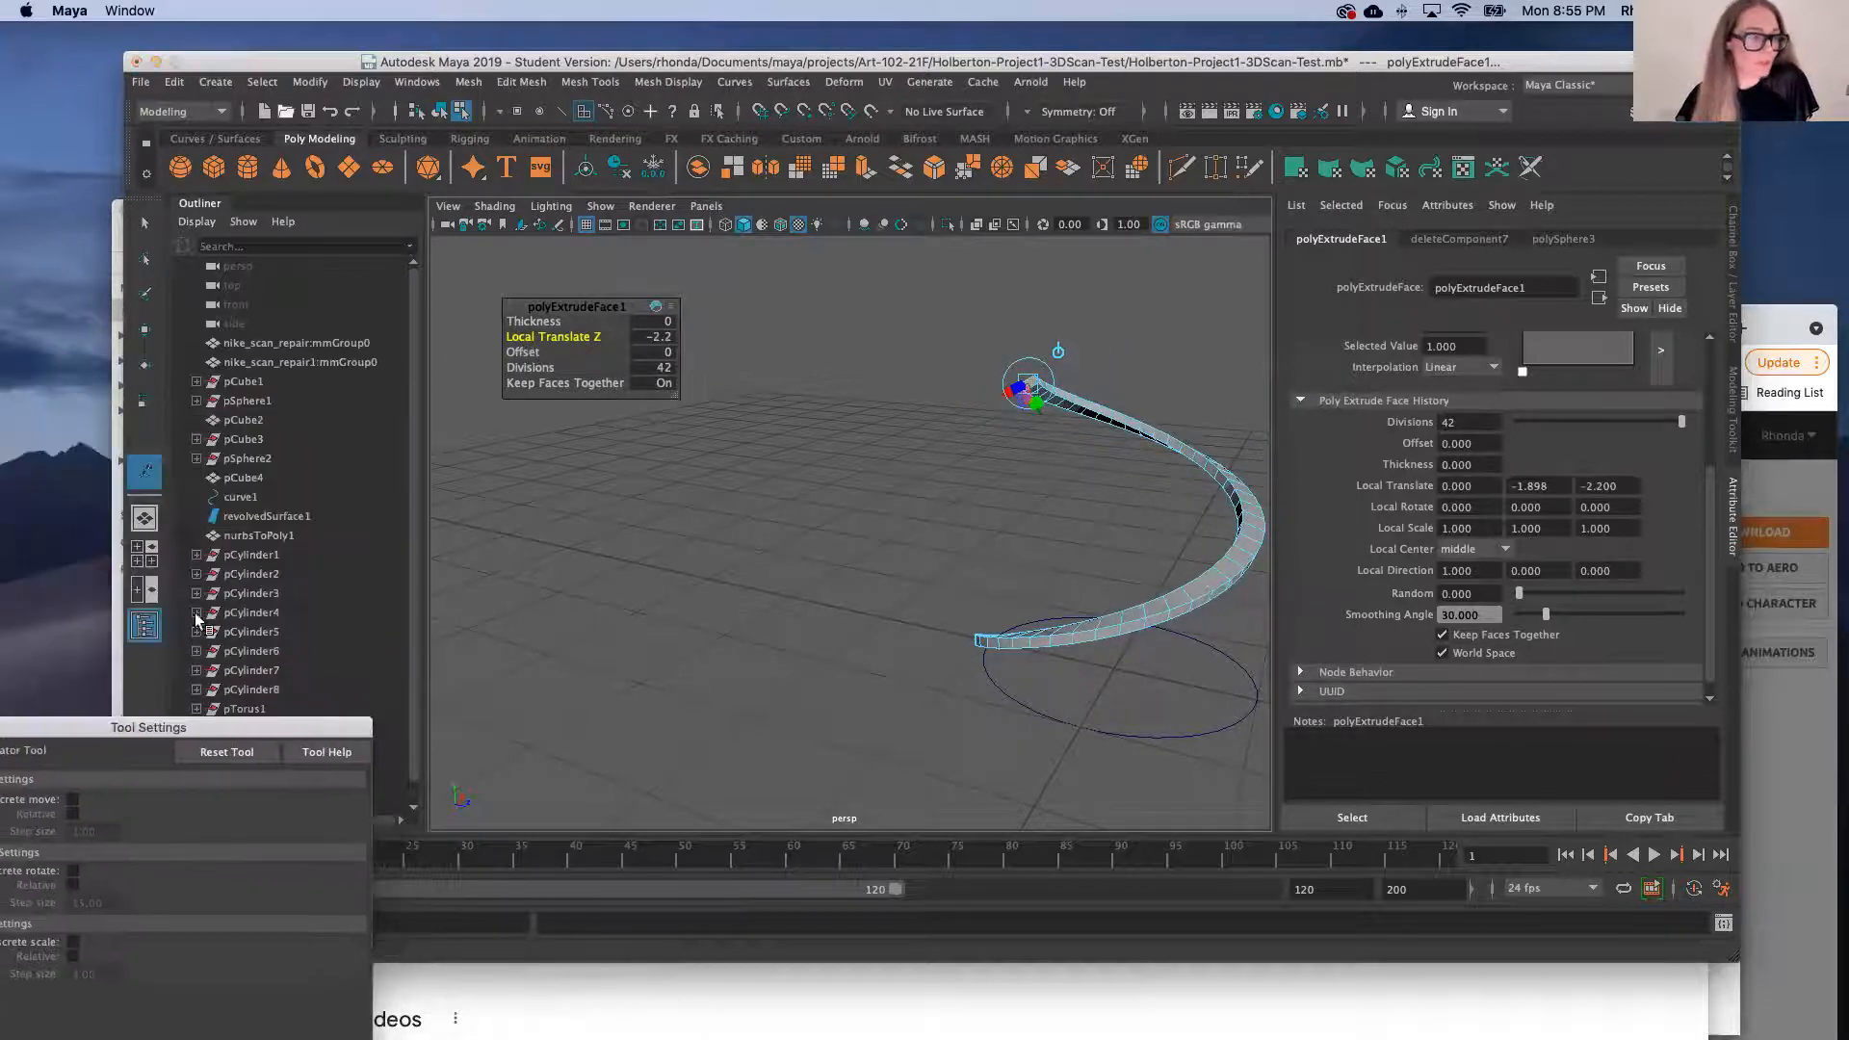
Switch to the four-view layout and set the extrusion's Local Translate Z to about 0.1
{"action": "left_click", "coordinate": [144, 554]}
{"action": "scroll", "coordinate": [790, 430], "scroll_direction": "down", "scroll_amount": 4}
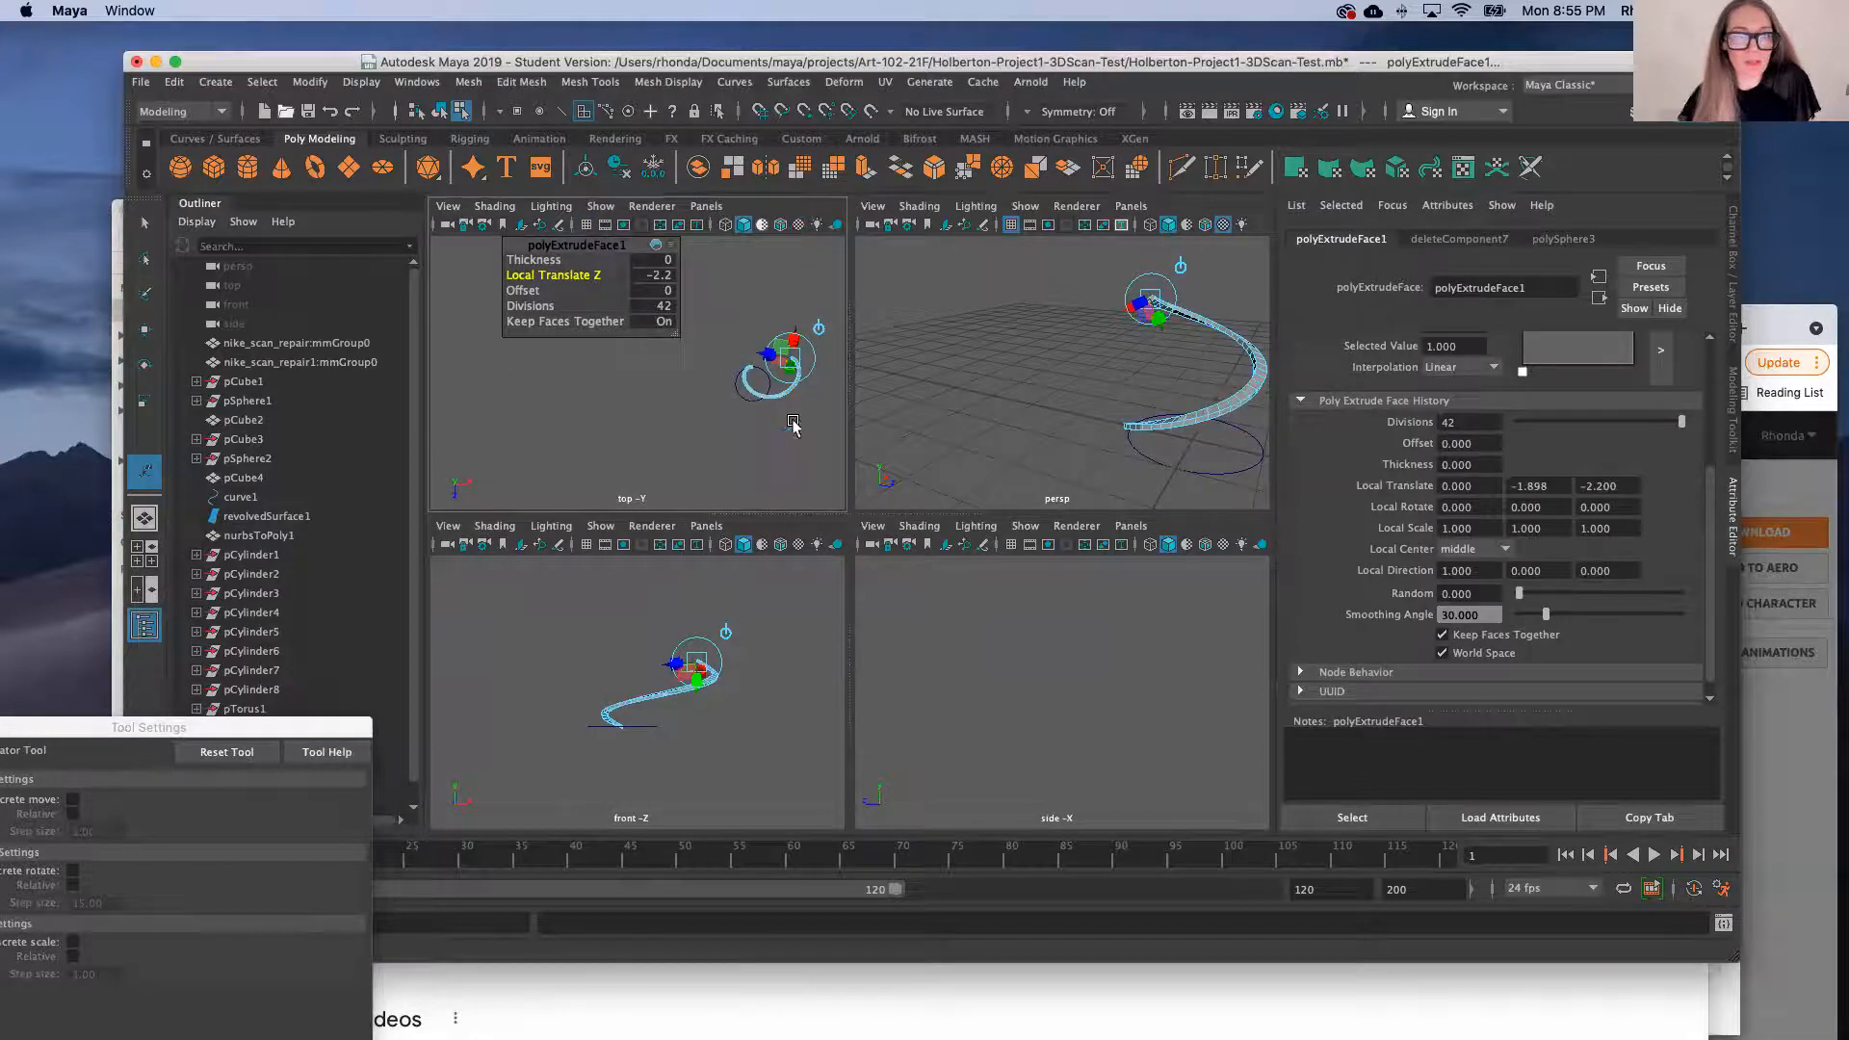
{"action": "scroll", "coordinate": [800, 369], "scroll_direction": "up", "scroll_amount": 8}
{"action": "left_click_drag", "start_coordinate": [557, 274], "coordinate": [579, 290]}
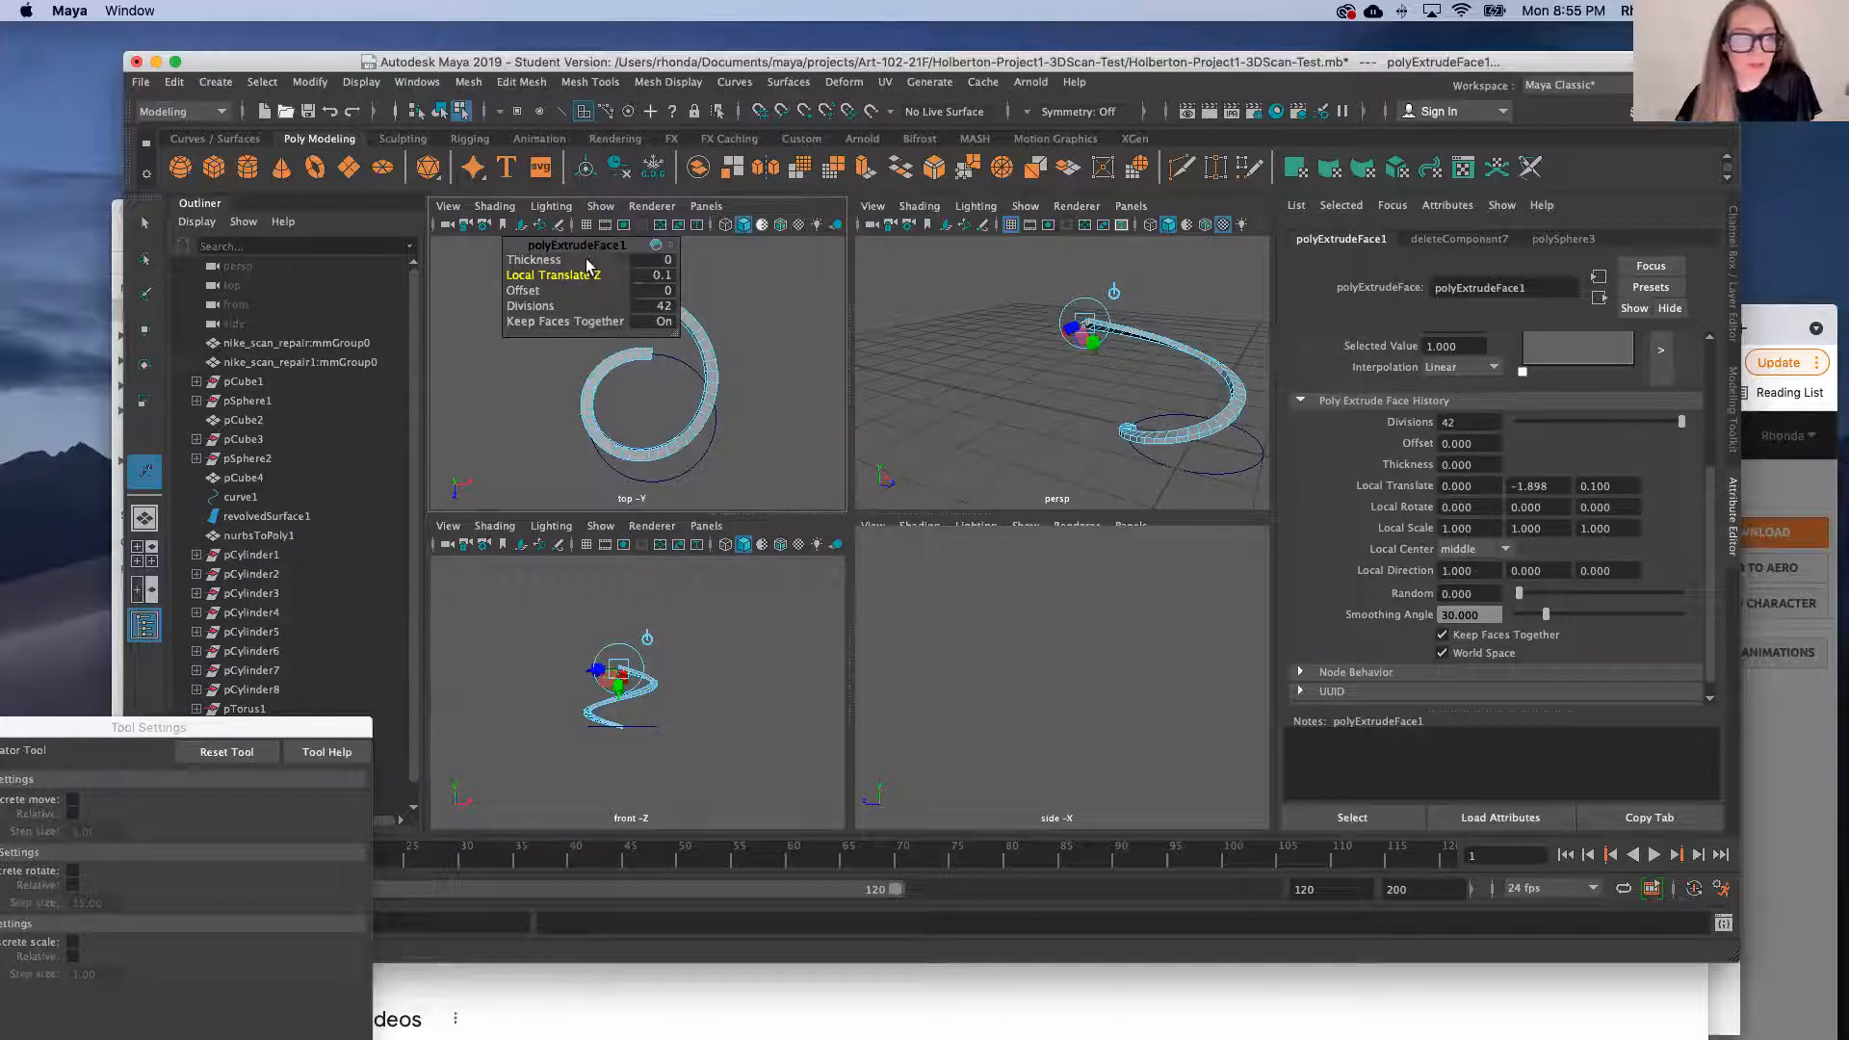
Try shifting the spiral's end toward the circle in the top view, and undo it
{"action": "left_click_drag", "start_coordinate": [598, 246], "coordinate": [748, 392]}
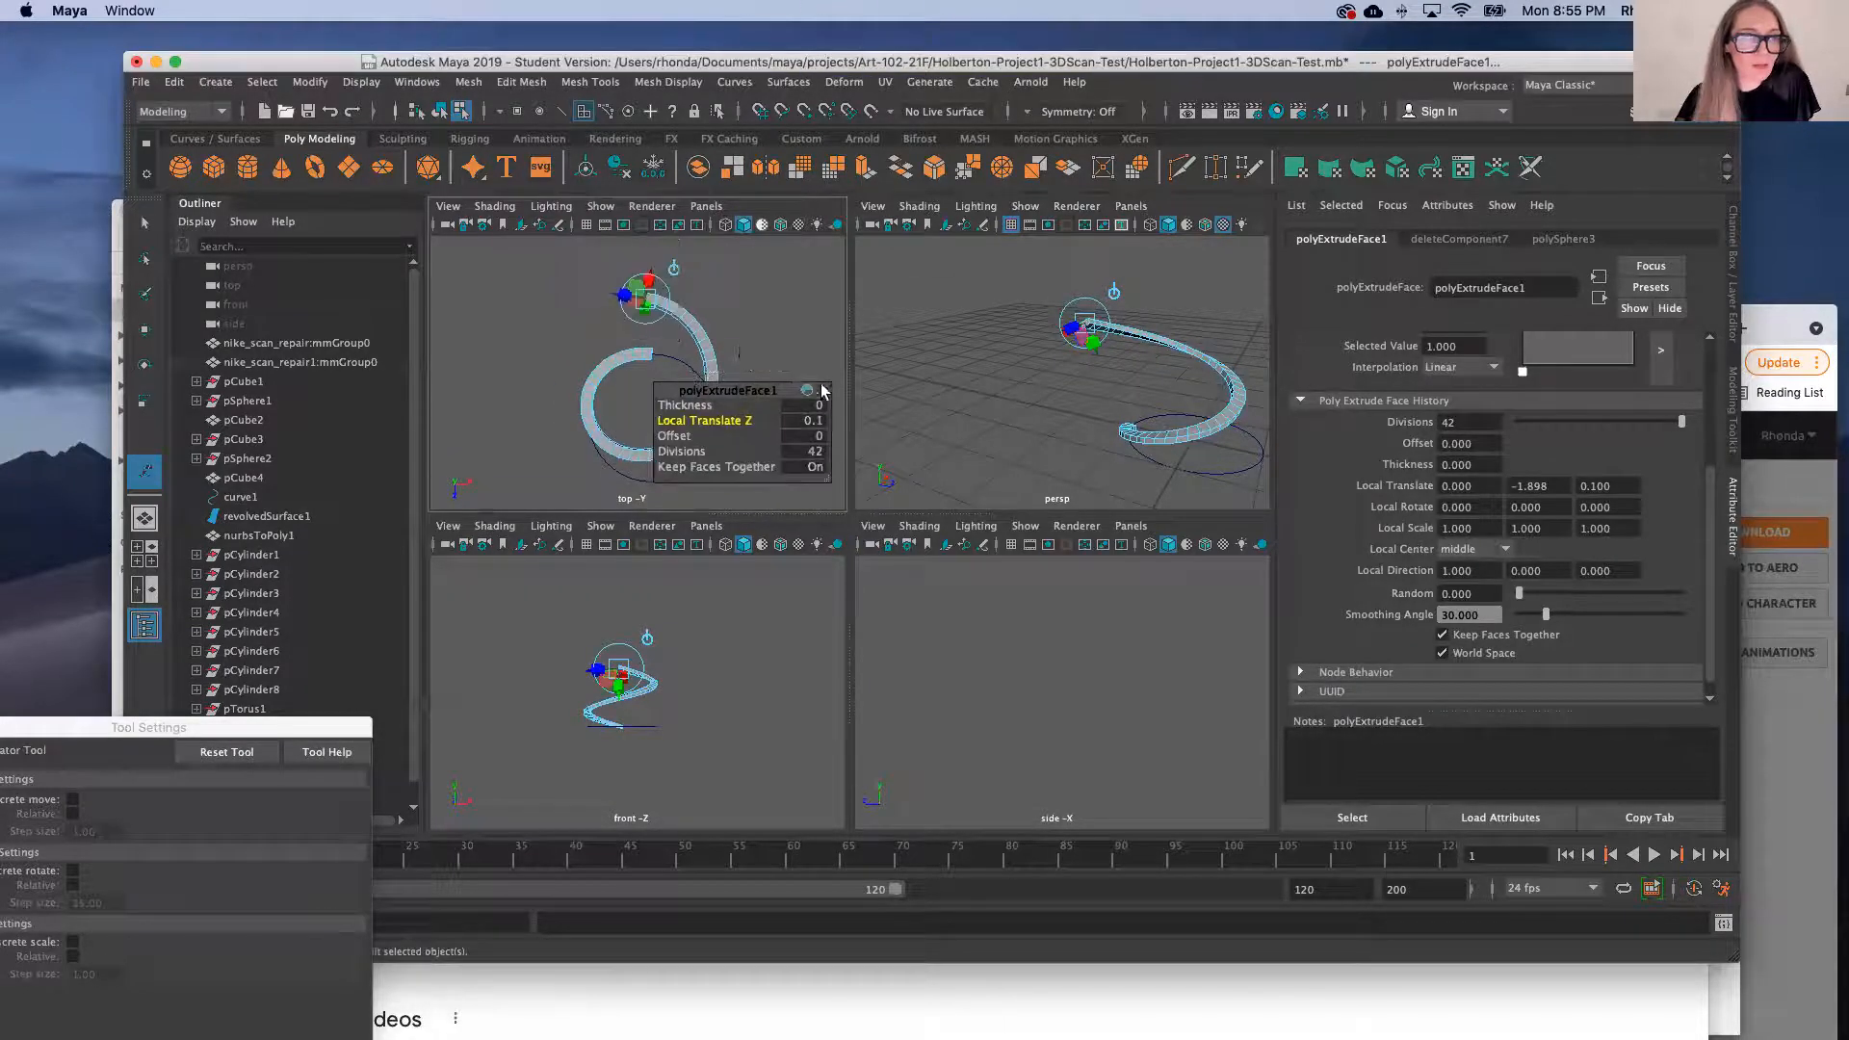
{"action": "left_click_drag", "start_coordinate": [648, 279], "coordinate": [643, 416]}
{"action": "key", "text": "ctrl+z"}
{"action": "key", "text": "ctrl+z"}
{"action": "key", "text": "ctrl+z"}
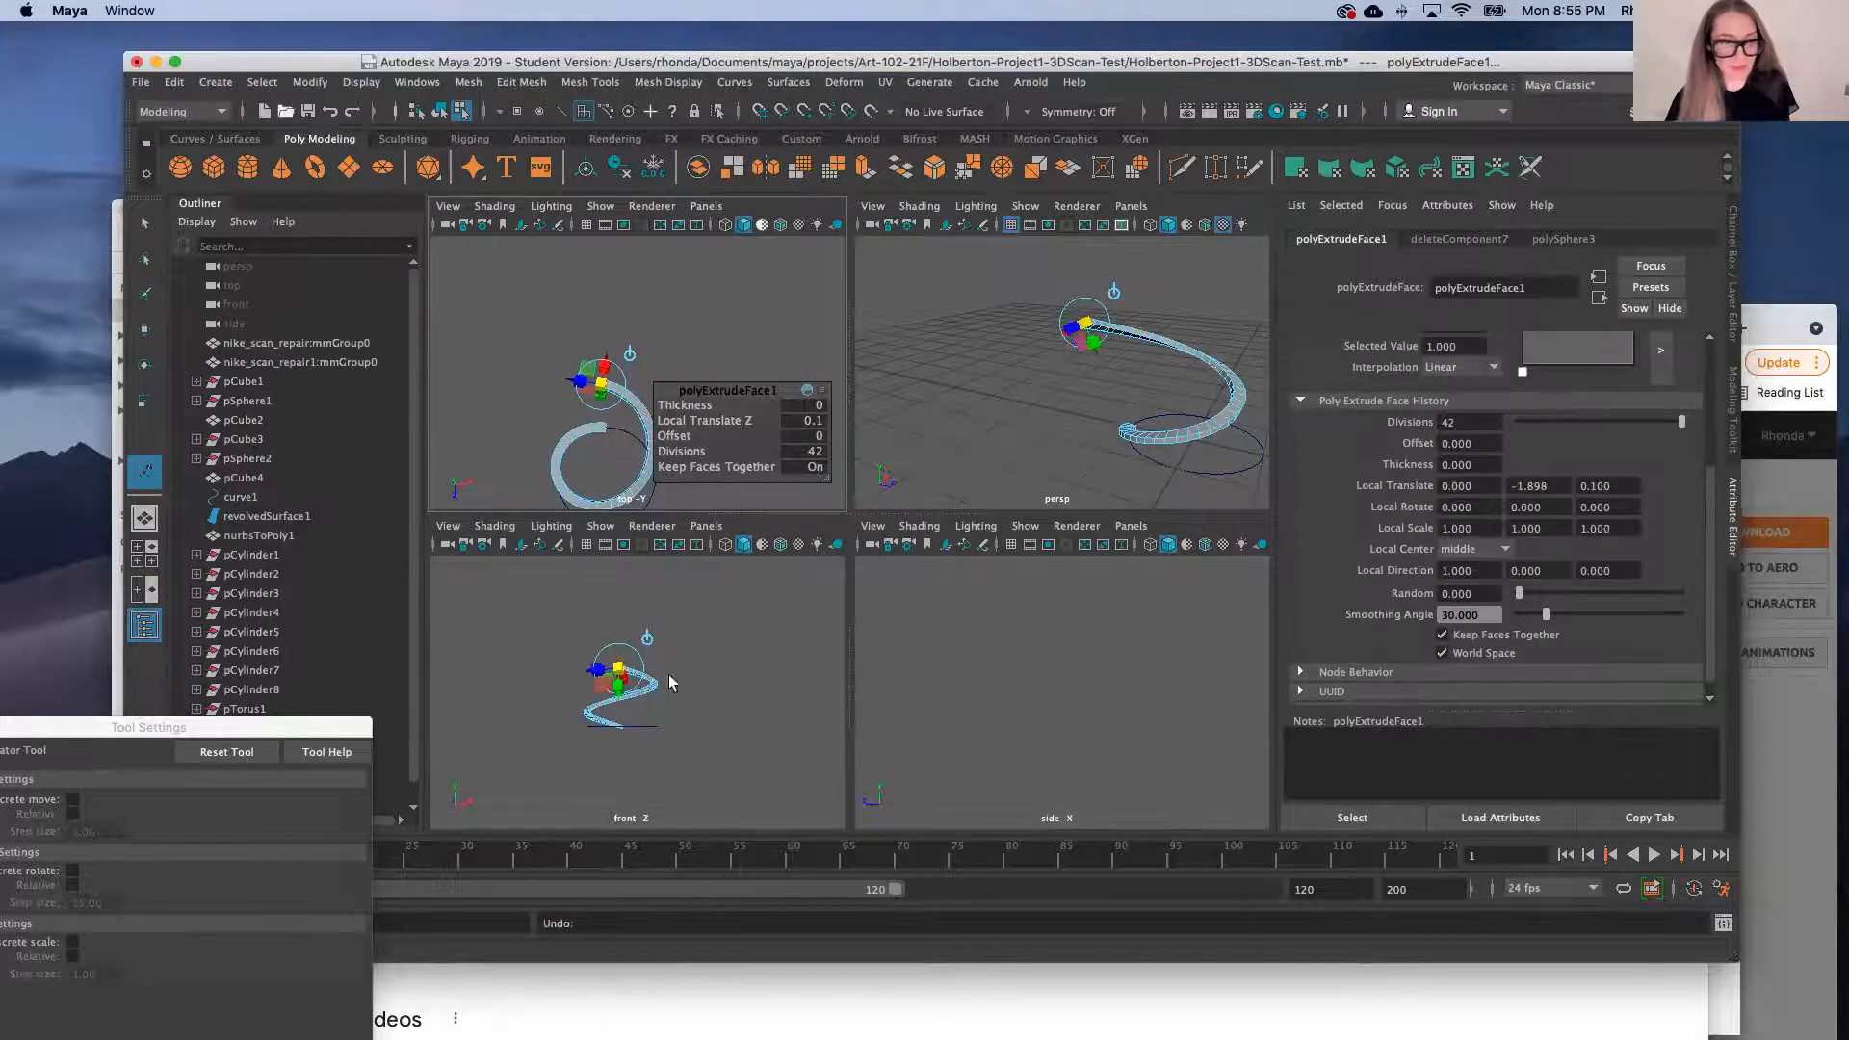
Align the spiral's end with its start as seen from above, using local translations of about X -0.96 and Z -0.096
{"action": "left_click_drag", "start_coordinate": [1064, 339], "coordinate": [1086, 403], "text": "alt"}
{"action": "scroll", "coordinate": [1064, 364], "scroll_direction": "up", "scroll_amount": 10}
{"action": "scroll", "coordinate": [1064, 364], "scroll_direction": "down", "scroll_amount": 5}
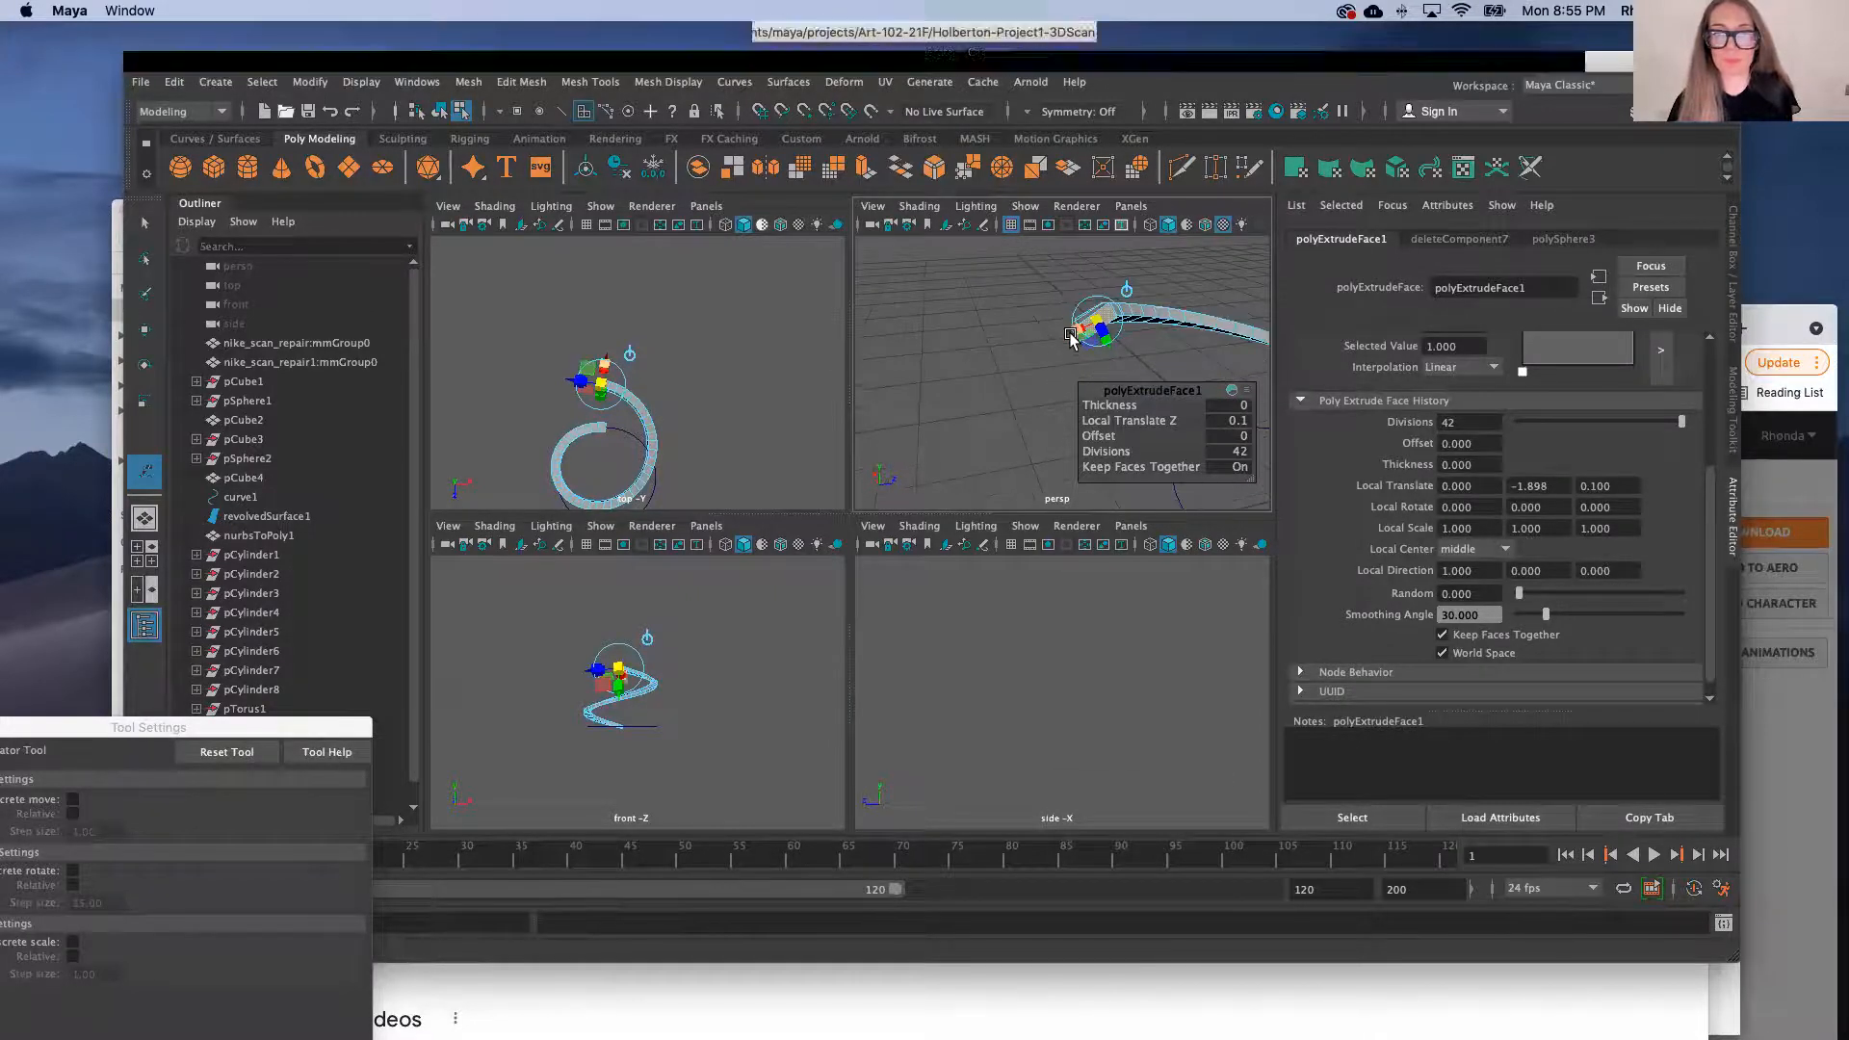
{"action": "left_click_drag", "start_coordinate": [1067, 339], "coordinate": [1296, 328]}
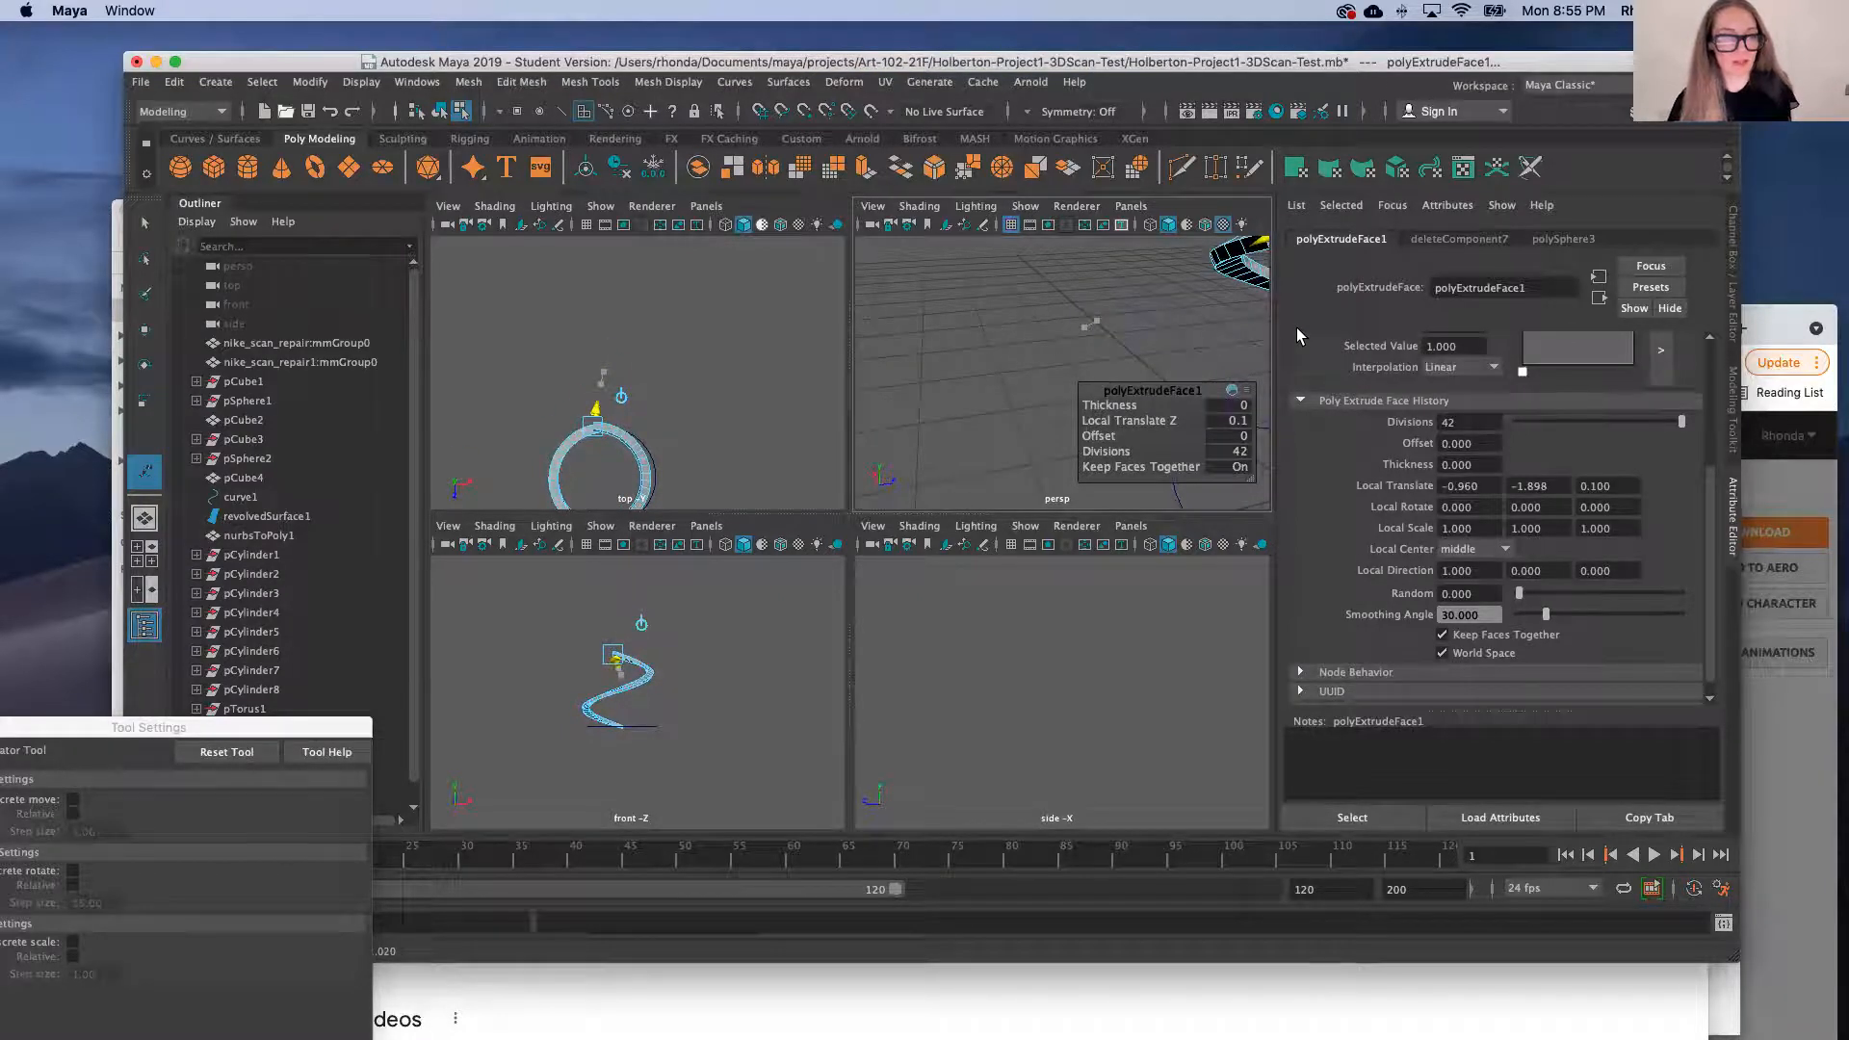
{"action": "left_click_drag", "start_coordinate": [562, 430], "coordinate": [571, 427]}
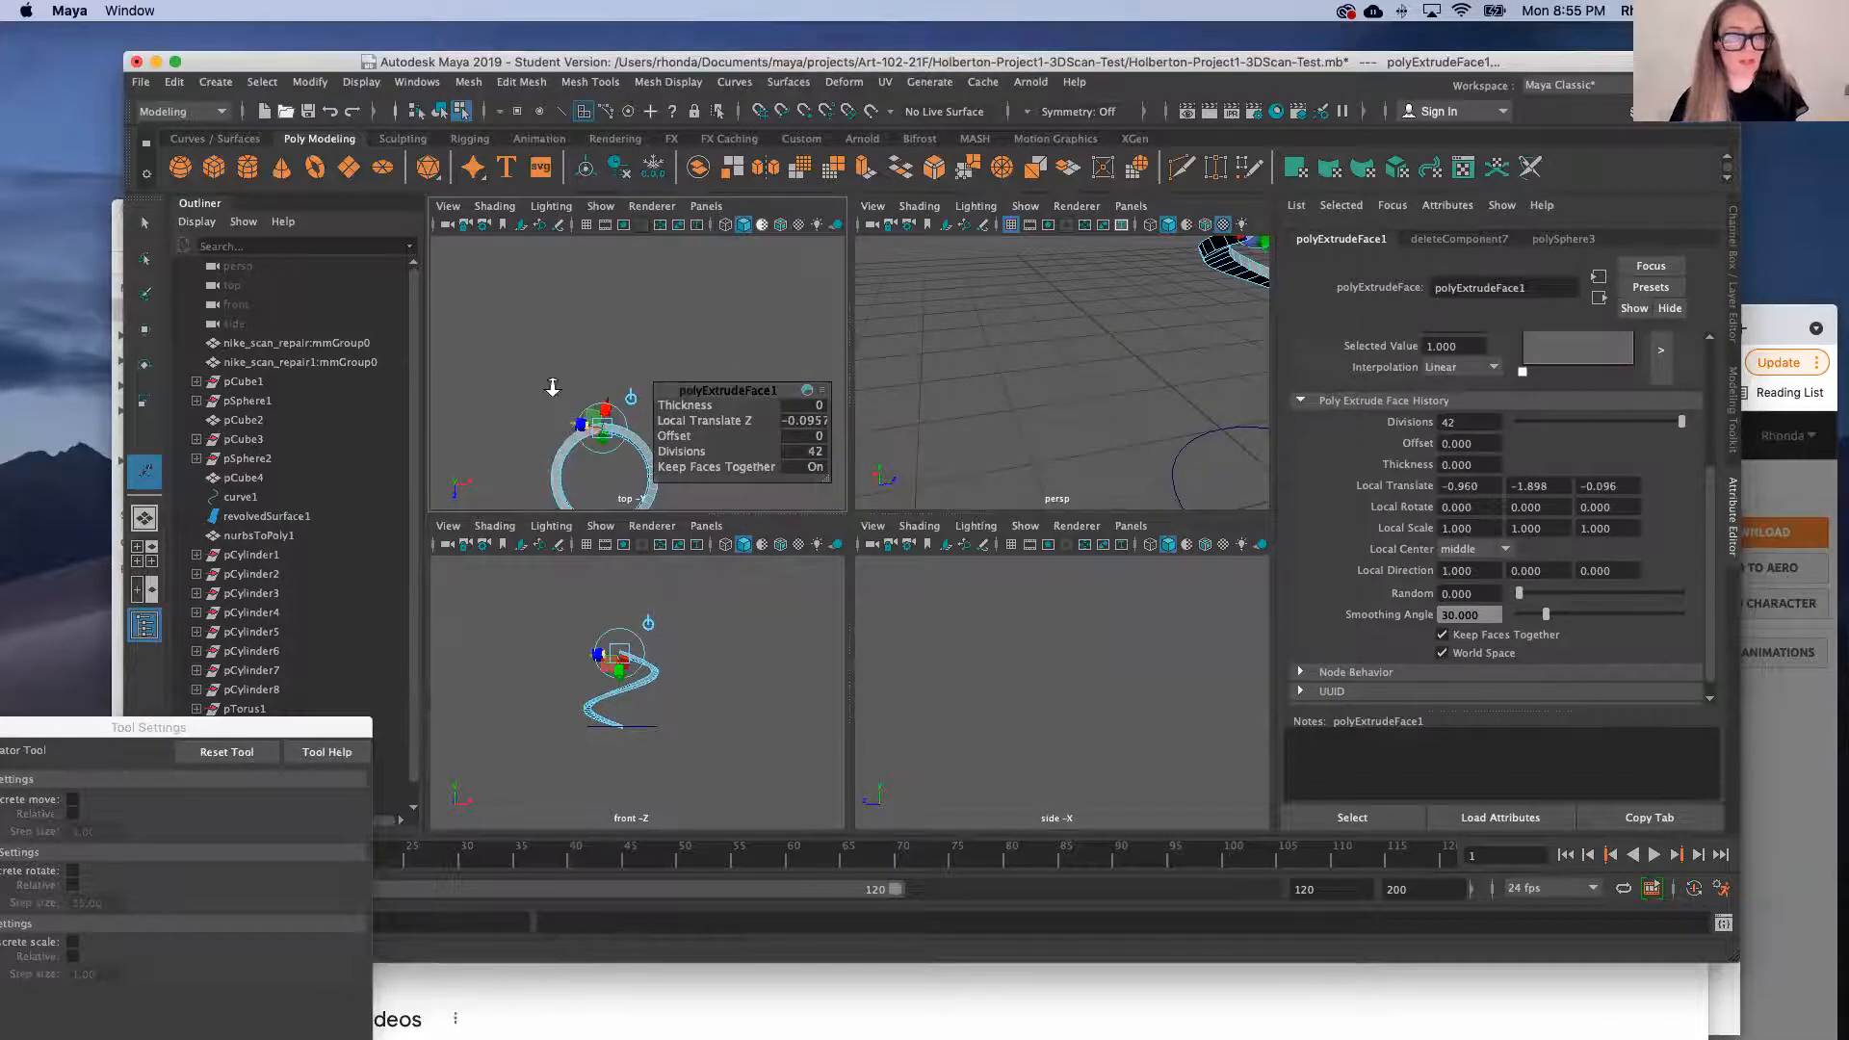
{"action": "scroll", "coordinate": [552, 390], "scroll_direction": "down", "scroll_amount": 5}
{"action": "scroll", "coordinate": [563, 405], "scroll_direction": "up", "scroll_amount": 8}
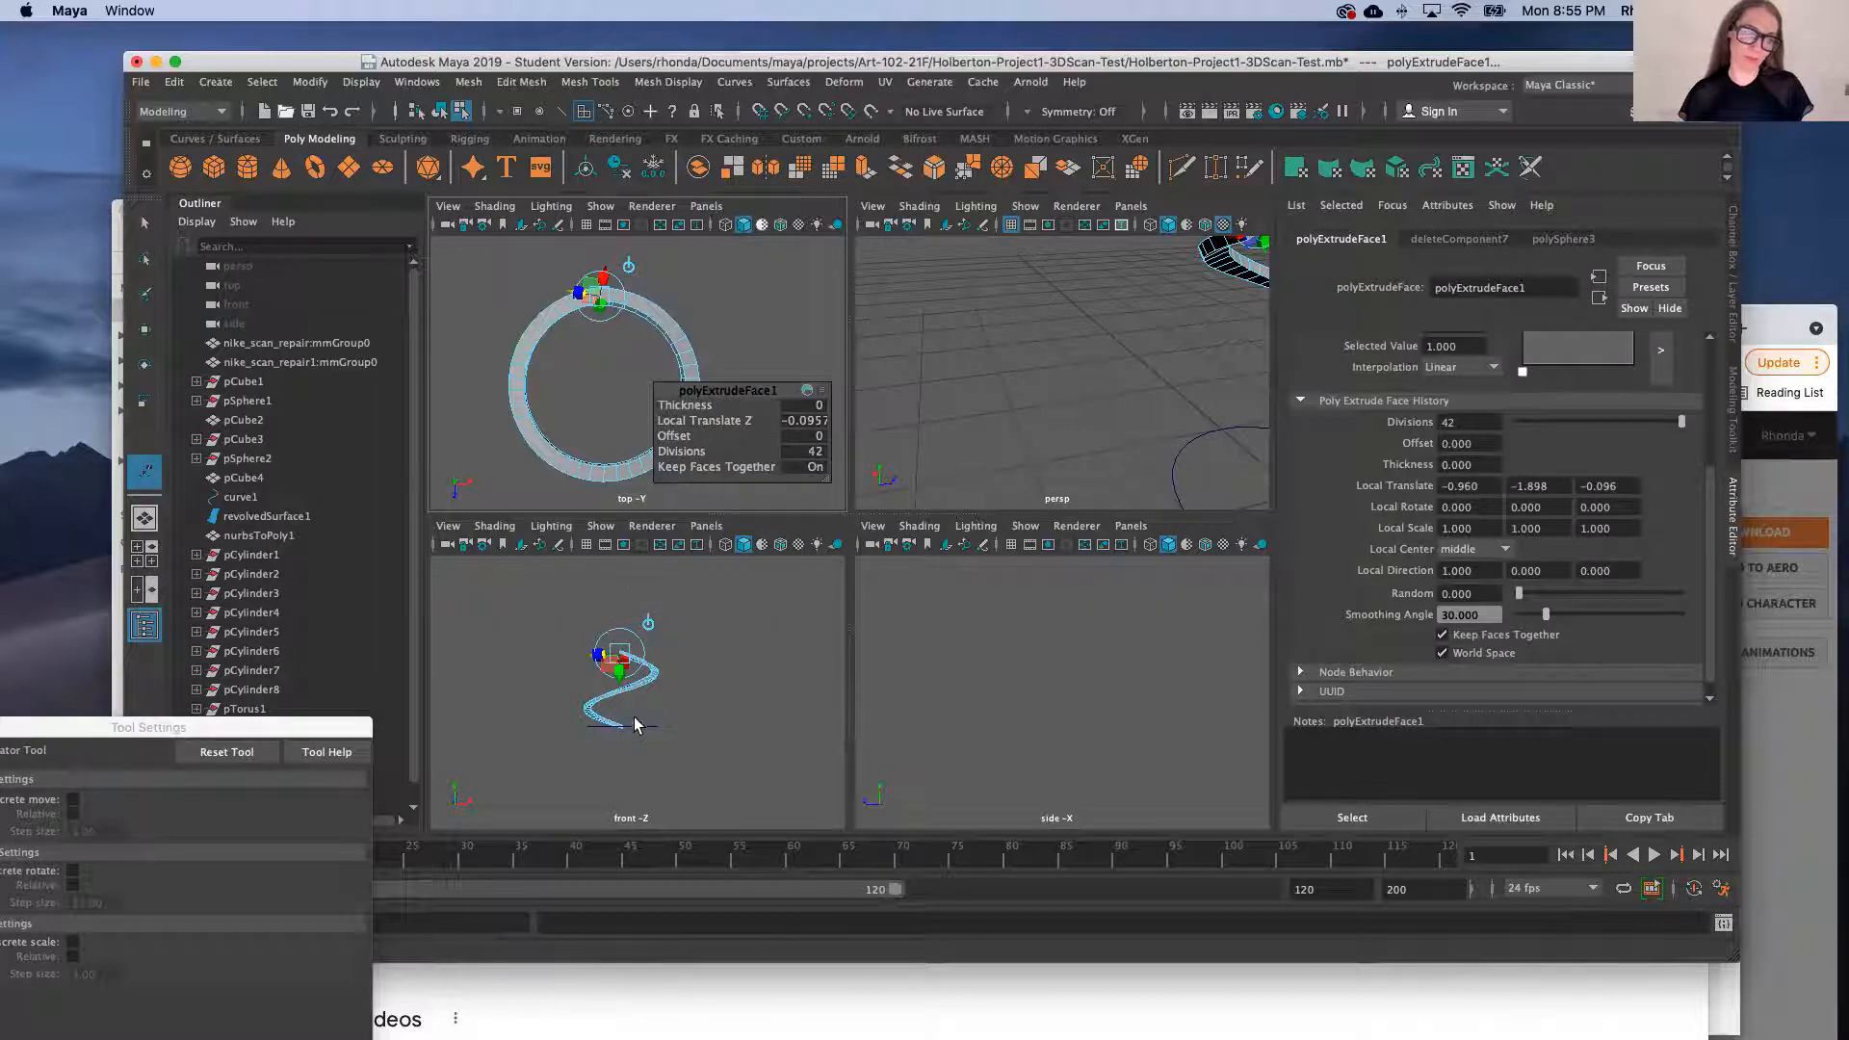
Try lowering the spiral's end in the front view, and undo it
{"action": "left_click_drag", "start_coordinate": [619, 682], "coordinate": [620, 716]}
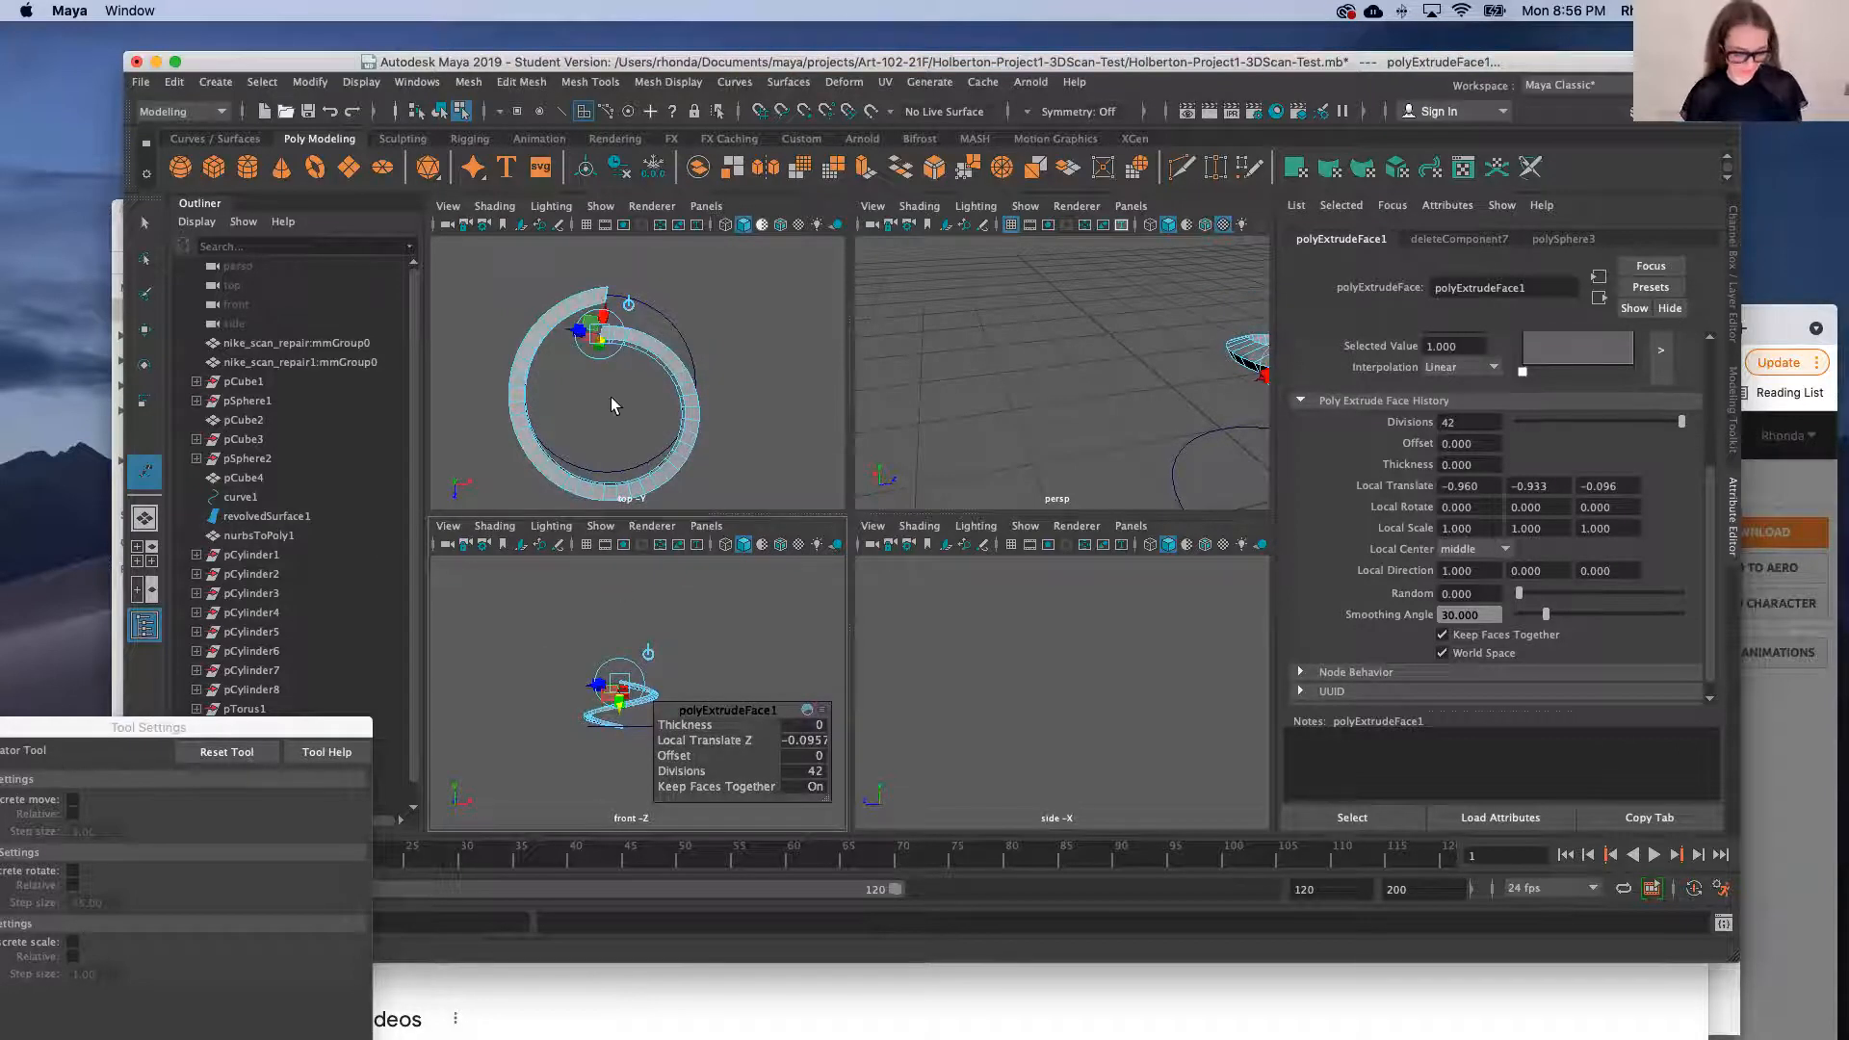
{"action": "key", "text": "ctrl+z"}
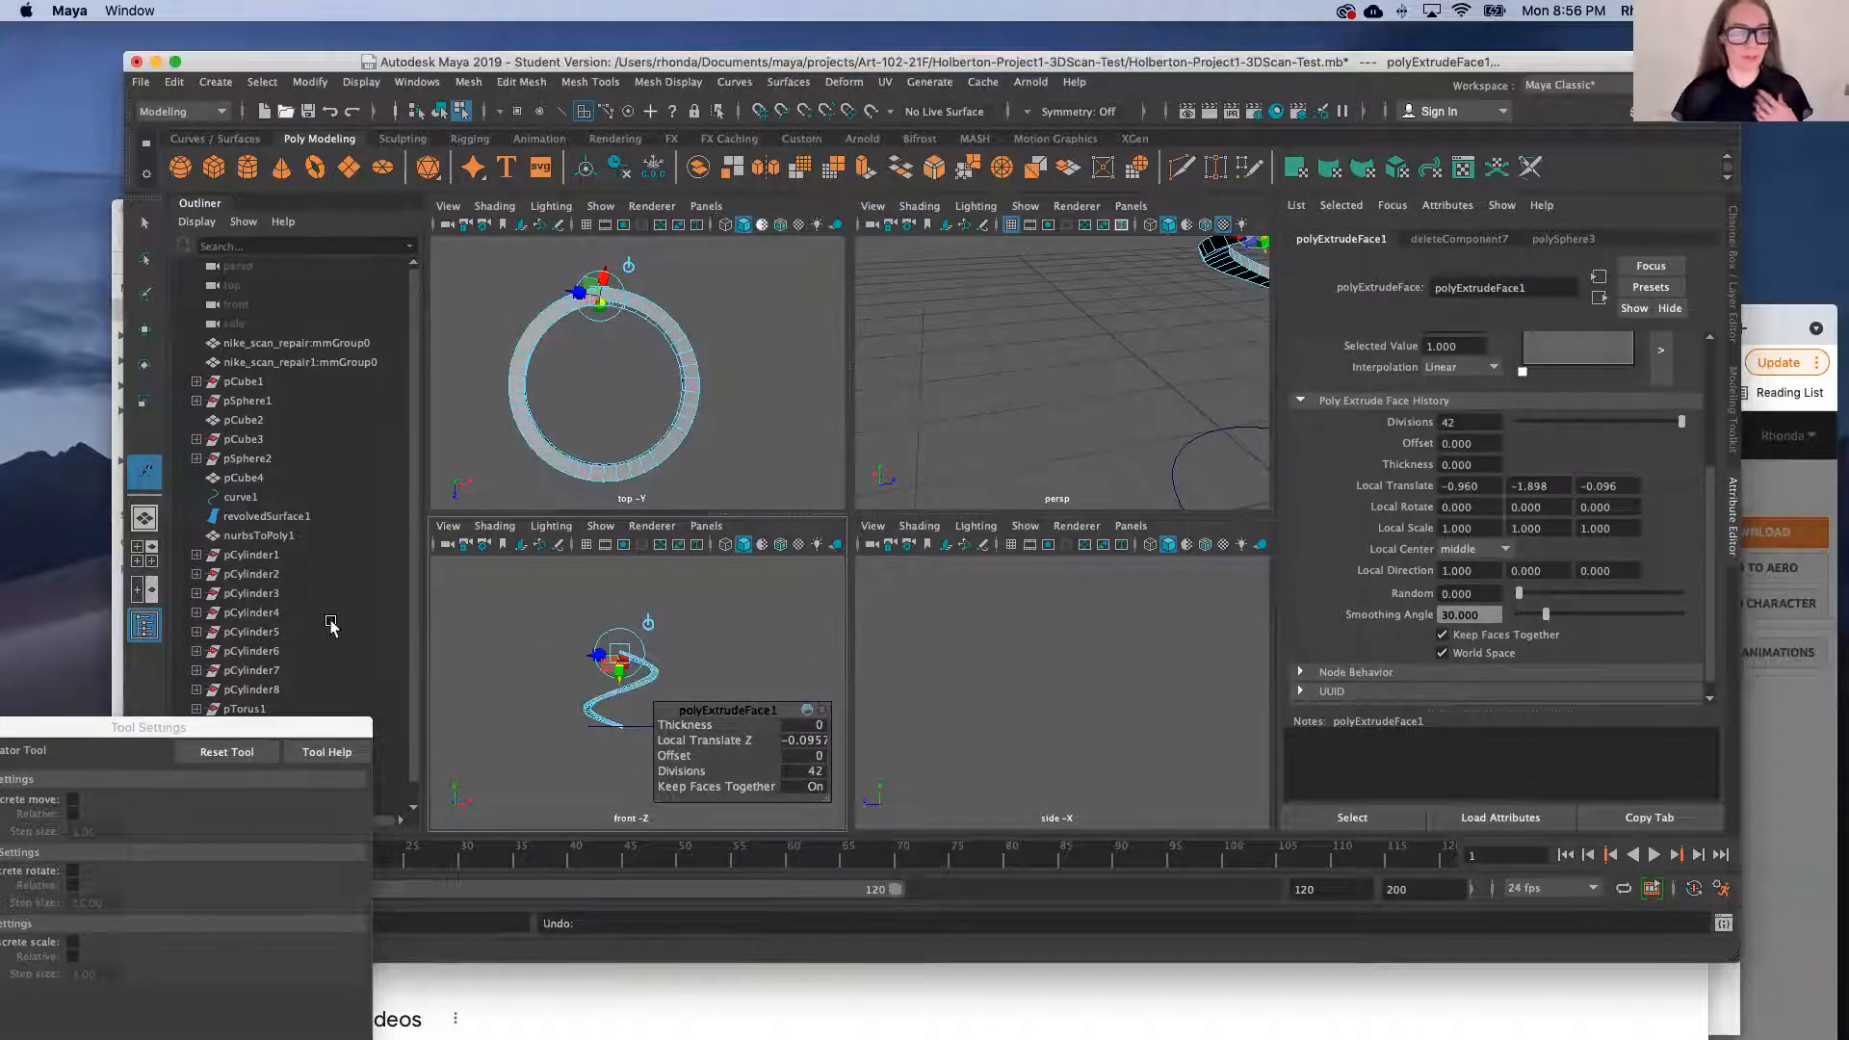
Close the tool settings and return the spiral to object mode with the Select Tool
{"action": "left_click_drag", "start_coordinate": [262, 726], "coordinate": [422, 574]}
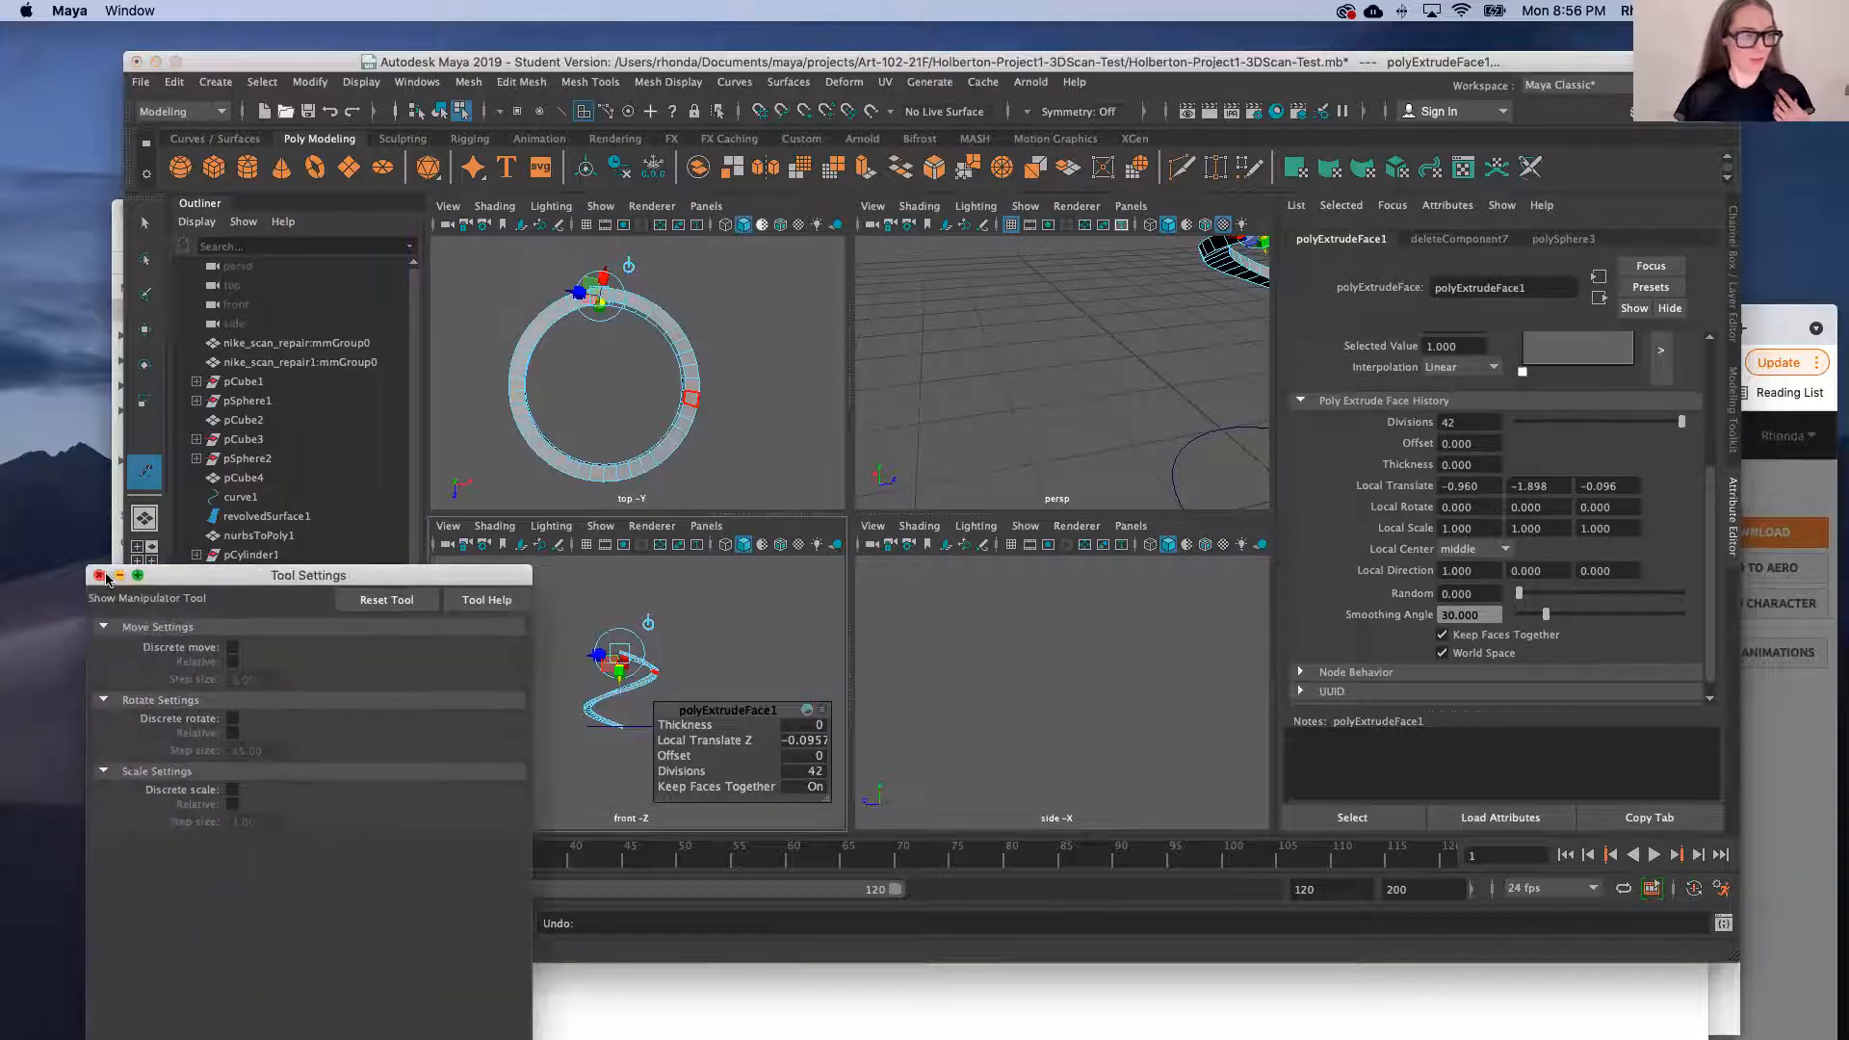
{"action": "left_click", "coordinate": [101, 576]}
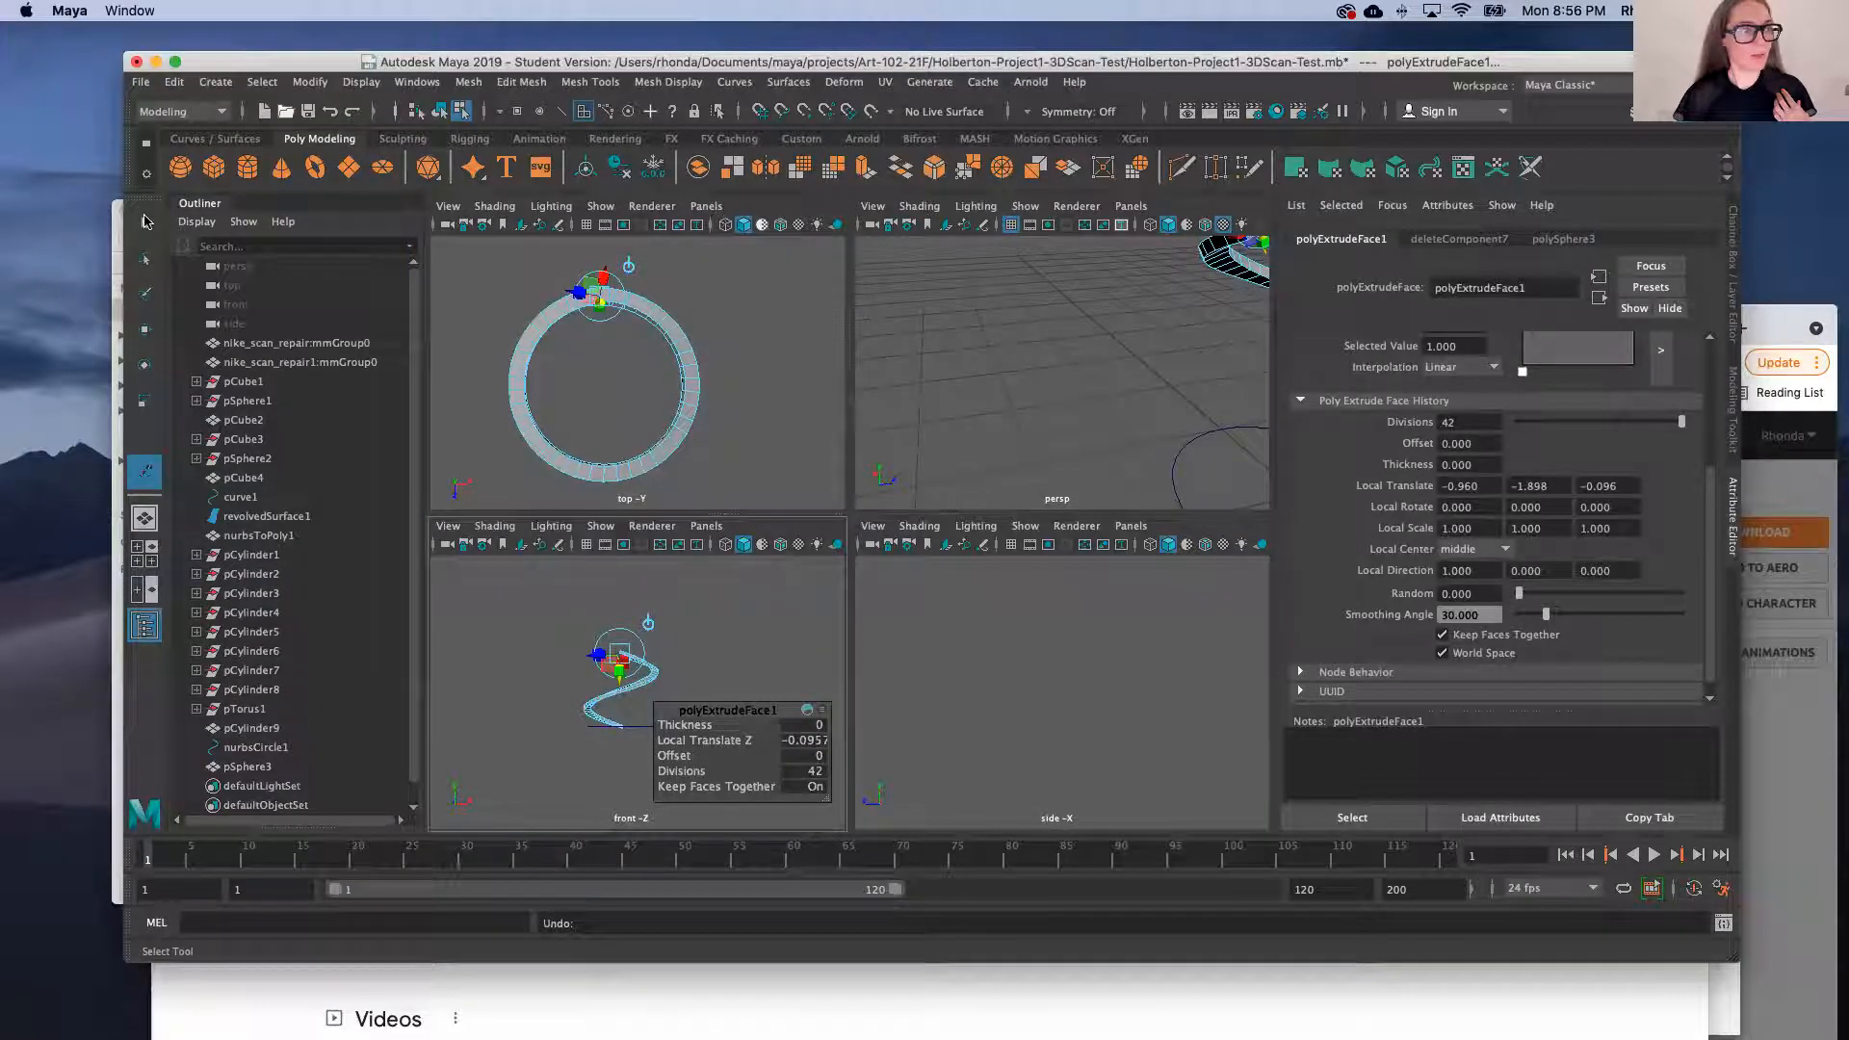
{"action": "key", "text": "q"}
{"action": "right_click_drag", "start_coordinate": [790, 406], "coordinate": [861, 369]}
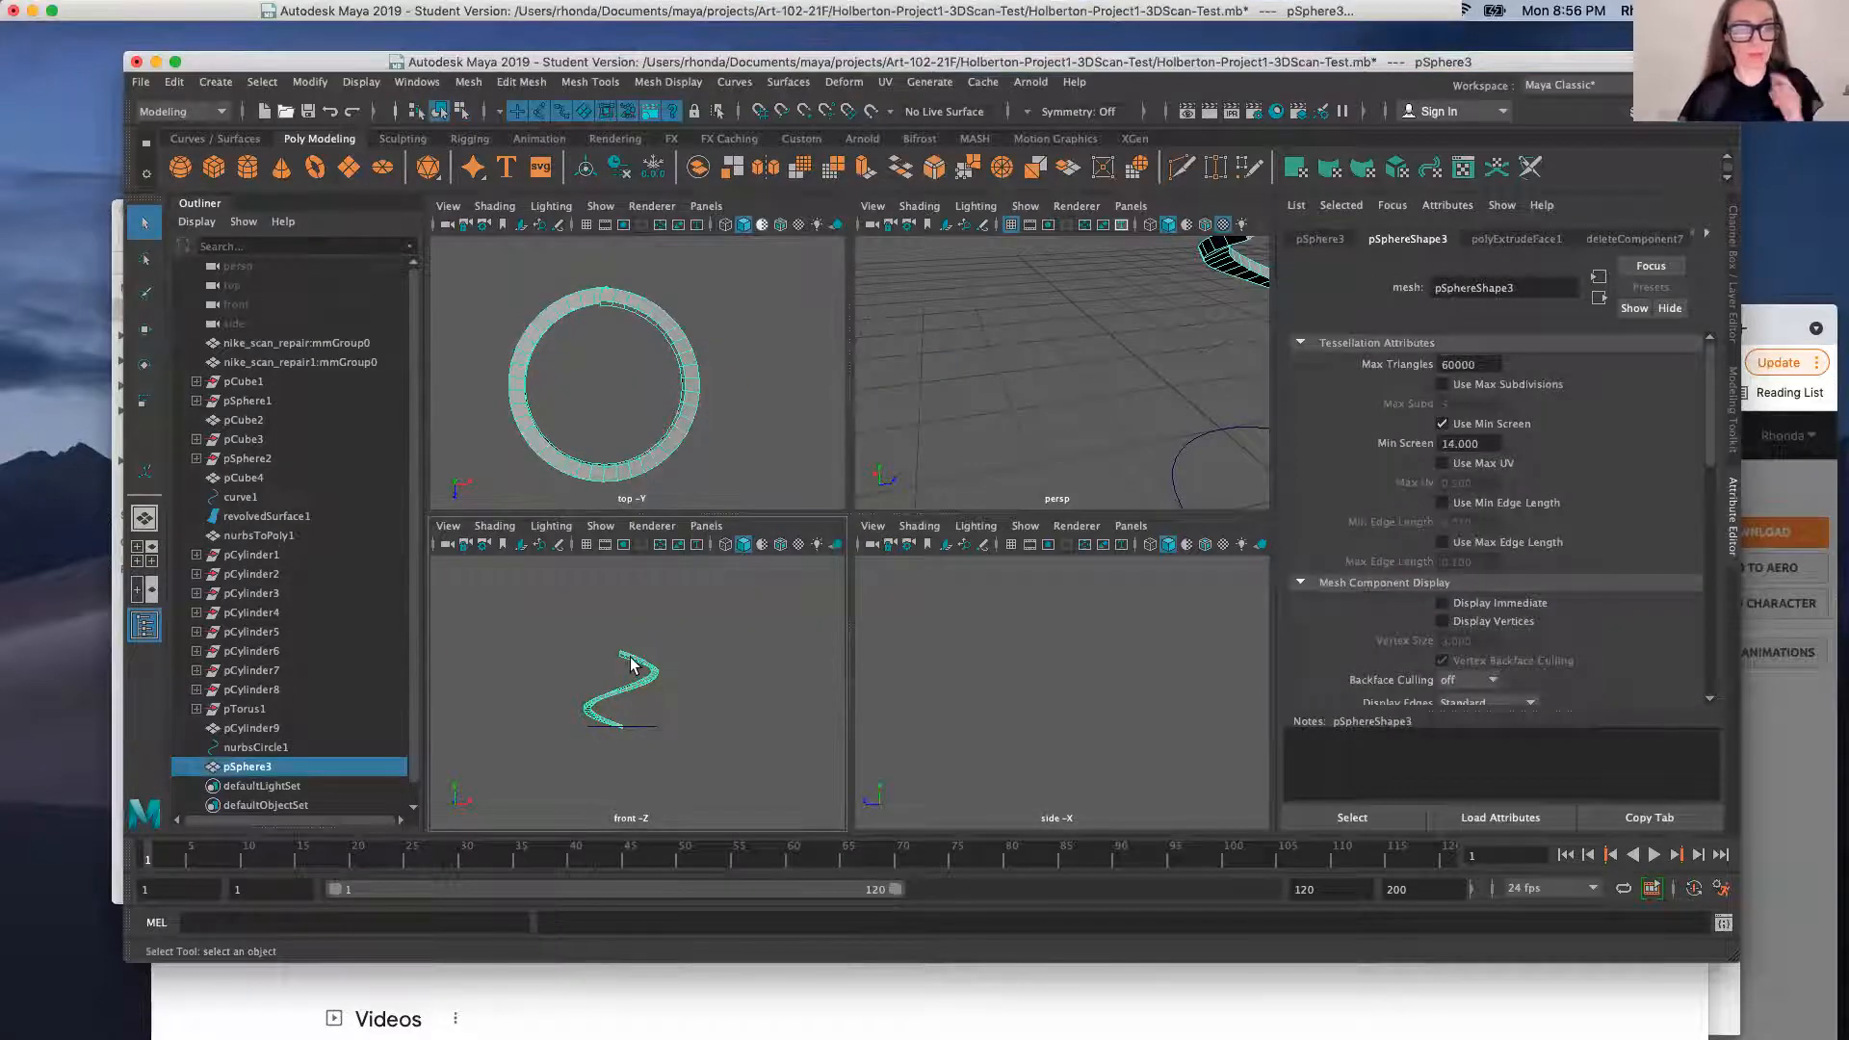
Duplicate the spiral and raise the copy to about Y 2.16 so it continues from the original's upper end
{"action": "scroll", "coordinate": [707, 709], "scroll_direction": "down", "scroll_amount": 7}
{"action": "scroll", "coordinate": [661, 653], "scroll_direction": "up", "scroll_amount": 5}
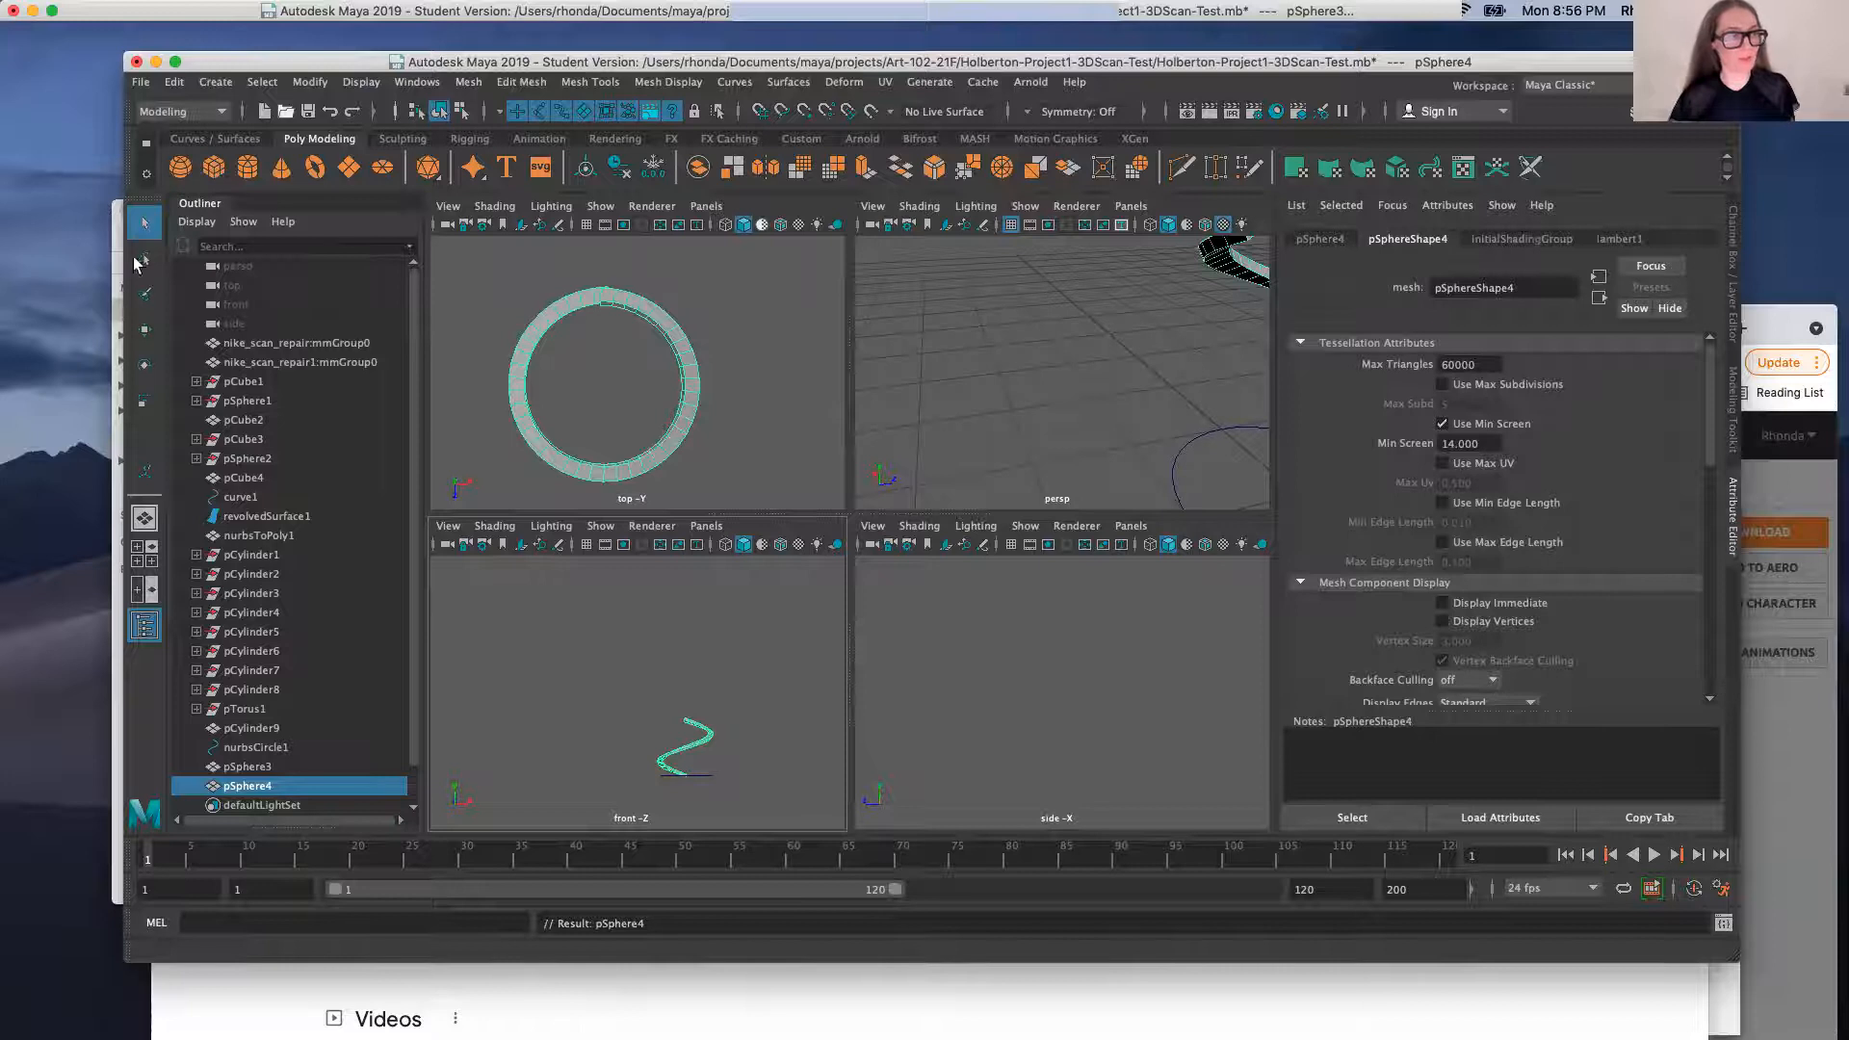
{"action": "left_click", "coordinate": [147, 330]}
{"action": "left_click_drag", "start_coordinate": [708, 748], "coordinate": [697, 696]}
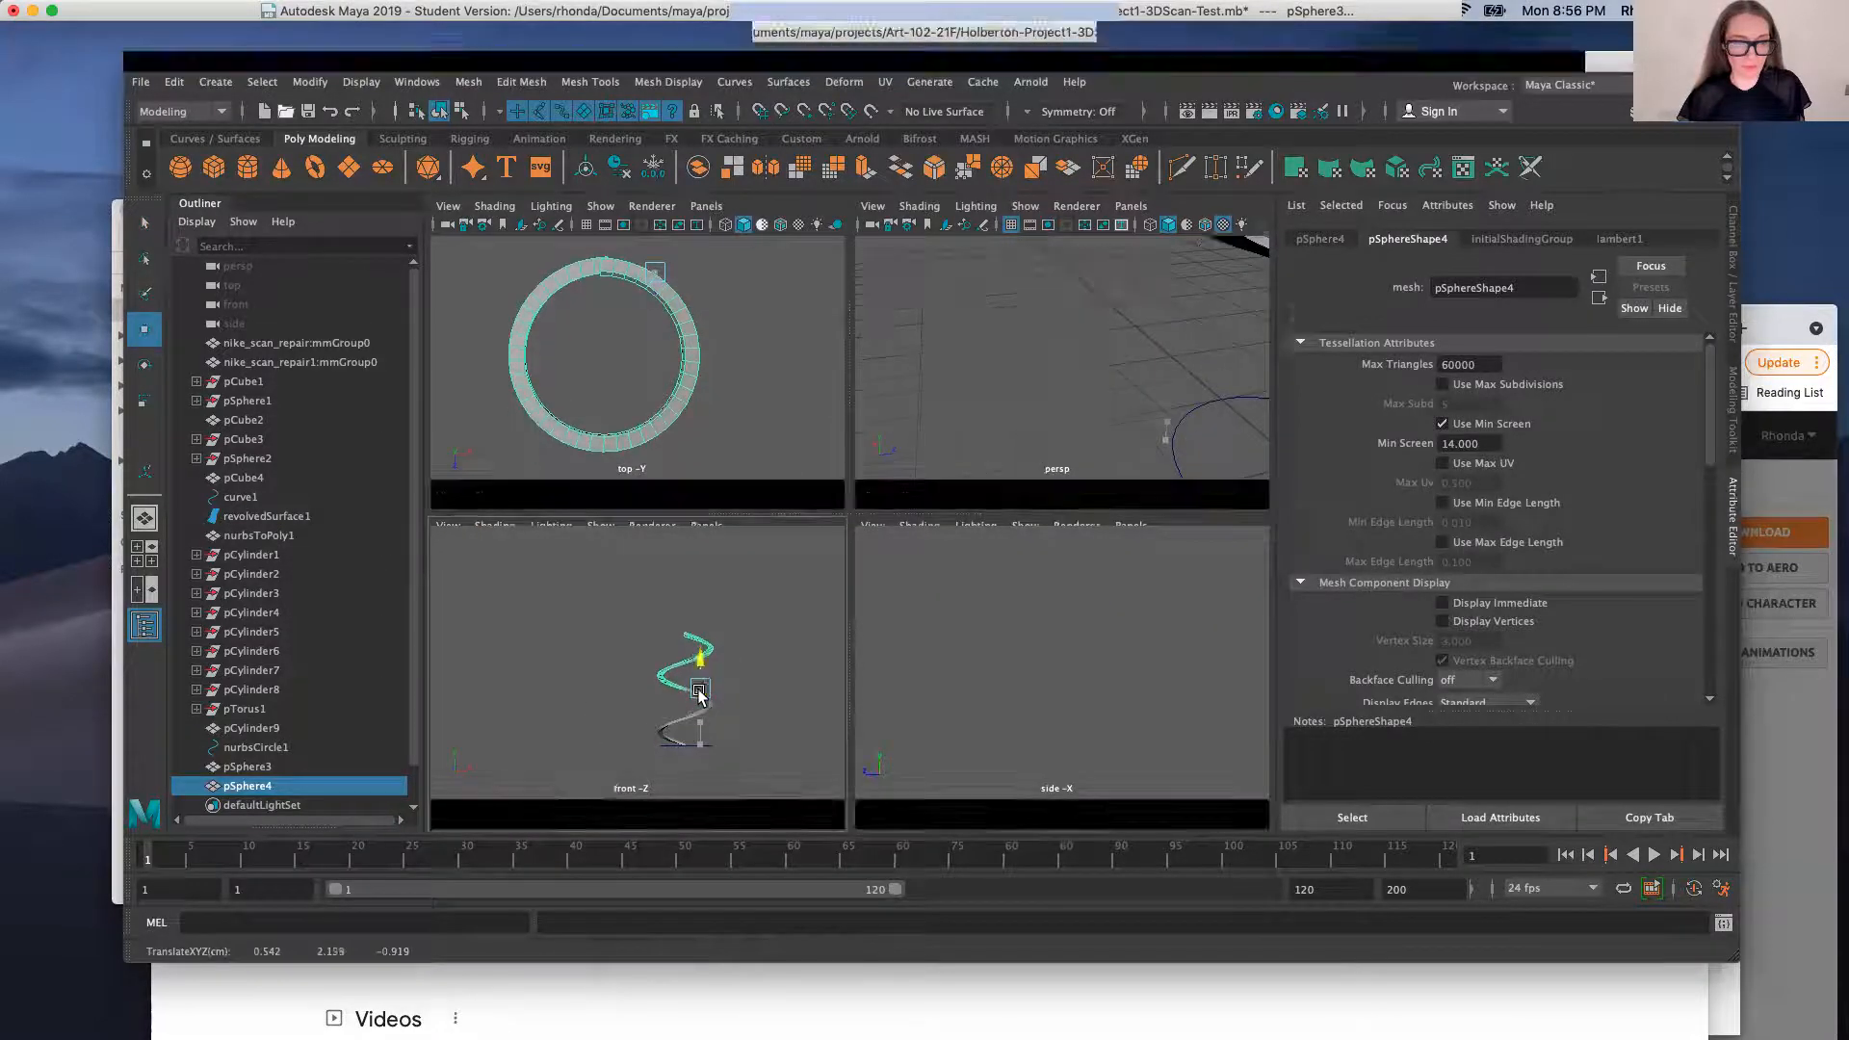
{"action": "scroll", "coordinate": [1084, 367], "scroll_direction": "down", "scroll_amount": 10}
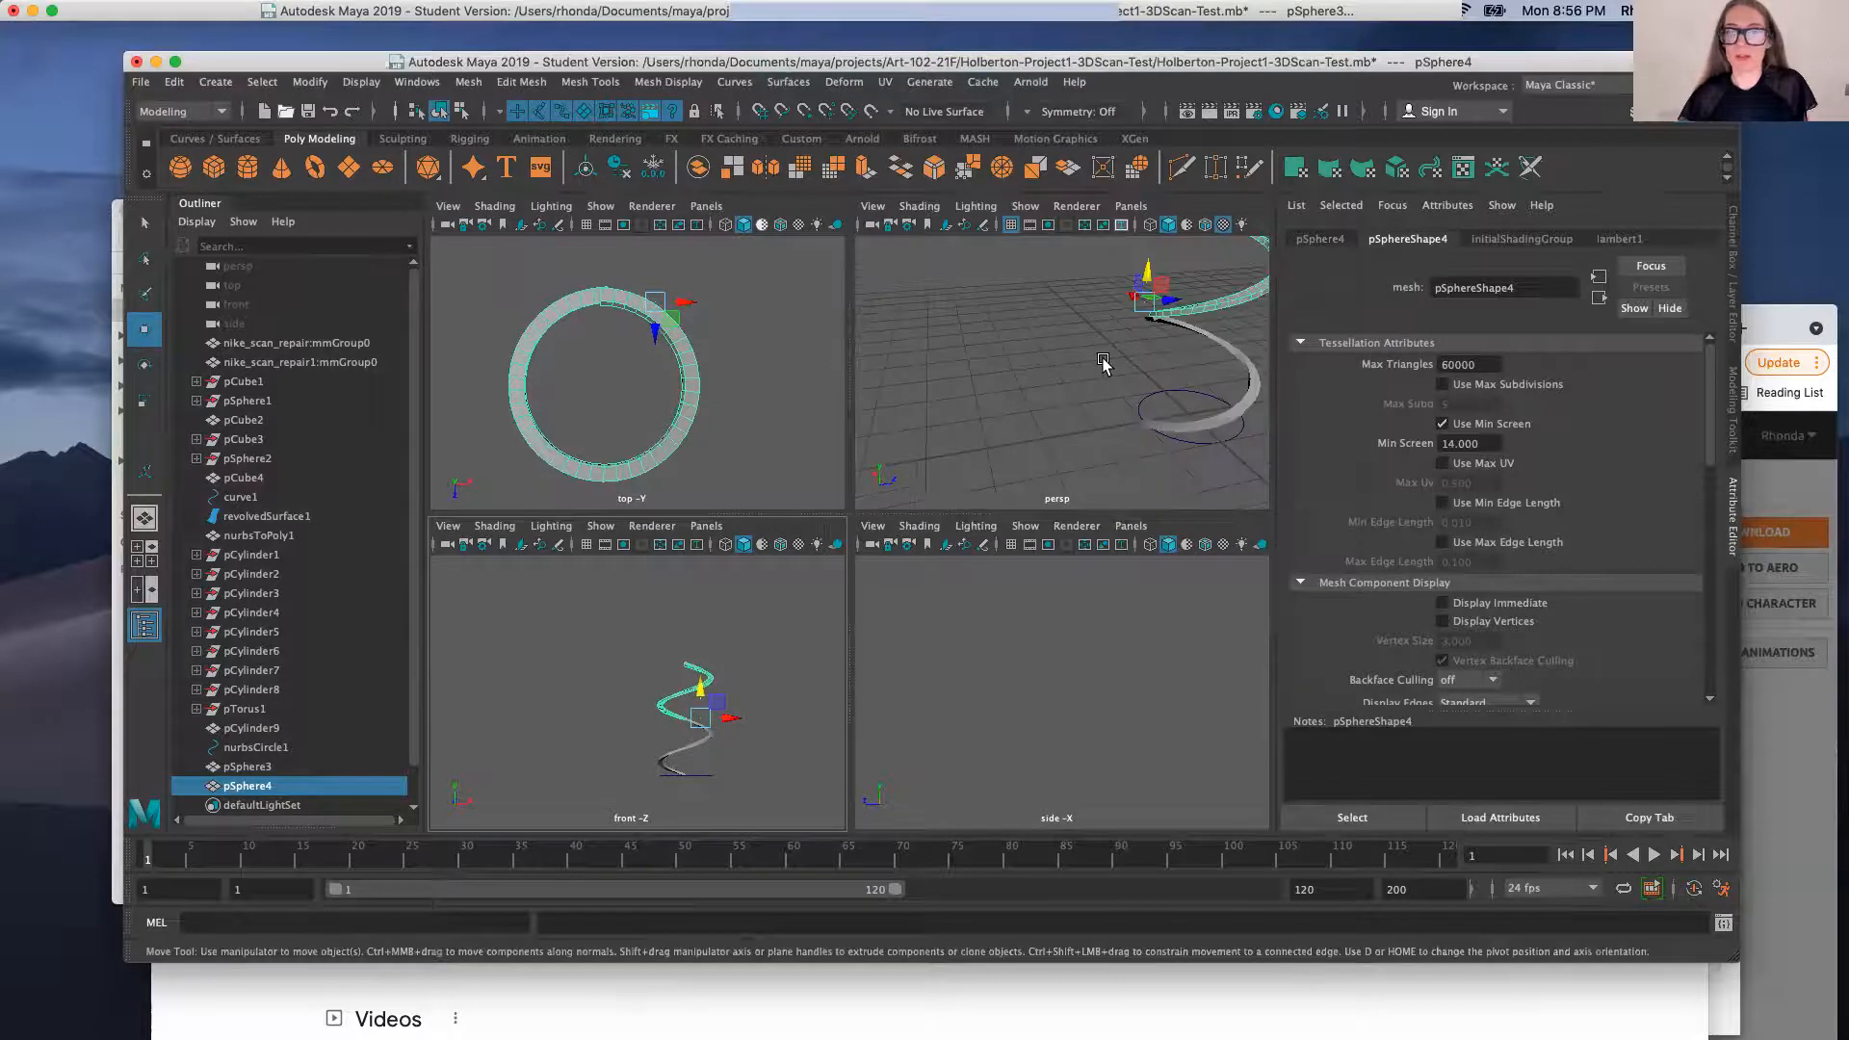
Try shifting the upper spiral copy along X in the top view to line it up, and undo the move
{"action": "scroll", "coordinate": [1127, 349], "scroll_direction": "up", "scroll_amount": 5}
{"action": "scroll", "coordinate": [1069, 326], "scroll_direction": "up", "scroll_amount": 3}
{"action": "mouse_move", "coordinate": [1024, 305]}
{"action": "left_mouse_down", "text": "alt"}
{"action": "mouse_move", "coordinate": [1003, 265]}
{"action": "mouse_move", "coordinate": [1053, 292]}
{"action": "left_mouse_up", "text": "alt"}
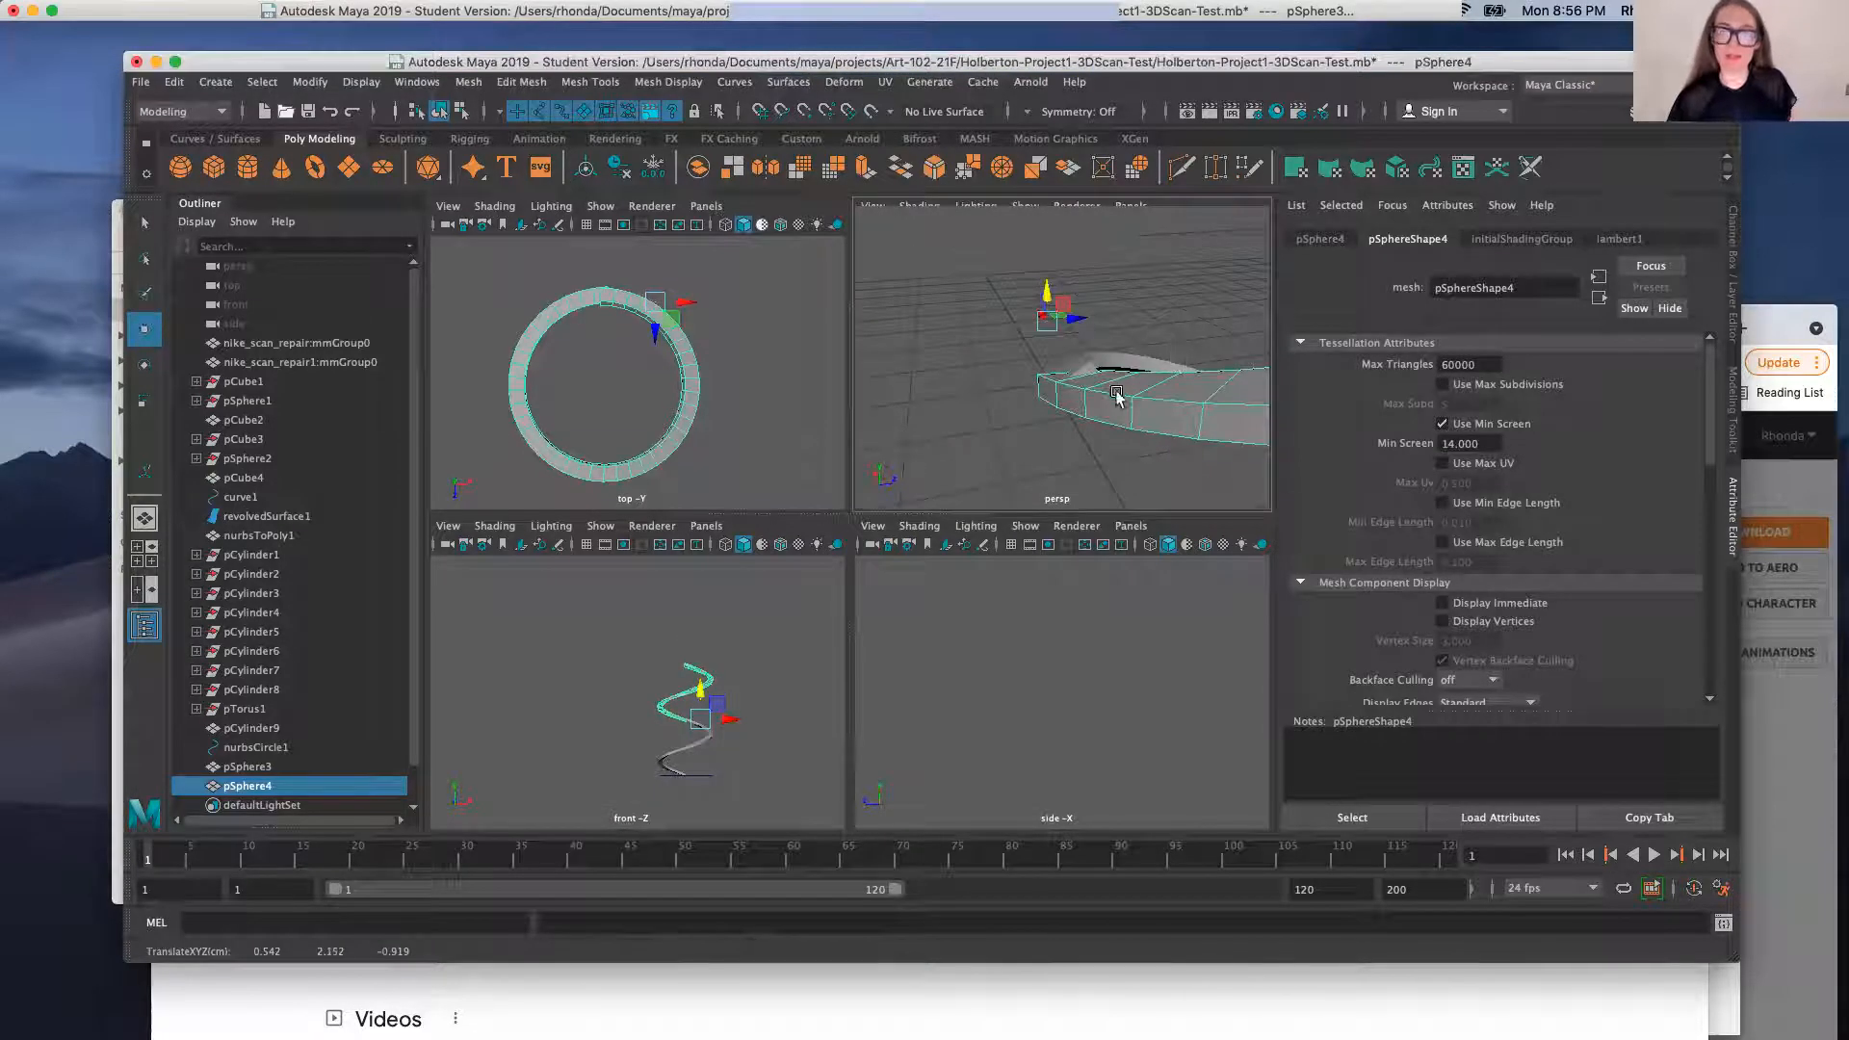
{"action": "left_click_drag", "start_coordinate": [683, 303], "coordinate": [675, 307]}
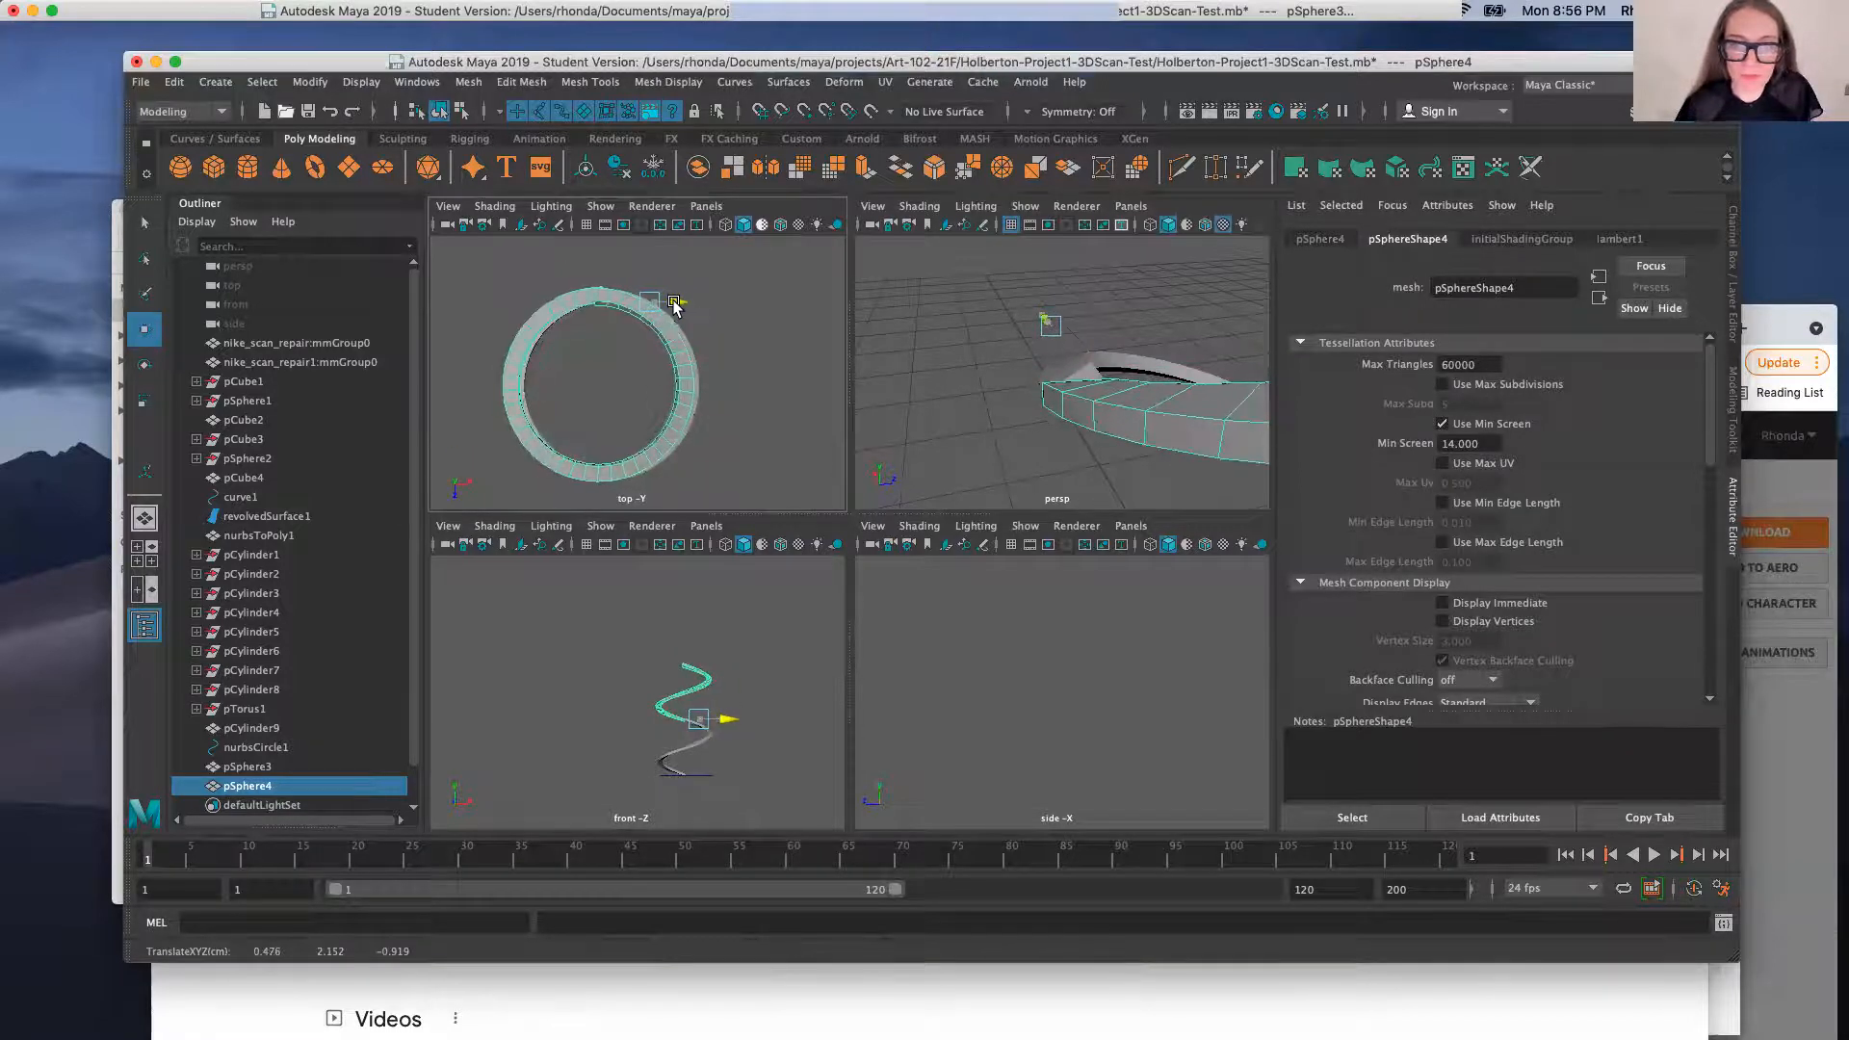
{"action": "left_click_drag", "start_coordinate": [674, 306], "coordinate": [680, 307]}
{"action": "key", "text": "ctrl+z"}
Examine the joint between the lower spiral and its raised copy from several angles
{"action": "scroll", "coordinate": [1101, 361], "scroll_direction": "up", "scroll_amount": 3}
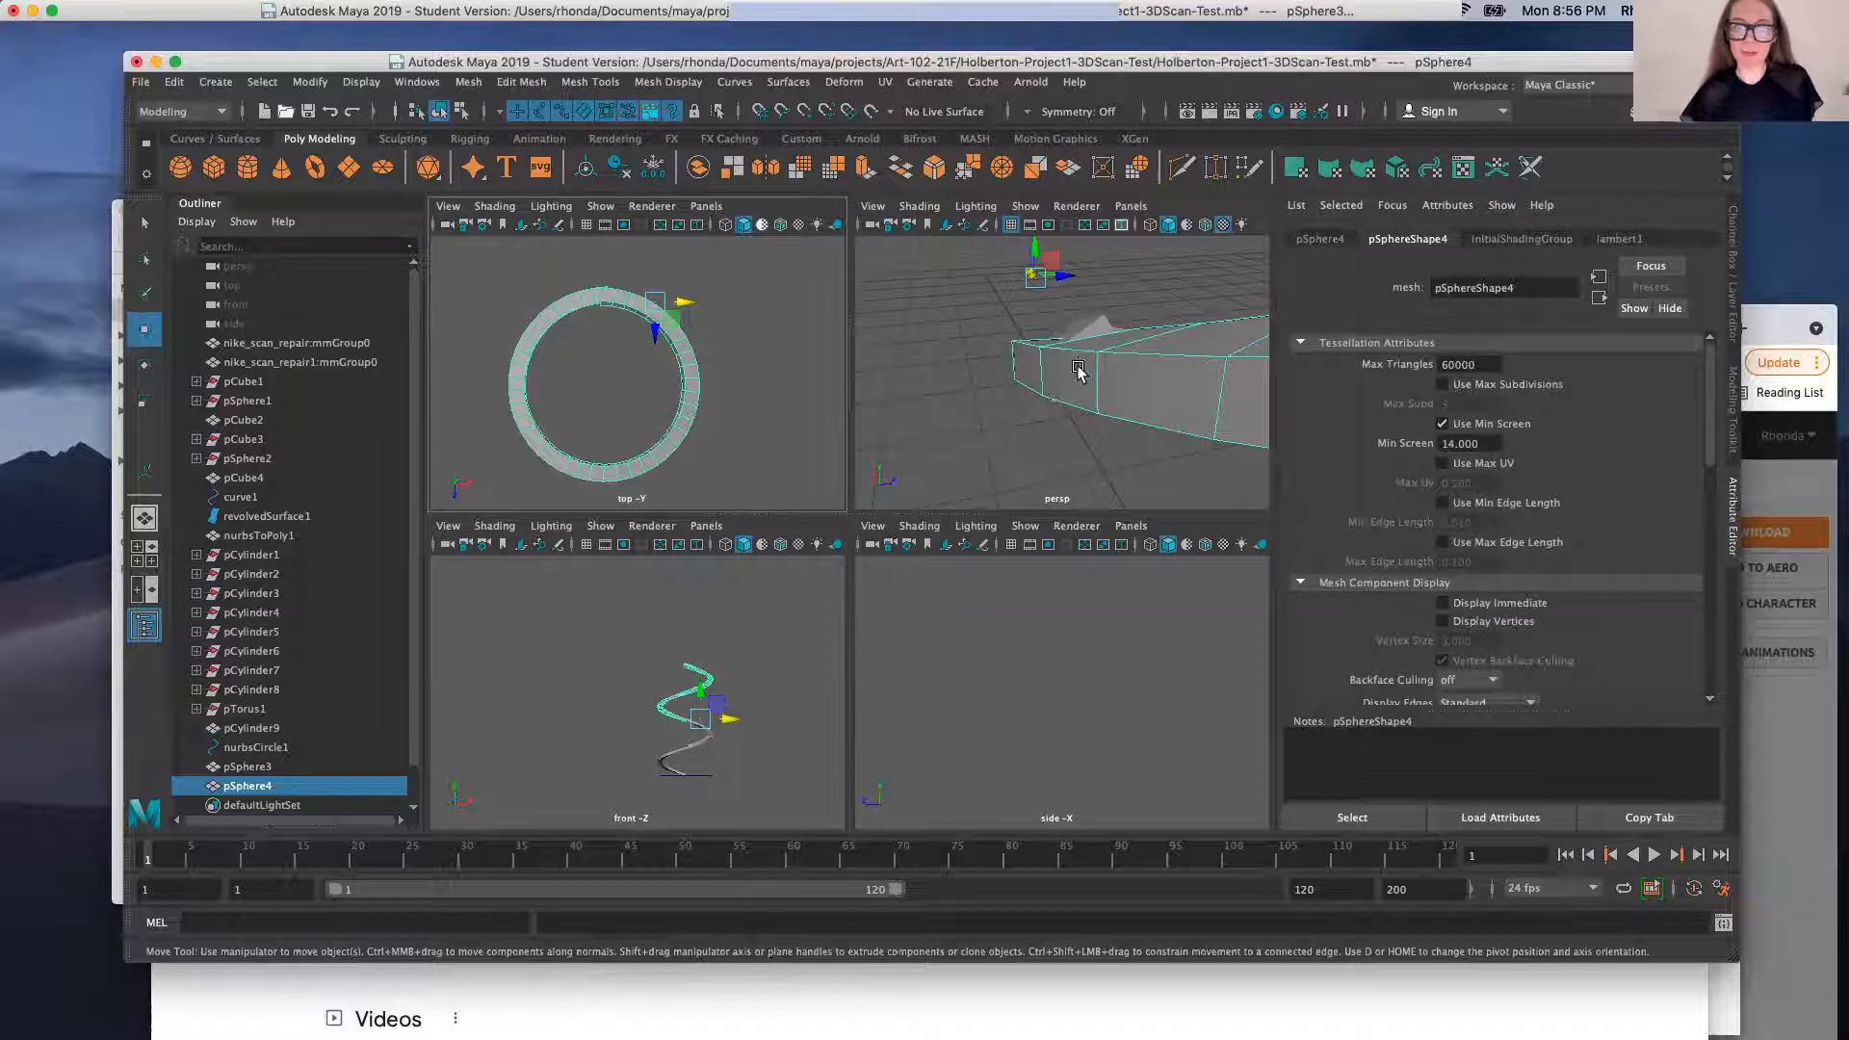
{"action": "scroll", "coordinate": [1080, 372], "scroll_direction": "down", "scroll_amount": 5}
{"action": "left_click_drag", "start_coordinate": [1079, 294], "coordinate": [1073, 312]}
{"action": "scroll", "coordinate": [1103, 399], "scroll_direction": "down", "scroll_amount": 5}
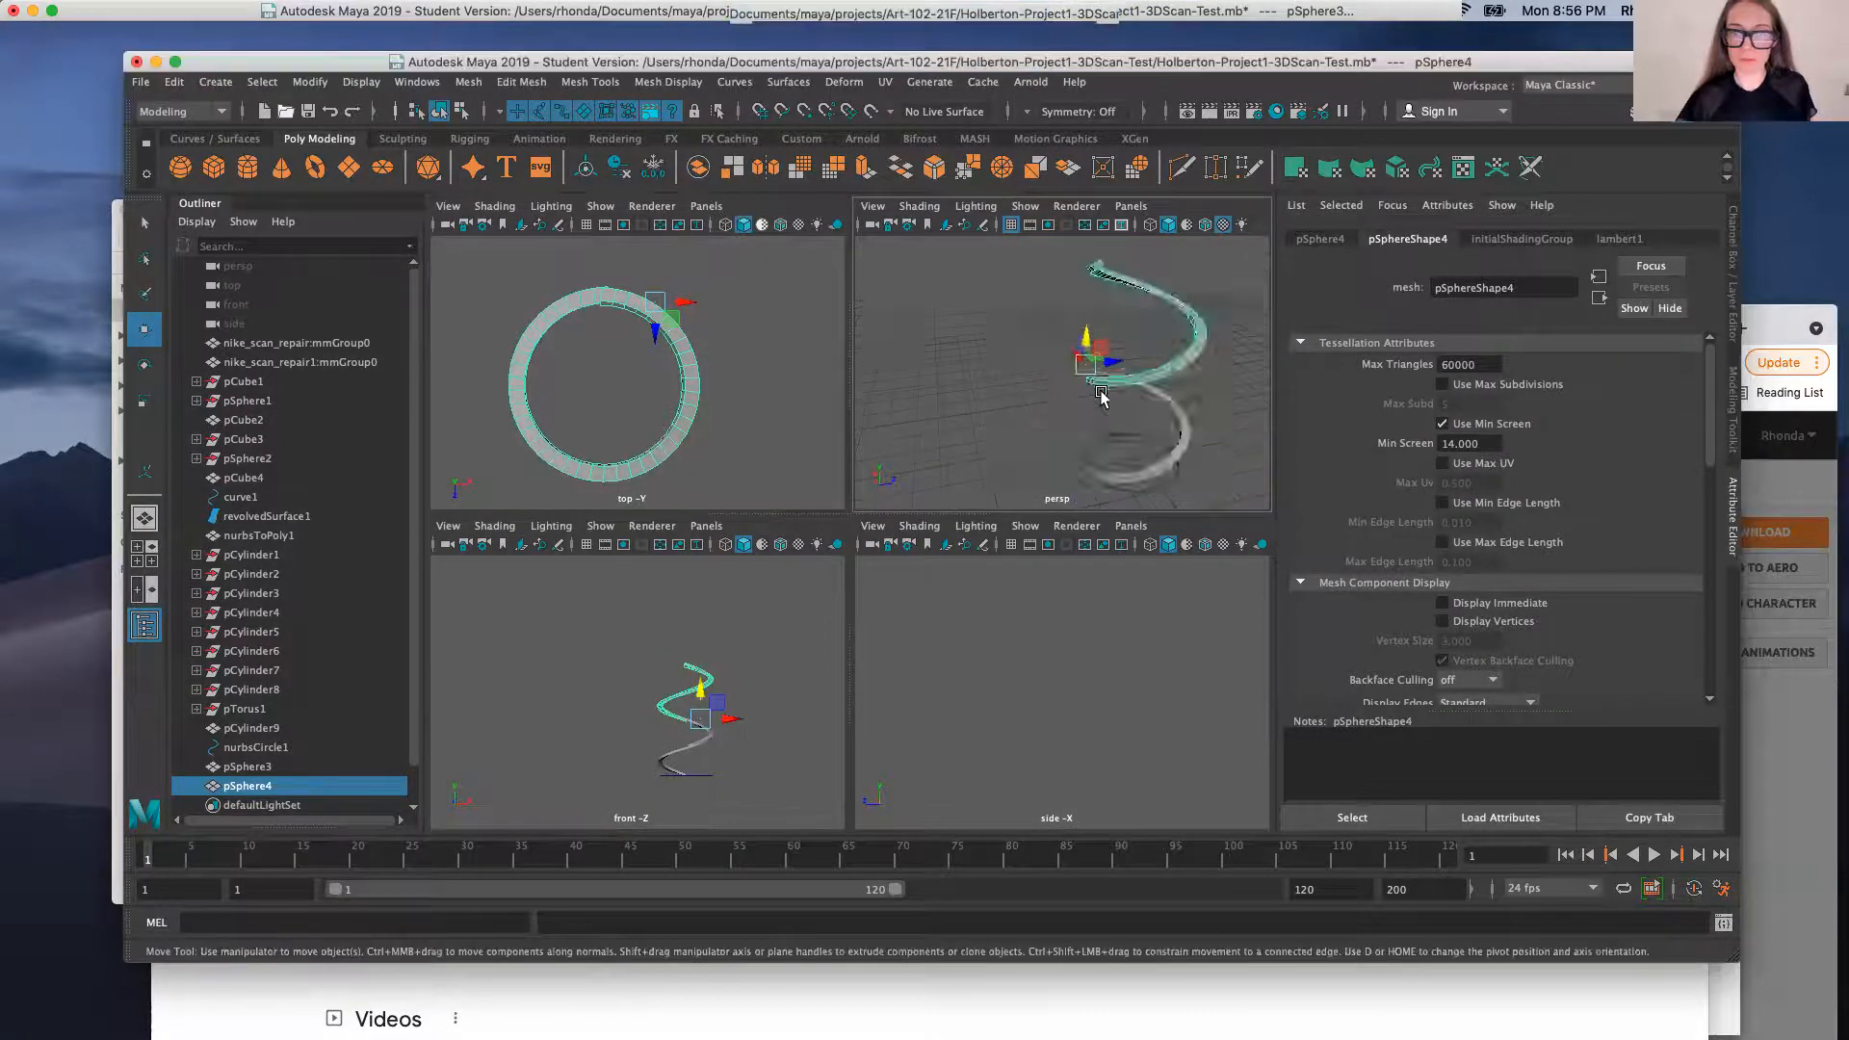
{"action": "scroll", "coordinate": [1103, 399], "scroll_direction": "up", "scroll_amount": 8}
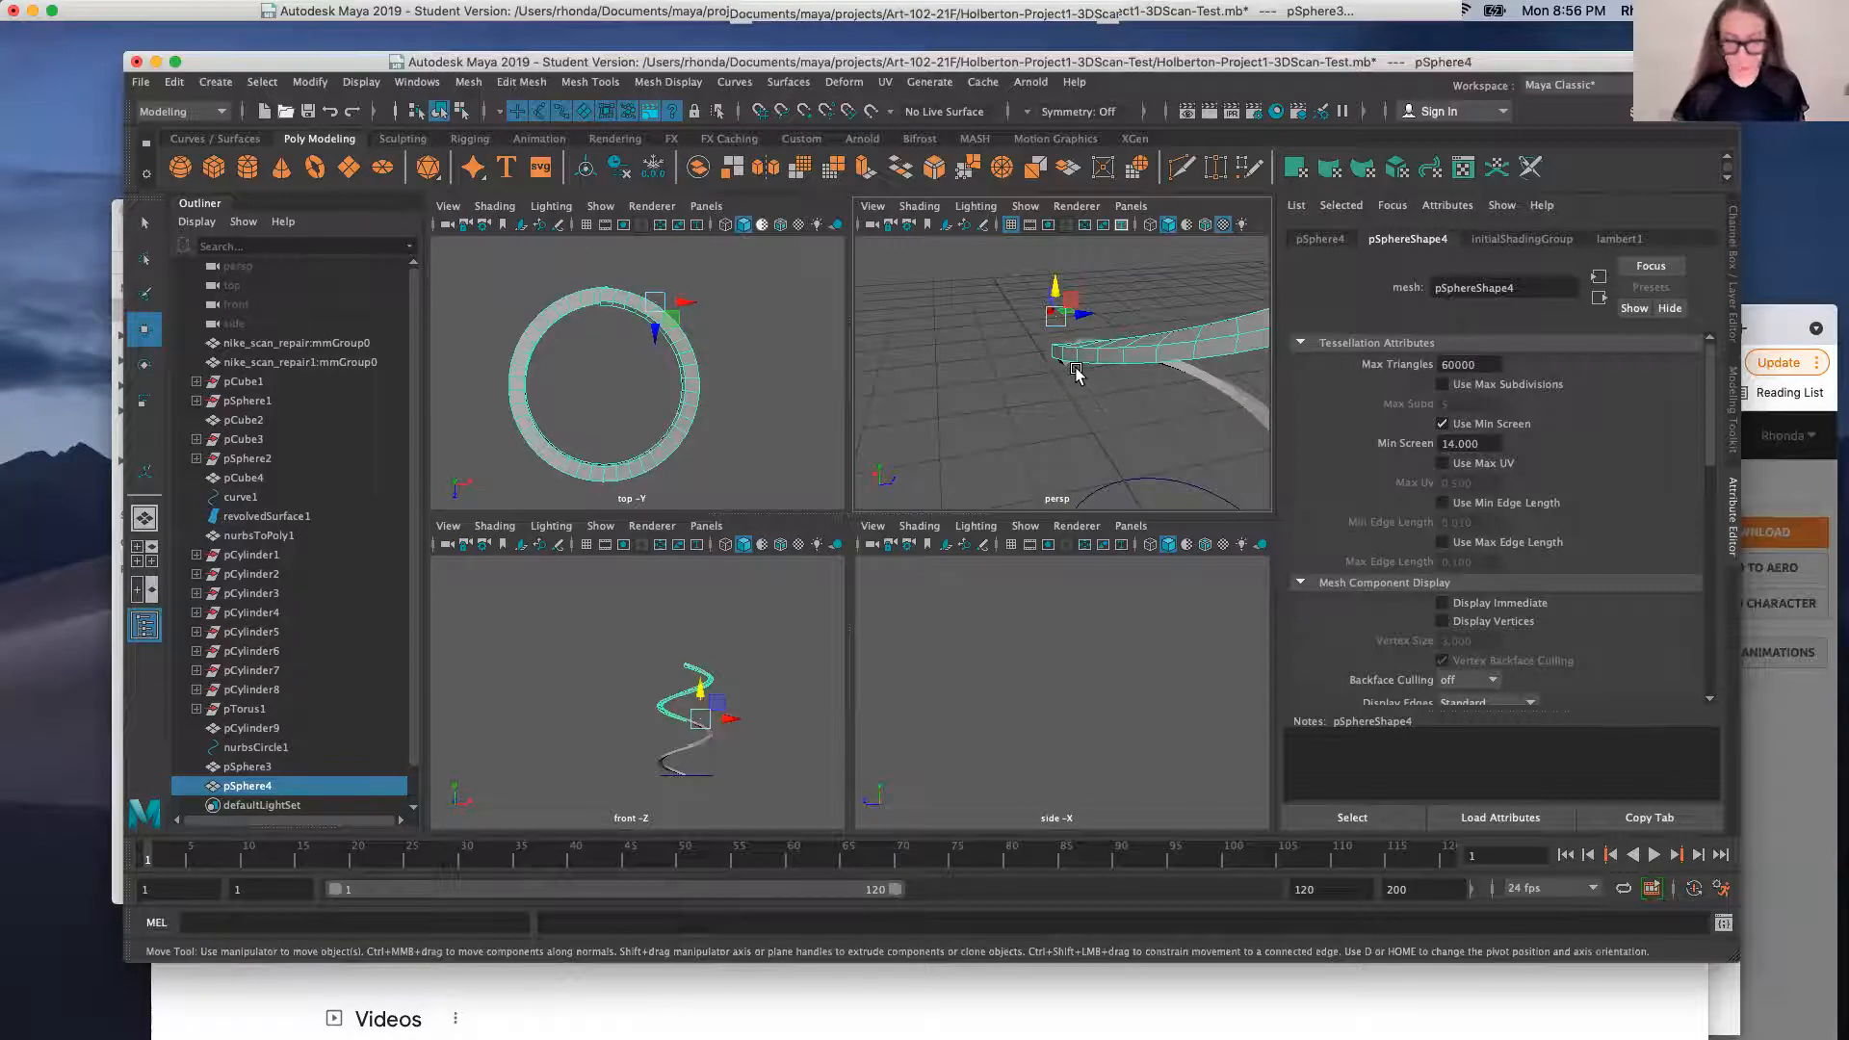
{"action": "middle_click_drag", "start_coordinate": [1077, 373], "coordinate": [1077, 378]}
{"action": "mouse_move", "coordinate": [1066, 389]}
{"action": "left_mouse_down", "text": "alt"}
{"action": "mouse_move", "coordinate": [1147, 433]}
{"action": "mouse_move", "coordinate": [1259, 454]}
{"action": "mouse_move", "coordinate": [1057, 358]}
{"action": "left_mouse_up", "text": "alt"}
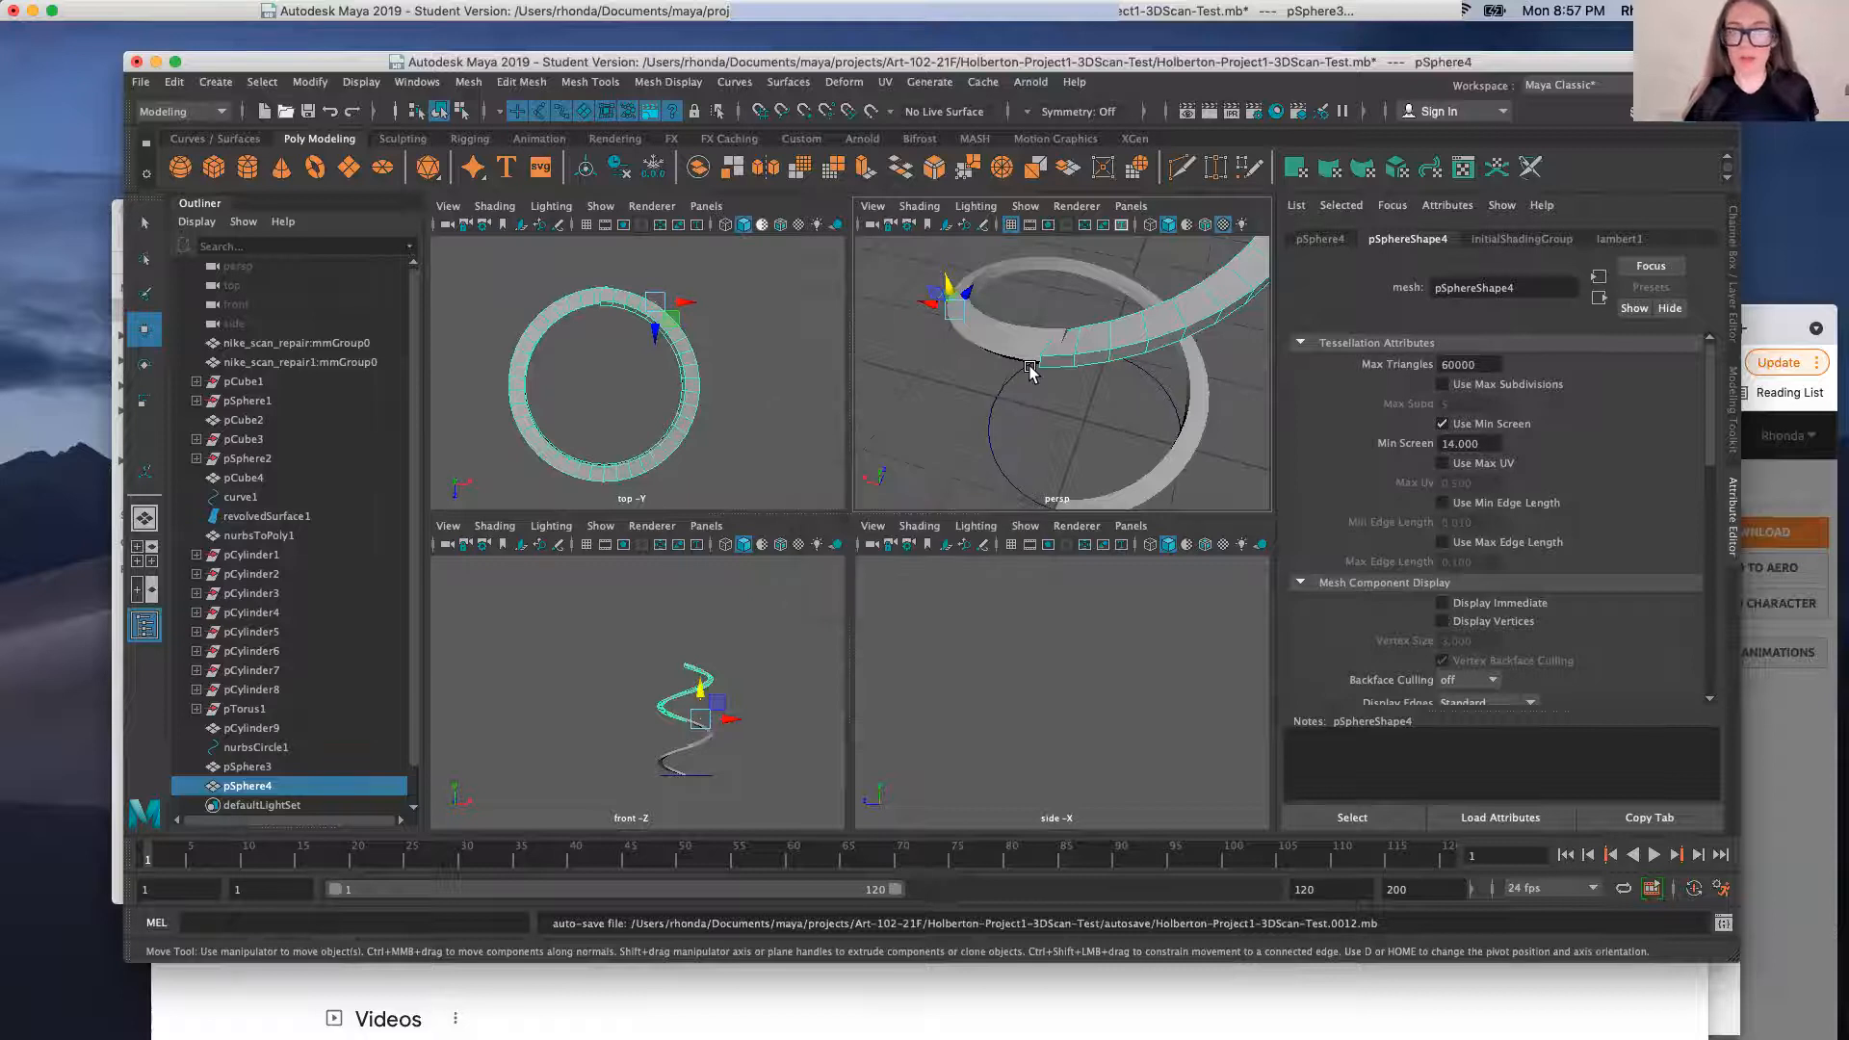
Delete the faces of the end segment at the upper spiral's lower end, where it meets the original
{"action": "right_click", "coordinate": [1031, 372]}
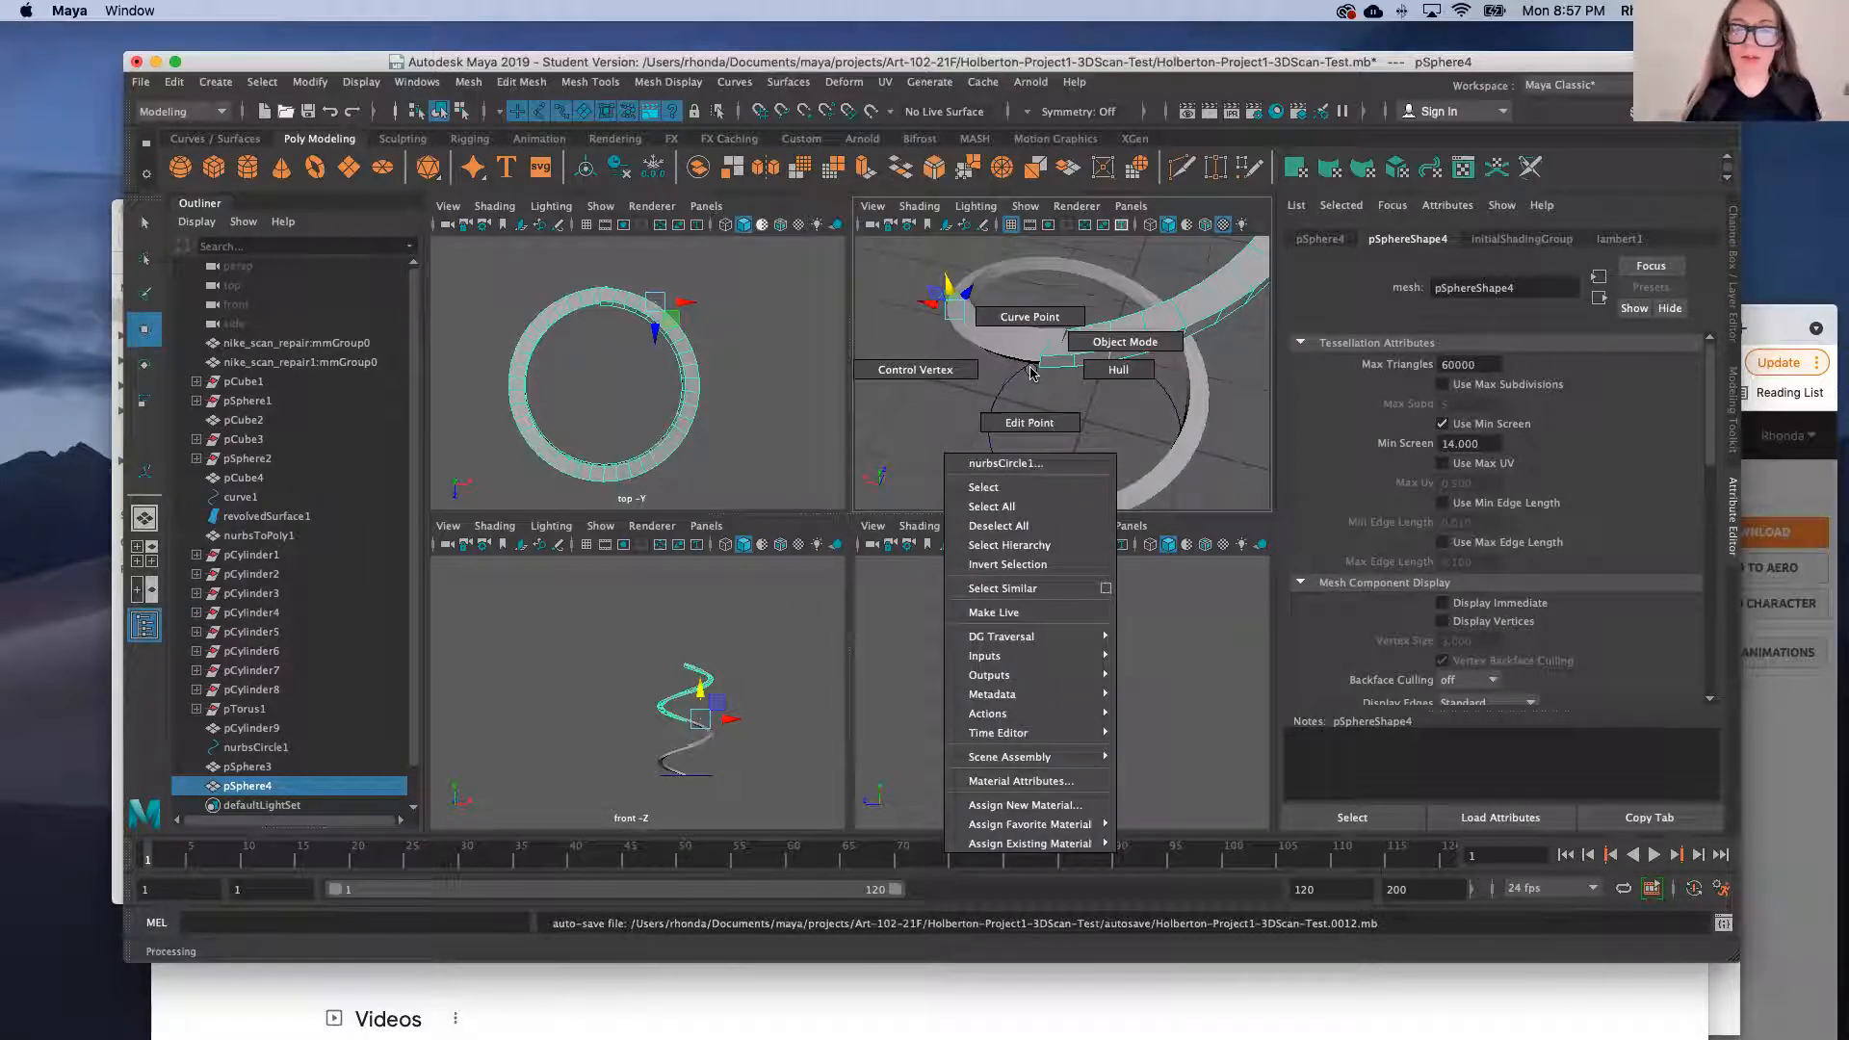
{"action": "right_click_drag", "start_coordinate": [1031, 372], "coordinate": [1035, 385]}
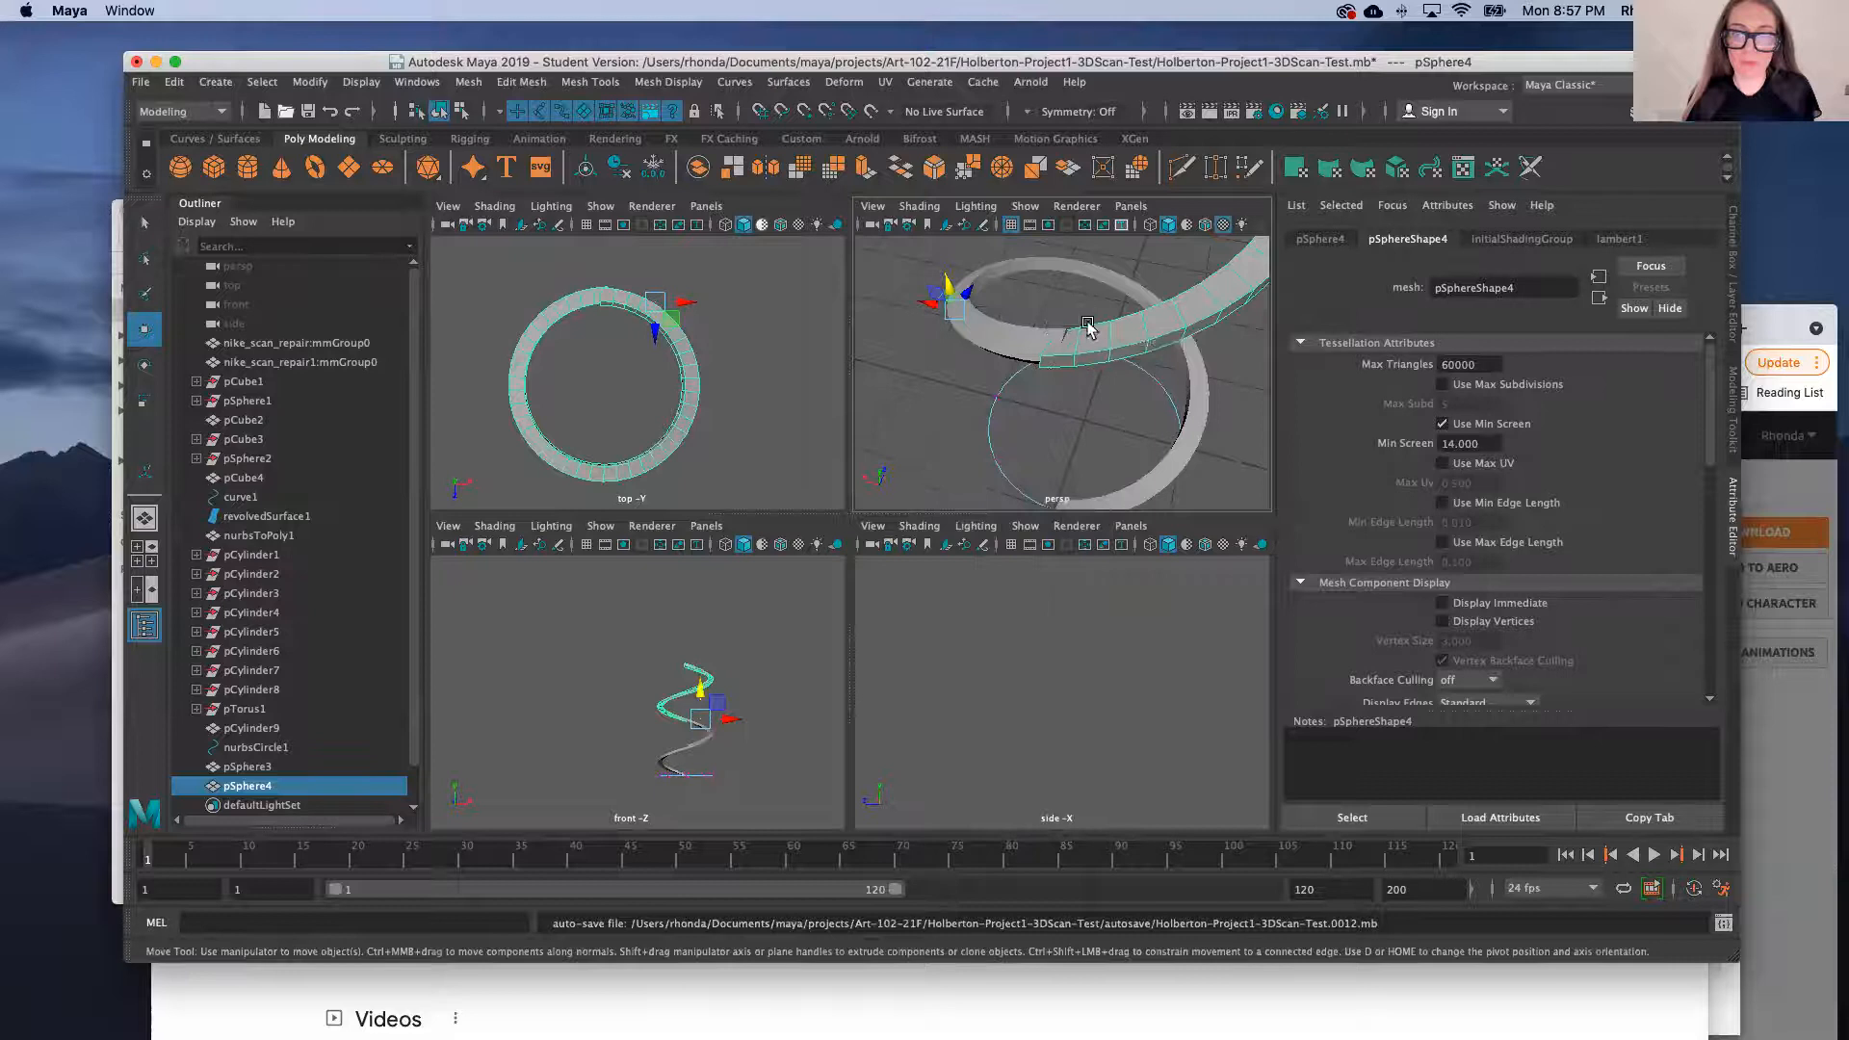
{"action": "key", "text": "q"}
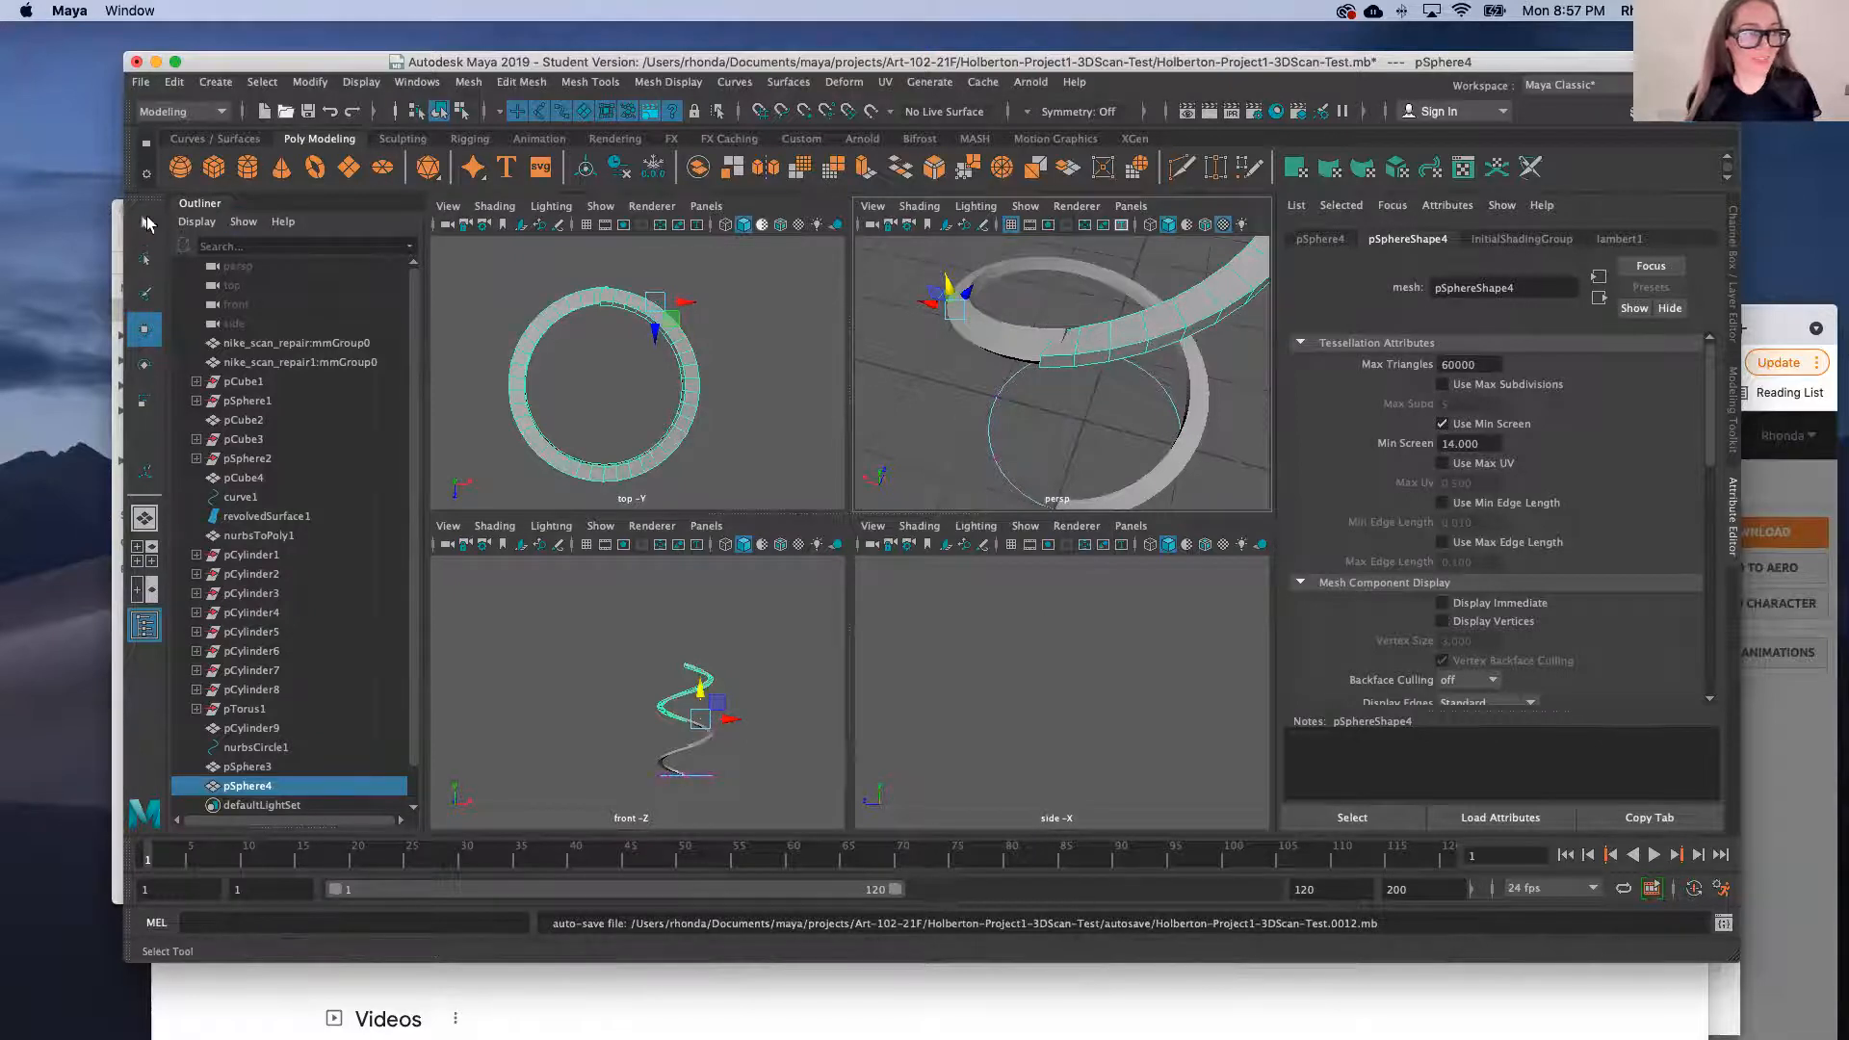
{"action": "left_click", "coordinate": [1196, 305]}
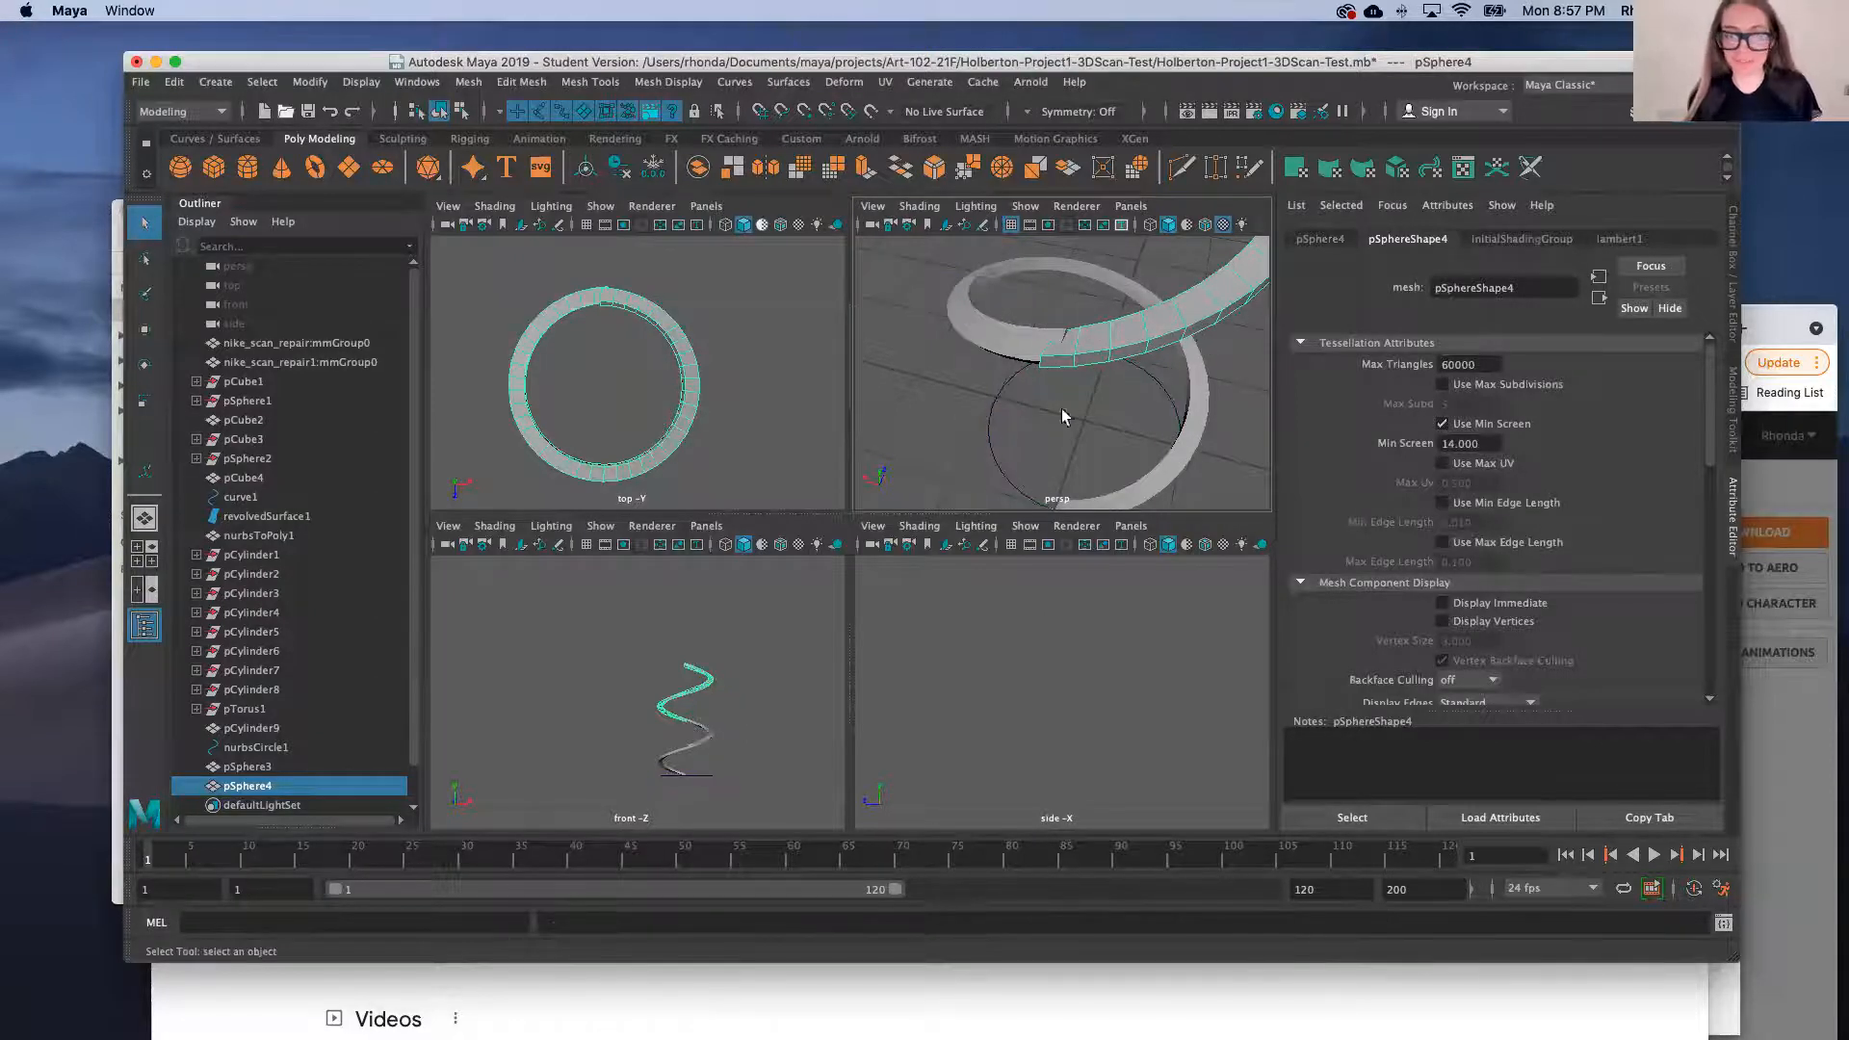
{"action": "right_click_drag", "start_coordinate": [938, 378], "coordinate": [940, 434]}
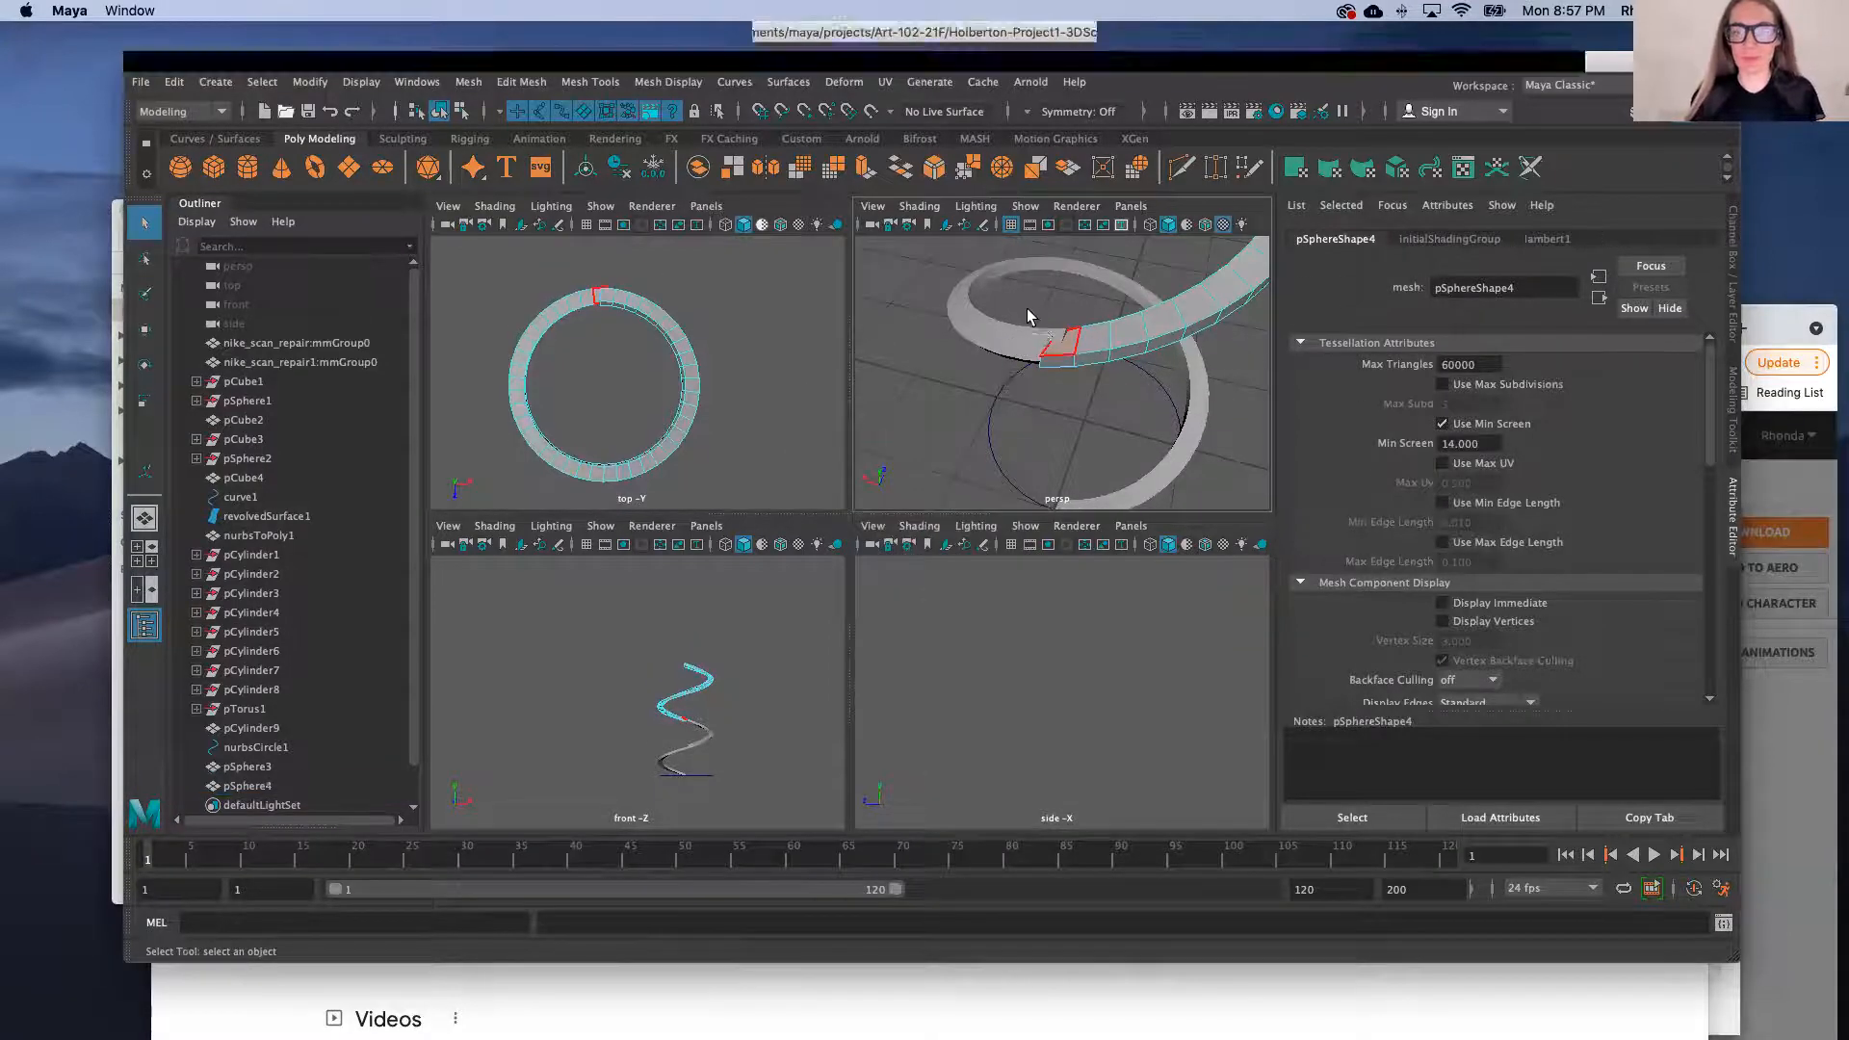
{"action": "left_click_drag", "start_coordinate": [1031, 307], "coordinate": [1058, 383]}
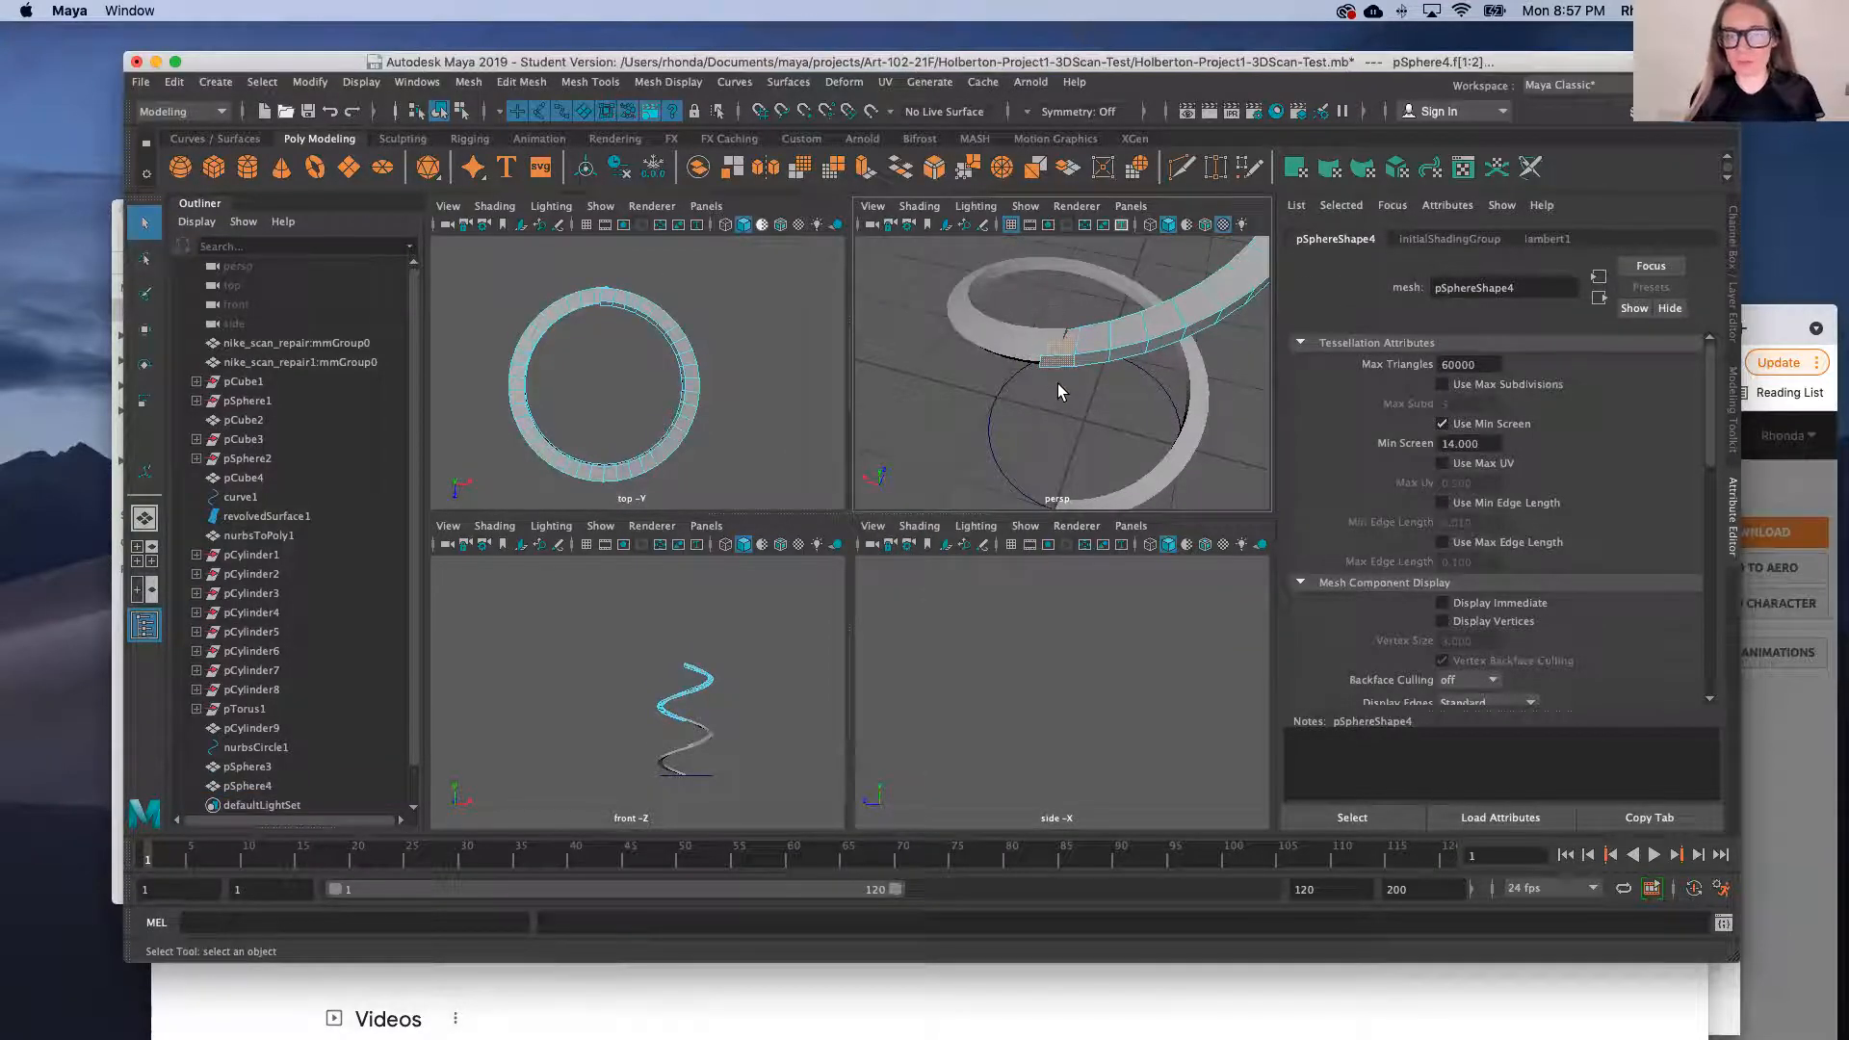
{"action": "key", "text": "Delete"}
{"action": "scroll", "coordinate": [1055, 385], "scroll_direction": "up", "scroll_amount": 3}
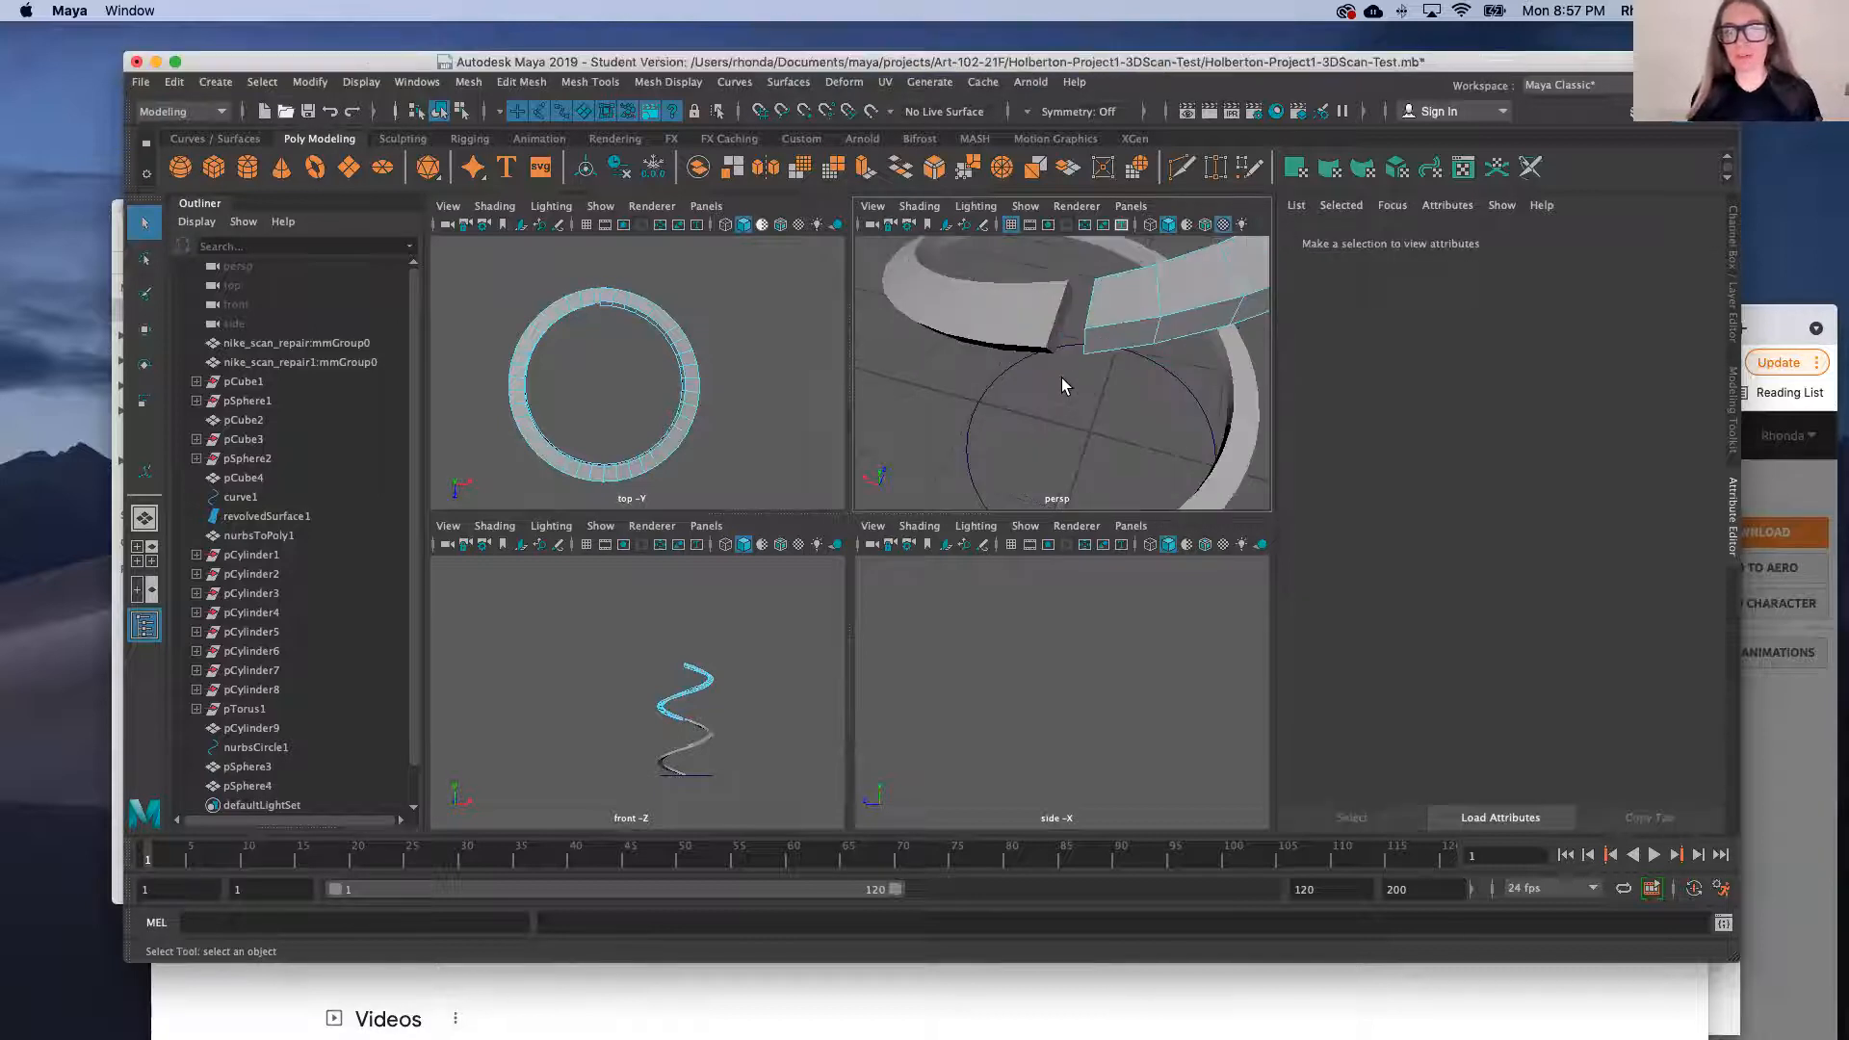
Delete the cap face at the upper end of the lower spiral
{"action": "right_click", "coordinate": [1033, 299]}
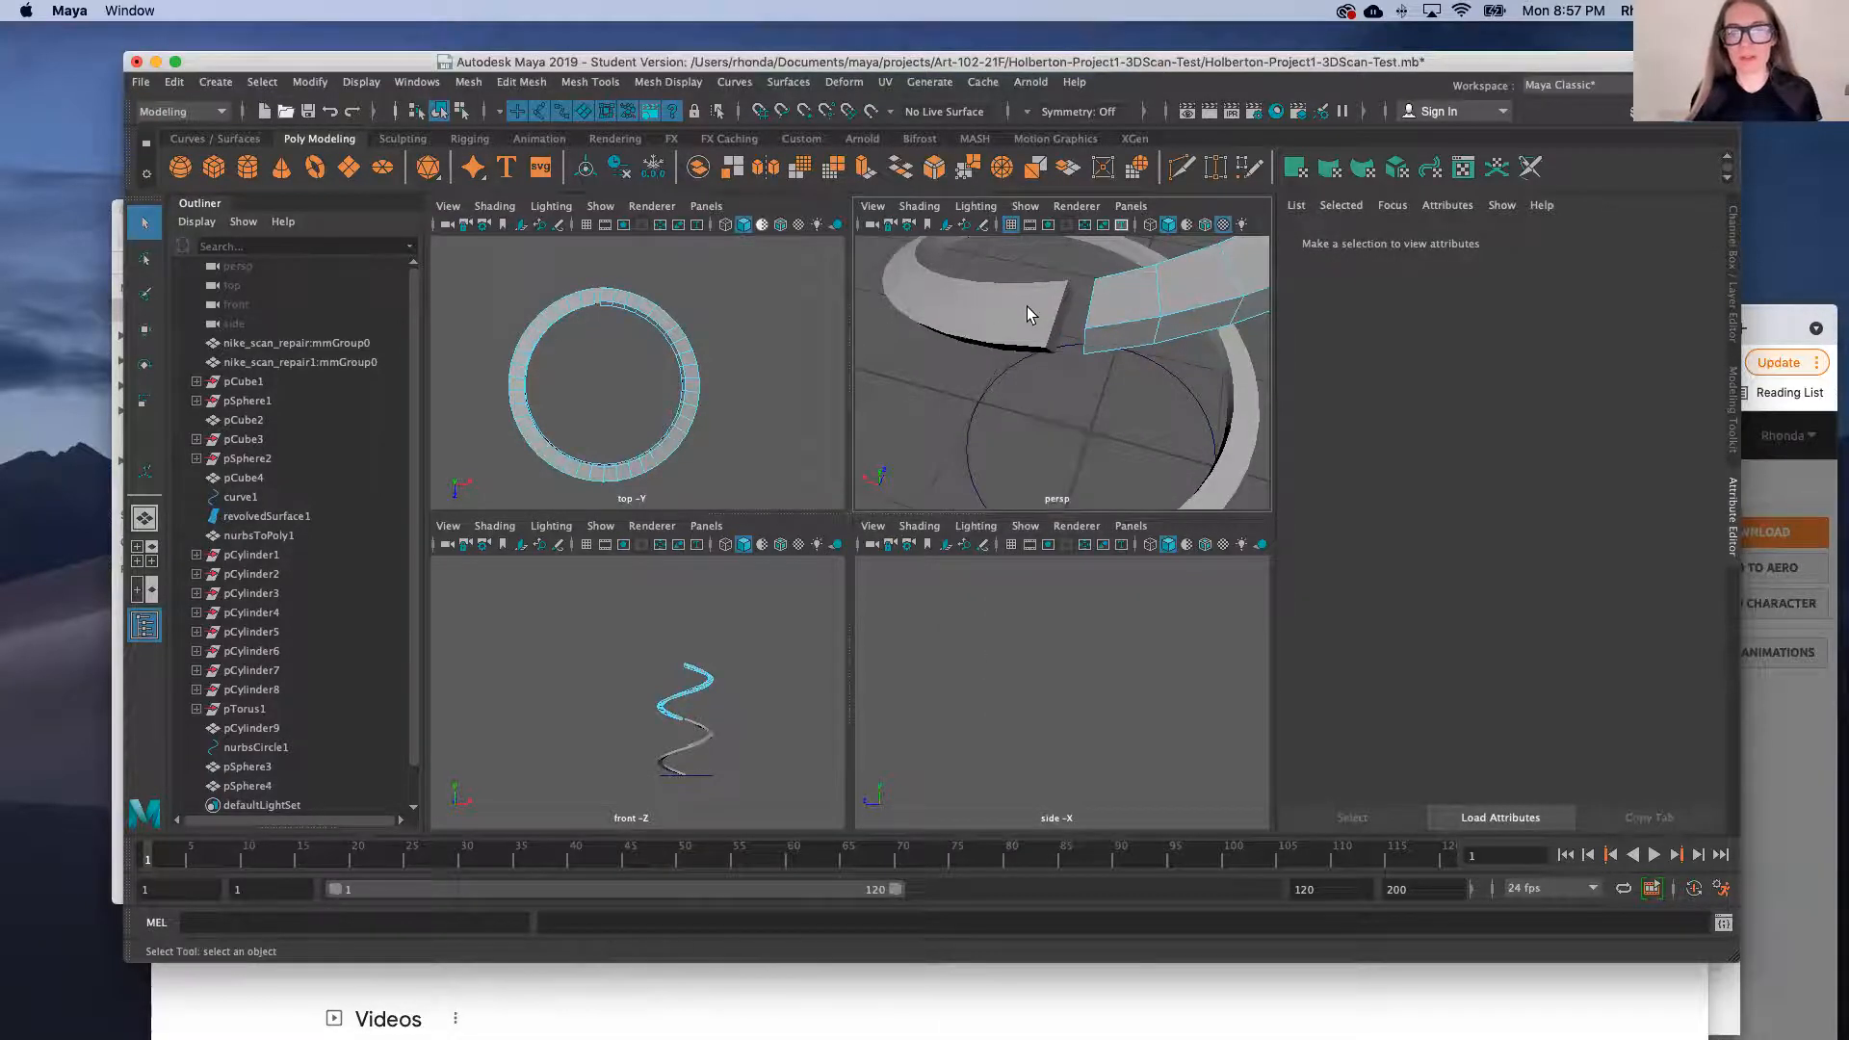
{"action": "left_click", "coordinate": [1027, 308]}
{"action": "right_click_drag", "start_coordinate": [1027, 309], "coordinate": [1029, 358]}
{"action": "left_click", "coordinate": [1060, 323]}
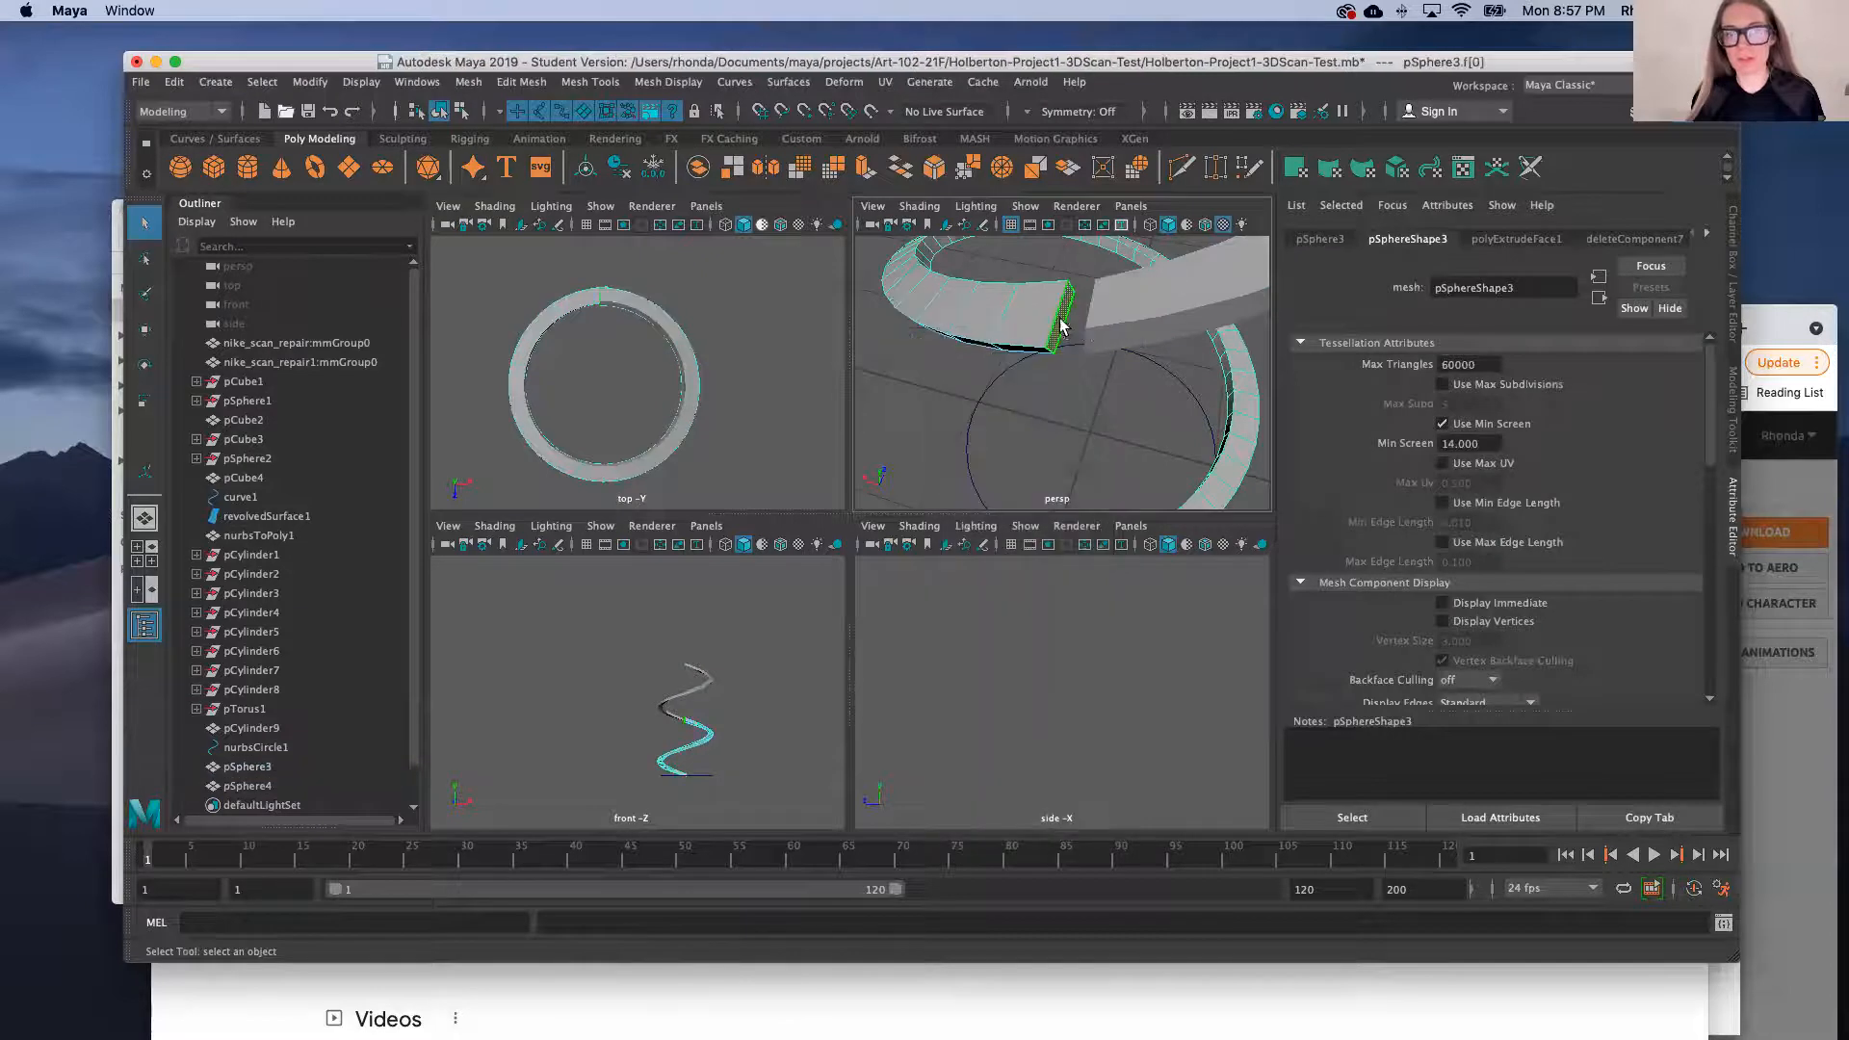
{"action": "key", "text": "Delete"}
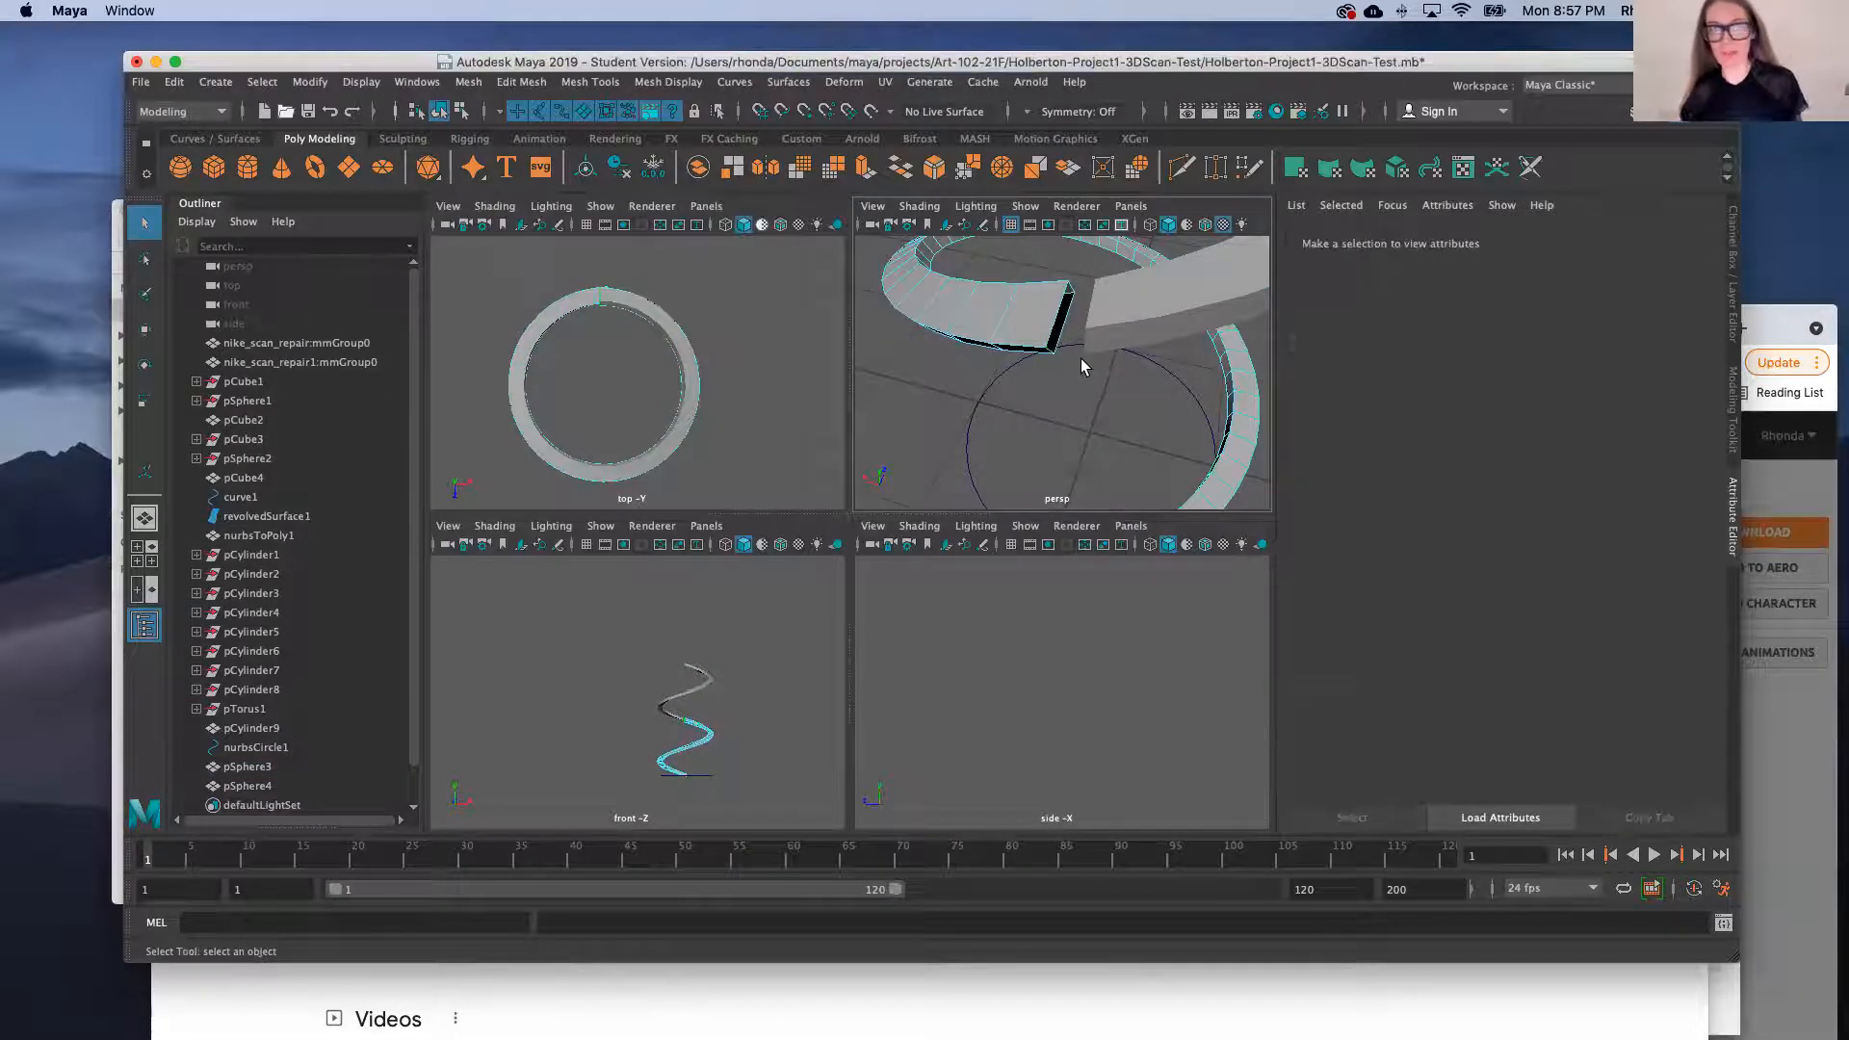
Select the border edges around the lower spiral's open end
{"action": "scroll", "coordinate": [1056, 322], "scroll_direction": "up", "scroll_amount": 3}
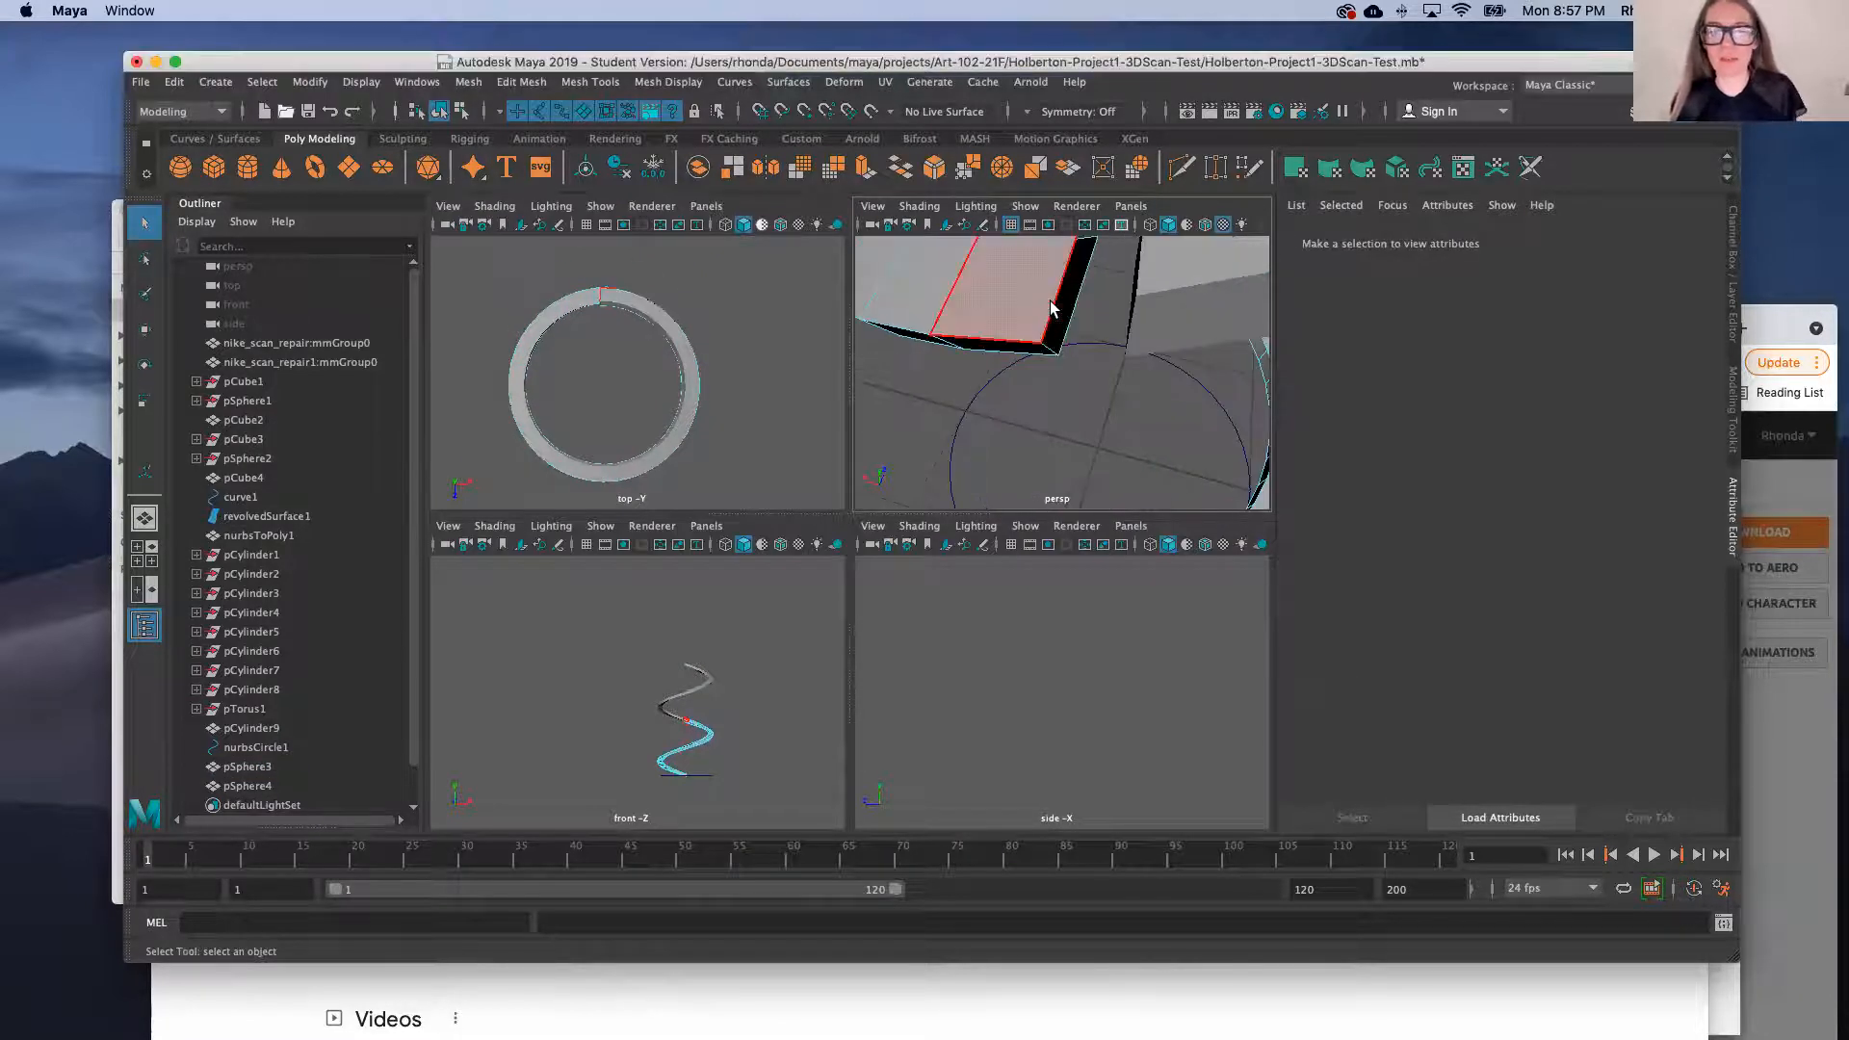
{"action": "right_click_drag", "start_coordinate": [1063, 384], "coordinate": [1170, 386]}
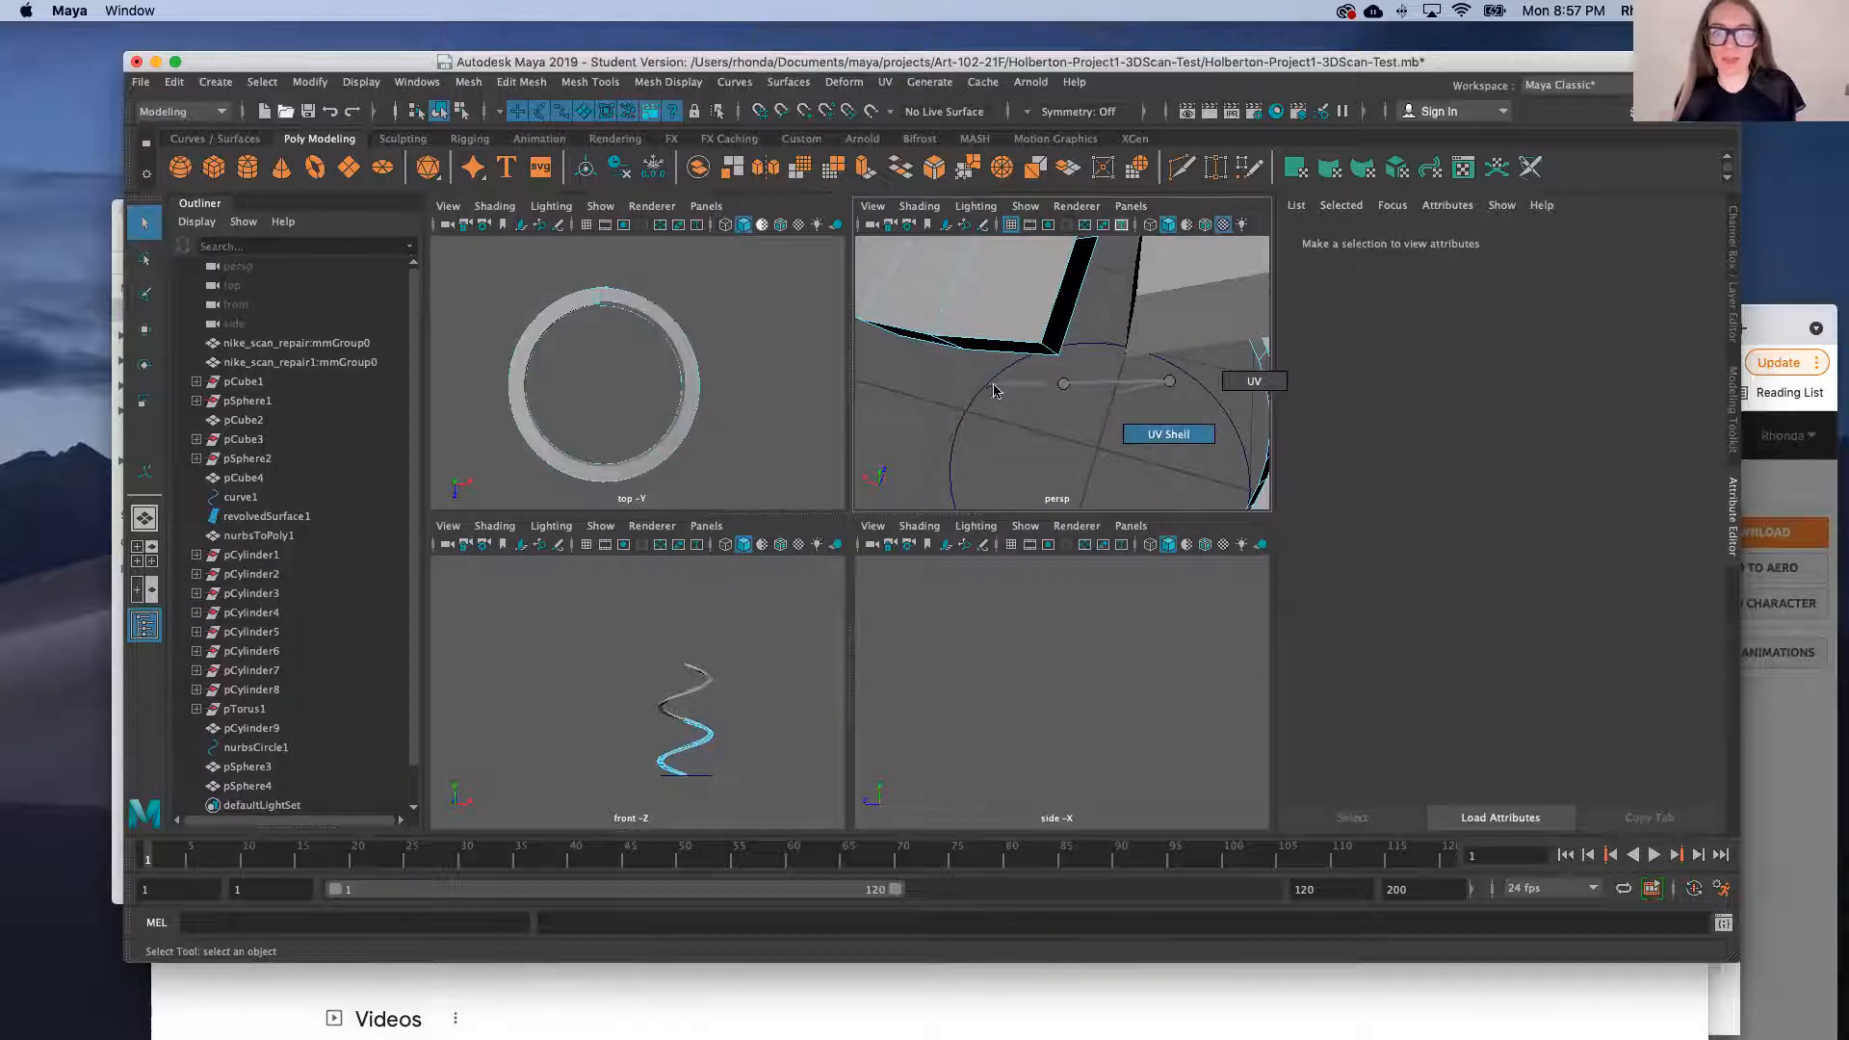
{"action": "right_click_drag", "start_coordinate": [1050, 403], "coordinate": [1055, 352]}
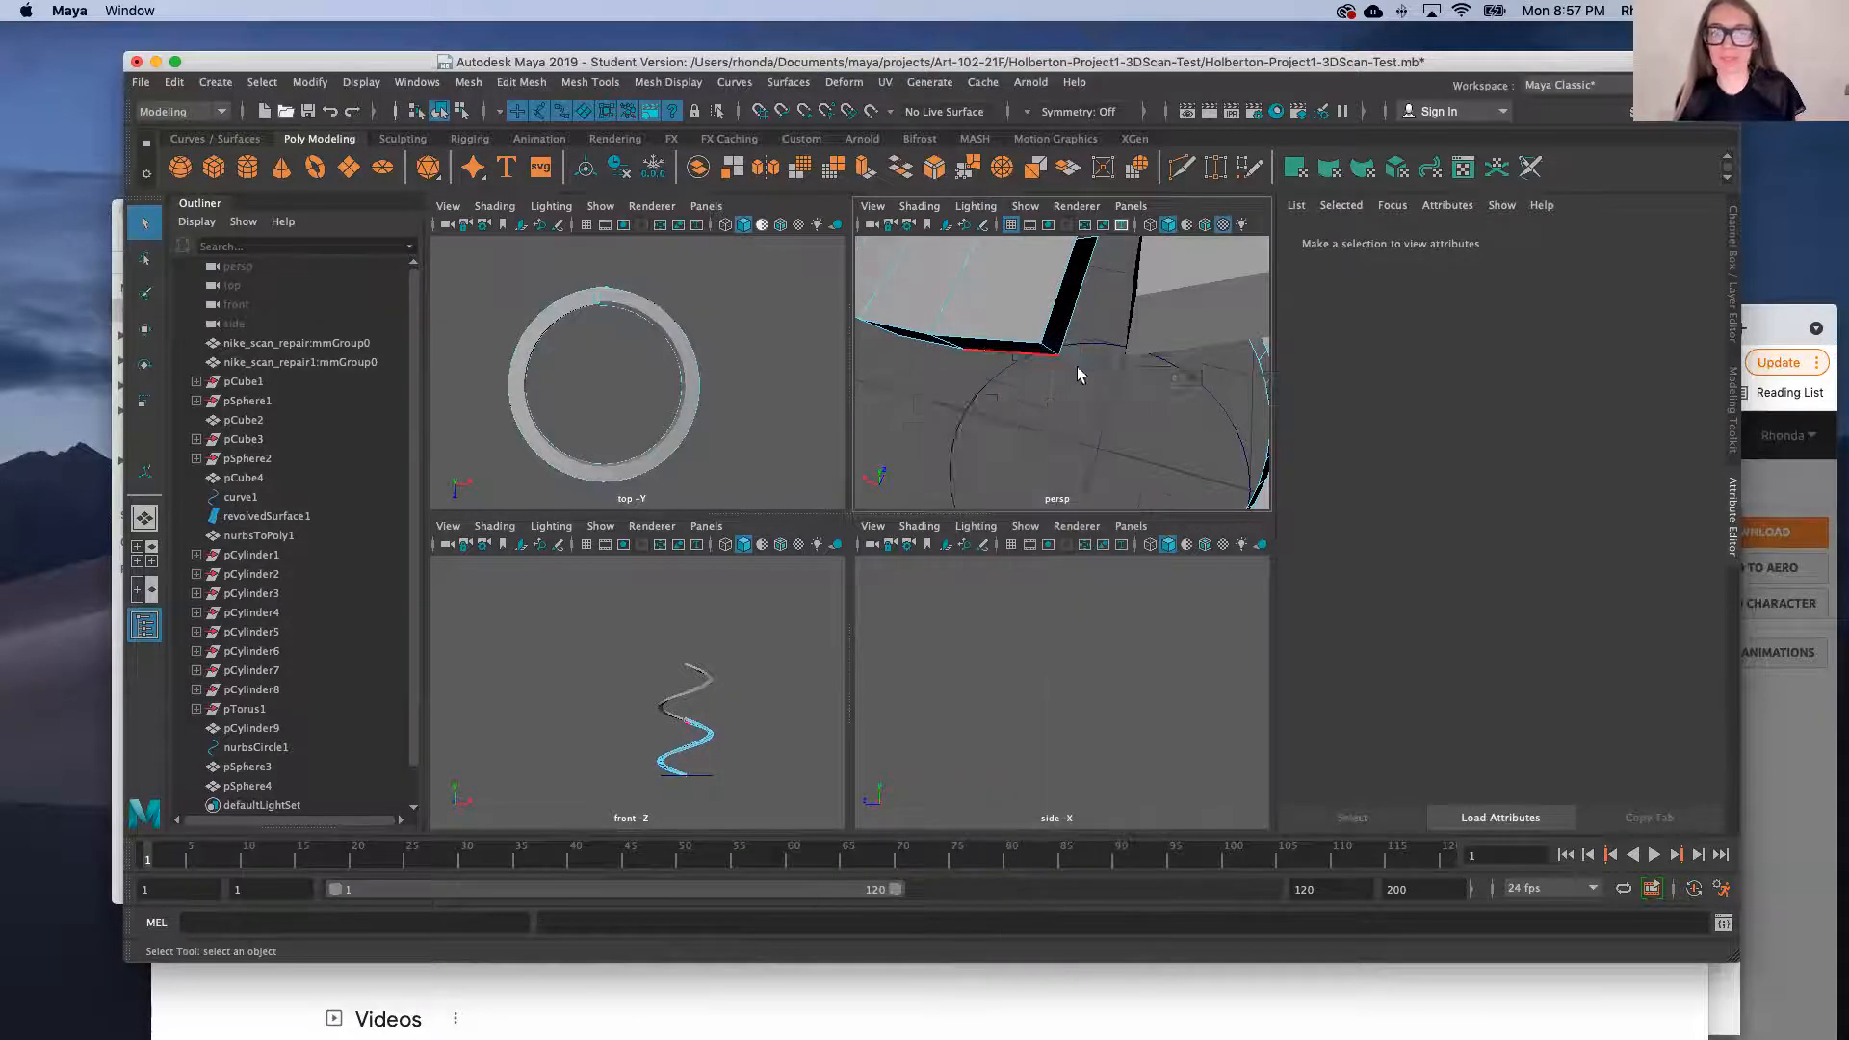
{"action": "scroll", "coordinate": [1078, 356], "scroll_direction": "down", "scroll_amount": 5}
{"action": "scroll", "coordinate": [1077, 357], "scroll_direction": "up", "scroll_amount": 2}
{"action": "left_click", "coordinate": [1071, 354]}
{"action": "double_click", "coordinate": [1072, 354]}
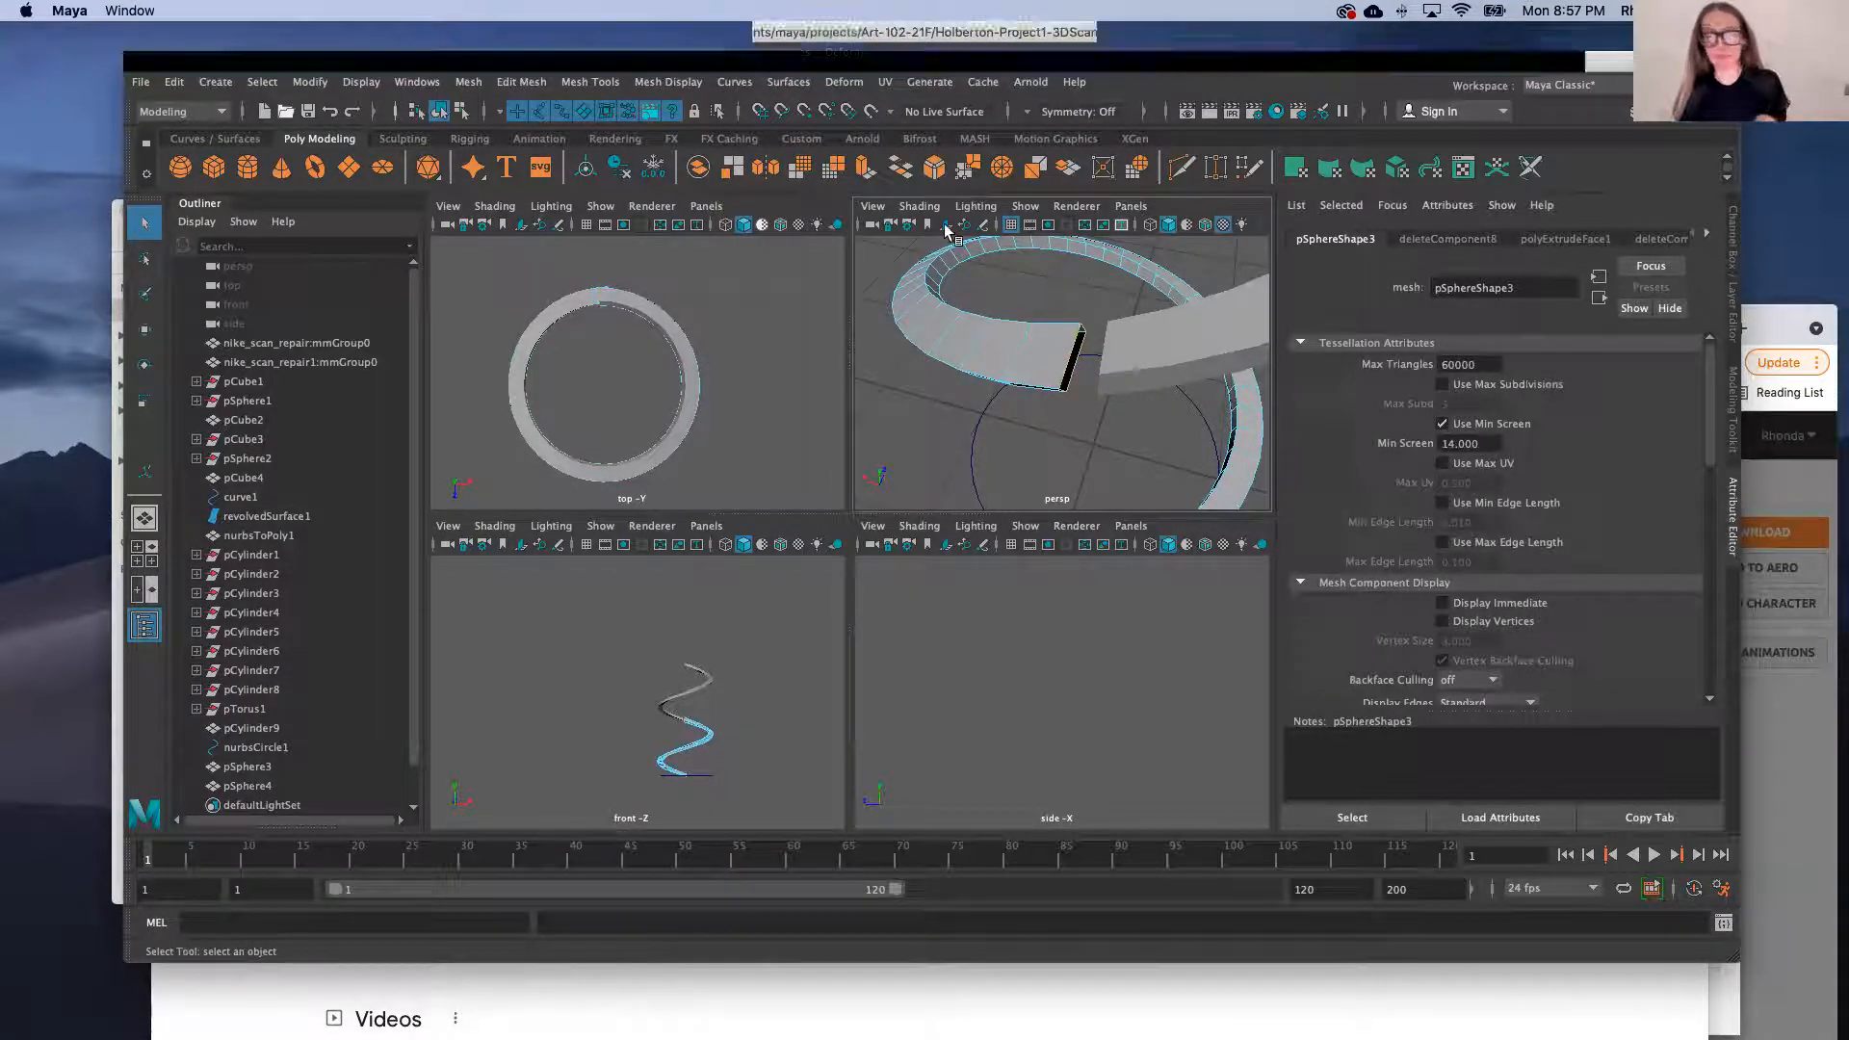
Select both spirals in object mode and combine them into a single mesh
{"action": "right_click_drag", "start_coordinate": [885, 426], "coordinate": [920, 401]}
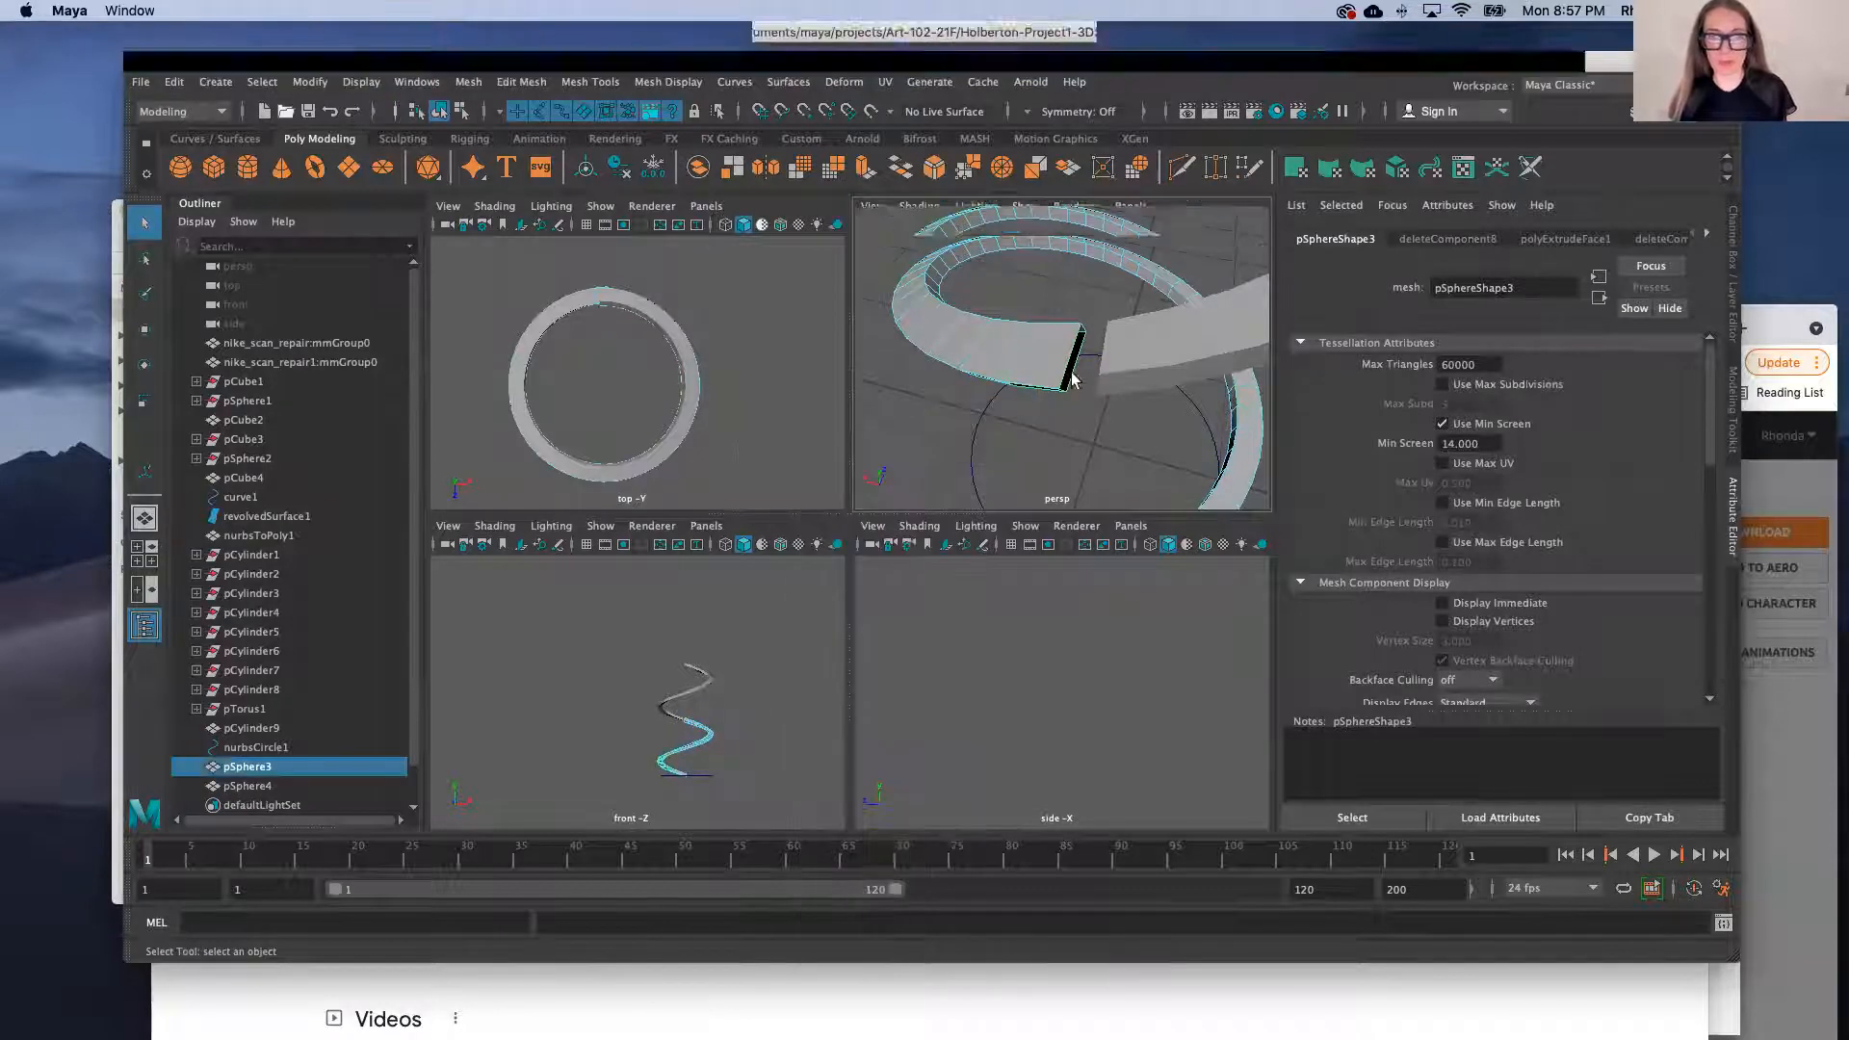
{"action": "left_click", "coordinate": [1136, 347], "text": "shift"}
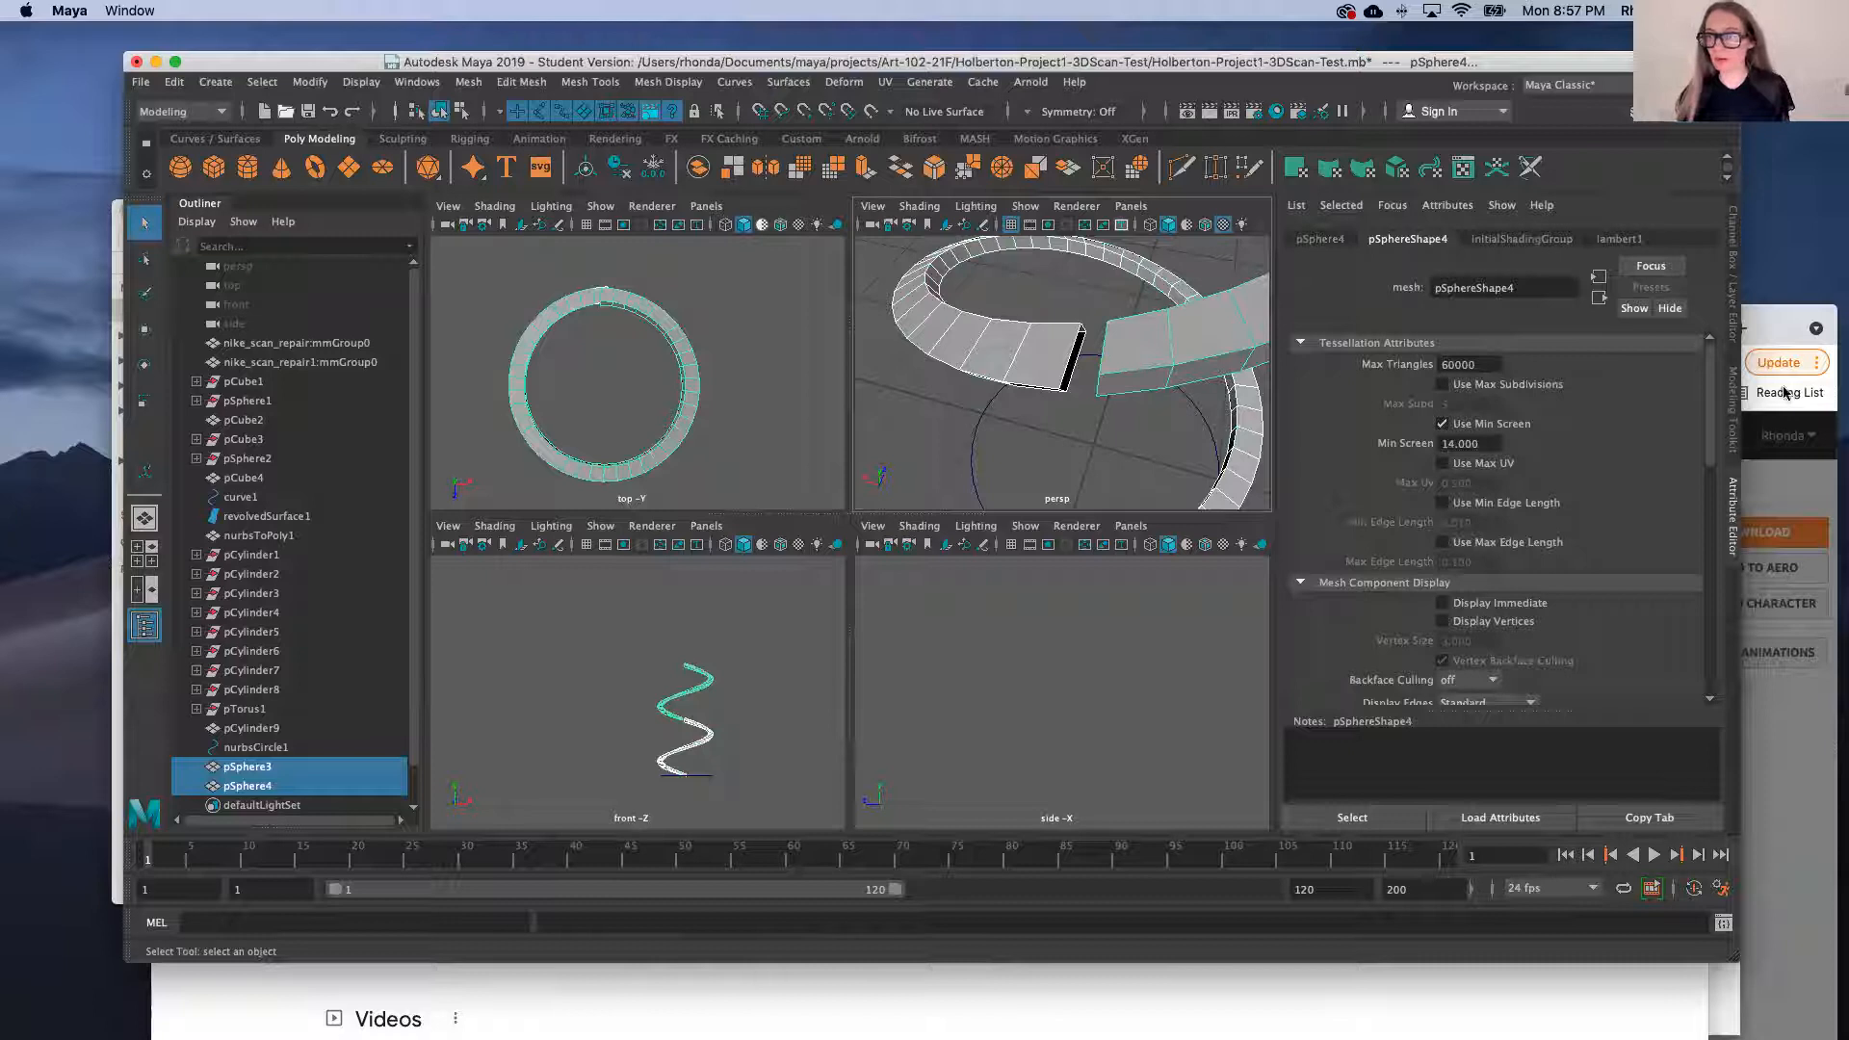
{"action": "left_click", "coordinate": [1734, 402]}
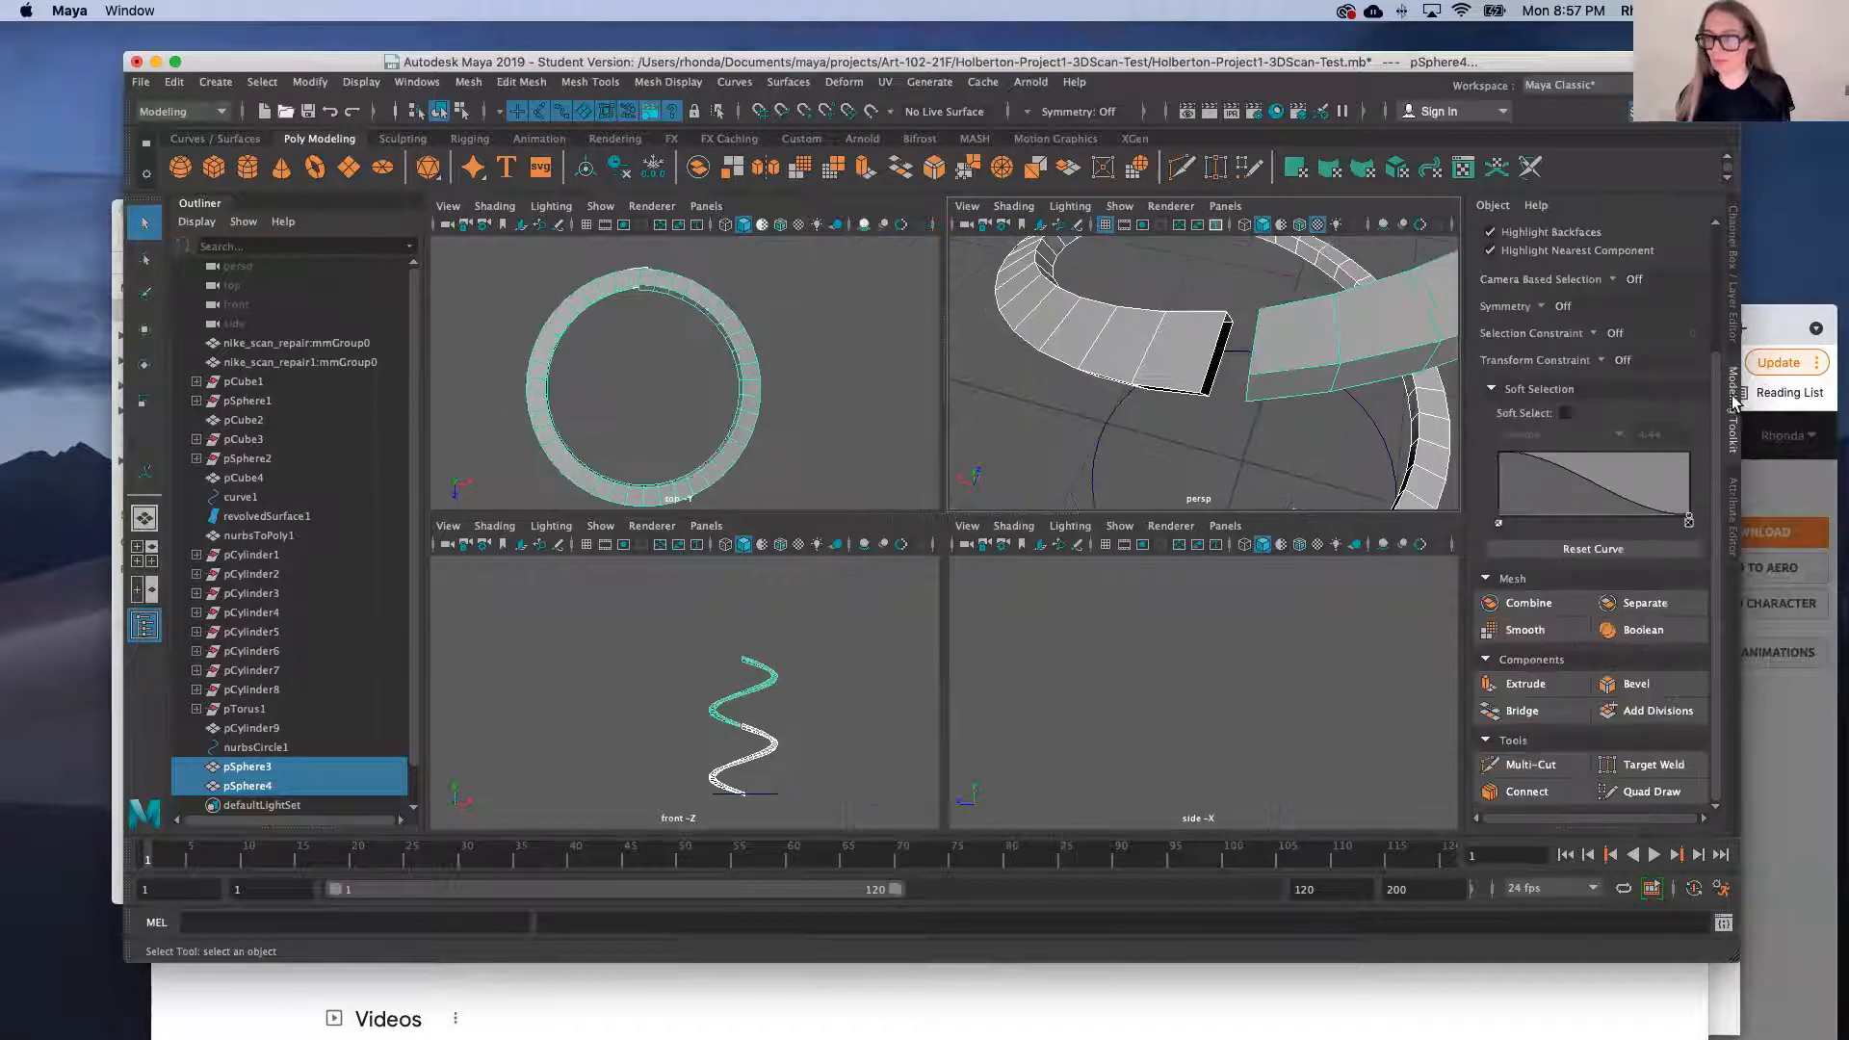
{"action": "left_click", "coordinate": [1528, 603]}
Bridge the border edges of the two facing open ends to close the gap between the spiral turns
{"action": "scroll", "coordinate": [1246, 362], "scroll_direction": "up", "scroll_amount": 3}
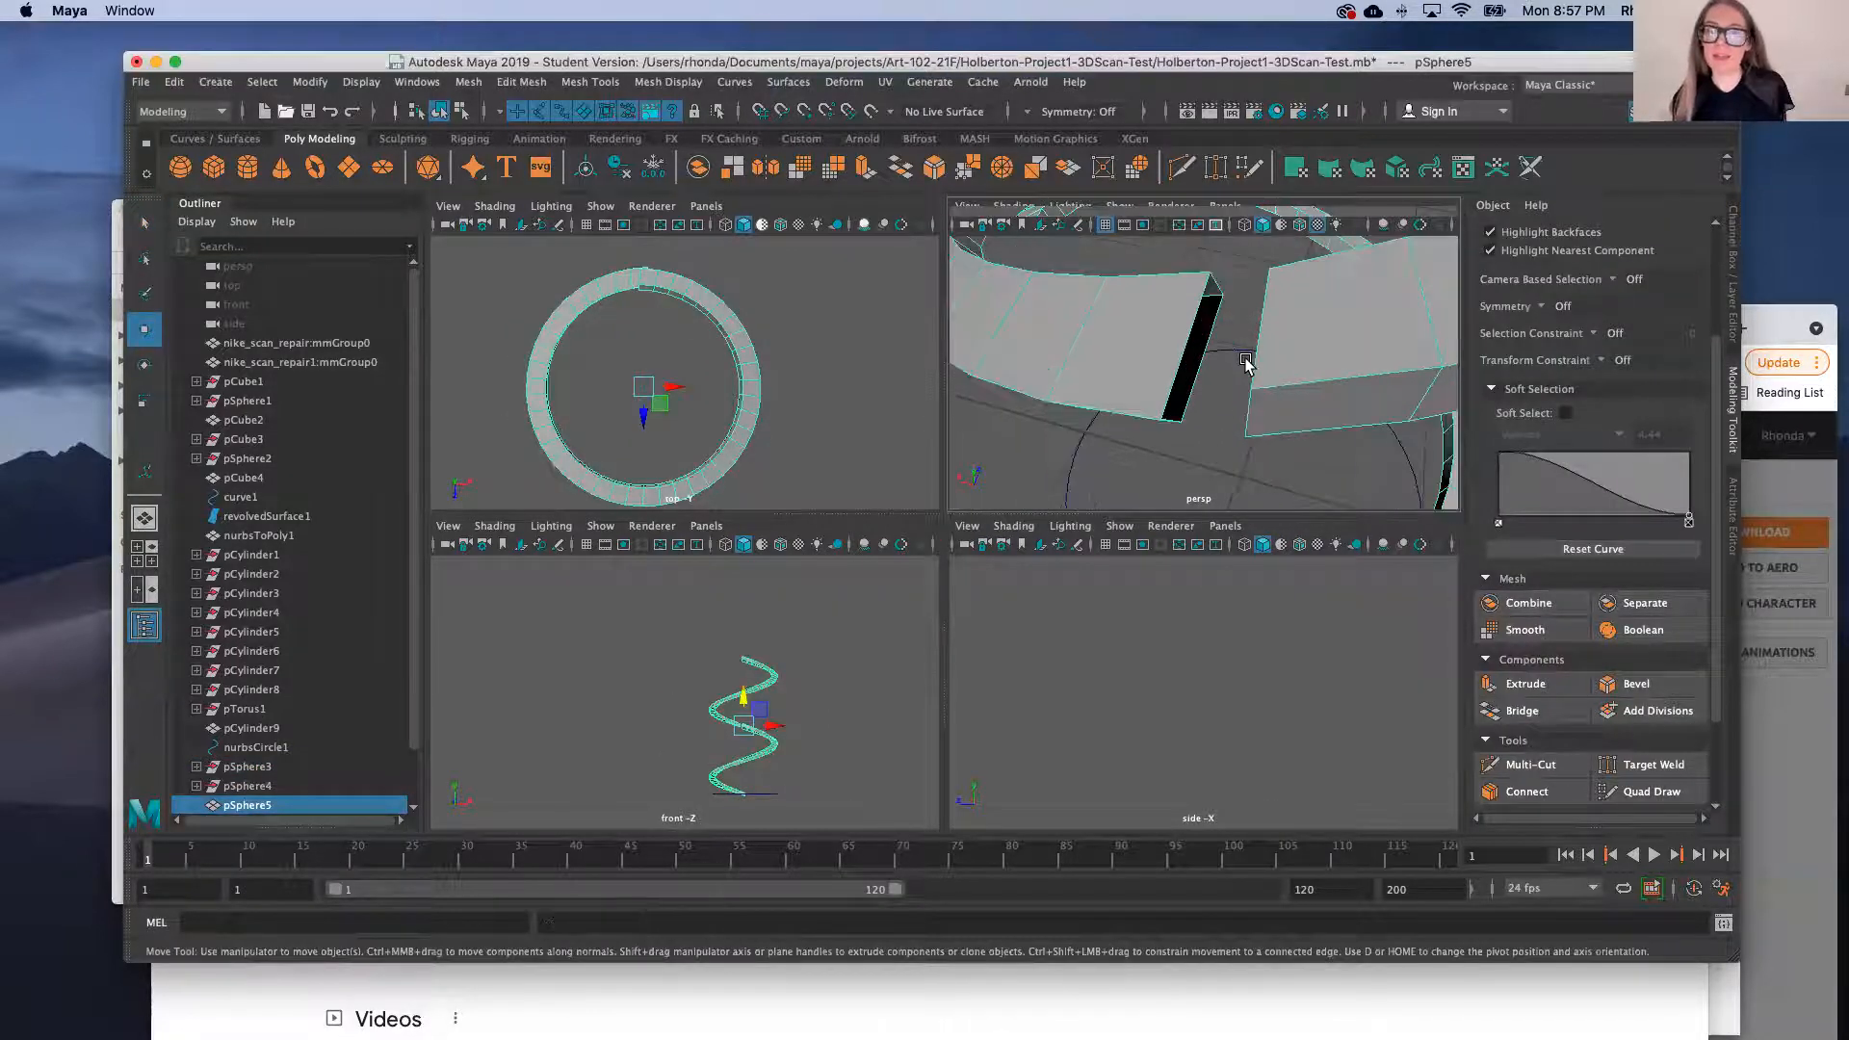
{"action": "right_click", "coordinate": [1202, 449]}
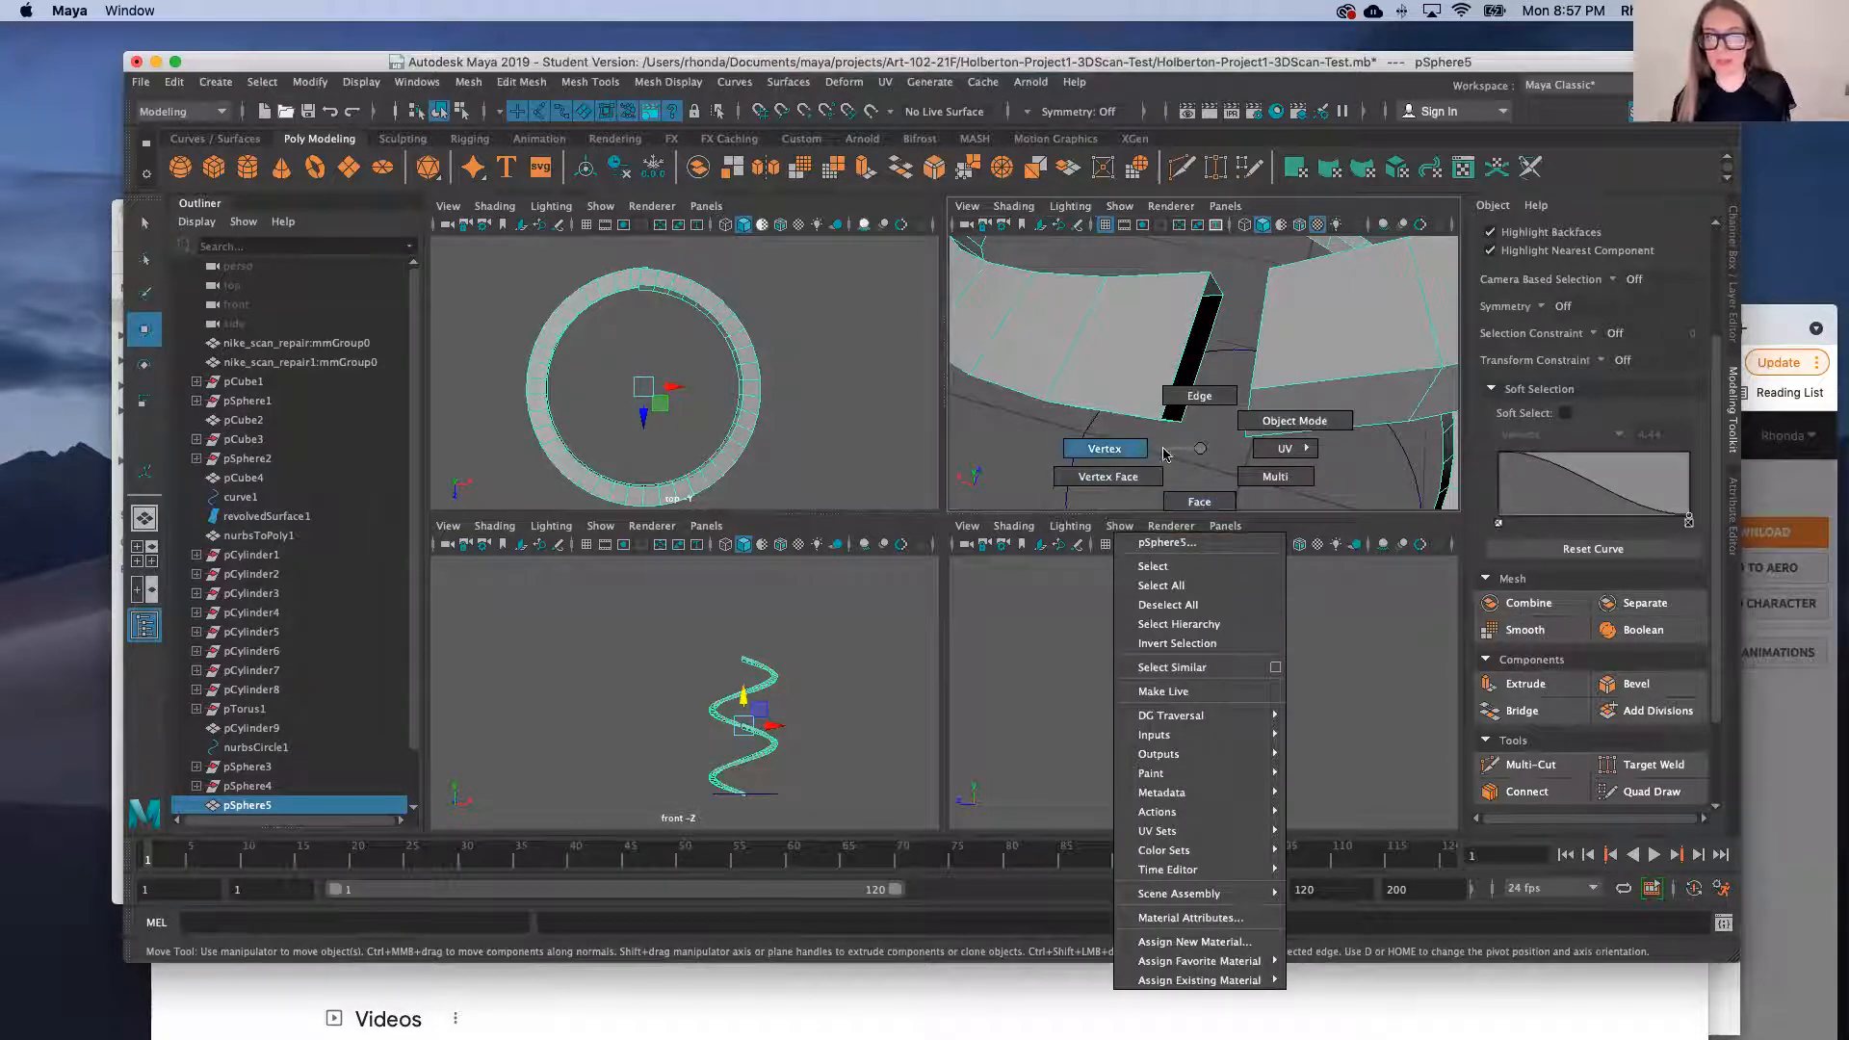
{"action": "left_click", "coordinate": [1200, 396]}
{"action": "left_click", "coordinate": [1196, 372]}
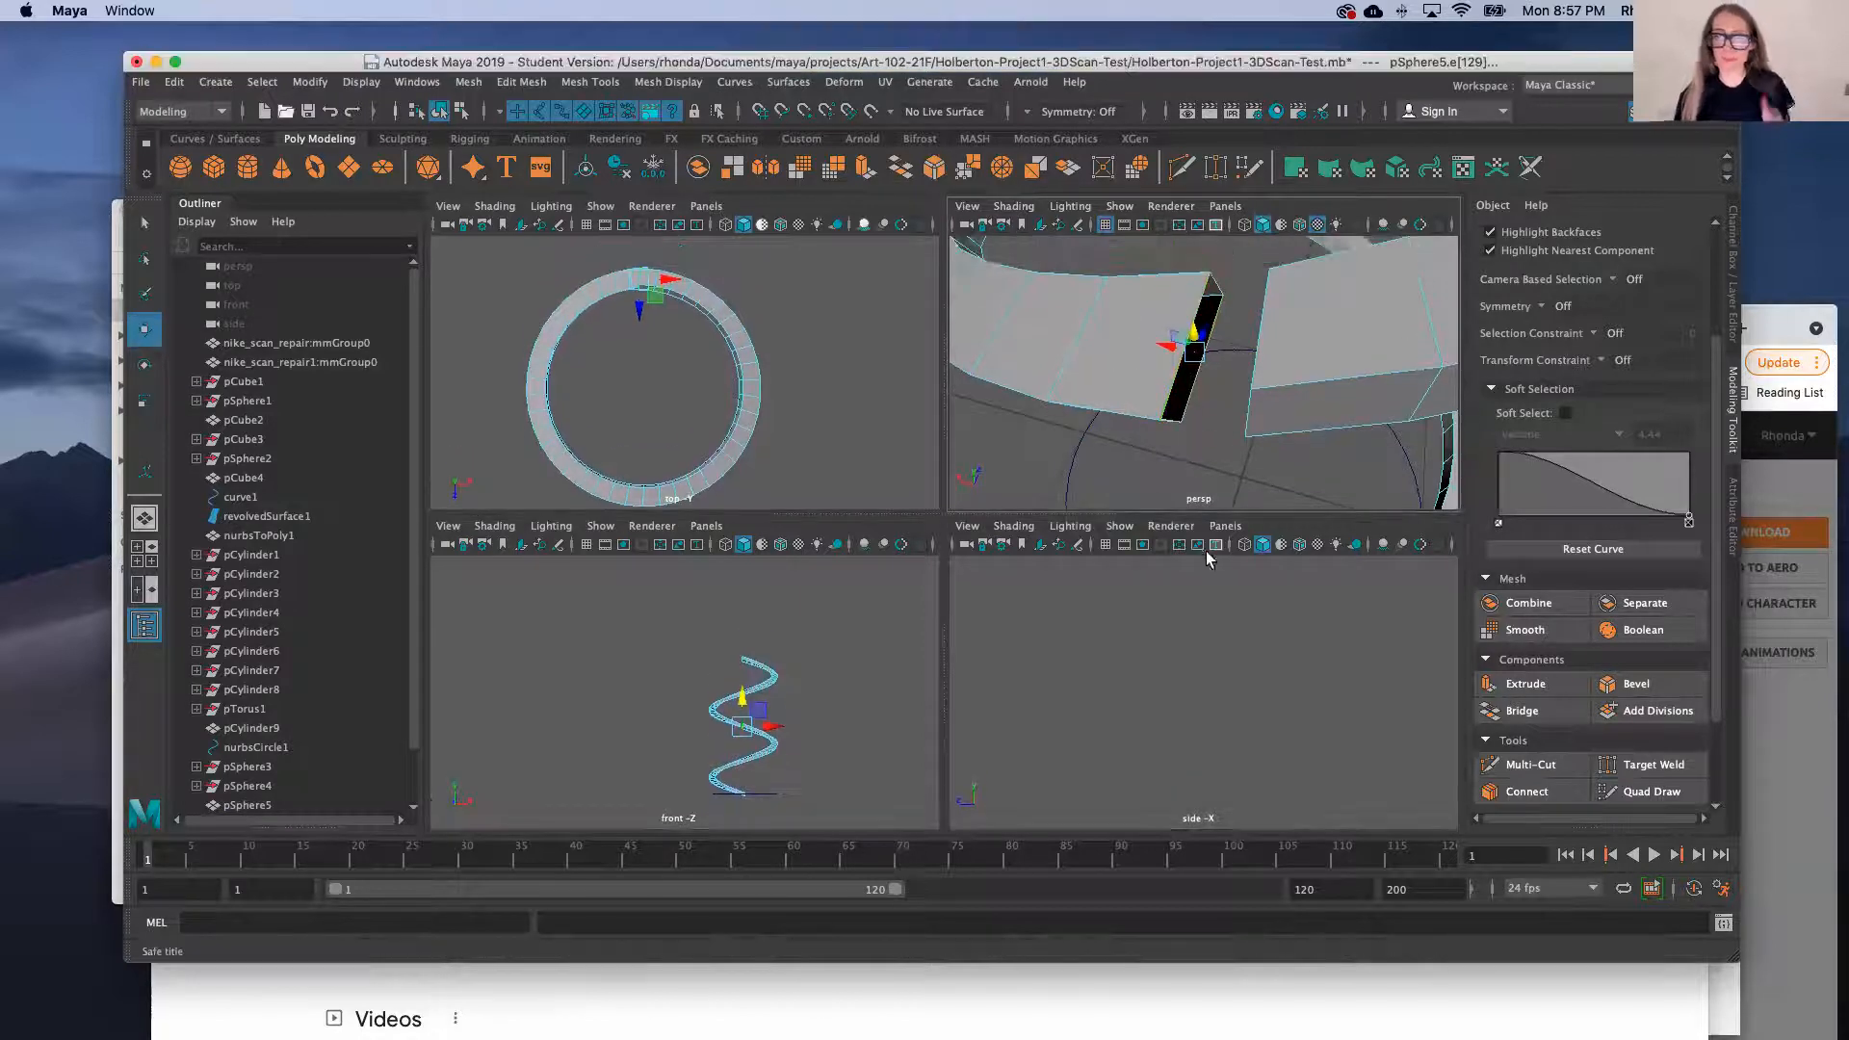
{"action": "left_click", "coordinate": [1250, 409], "text": "shift"}
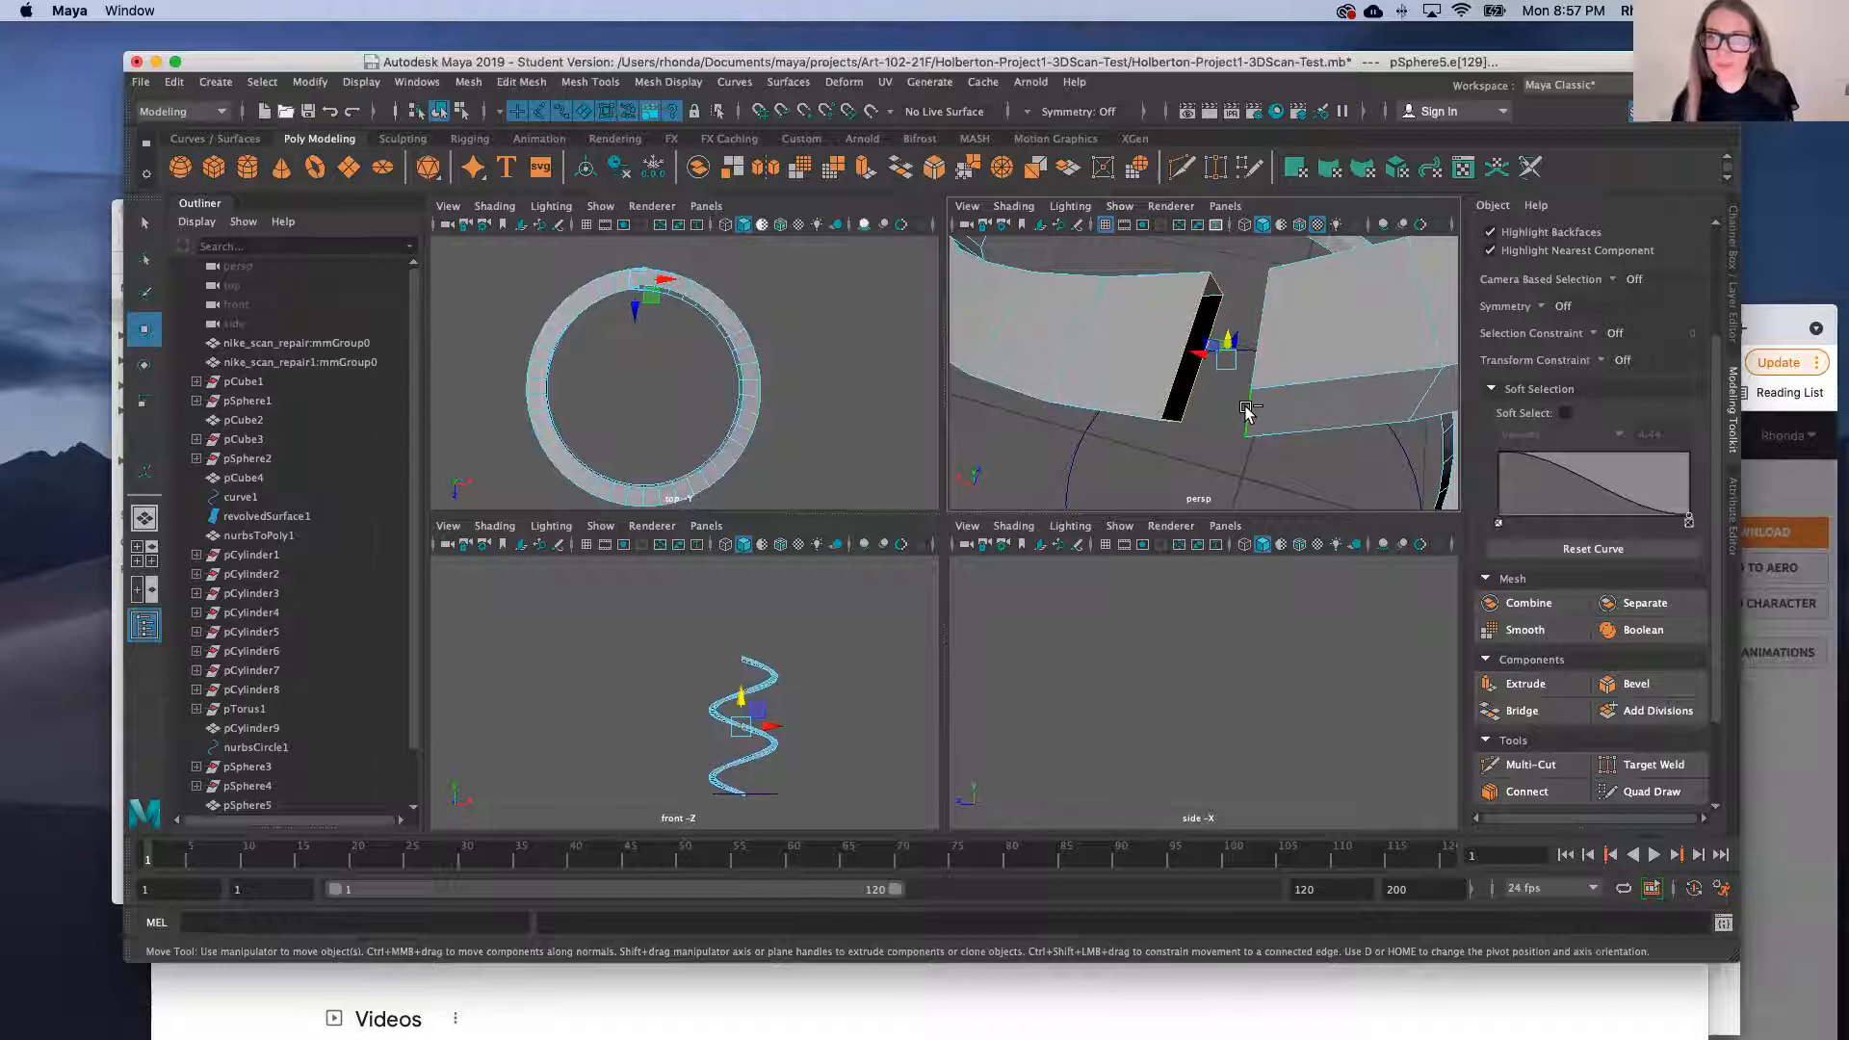
{"action": "mouse_move", "coordinate": [1171, 472]}
{"action": "left_mouse_down", "text": "alt"}
{"action": "mouse_move", "coordinate": [1204, 489]}
{"action": "mouse_move", "coordinate": [1161, 479]}
{"action": "mouse_move", "coordinate": [1185, 481]}
{"action": "left_mouse_up", "text": "alt"}
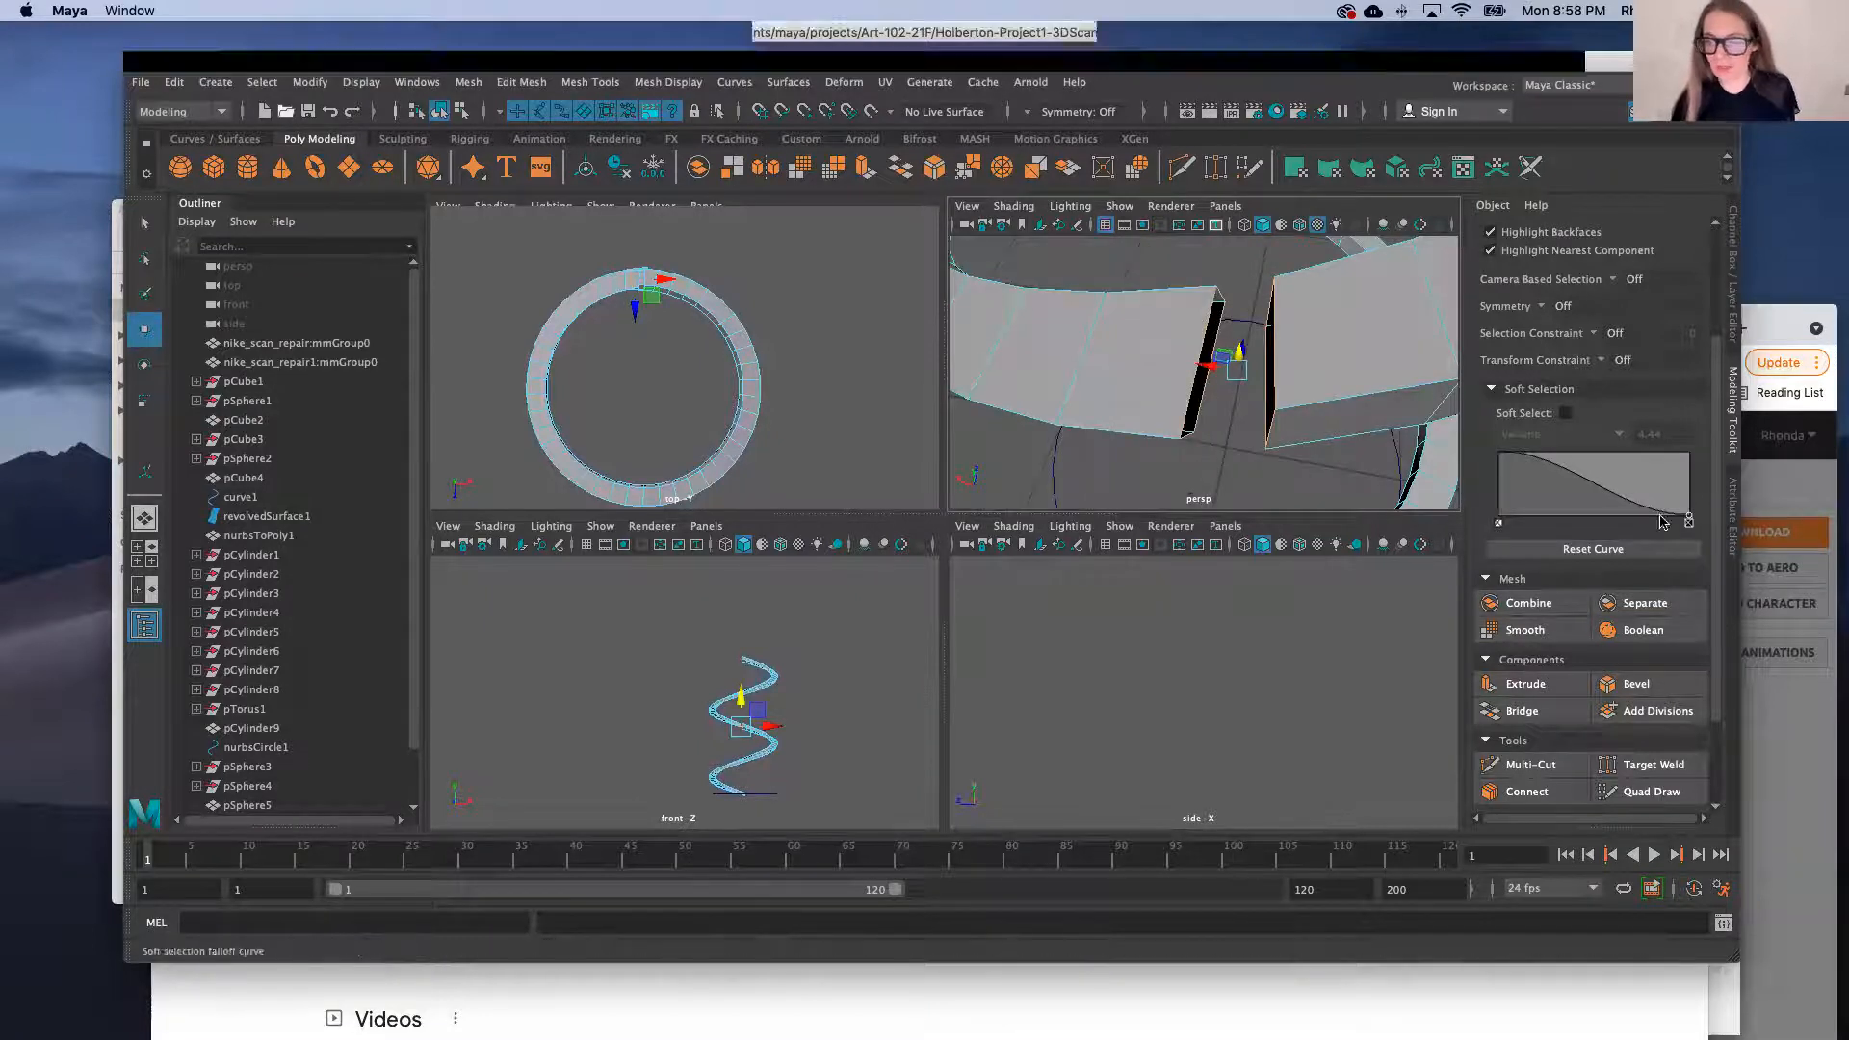
{"action": "left_click", "coordinate": [1521, 711]}
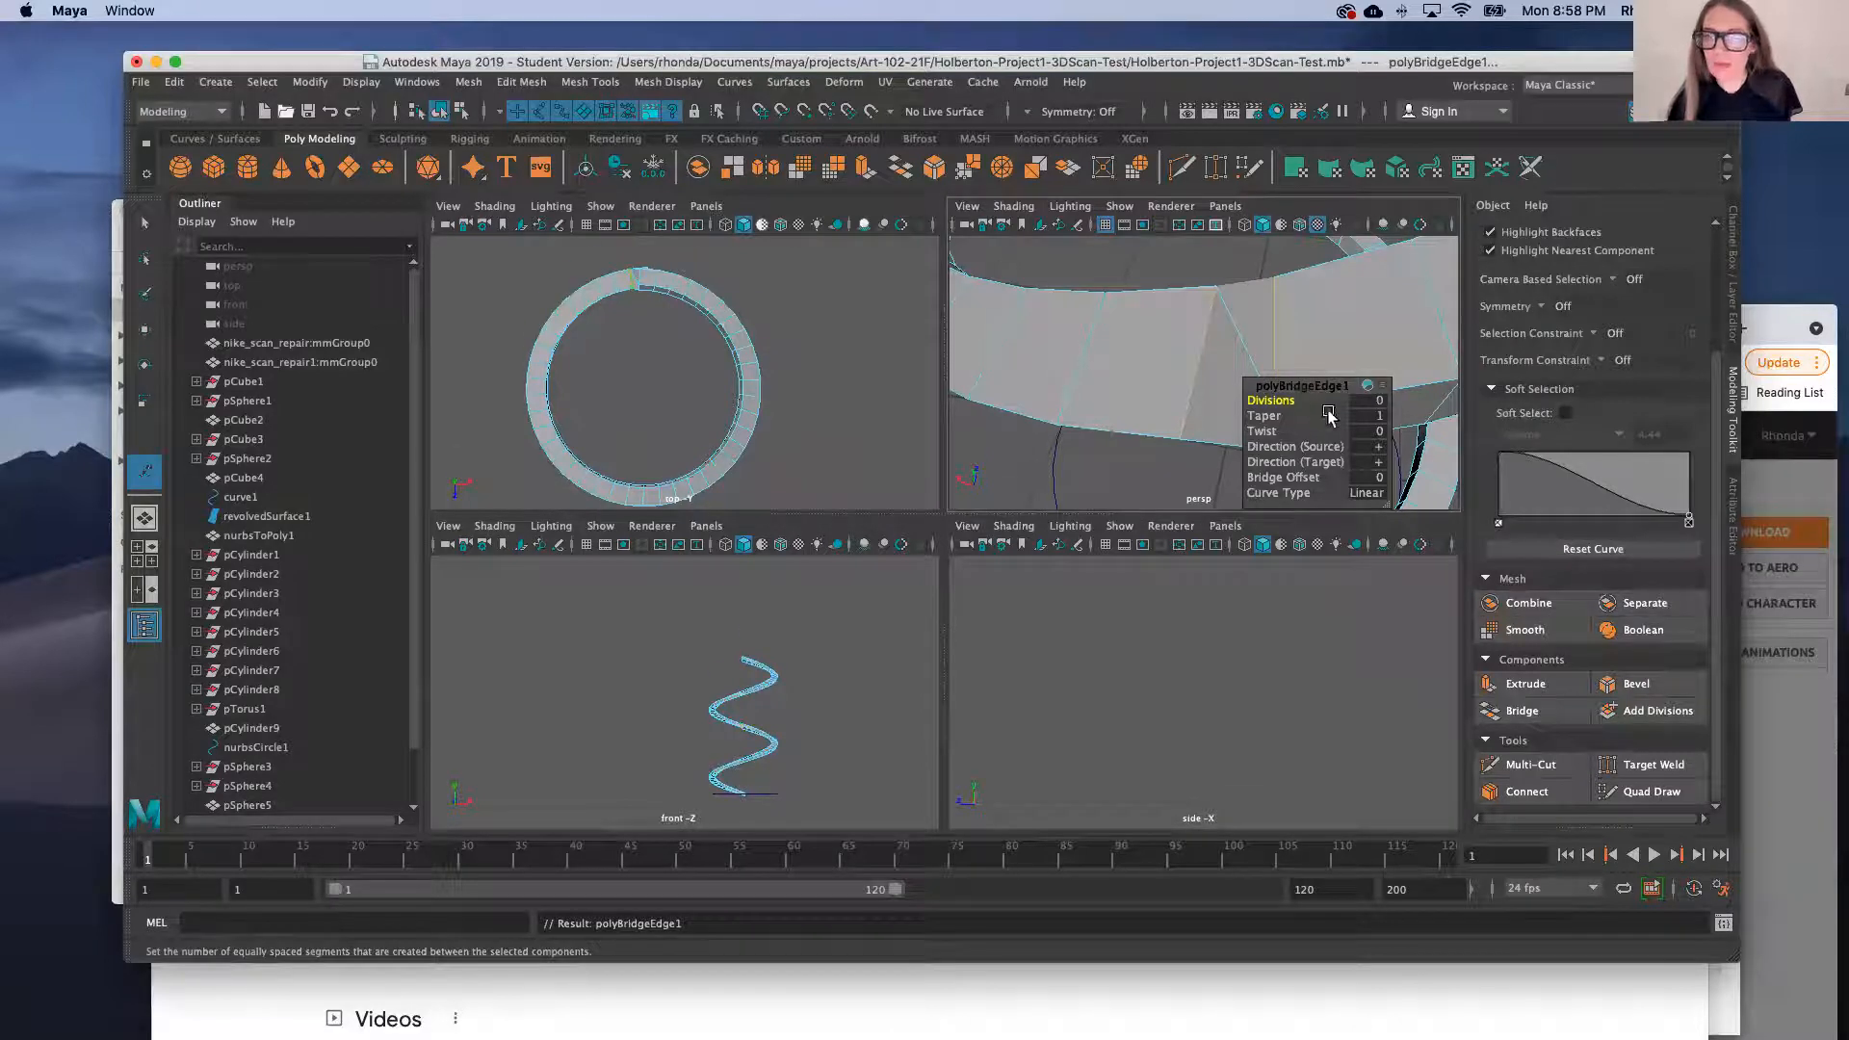
Set the bridge's taper to 0
{"action": "left_click", "coordinate": [1372, 418]}
{"action": "left_click", "coordinate": [1371, 415]}
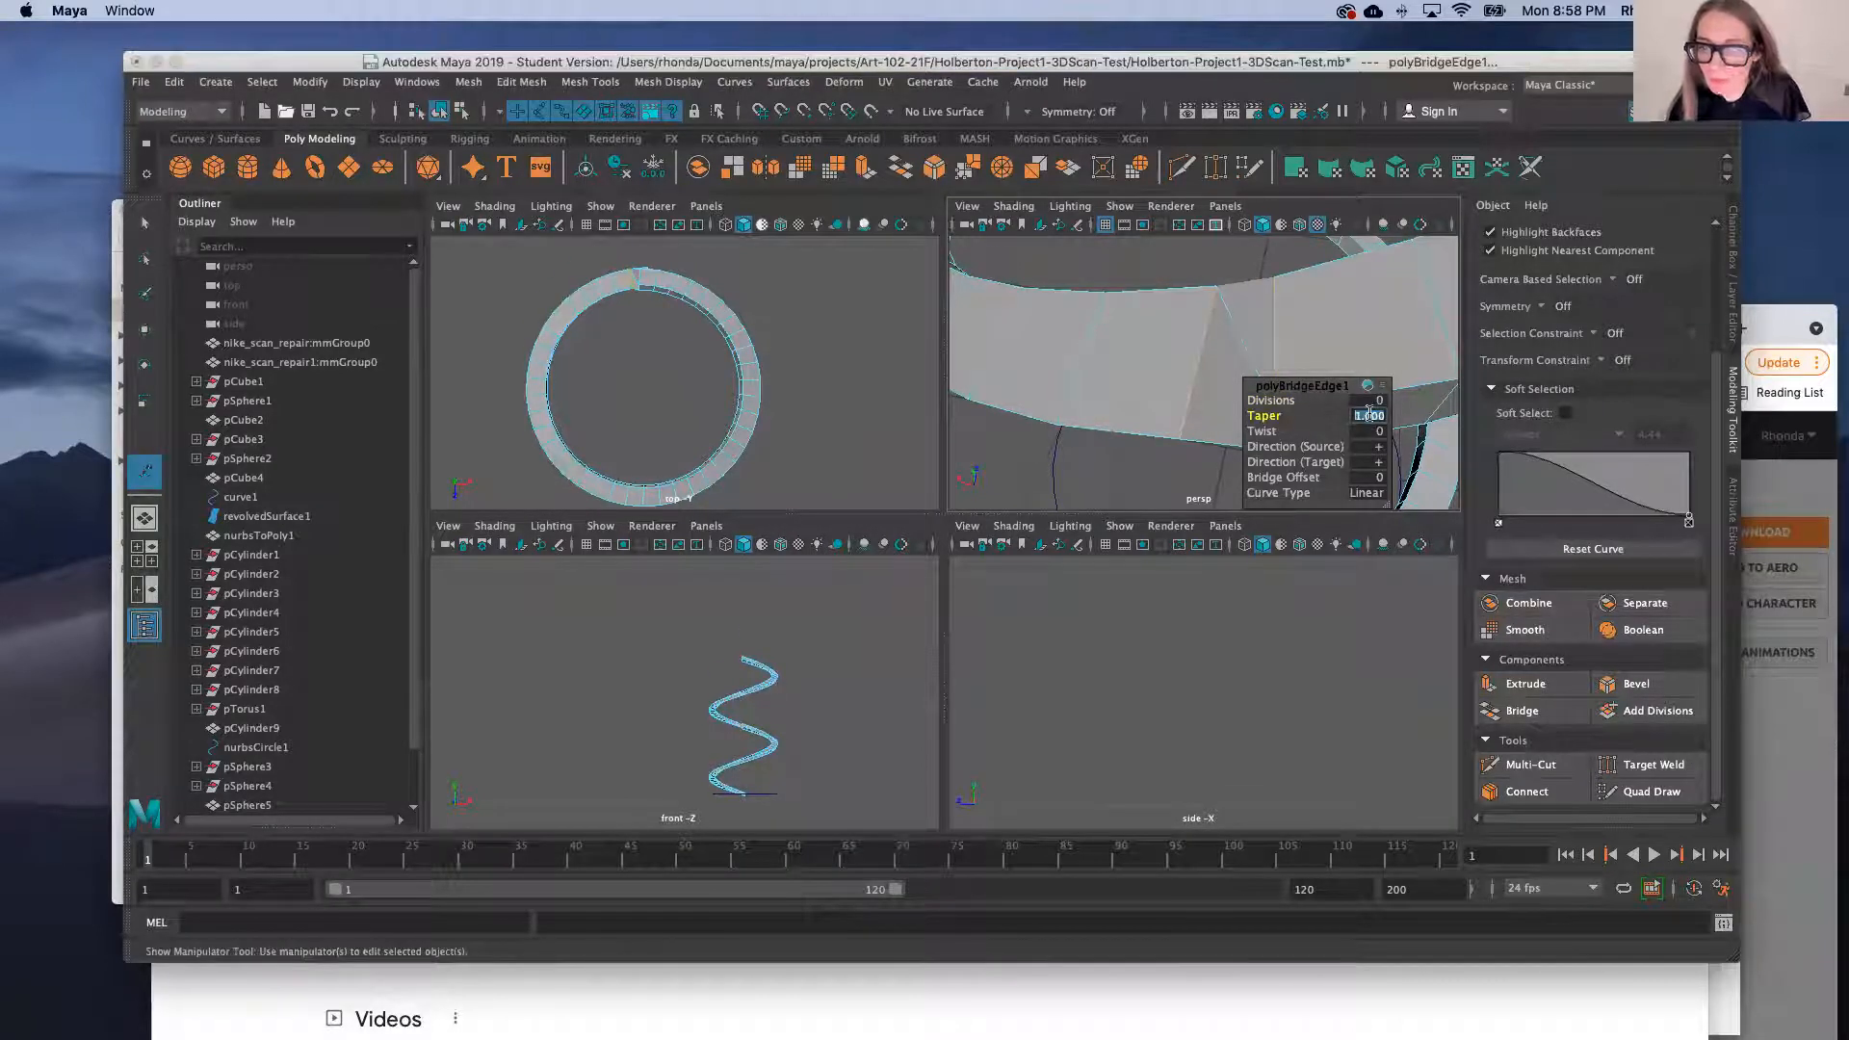
{"action": "type", "text": "0"}
{"action": "key", "text": "Return"}
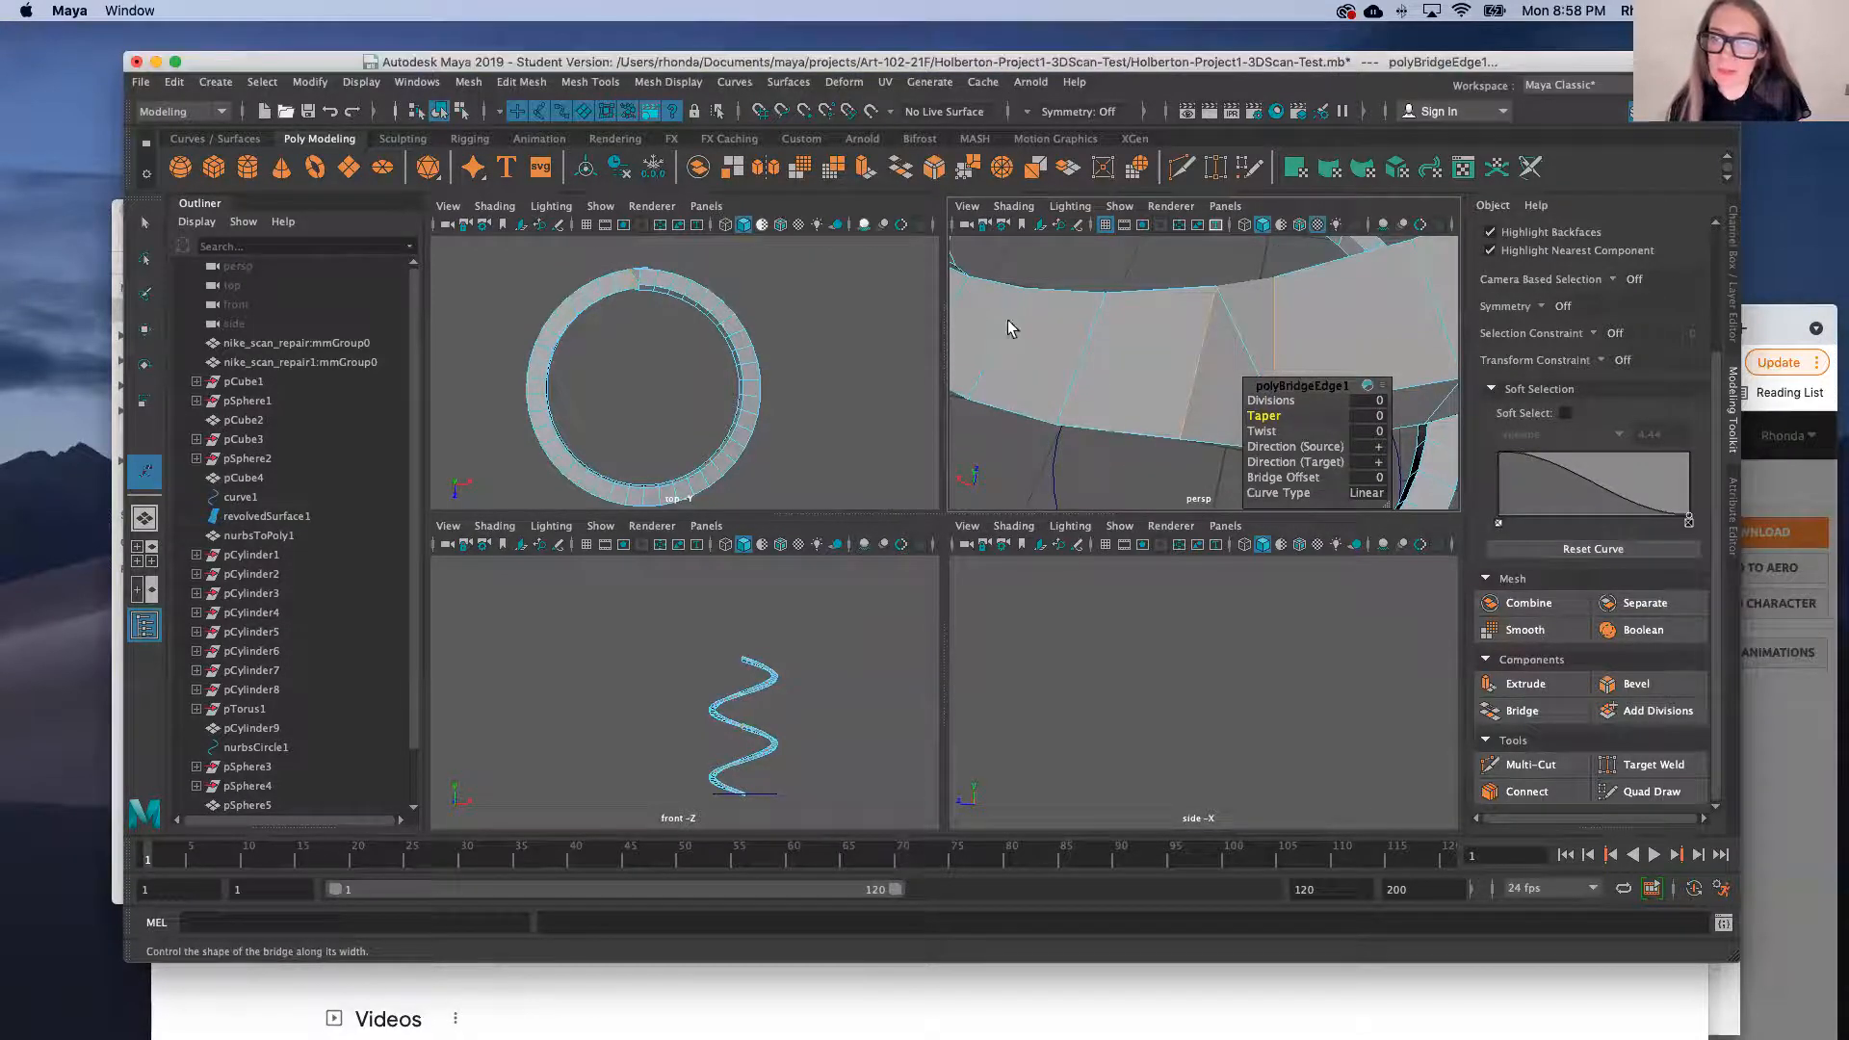
Examine the bridged joint in the top and perspective views
{"action": "scroll", "coordinate": [616, 277], "scroll_direction": "up", "scroll_amount": 10}
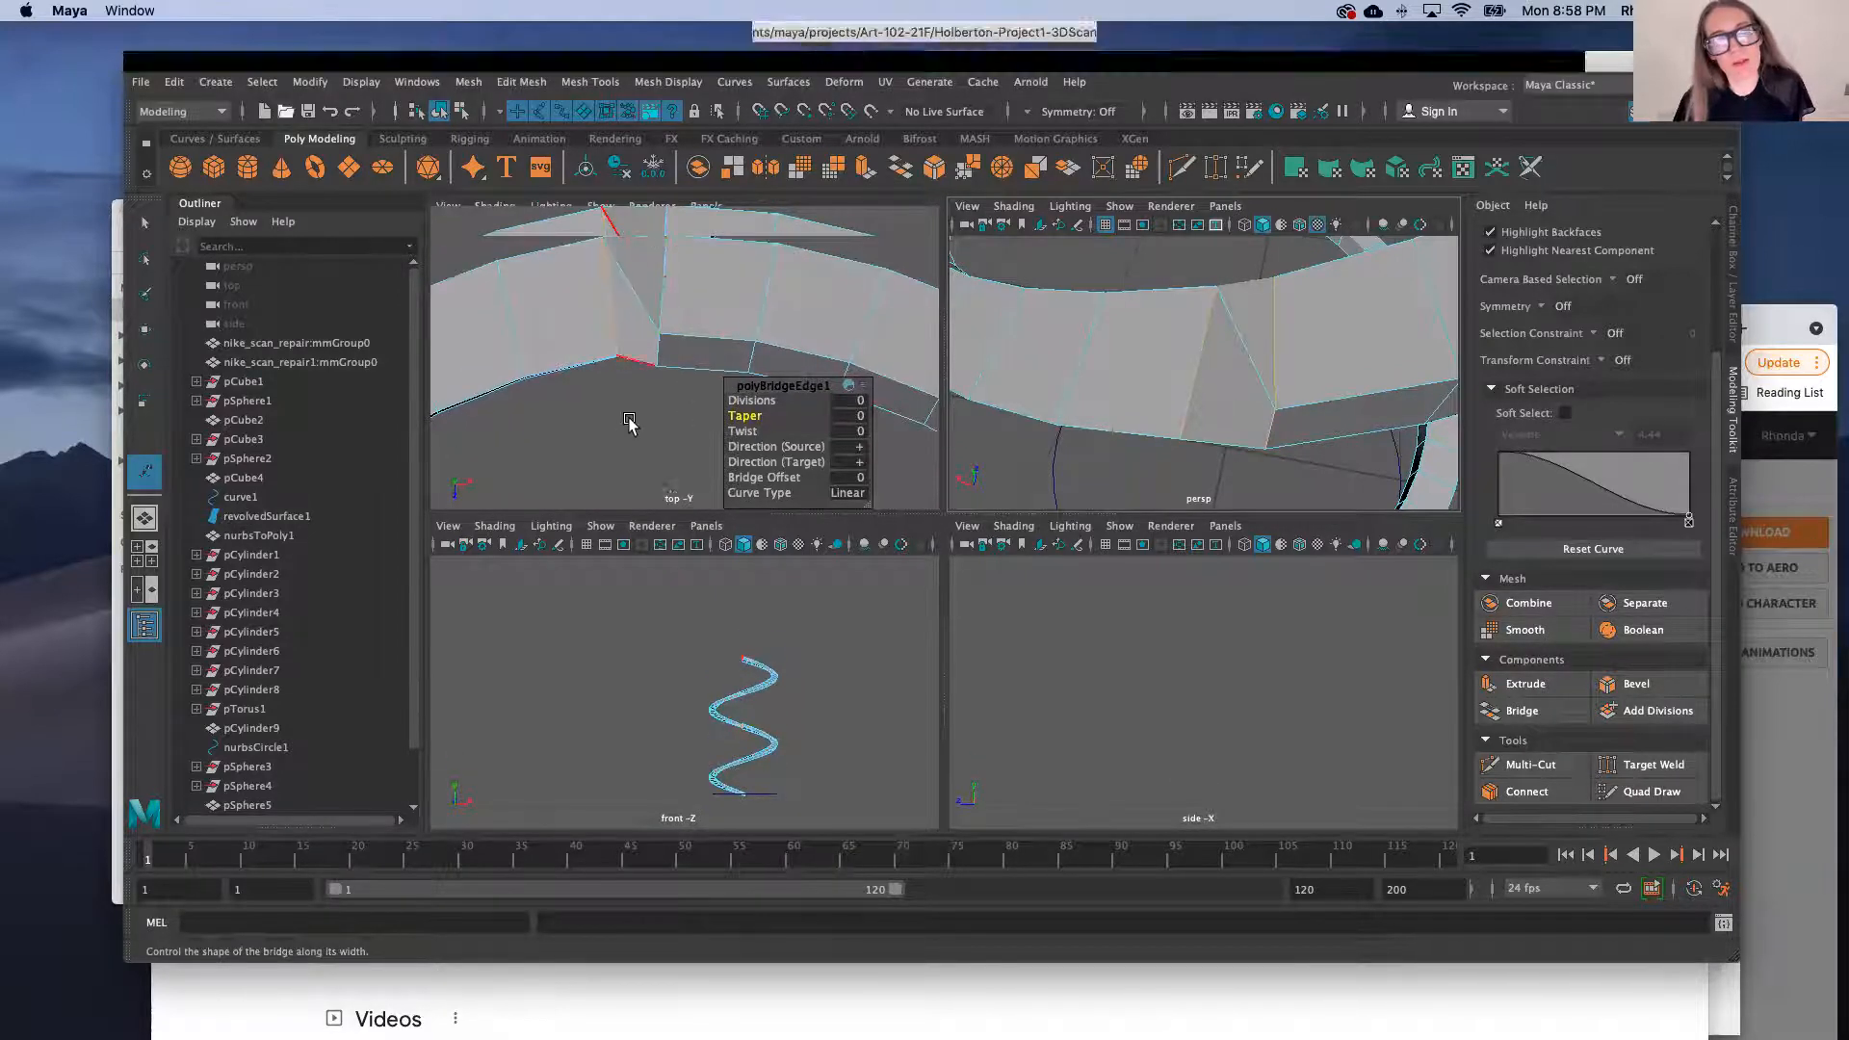
{"action": "scroll", "coordinate": [631, 424], "scroll_direction": "down", "scroll_amount": 10}
{"action": "scroll", "coordinate": [629, 398], "scroll_direction": "up", "scroll_amount": 10}
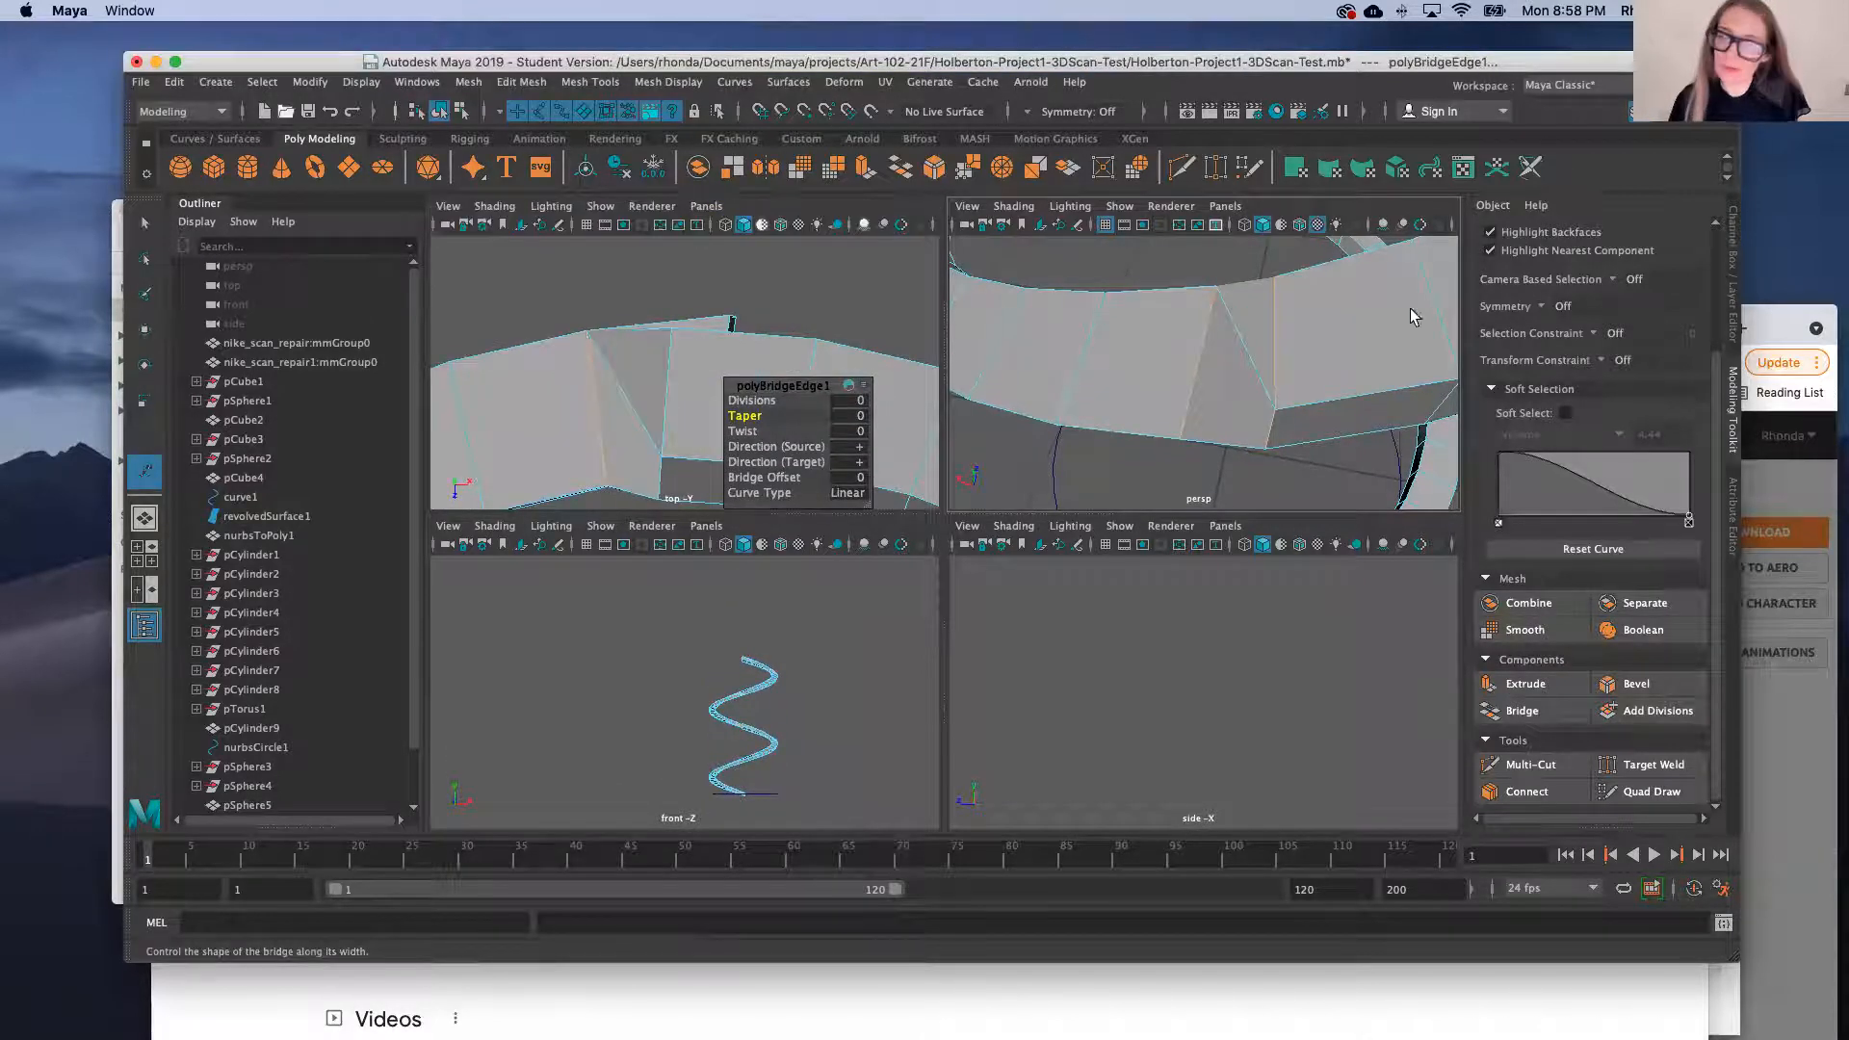
{"action": "scroll", "coordinate": [838, 363], "scroll_direction": "down", "scroll_amount": 8}
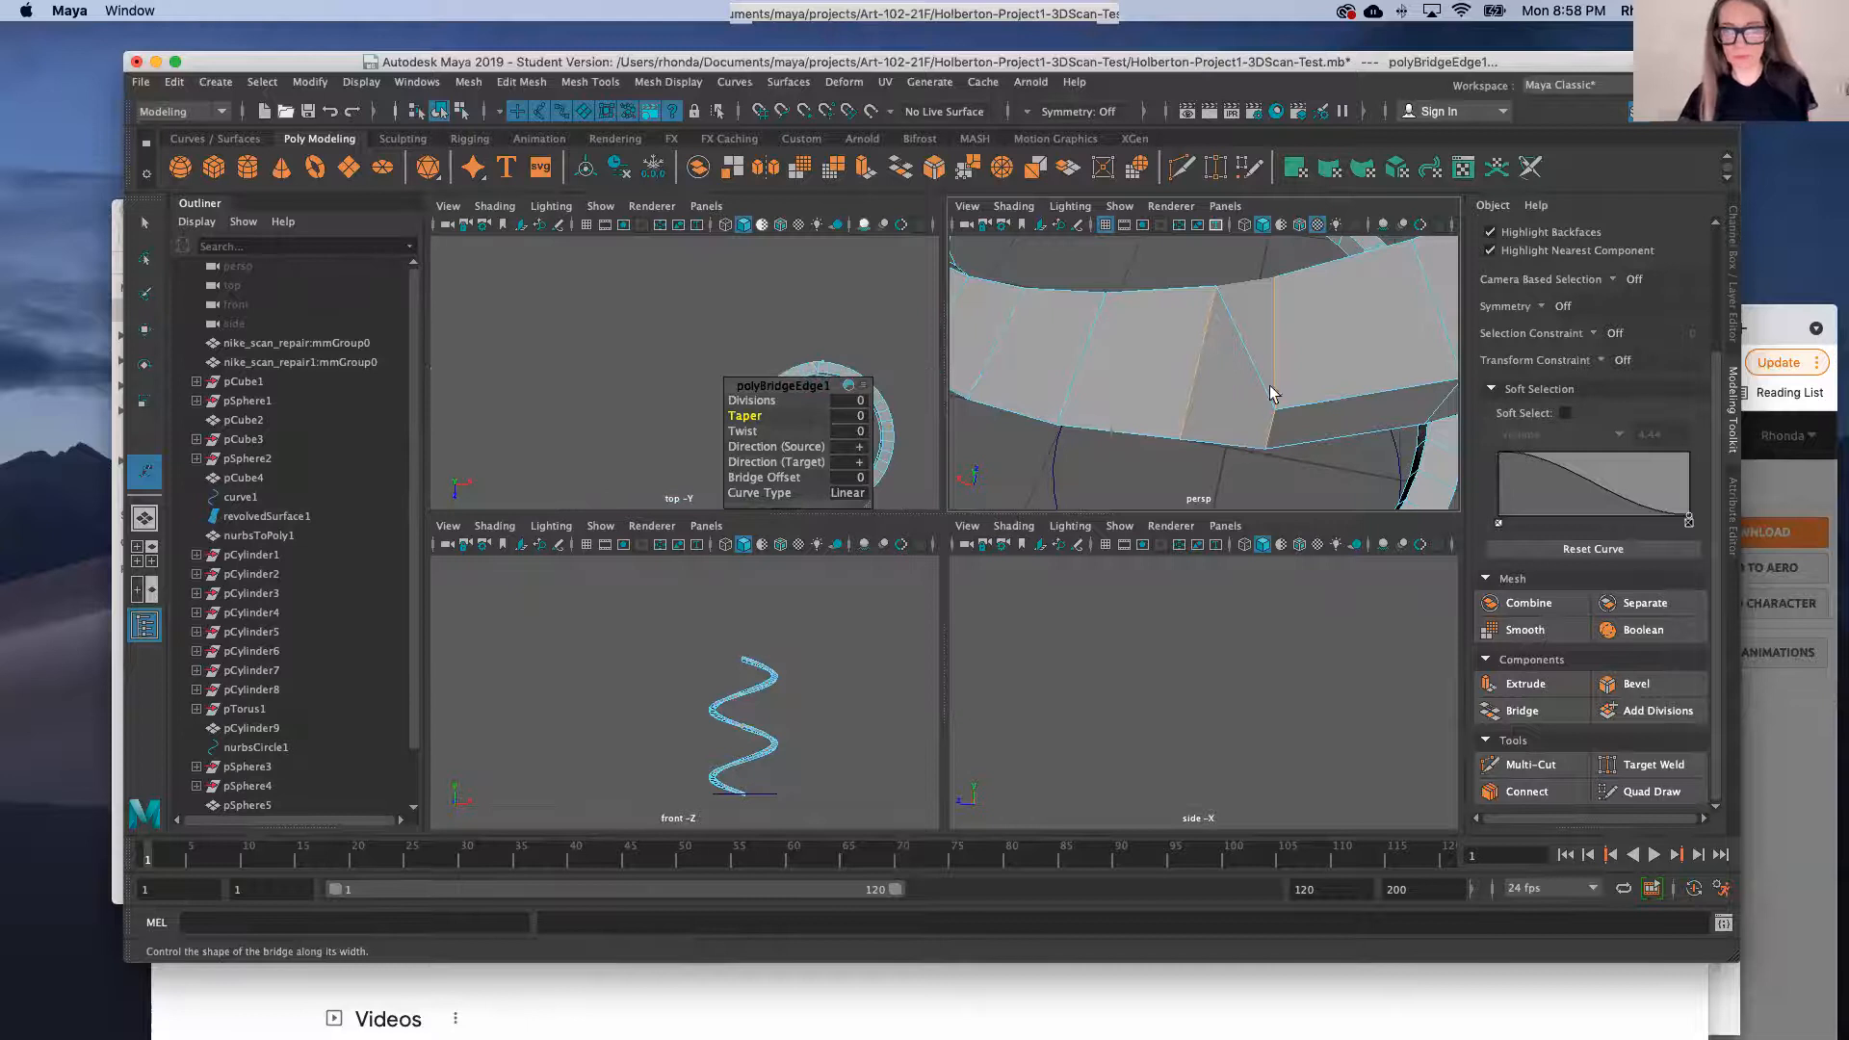
{"action": "left_click_drag", "start_coordinate": [1014, 421], "coordinate": [1301, 300], "text": "alt"}
{"action": "scroll", "coordinate": [1301, 299], "scroll_direction": "up", "scroll_amount": 10}
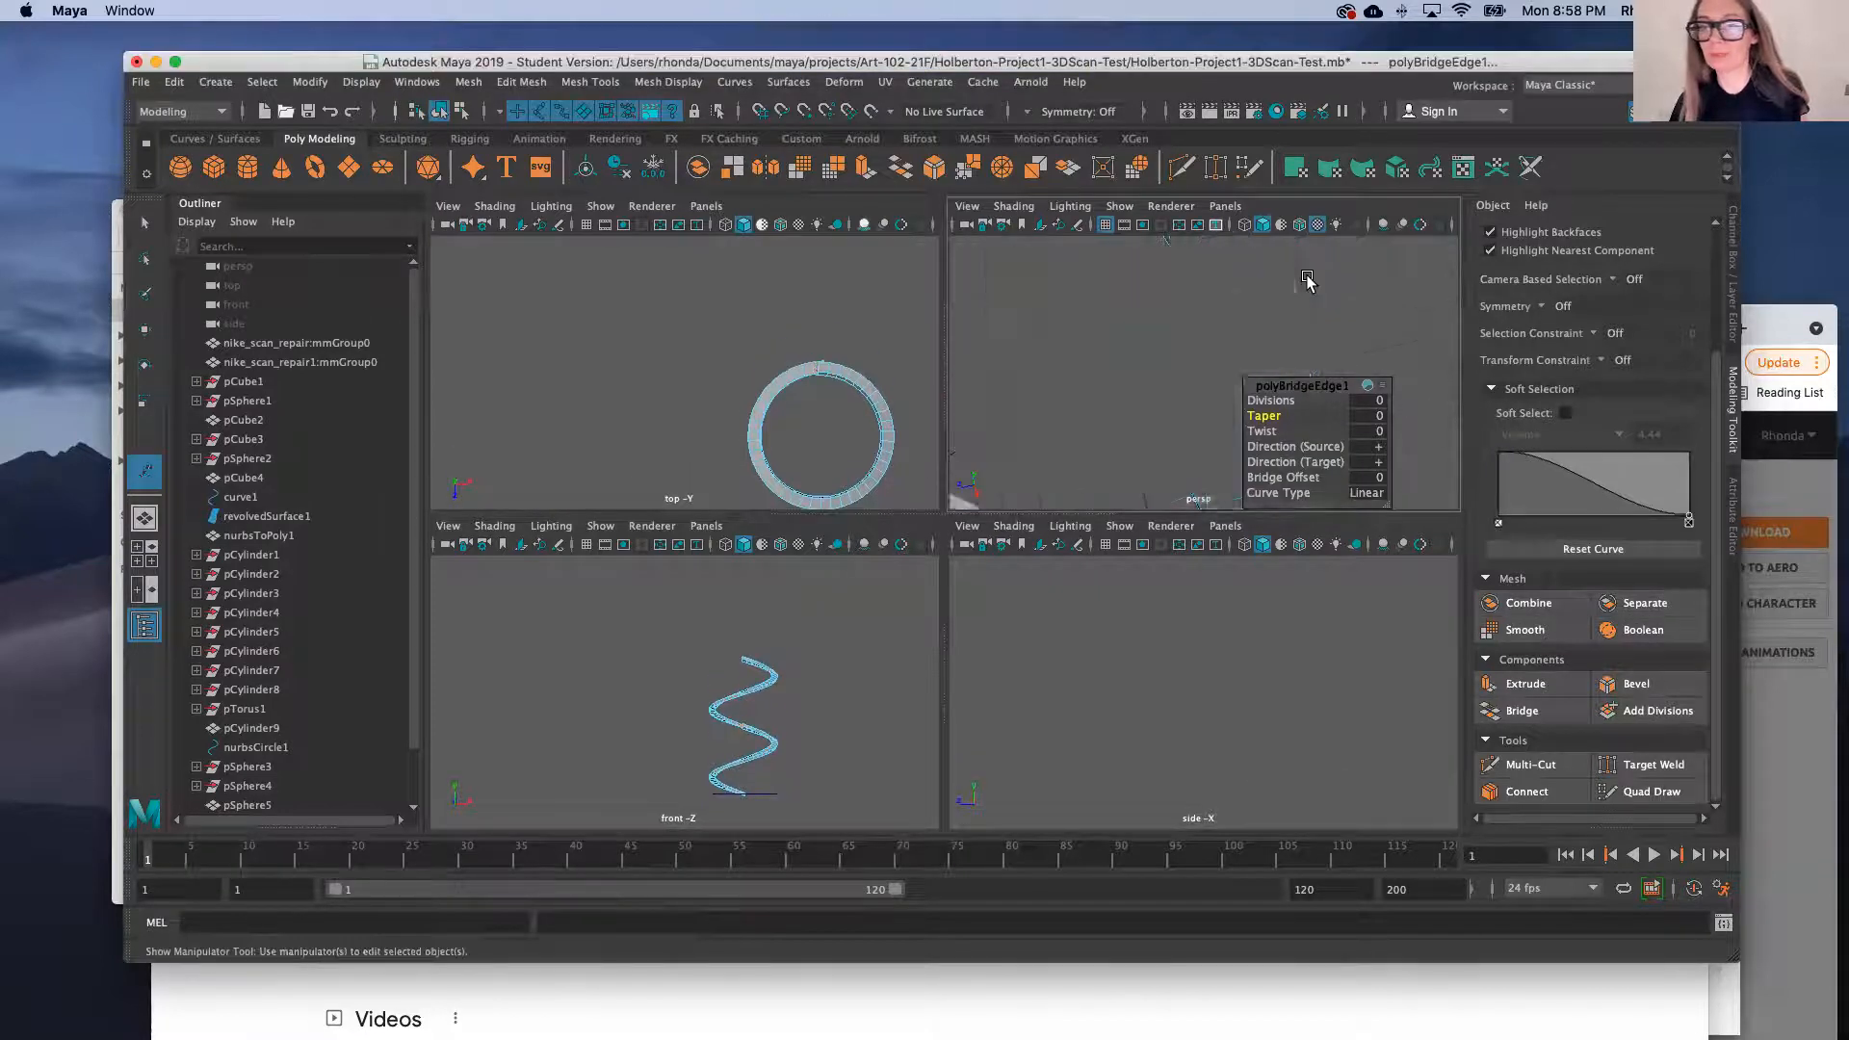
Examine the bridged joint between the spiral turns in the perspective and front views
{"action": "scroll", "coordinate": [1306, 284], "scroll_direction": "down", "scroll_amount": 4}
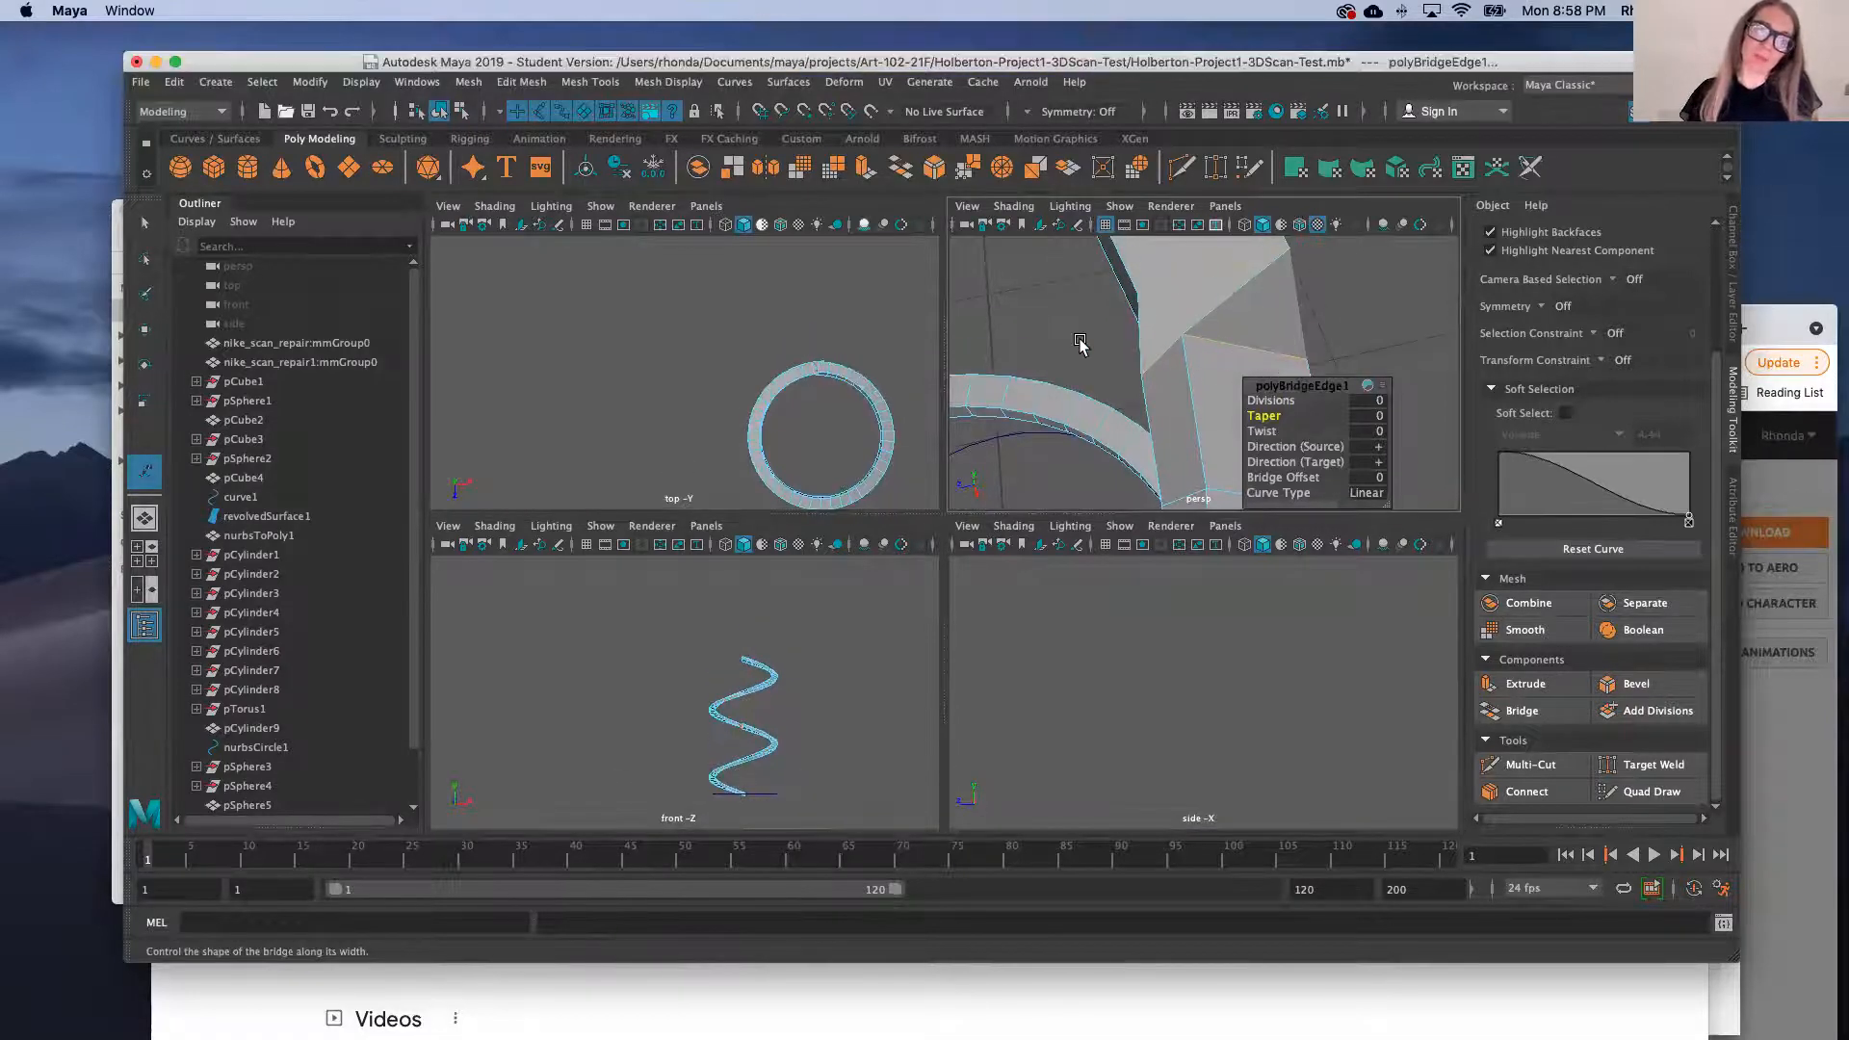
{"action": "scroll", "coordinate": [734, 740], "scroll_direction": "up", "scroll_amount": 5}
{"action": "left_click", "coordinate": [655, 718]}
{"action": "scroll", "coordinate": [751, 751], "scroll_direction": "down", "scroll_amount": 3}
{"action": "scroll", "coordinate": [752, 751], "scroll_direction": "up", "scroll_amount": 4}
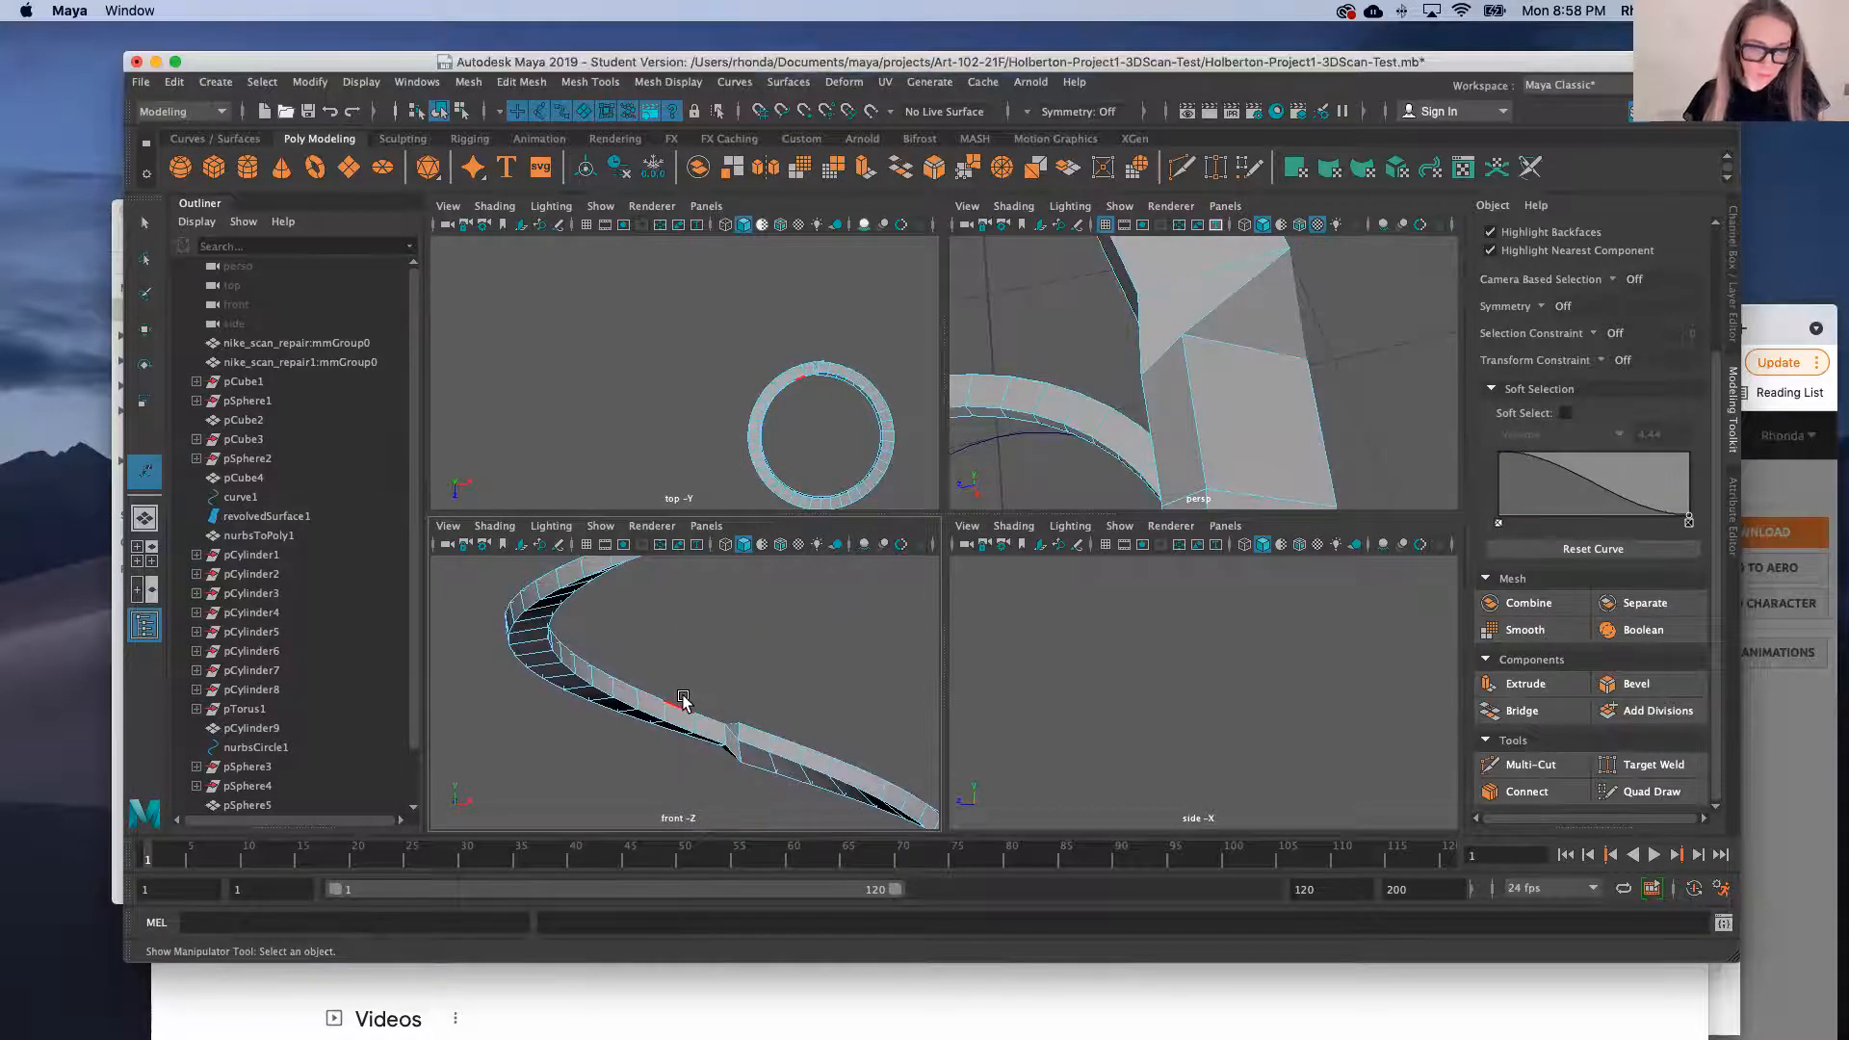
{"action": "scroll", "coordinate": [741, 756], "scroll_direction": "down", "scroll_amount": 3}
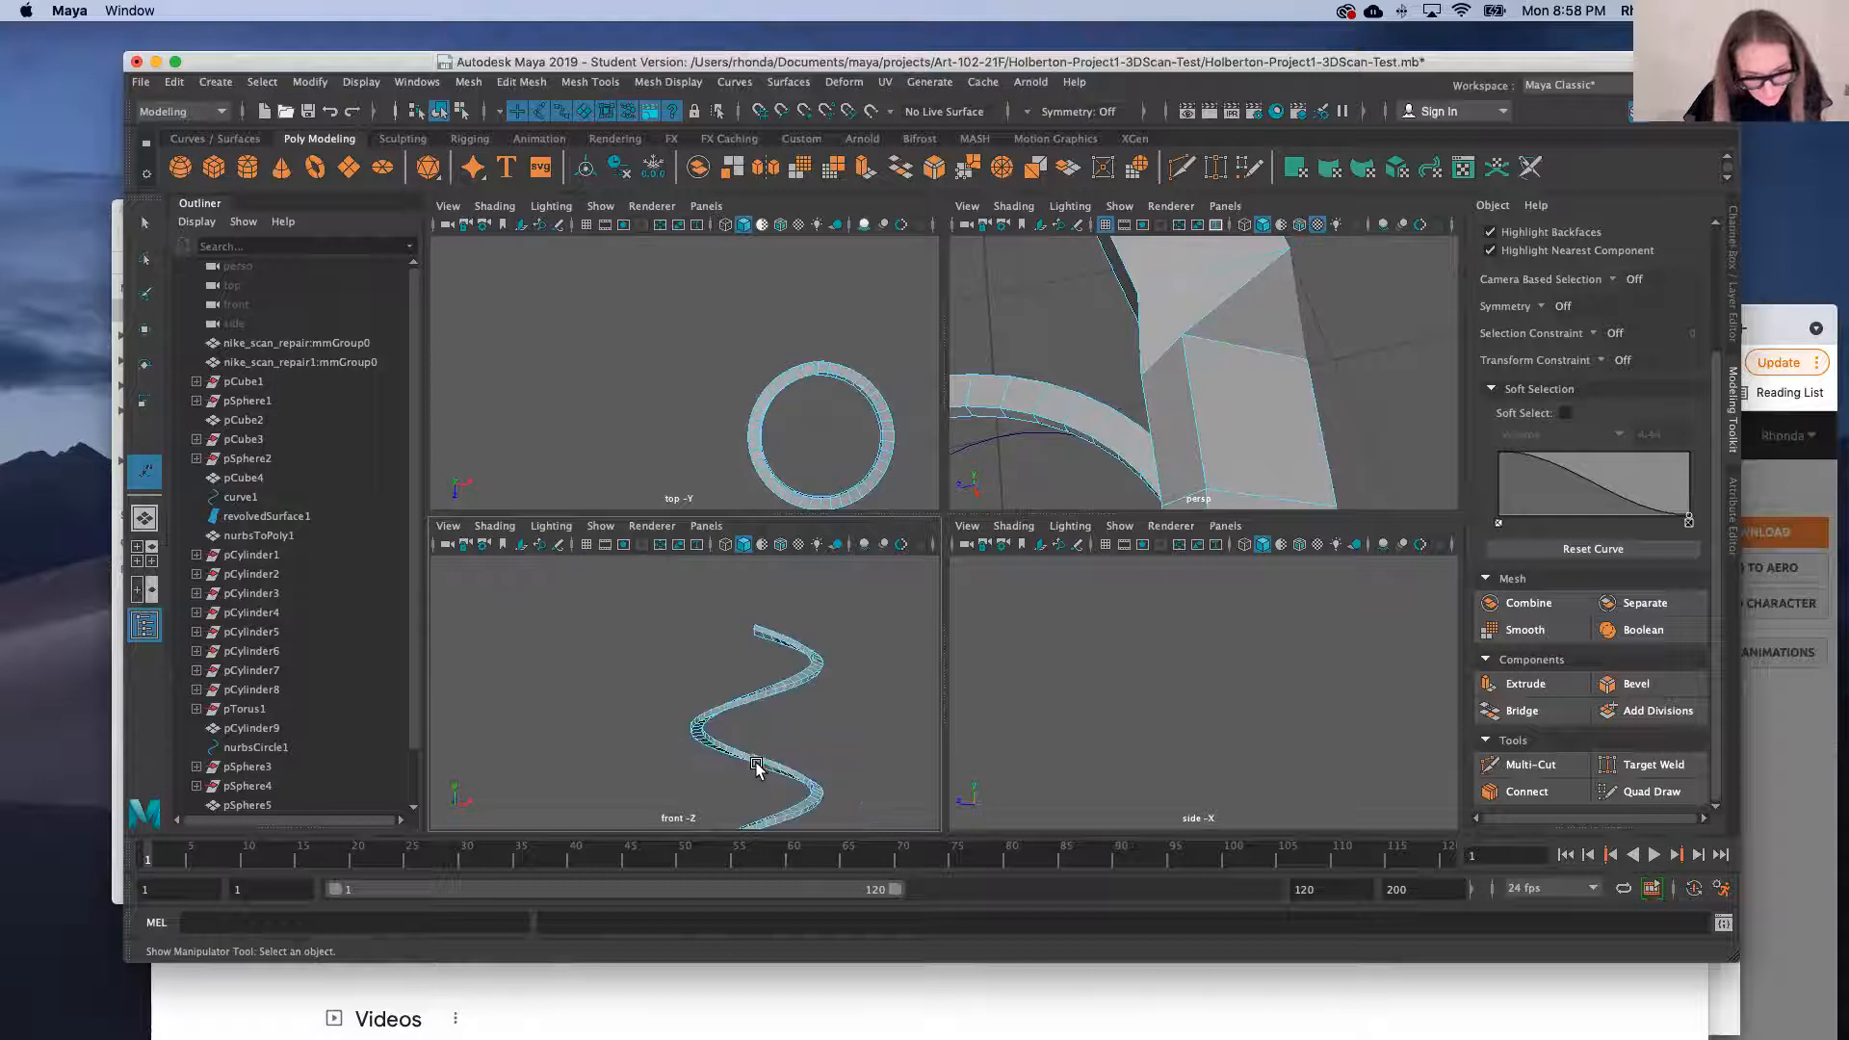
{"action": "scroll", "coordinate": [737, 750], "scroll_direction": "up", "scroll_amount": 8}
{"action": "scroll", "coordinate": [739, 749], "scroll_direction": "down", "scroll_amount": 3}
{"action": "scroll", "coordinate": [747, 746], "scroll_direction": "up", "scroll_amount": 7}
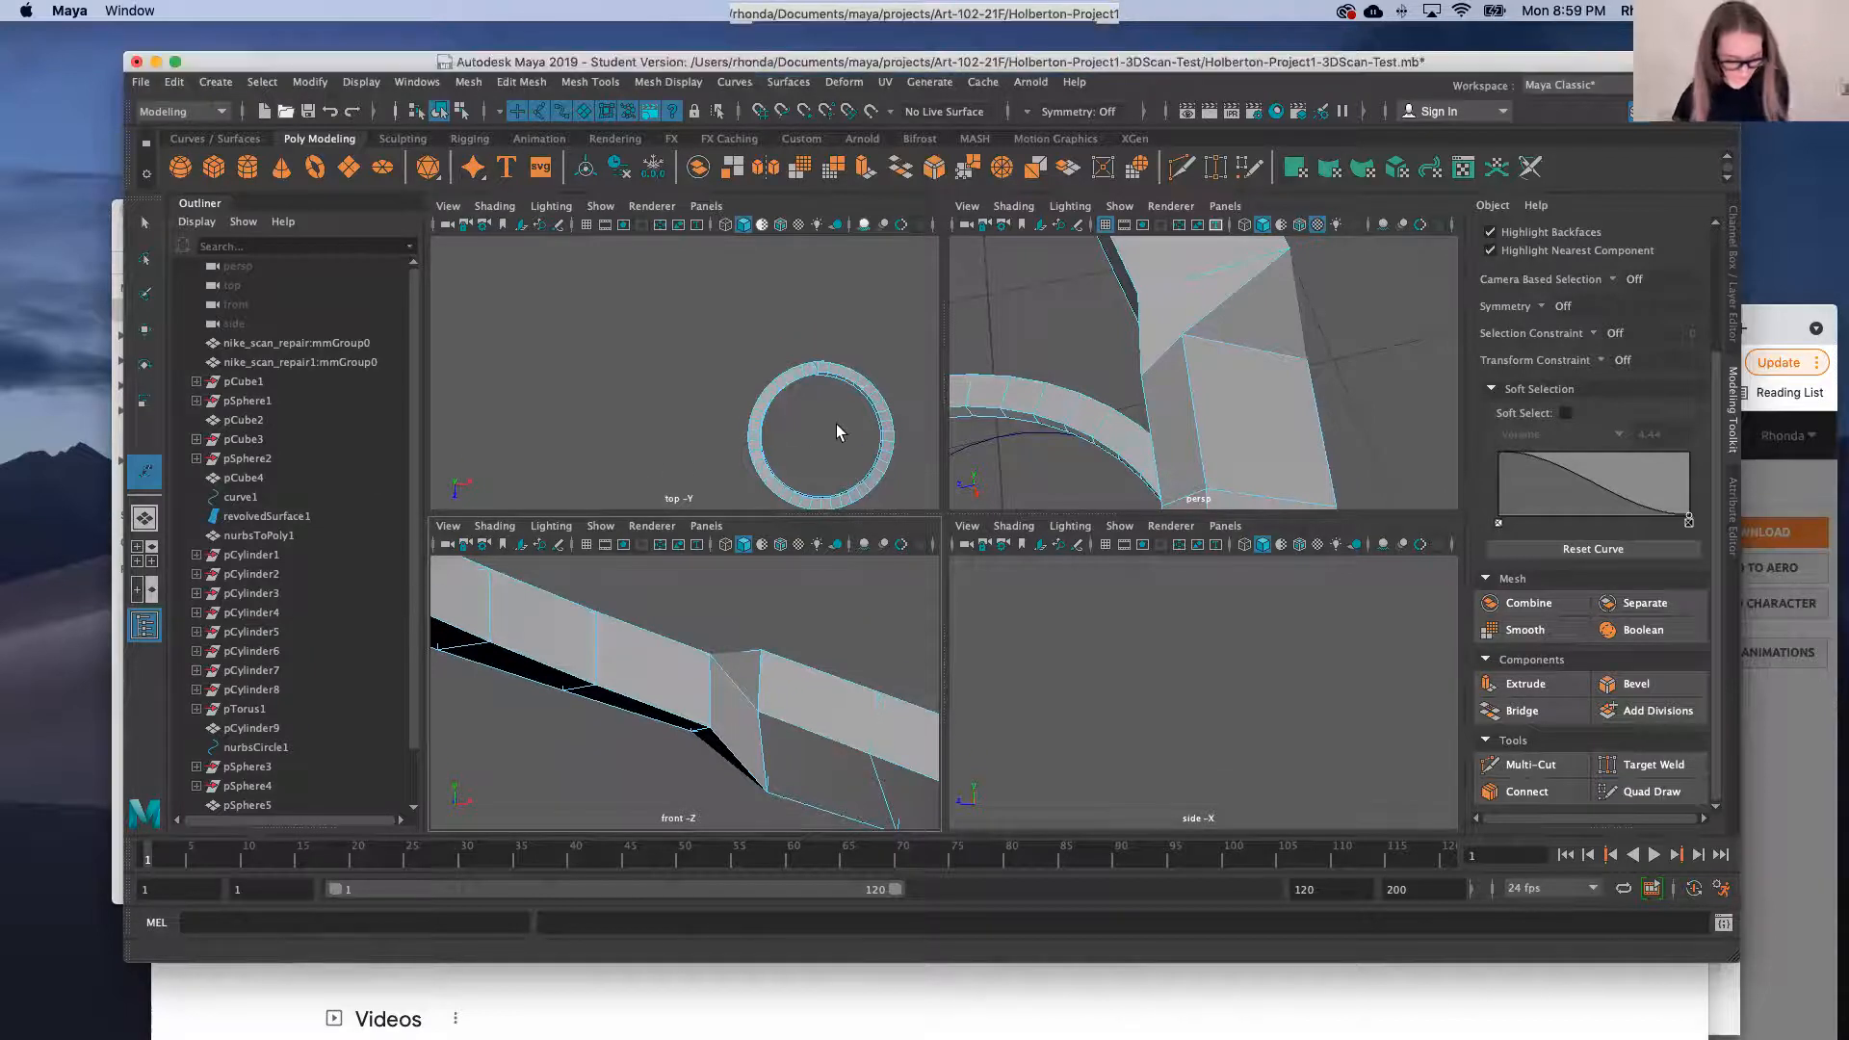
Undo the taper change and the bridge between the two open spiral ends
{"action": "key", "text": "z"}
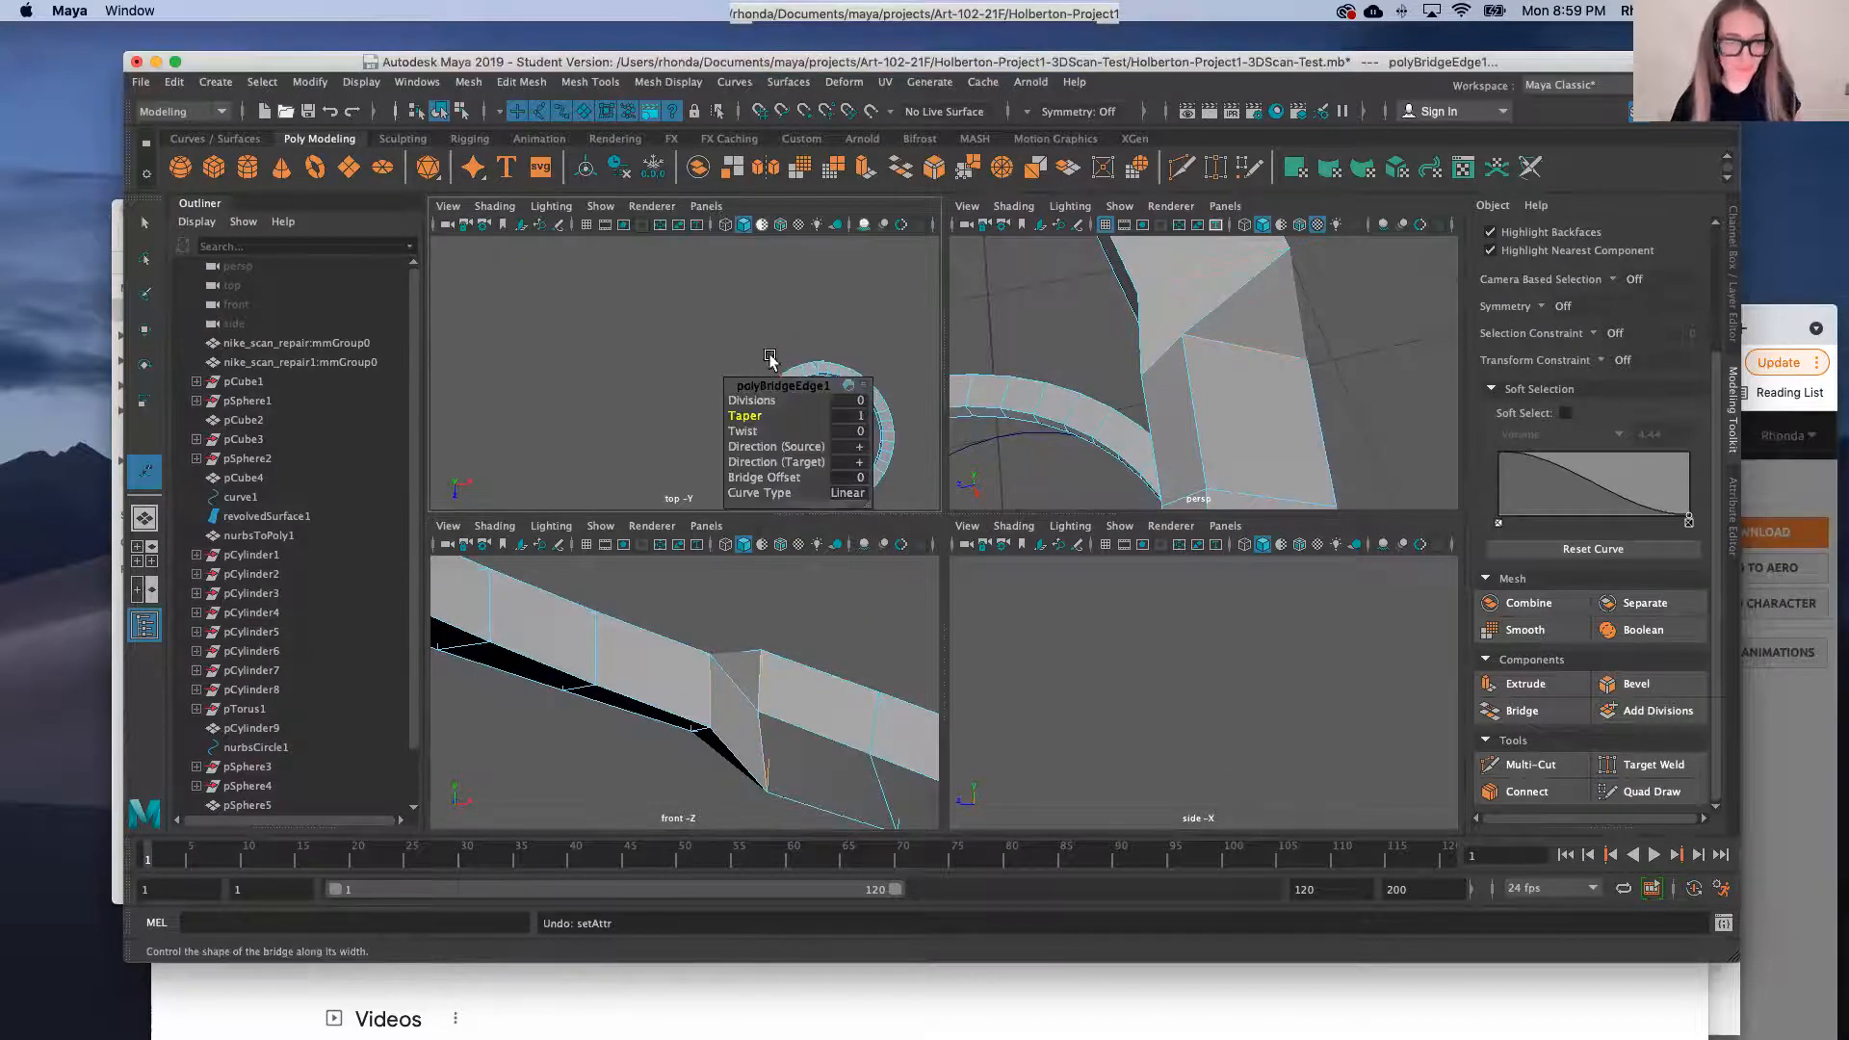
{"action": "key", "text": "z"}
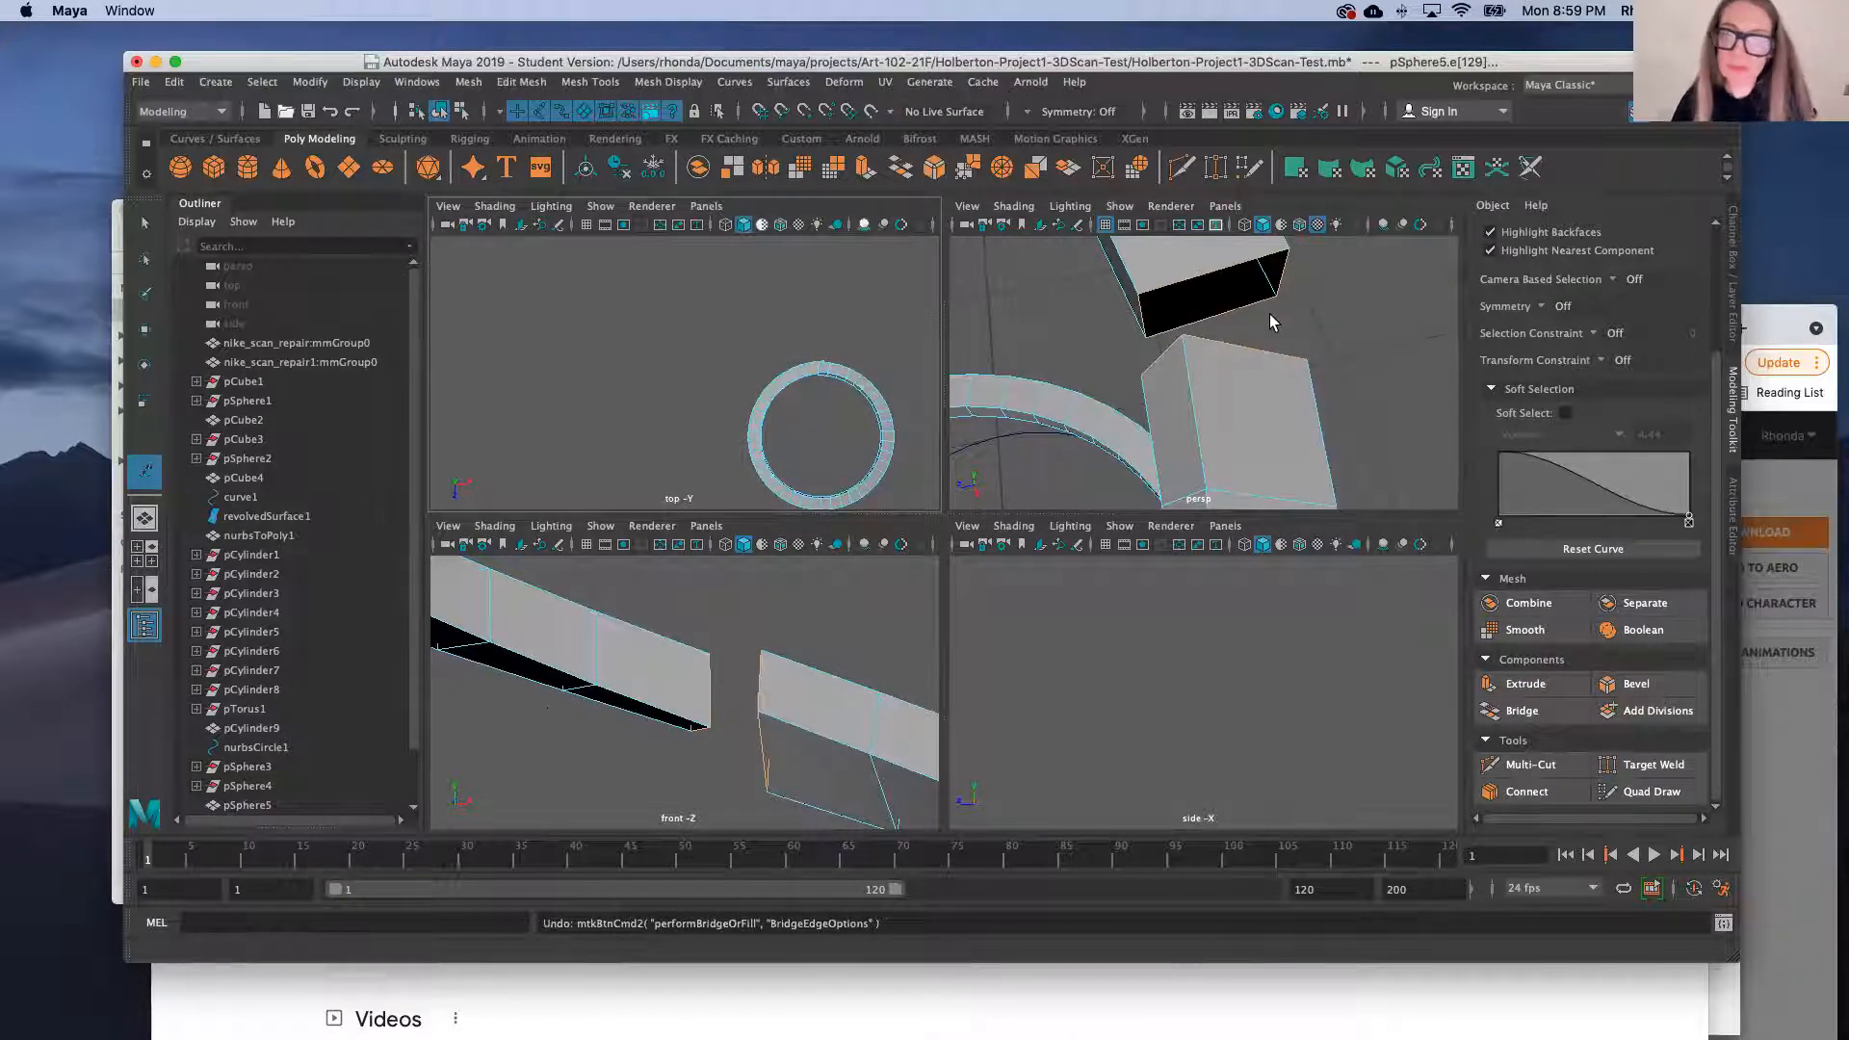
Target-weld the corner vertices of one open spiral end onto the matching corners of the facing end to close the gap
{"action": "left_click", "coordinate": [1217, 171]}
{"action": "right_click_drag", "start_coordinate": [1177, 334], "coordinate": [1069, 353]}
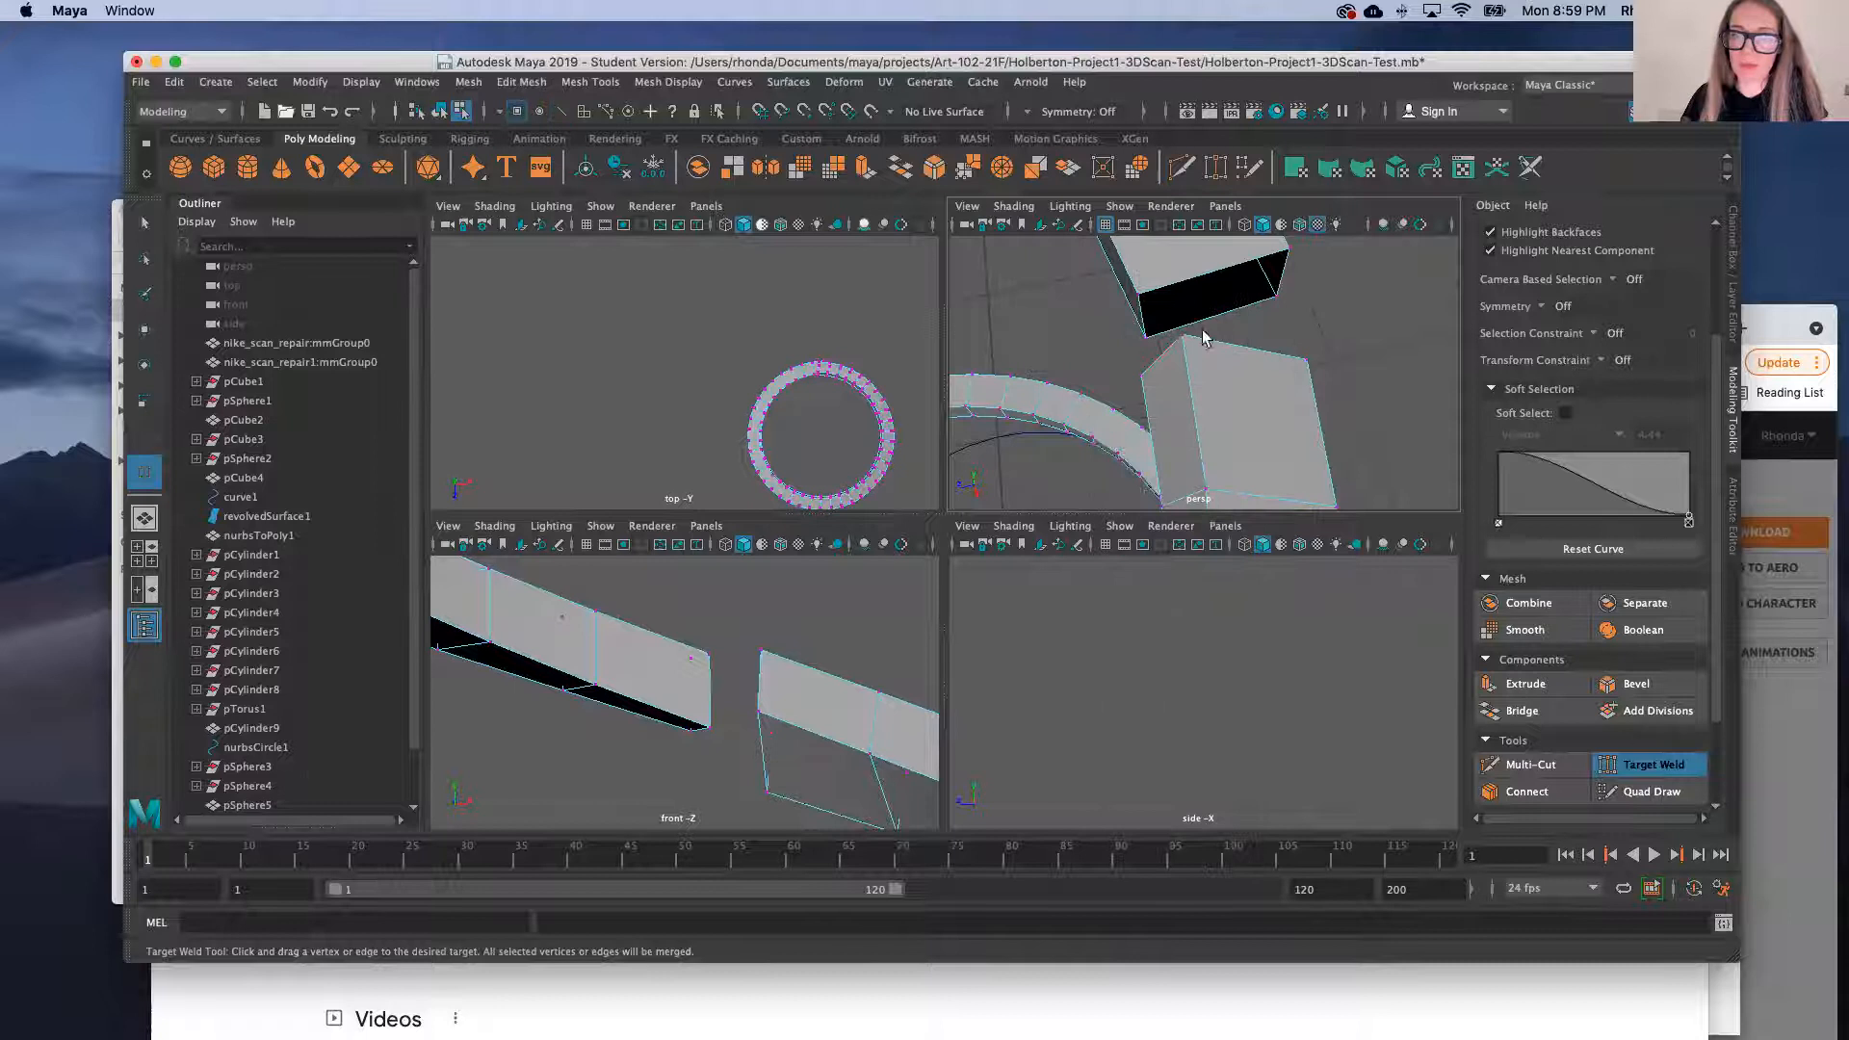
{"action": "left_click_drag", "start_coordinate": [1177, 334], "coordinate": [1141, 295]}
{"action": "left_click_drag", "start_coordinate": [1314, 359], "coordinate": [1288, 249]}
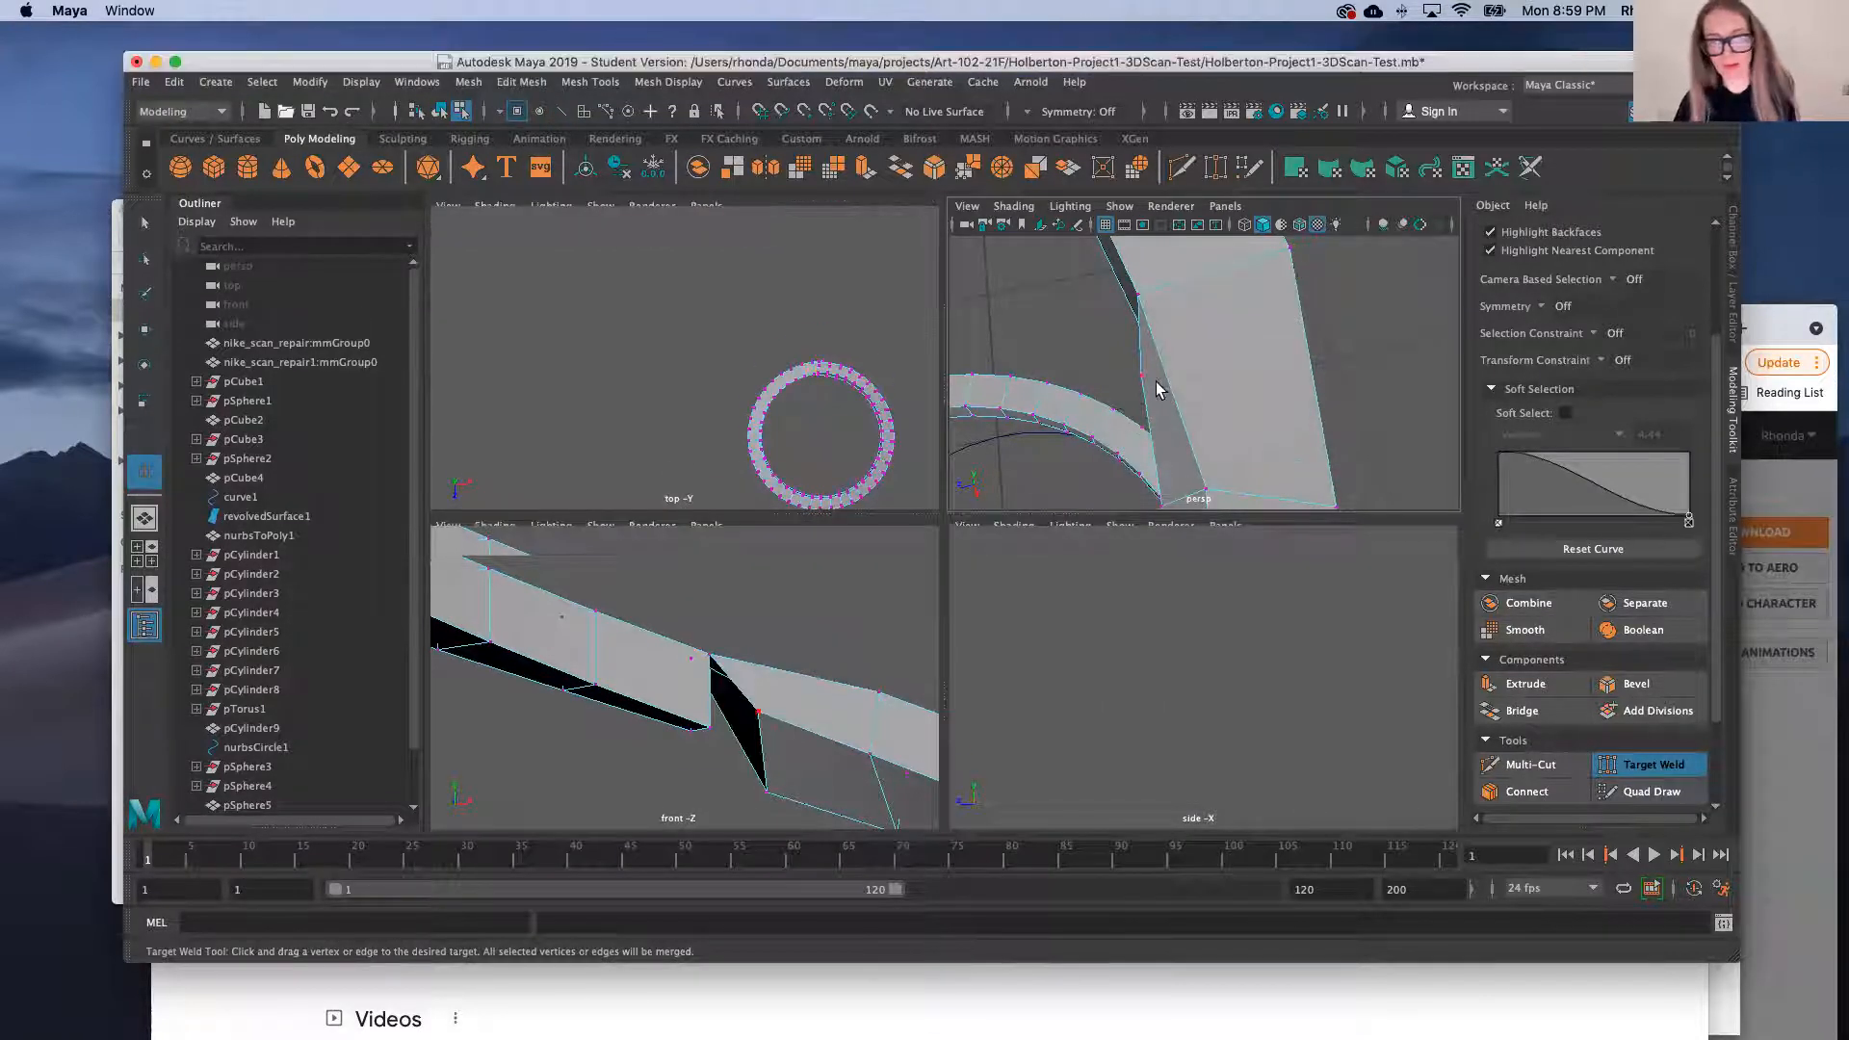
{"action": "left_click_drag", "start_coordinate": [754, 715], "coordinate": [764, 784]}
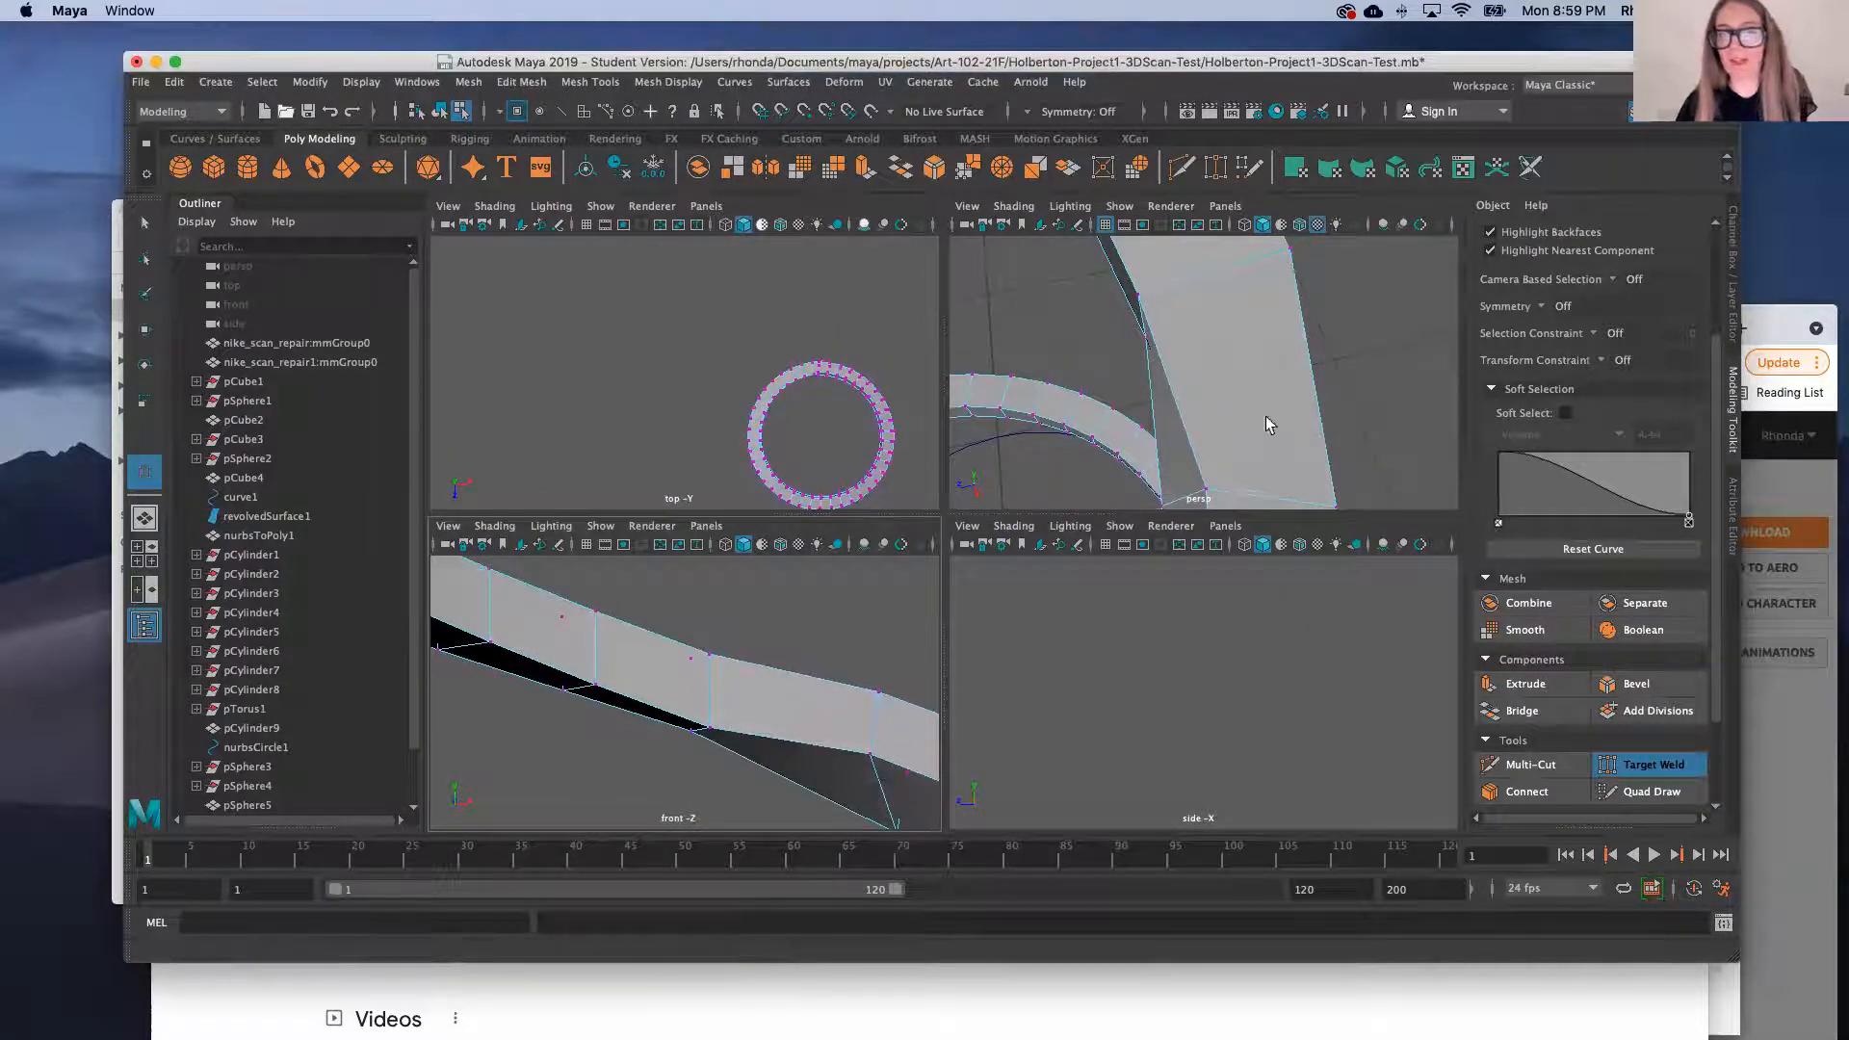
{"action": "left_click_drag", "start_coordinate": [1268, 417], "coordinate": [1230, 356], "text": "alt"}
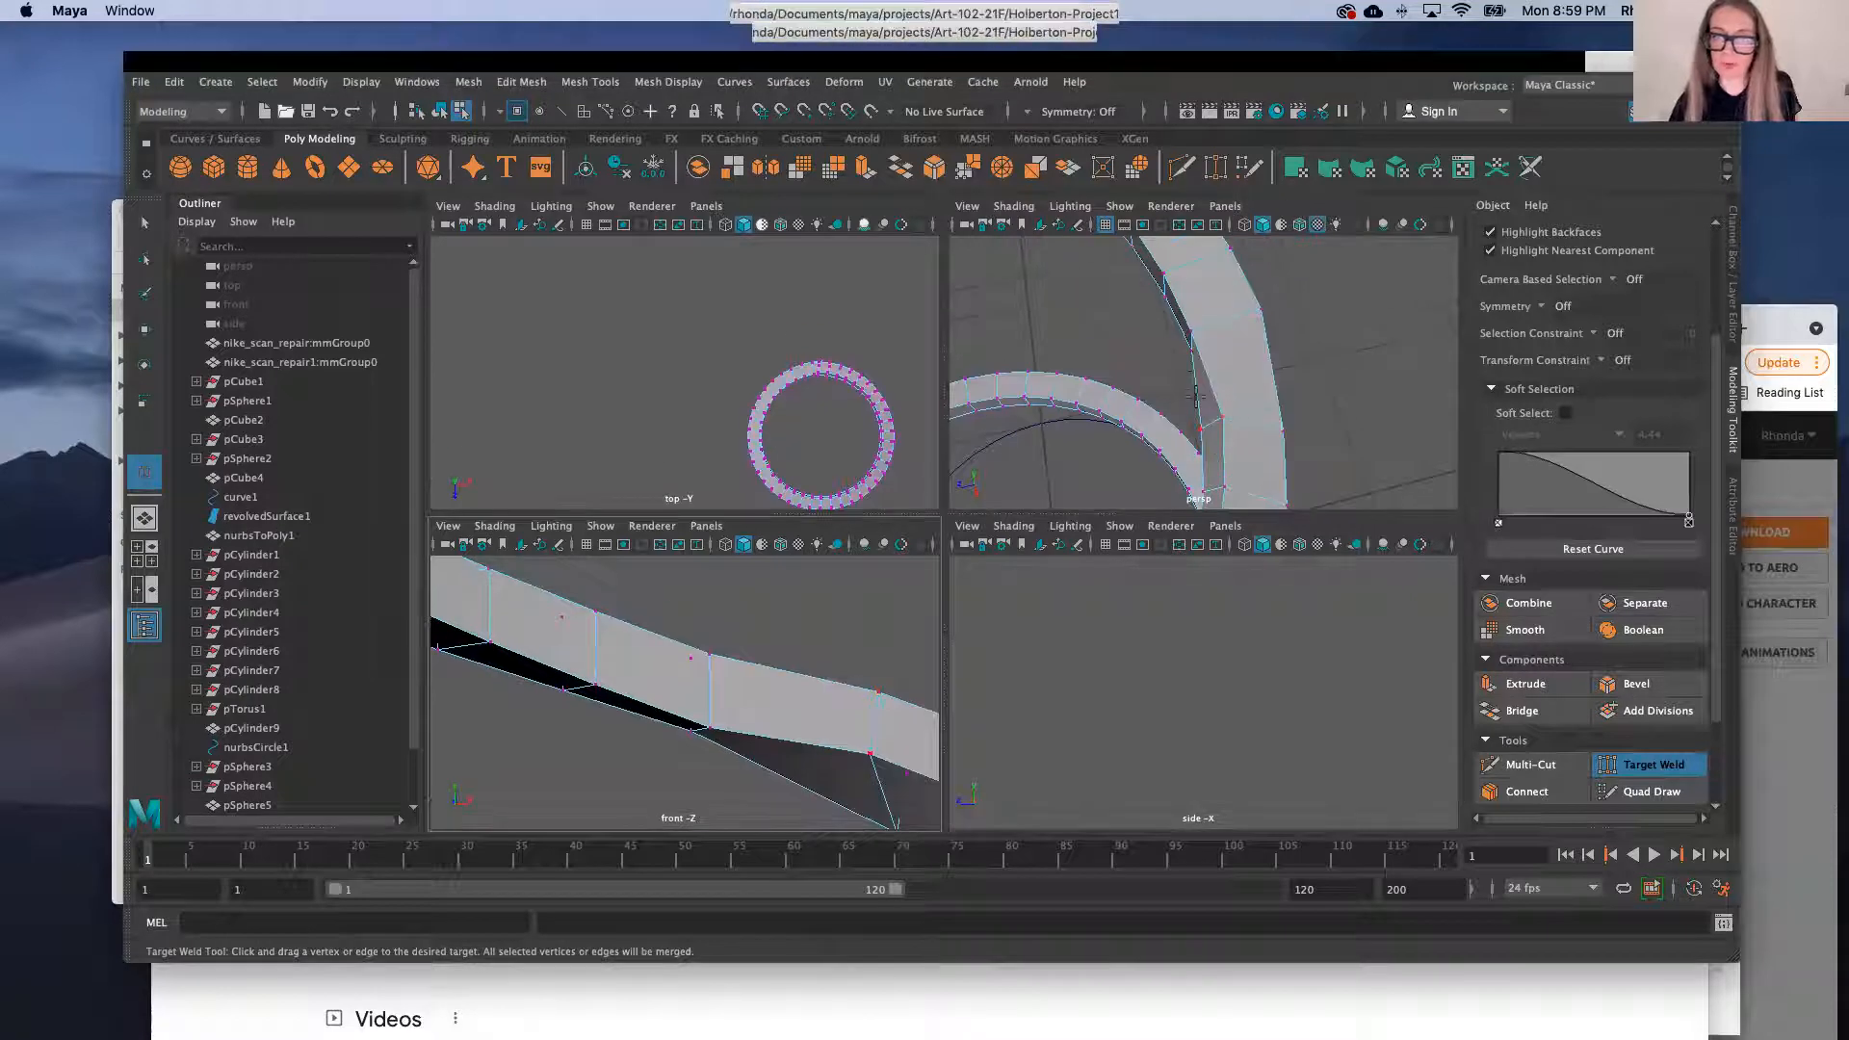
{"action": "left_click", "coordinate": [1220, 412]}
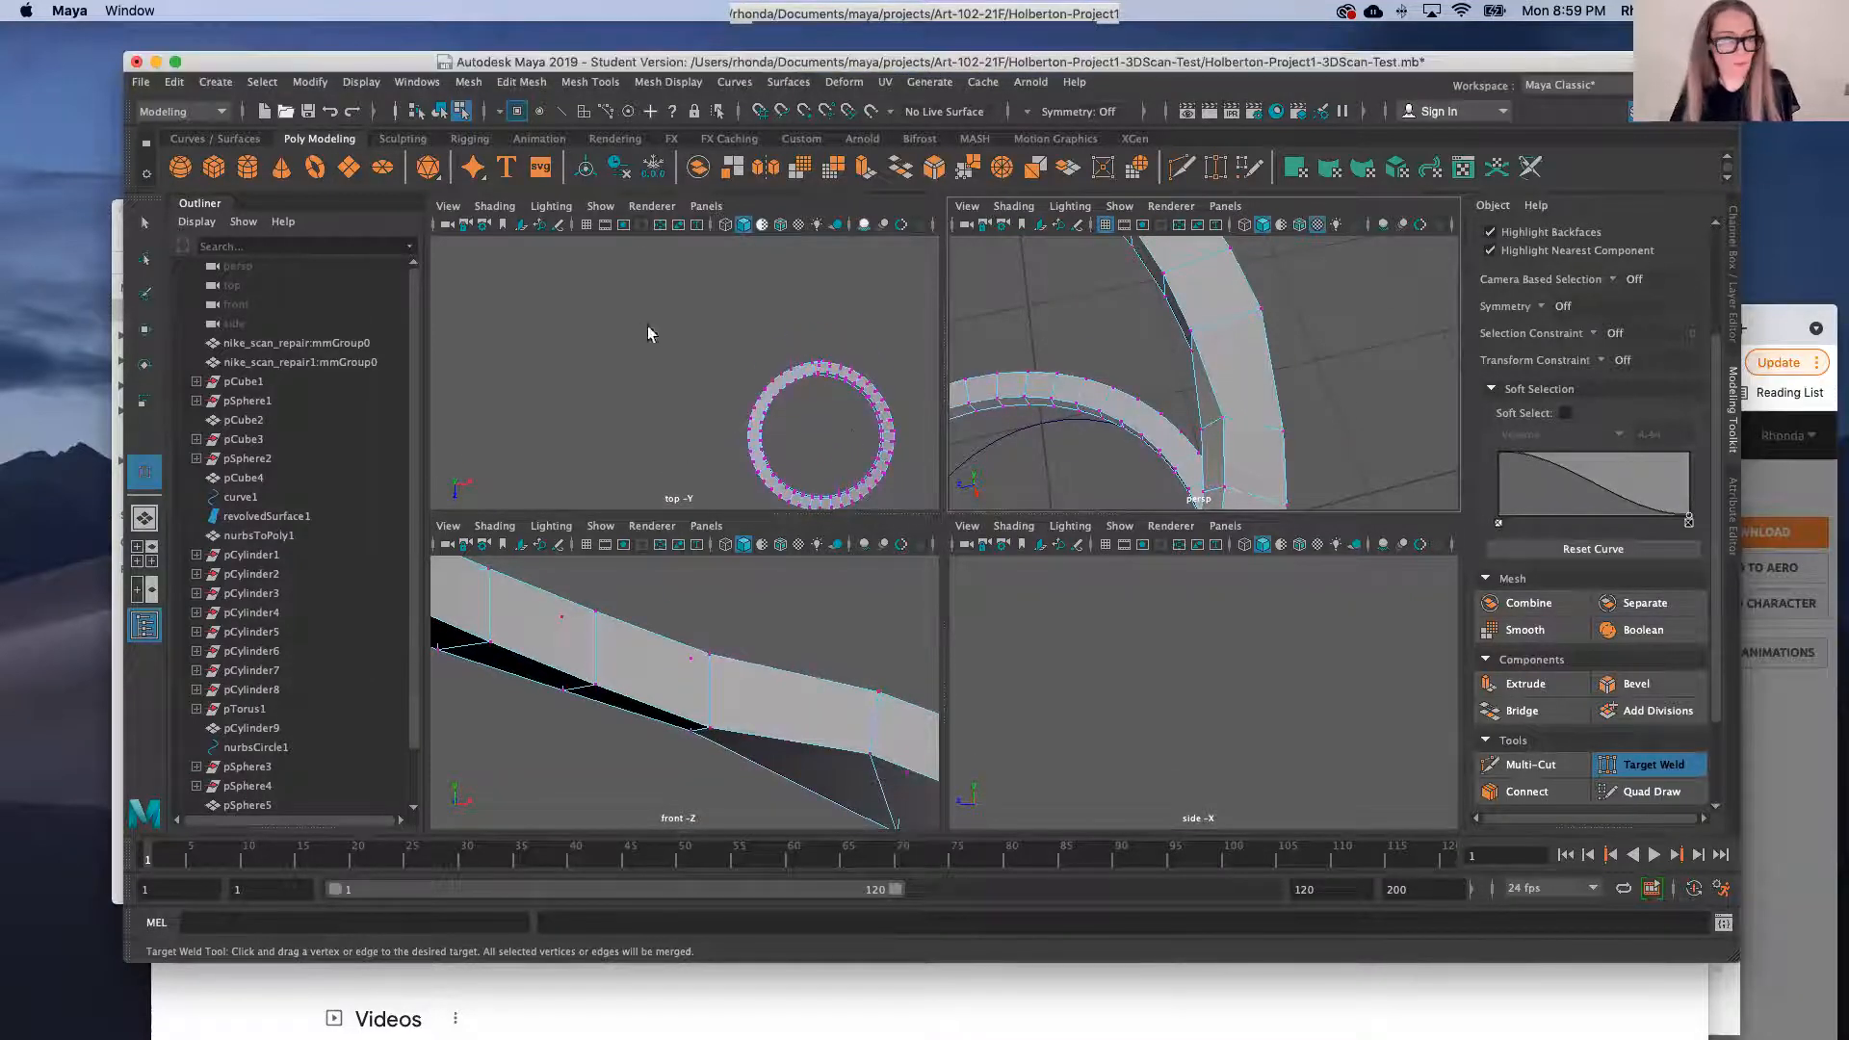
Nudge the inner corner vertex beside the welded joint slightly along the Z axis to even out the spiral
{"action": "key", "text": "q"}
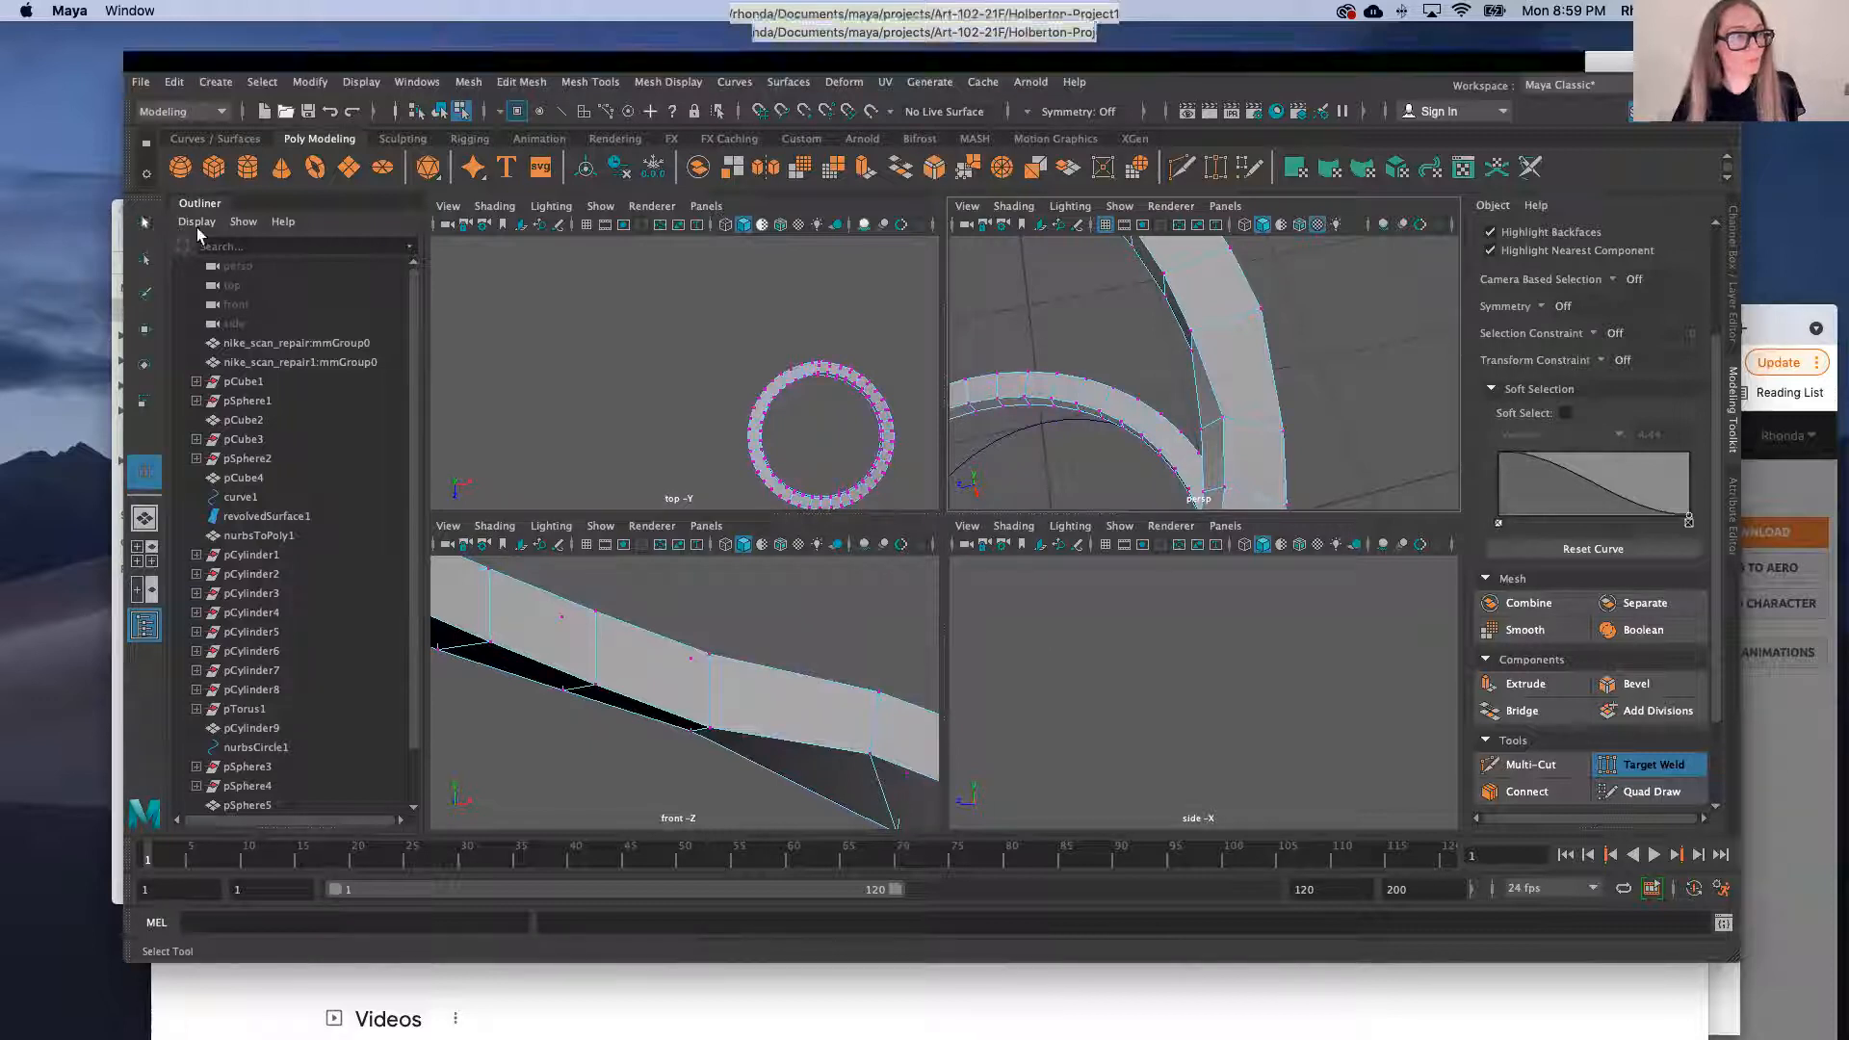
{"action": "left_click", "coordinate": [1223, 421]}
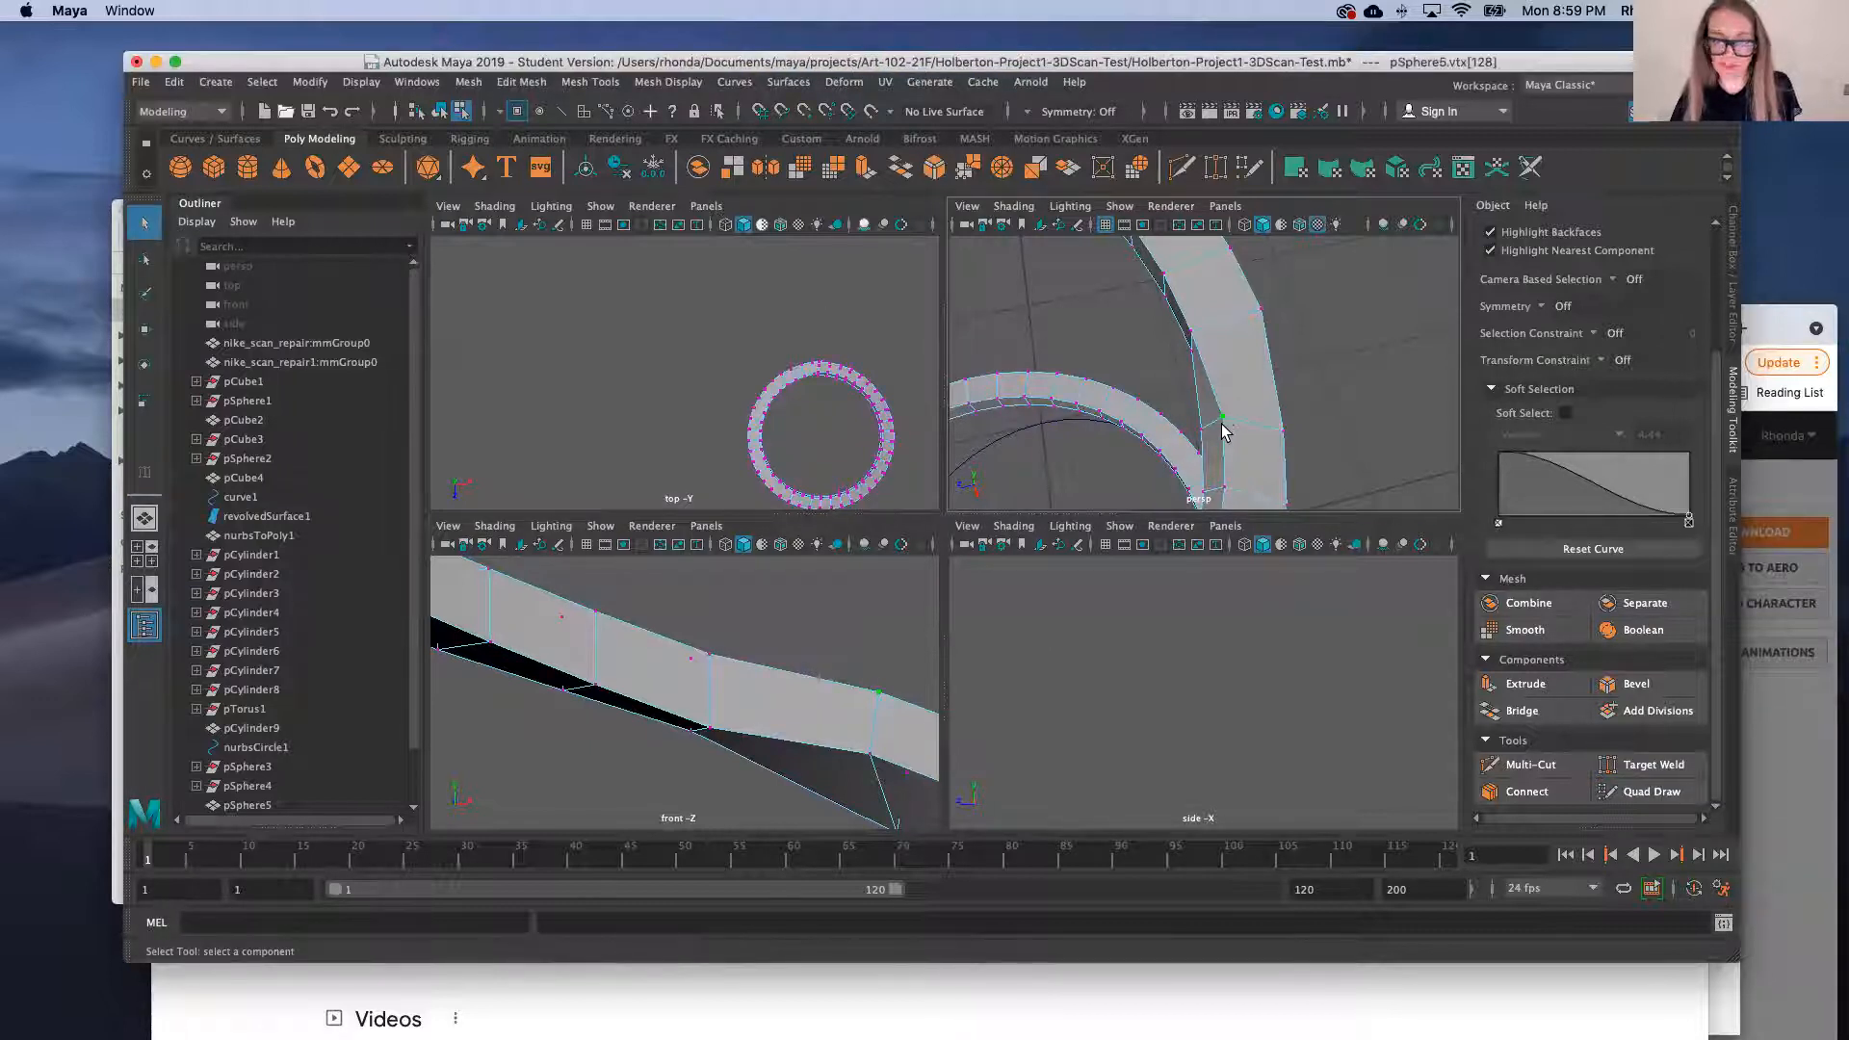
{"action": "key", "text": "w"}
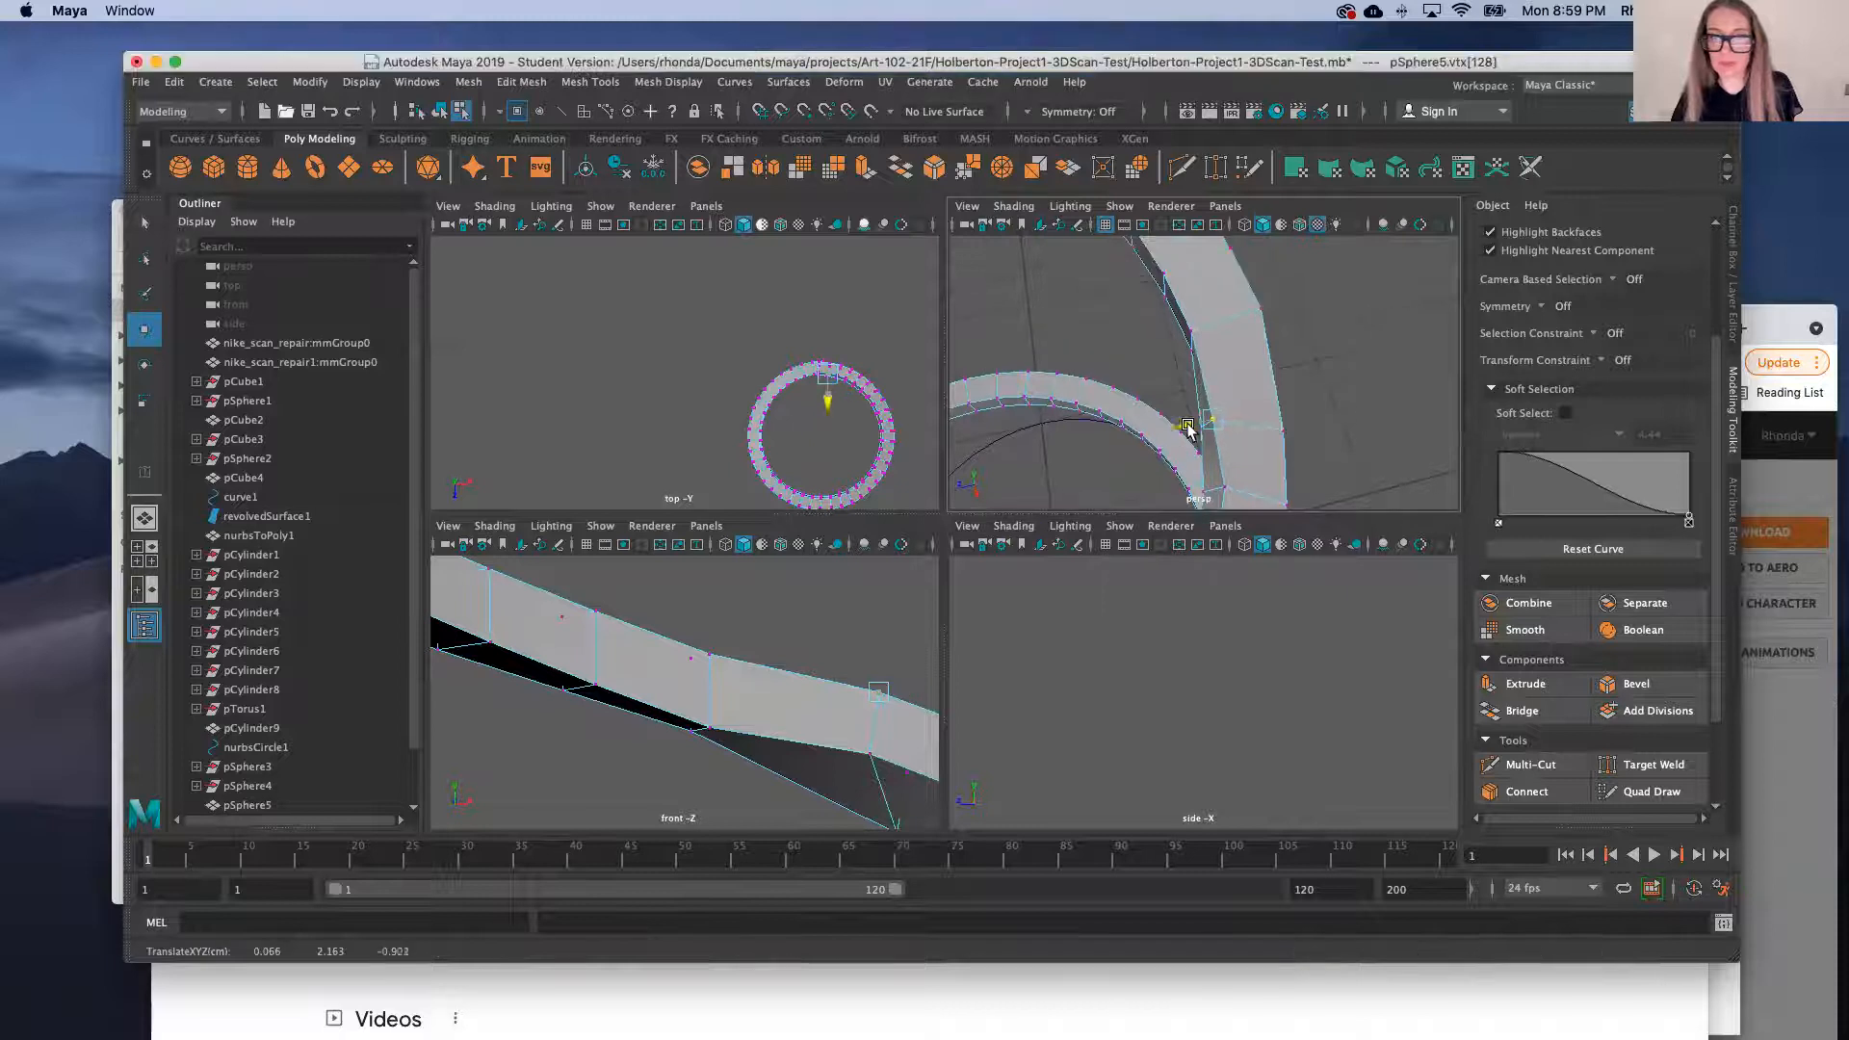
{"action": "left_click_drag", "start_coordinate": [1187, 425], "coordinate": [1192, 427]}
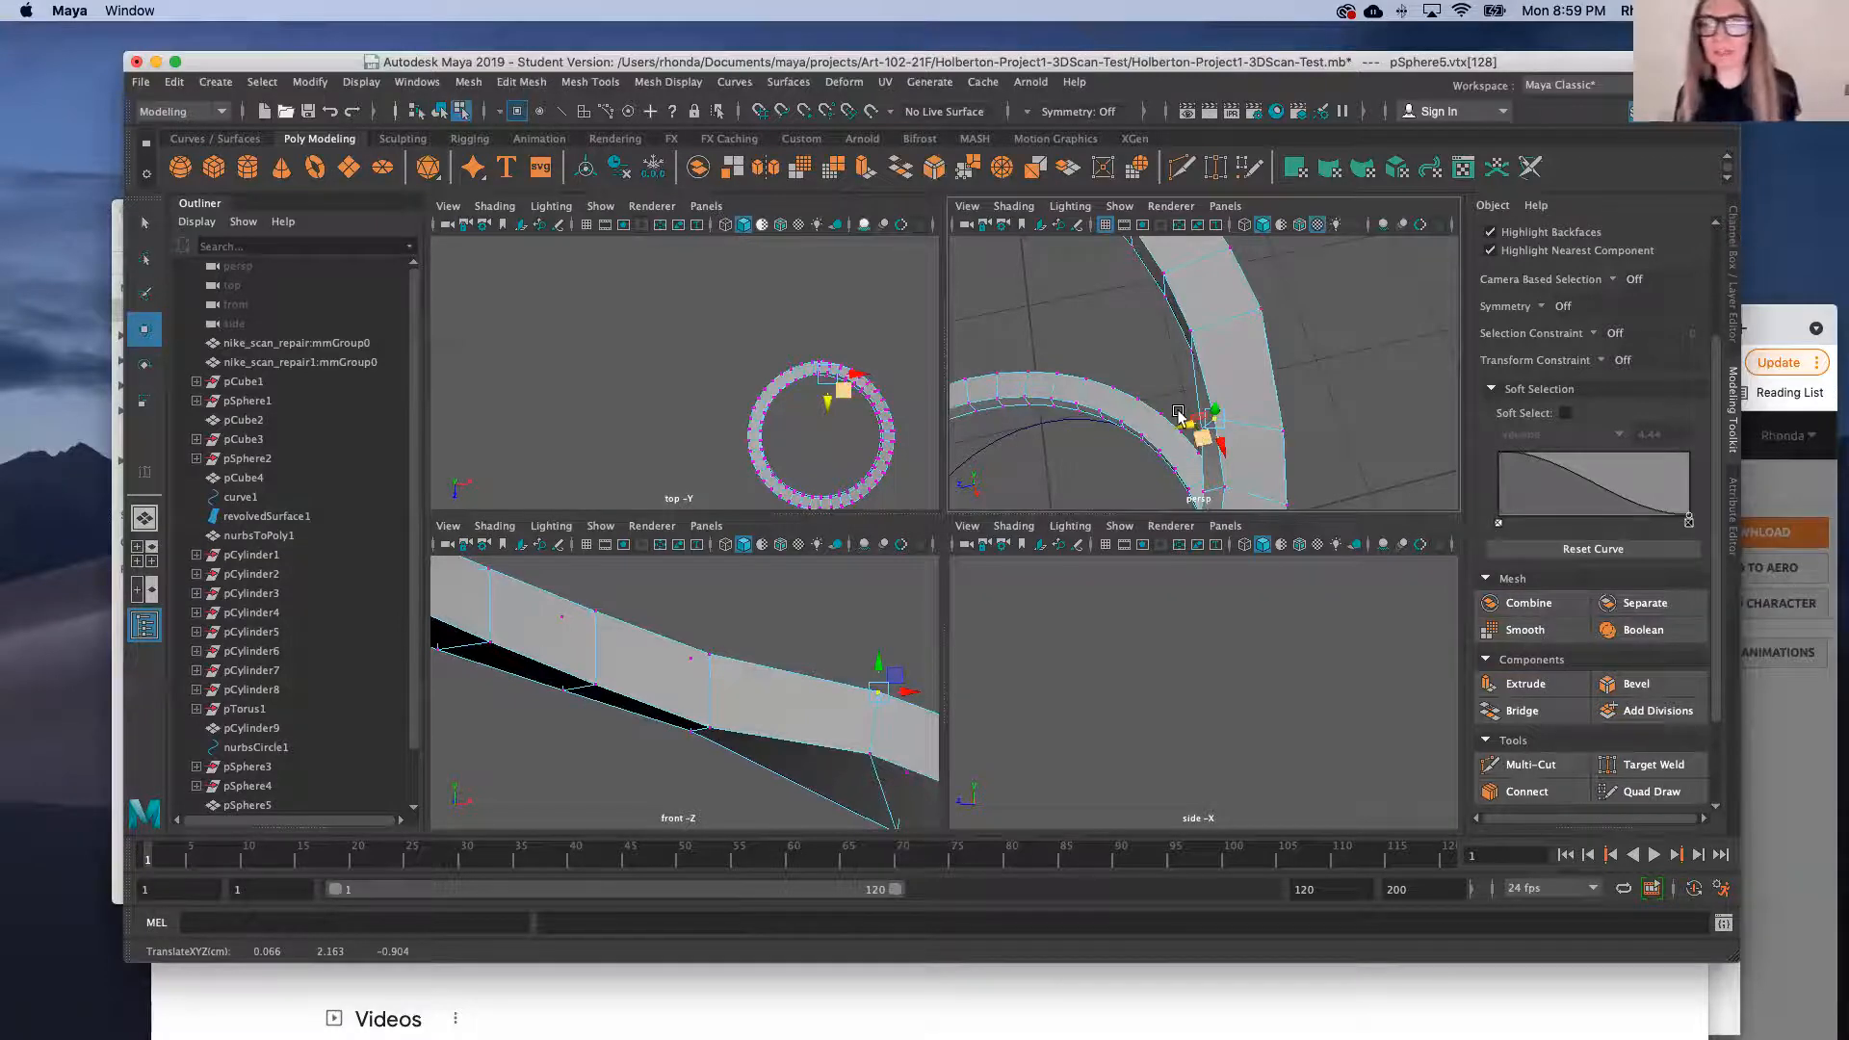
{"action": "scroll", "coordinate": [1179, 416], "scroll_direction": "down", "scroll_amount": 10}
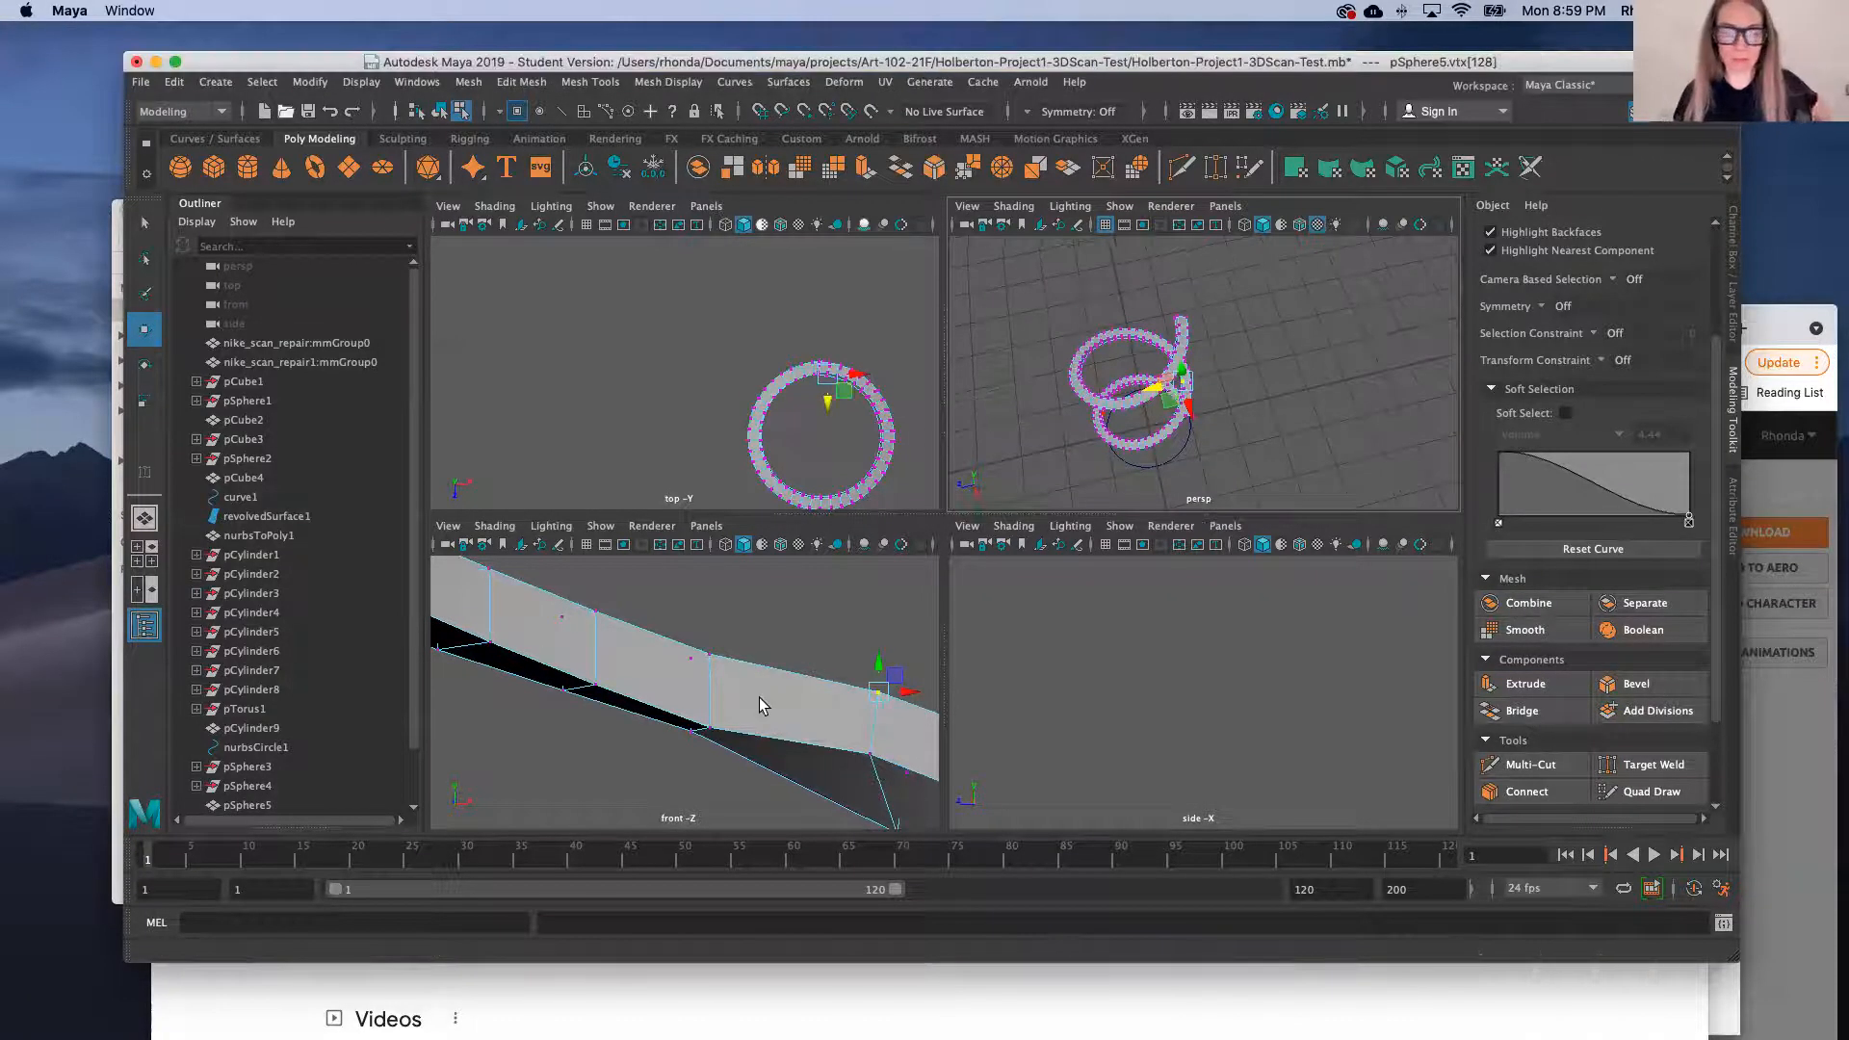
{"action": "scroll", "coordinate": [759, 697], "scroll_direction": "down", "scroll_amount": 10}
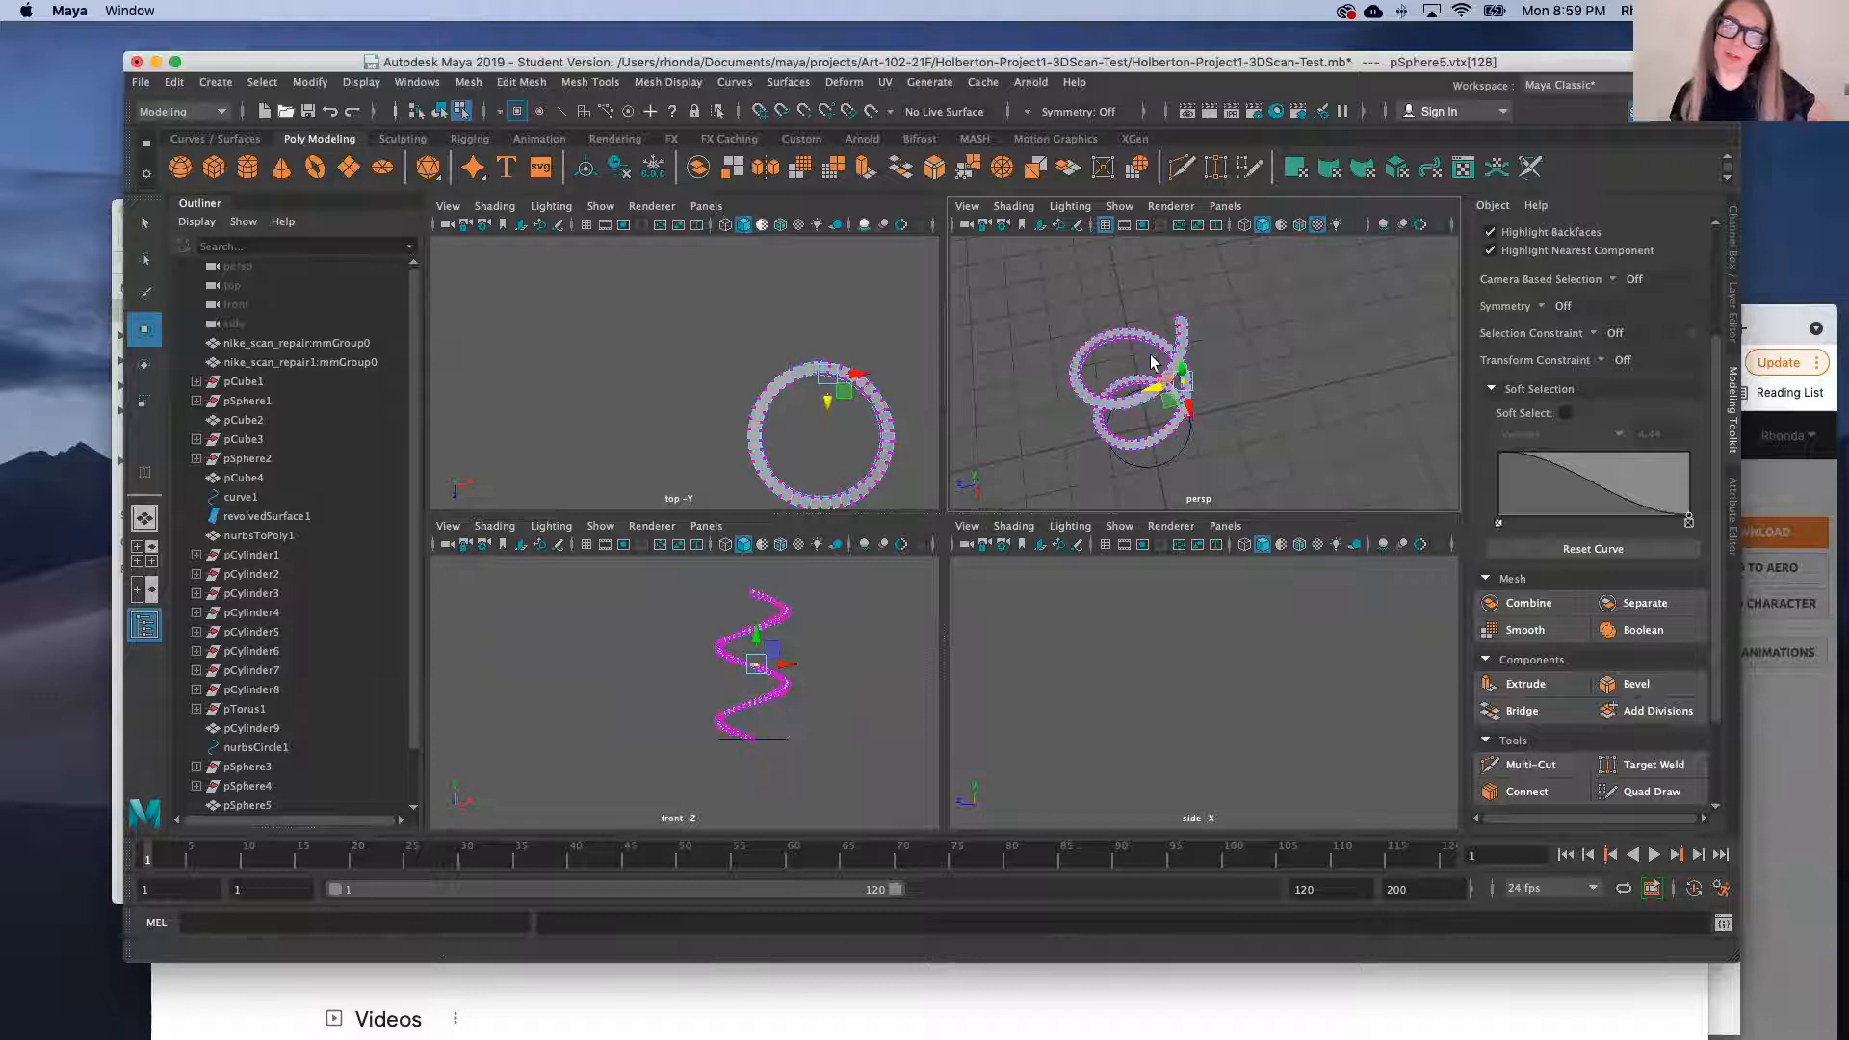